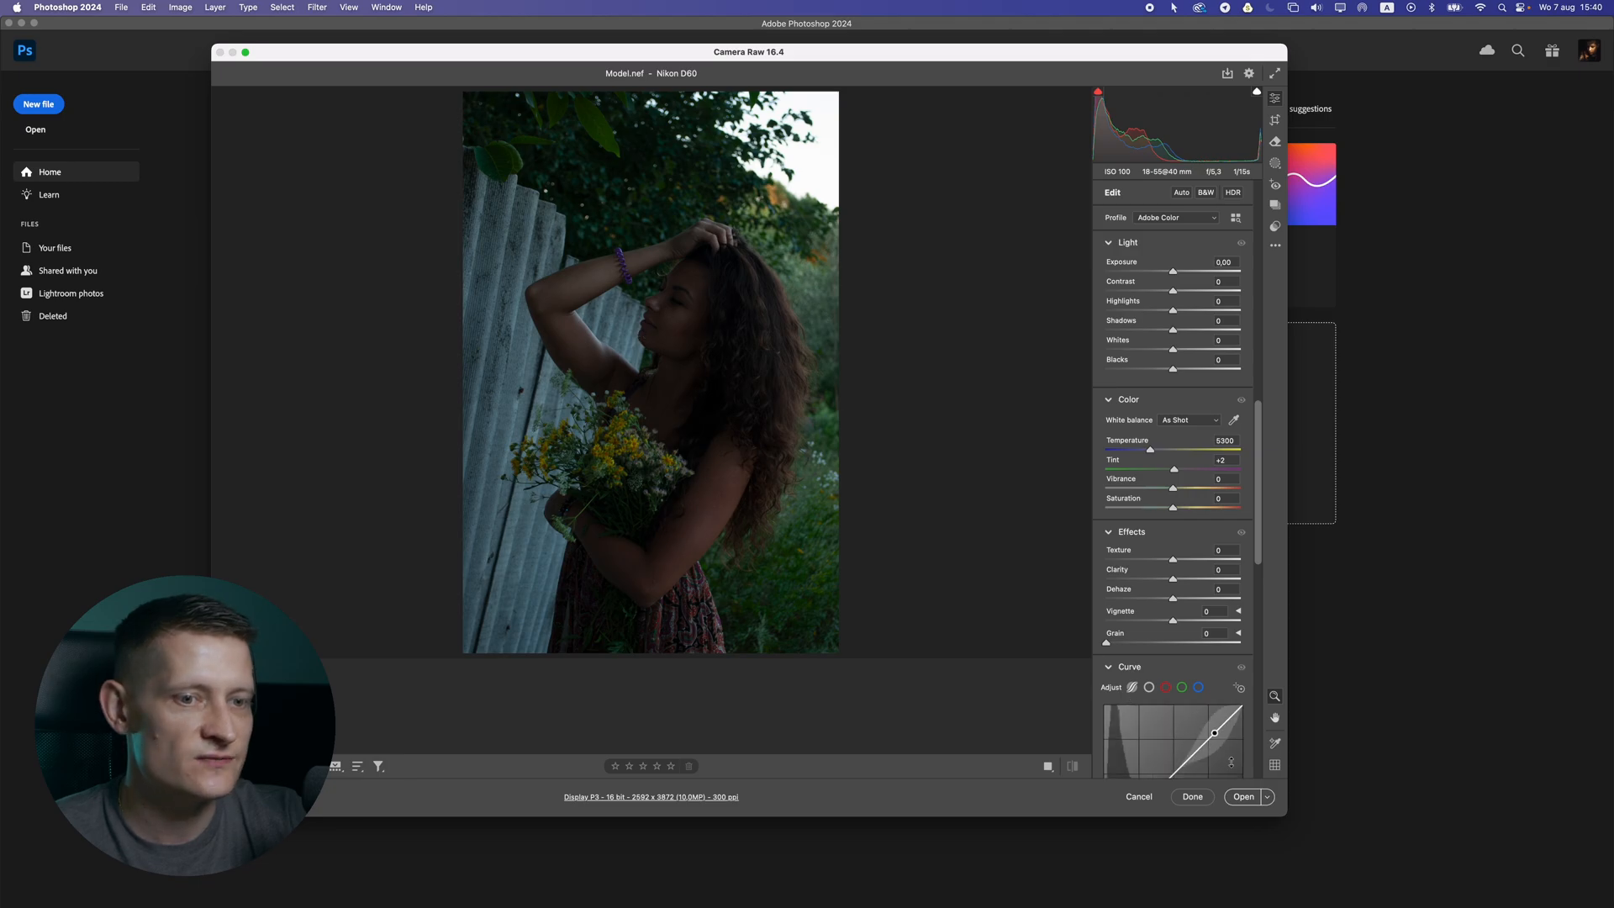
Set the raw photo's Exposure to +0.40, Contrast to -17 and Highlights to -8, and raise its Shadows
left_click_drag(1287, 815, 1417, 866)
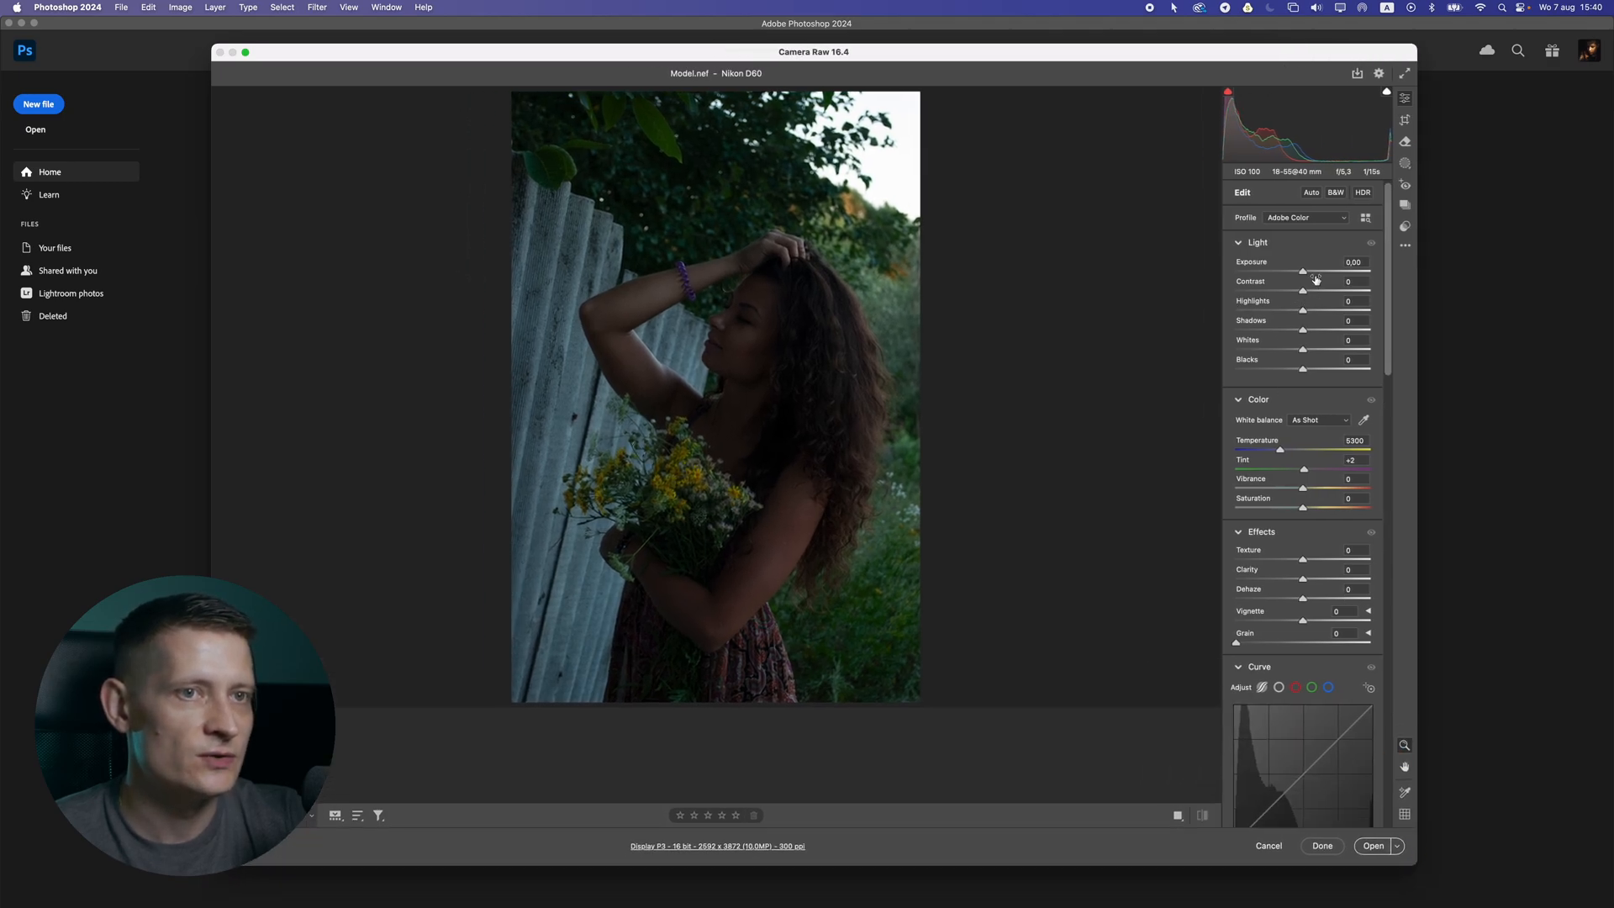
left_click_drag(1305, 275, 1297, 292)
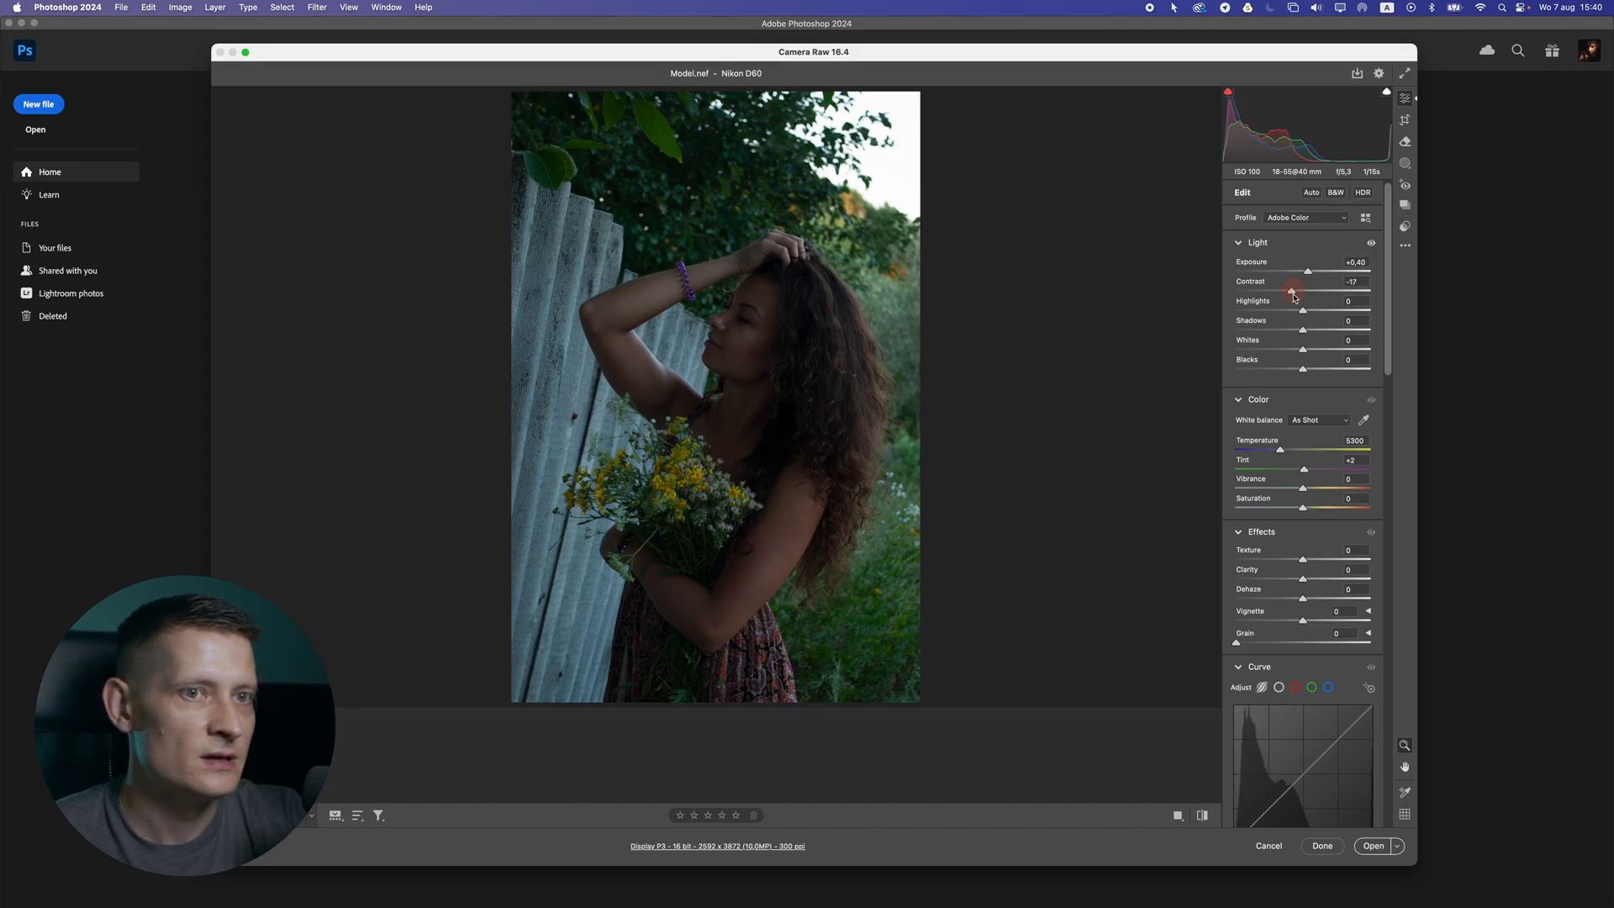
left_click_drag(1303, 312, 1304, 312)
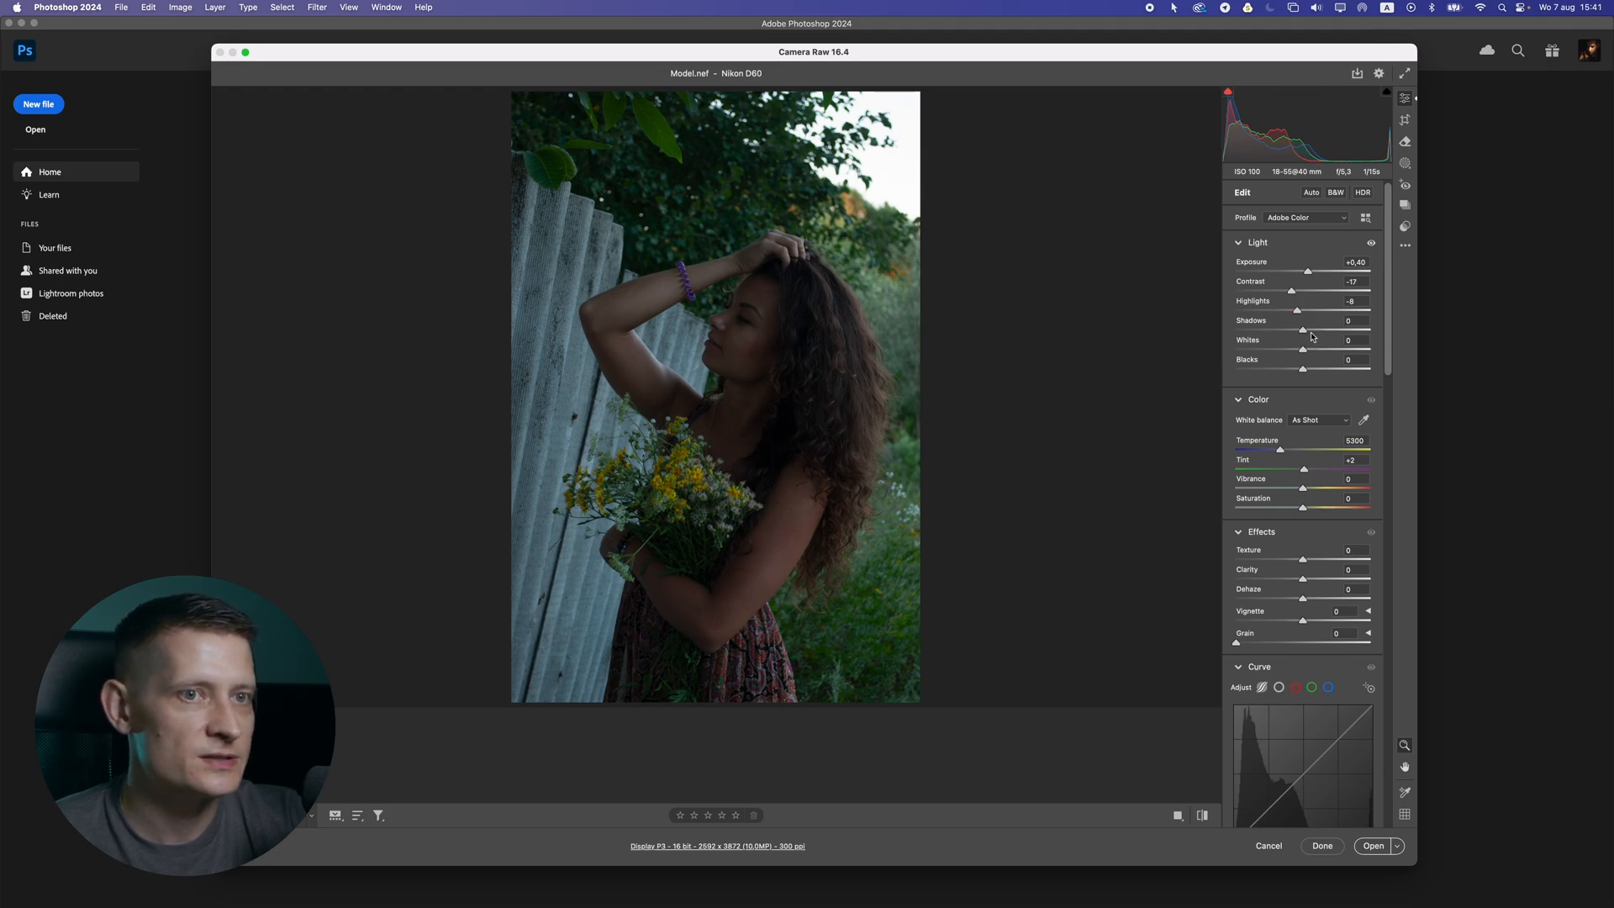
left_click_drag(1308, 333, 1329, 329)
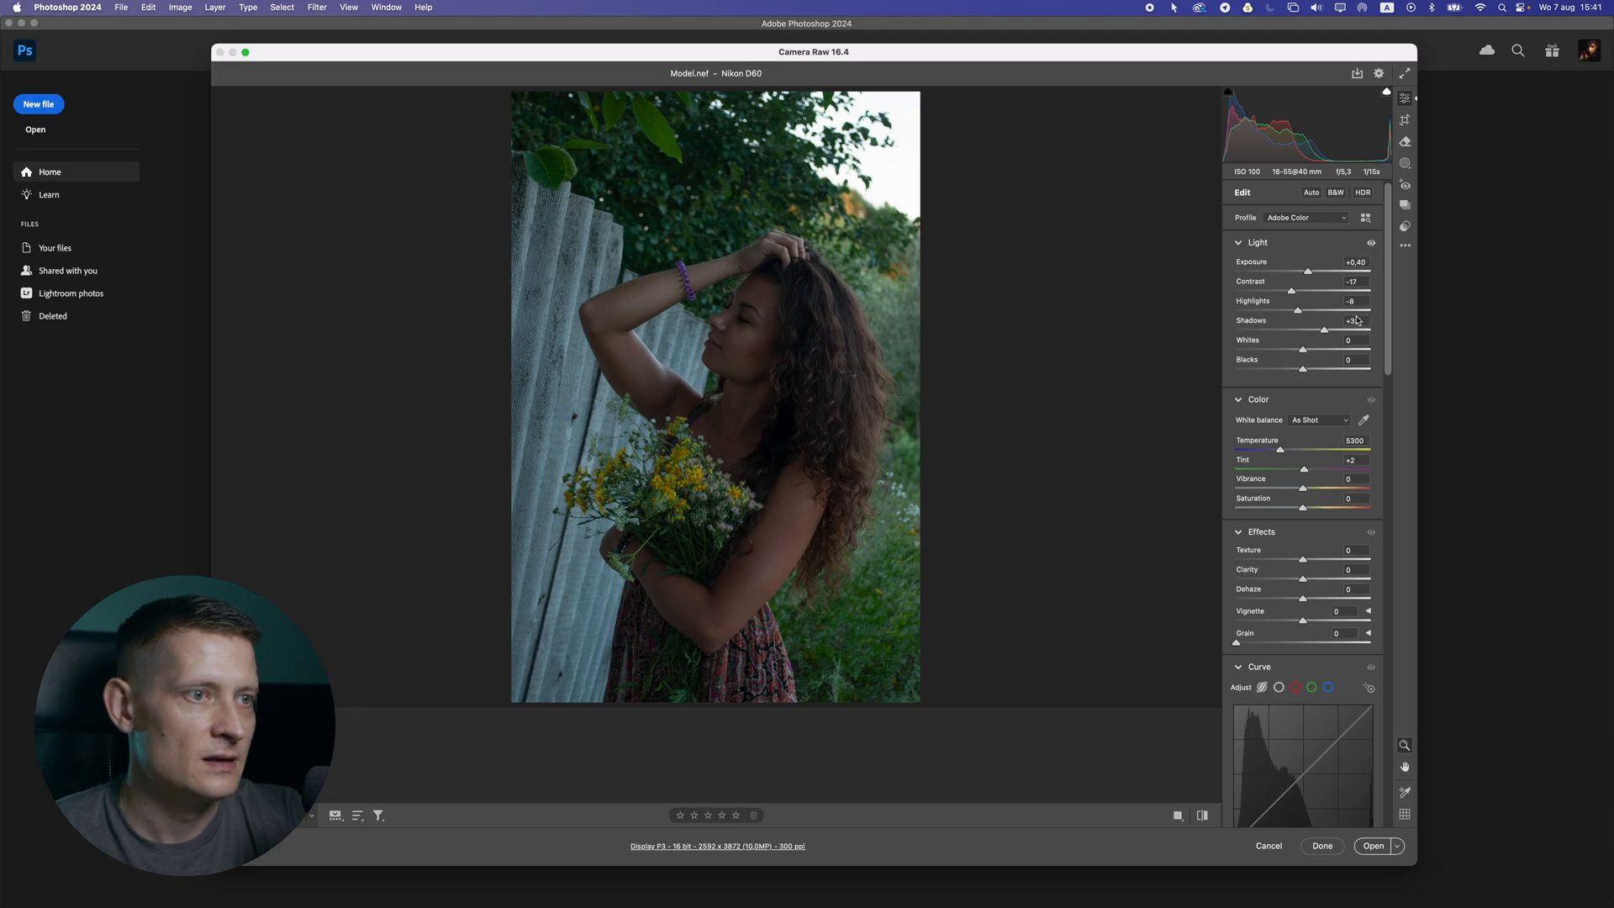
Open the adjusted raw photo Model.nef as a normal image for layer editing
scroll(1391, 343, "down", 5)
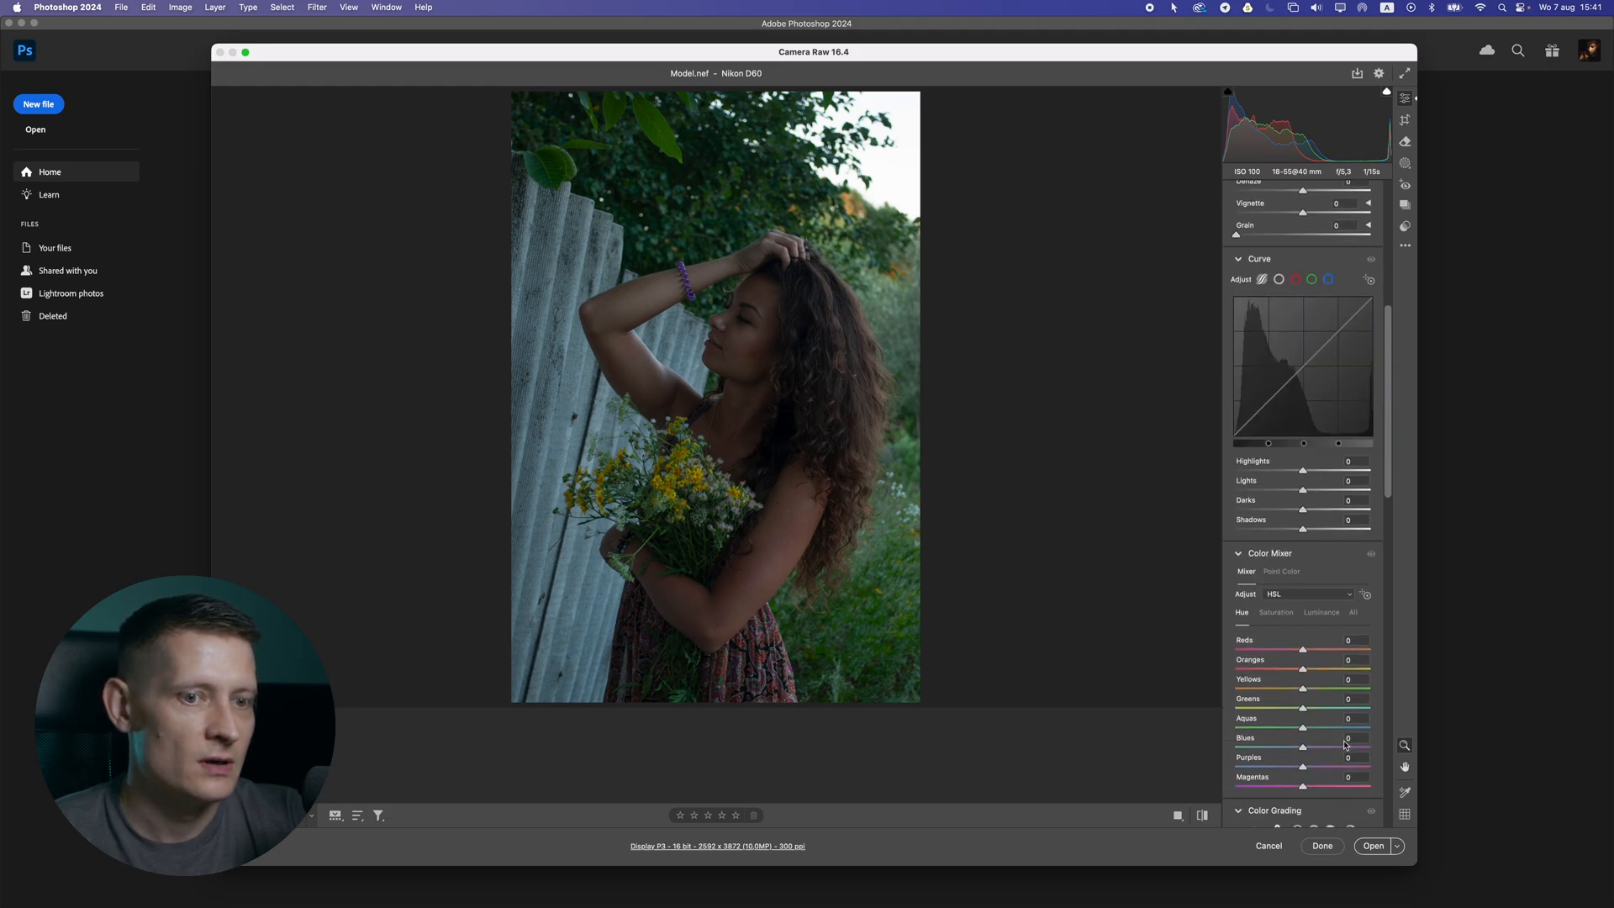
left_click(1371, 846)
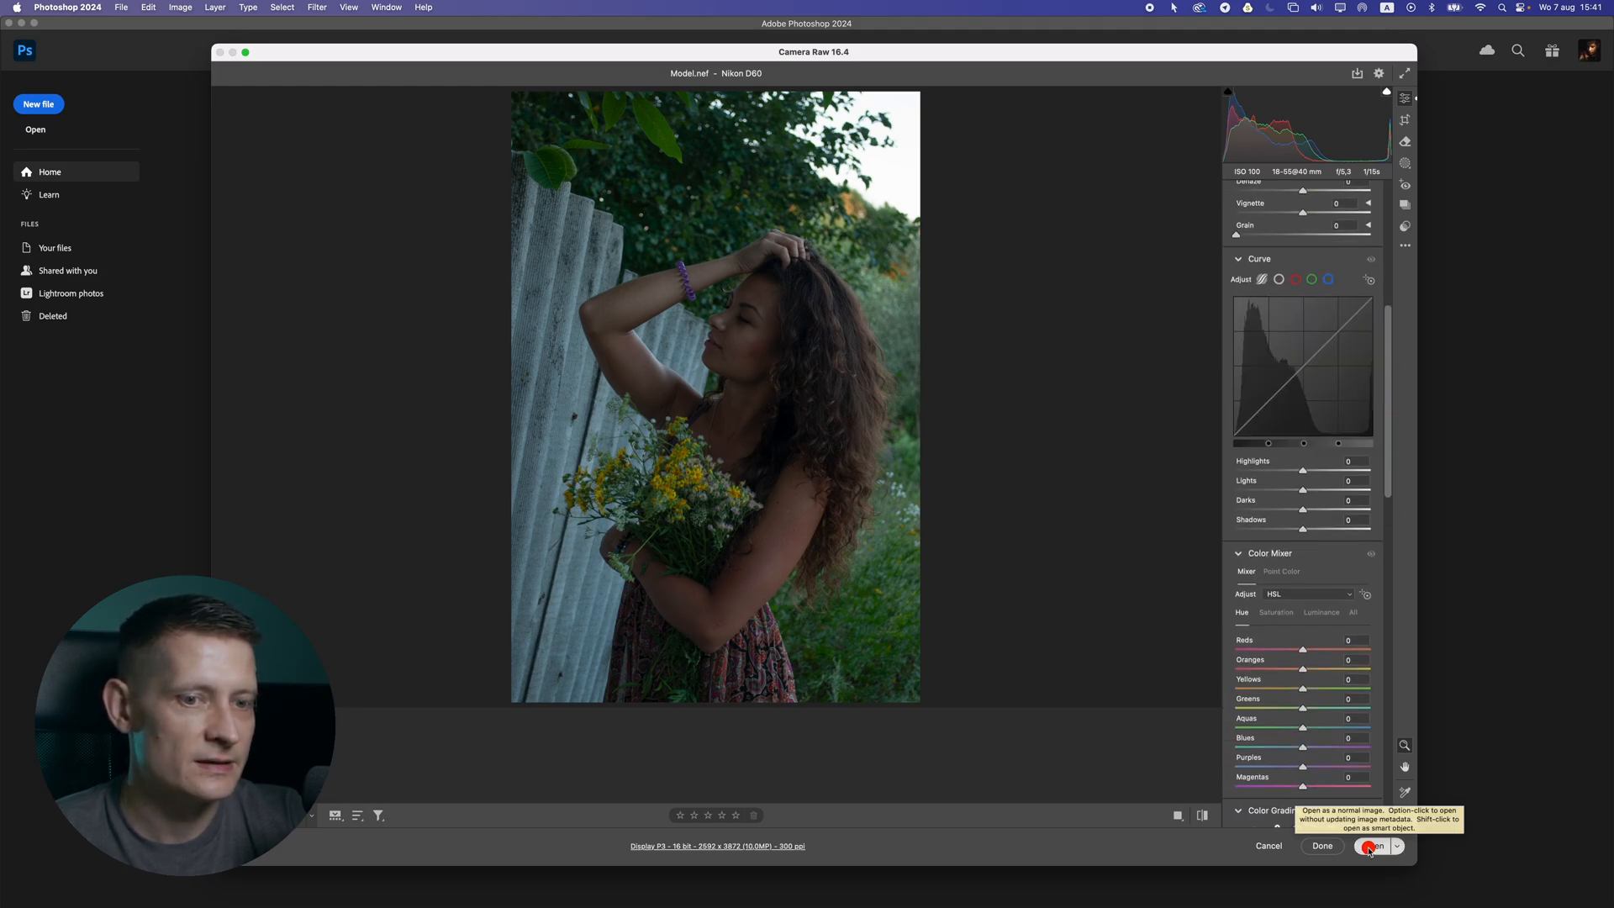
scroll(565, 439, "down", 5)
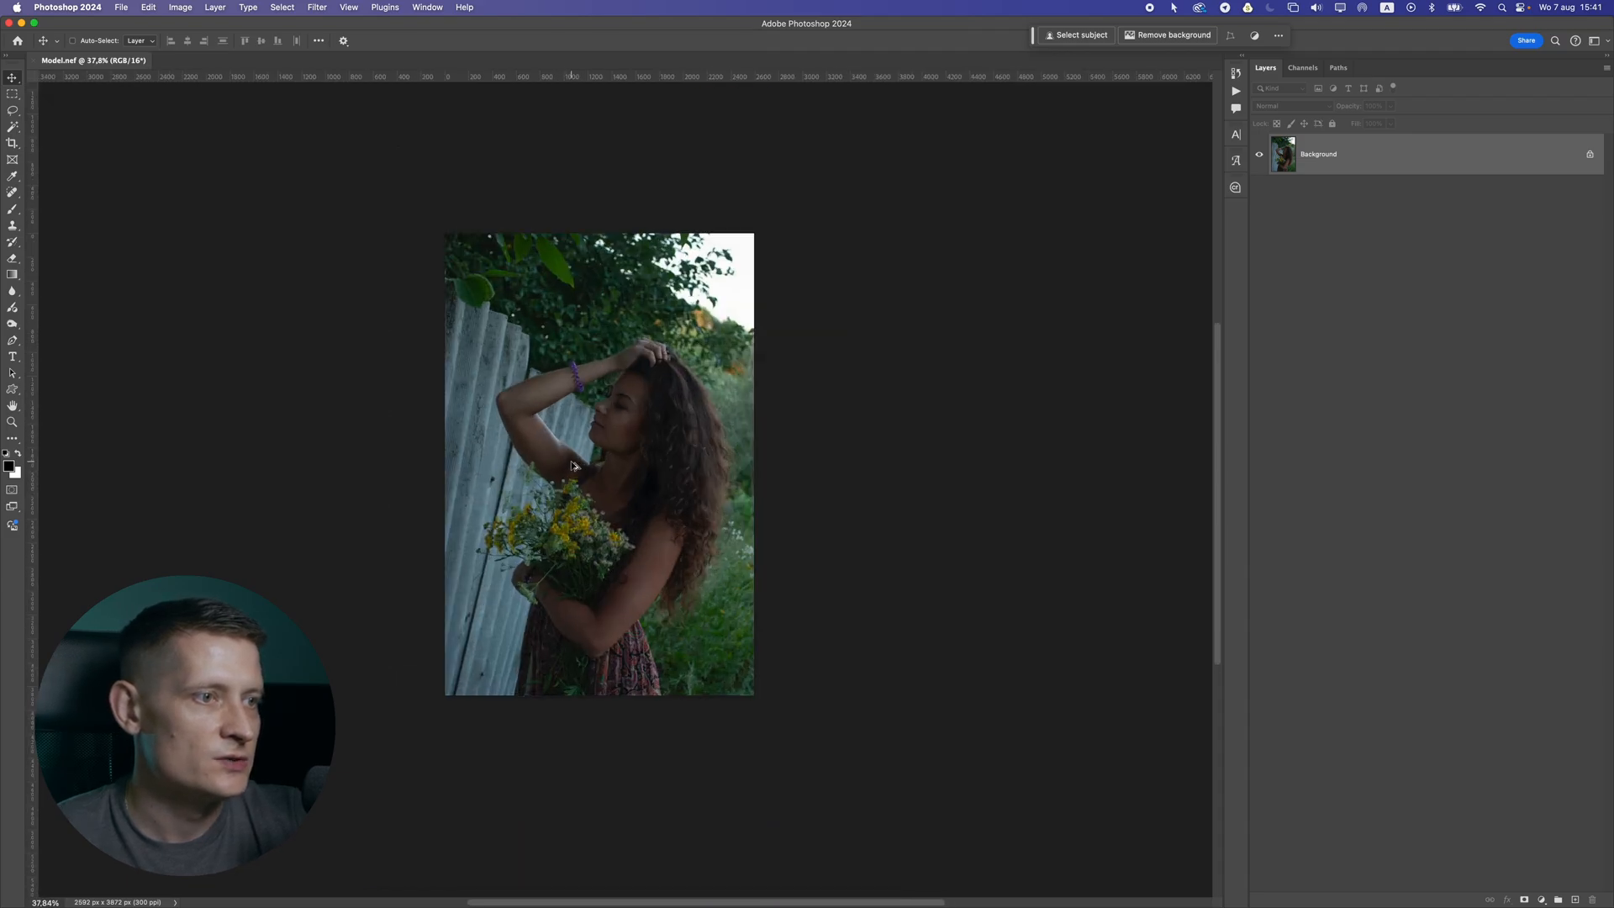
Add a Color Balance adjustment layer and set its midtones to +6 towards red and +3 towards blue
scroll(569, 467, "up", 5)
left_click_drag(575, 313, 660, 331)
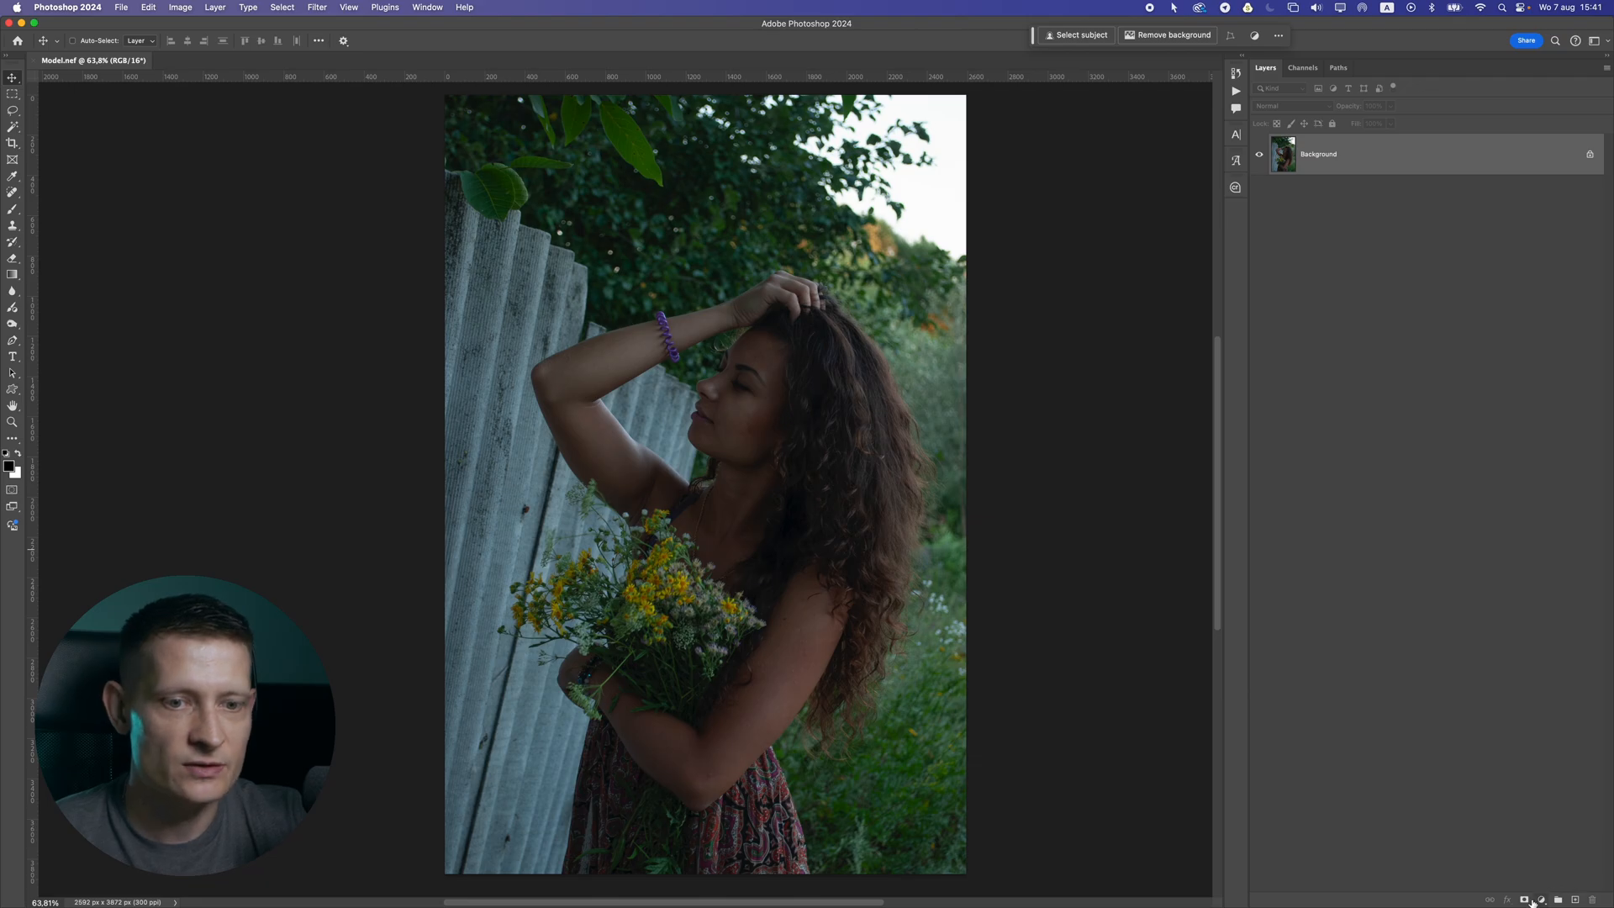
left_click(1542, 900)
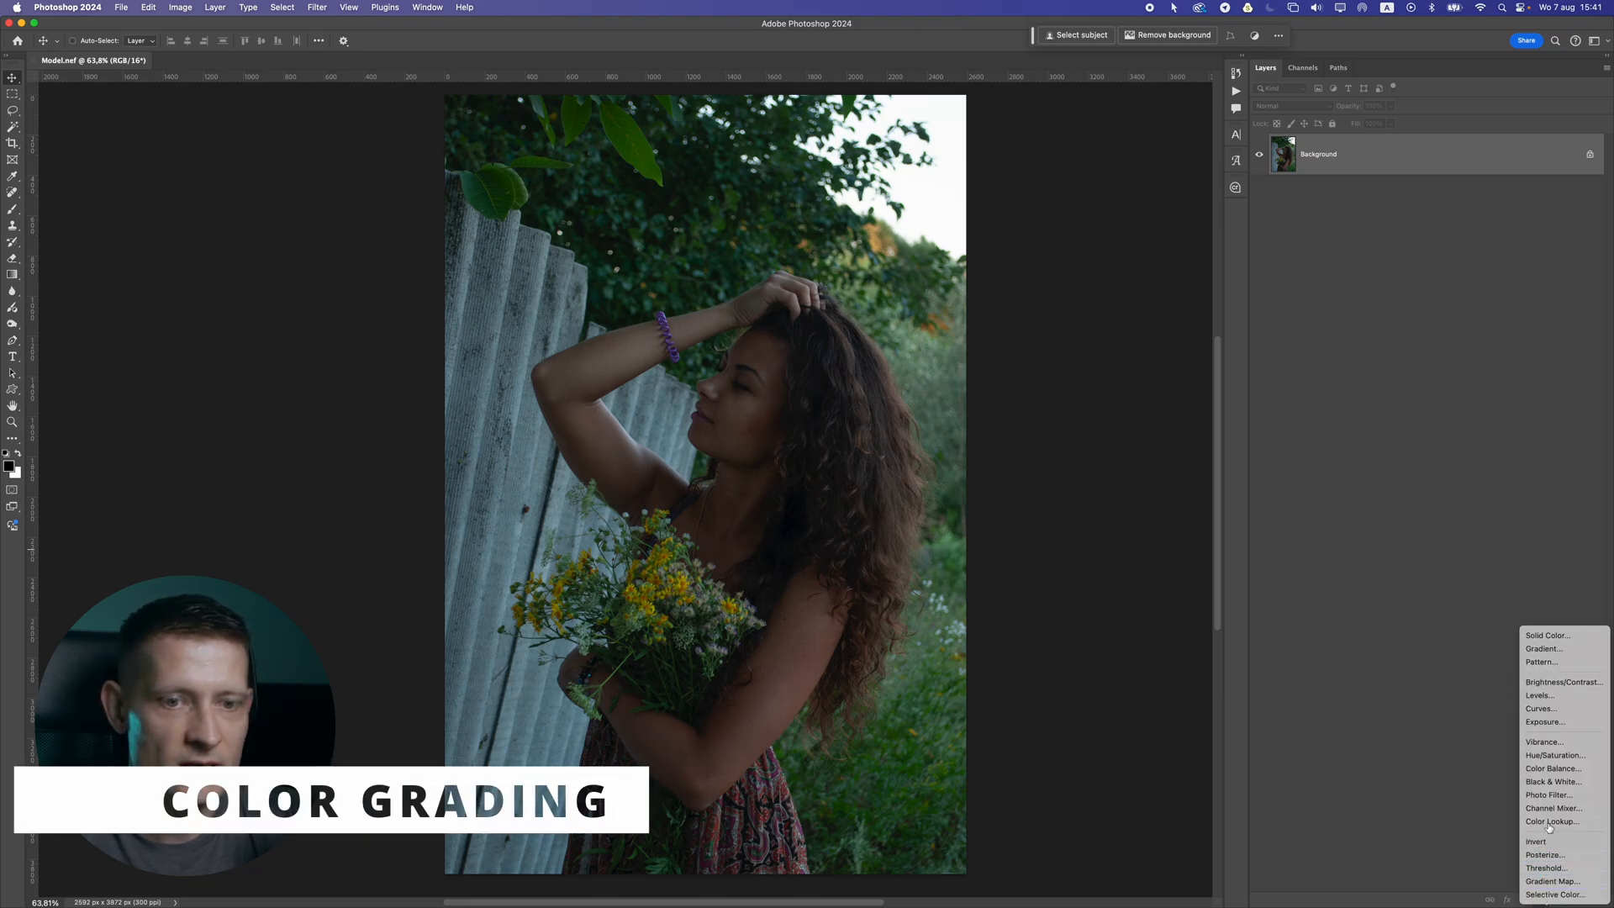
left_click(1553, 769)
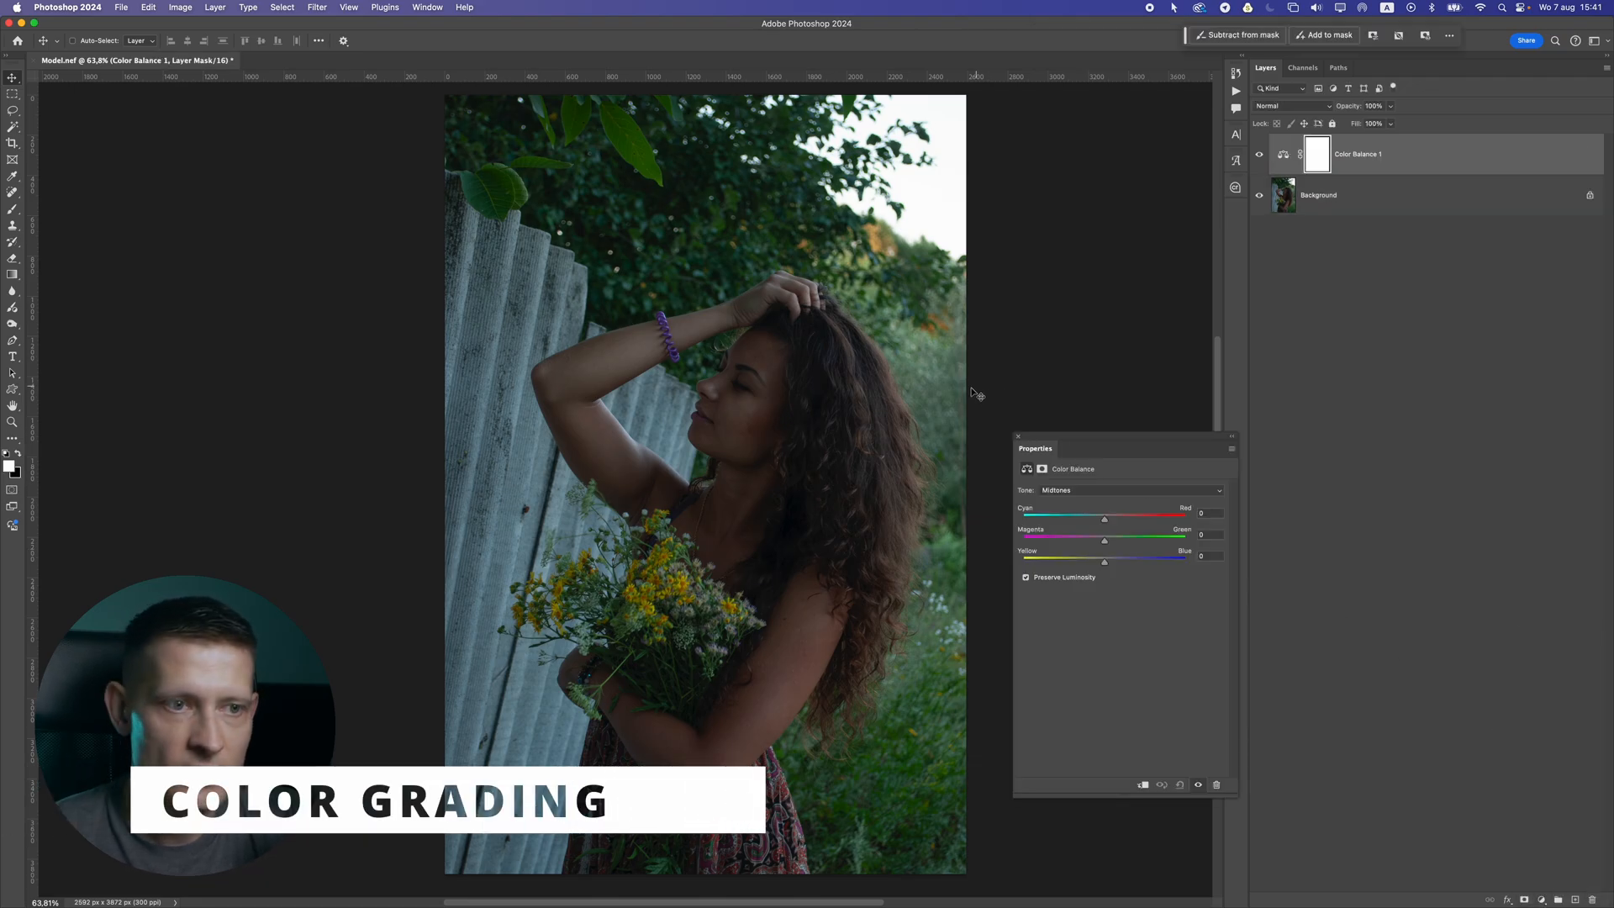
left_click_drag(1105, 522, 1107, 522)
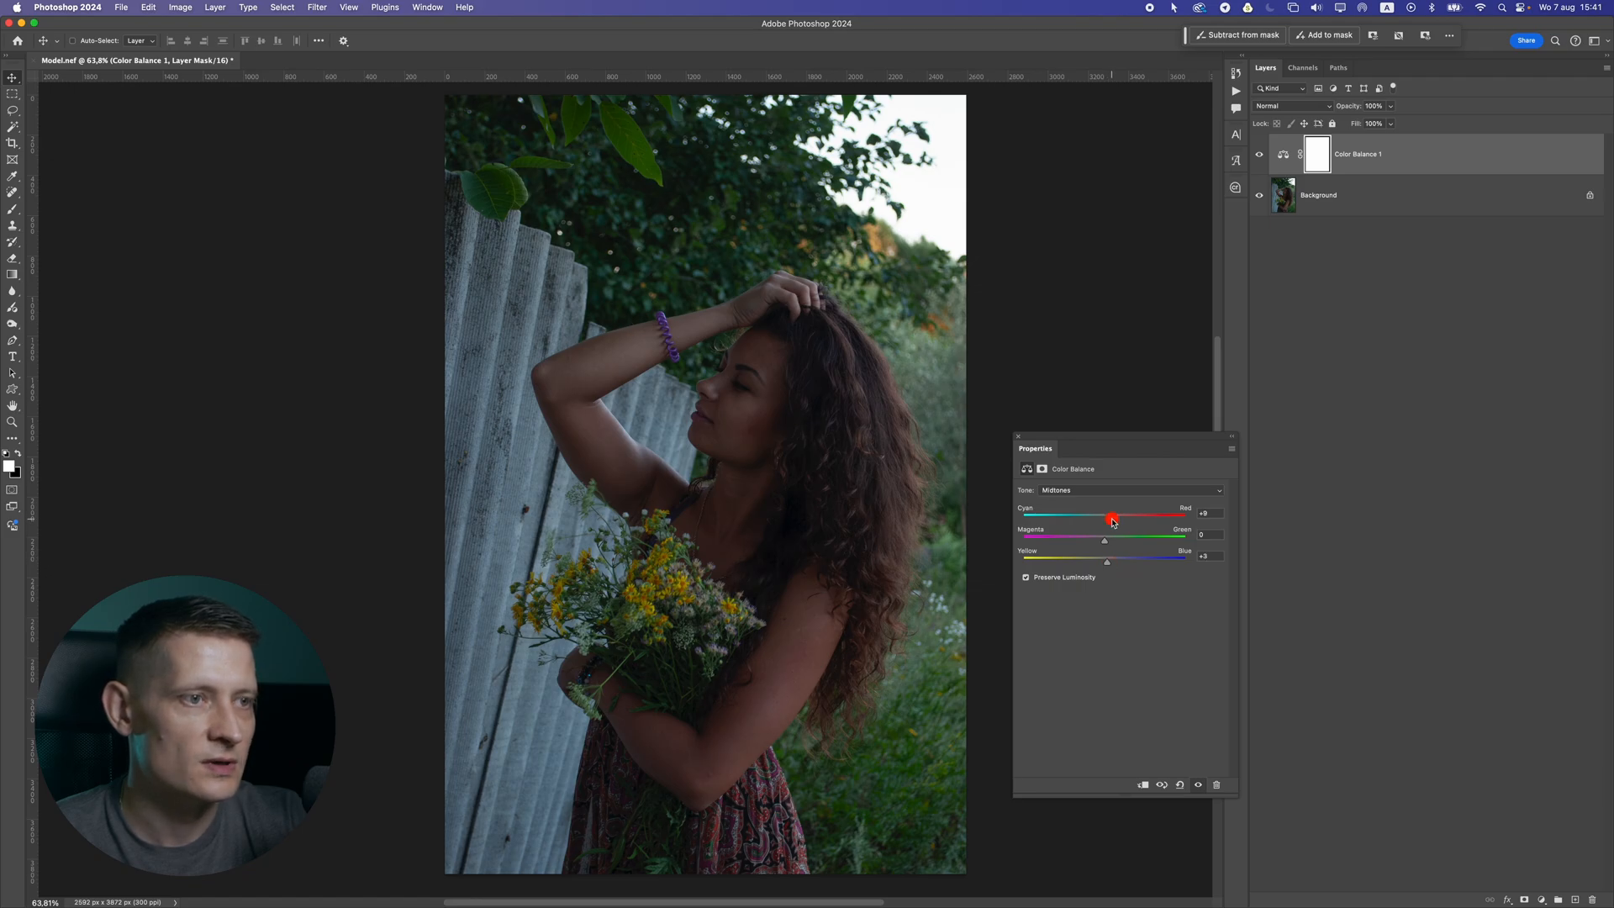
scroll(741, 475, "up", 1)
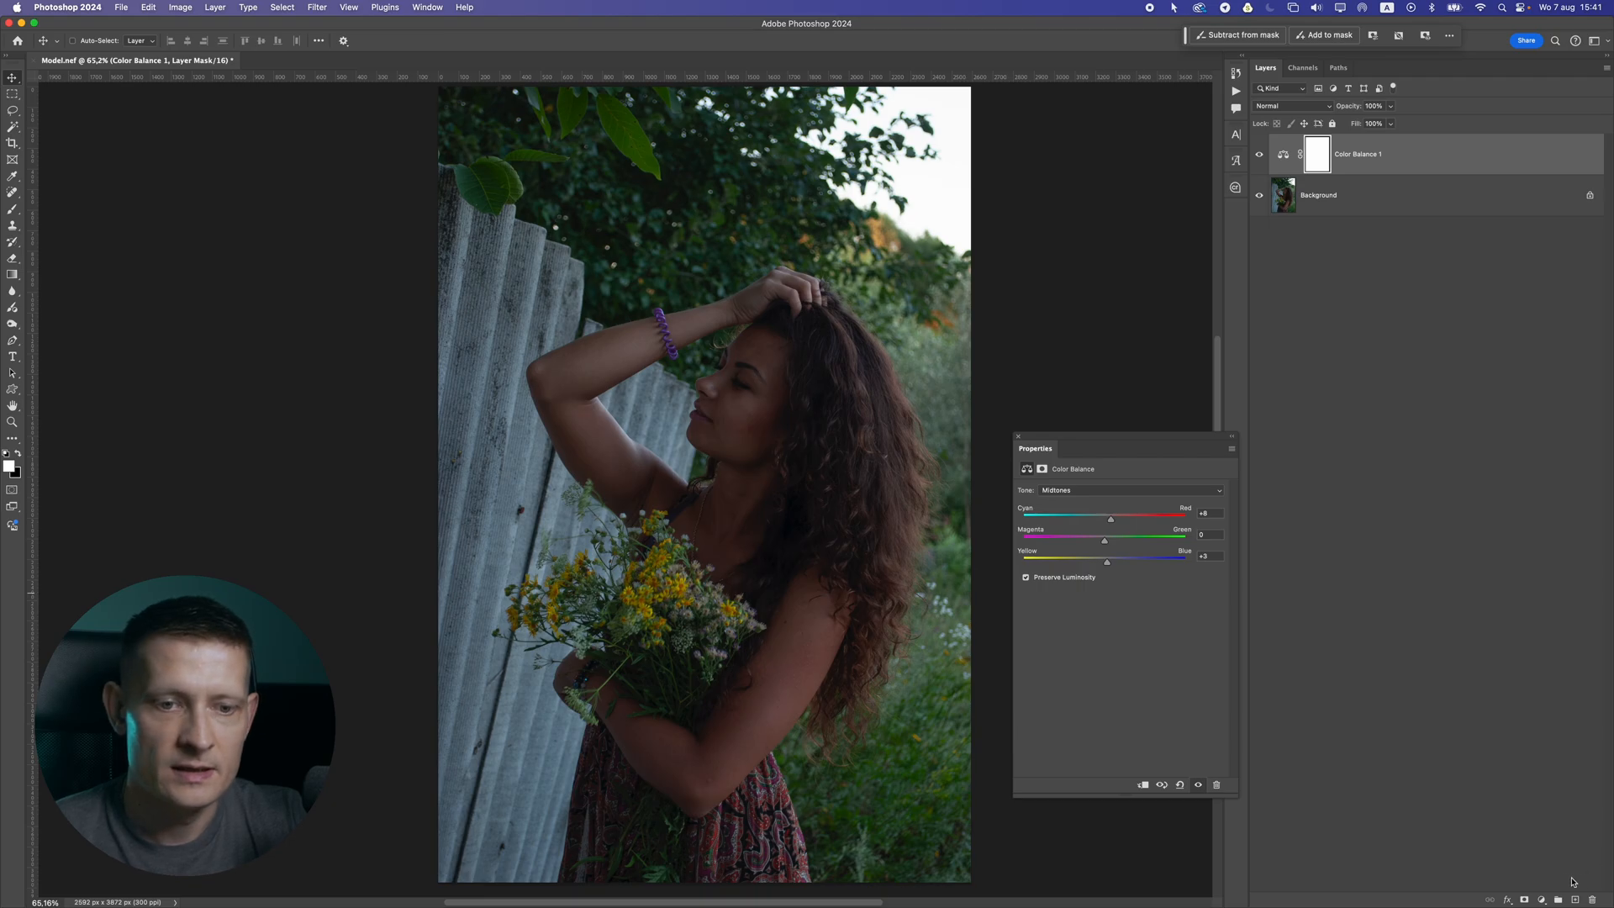
Add a Curves adjustment layer and brighten the midtones with an RGB curve point at about input 96, output 129
left_click(1545, 901)
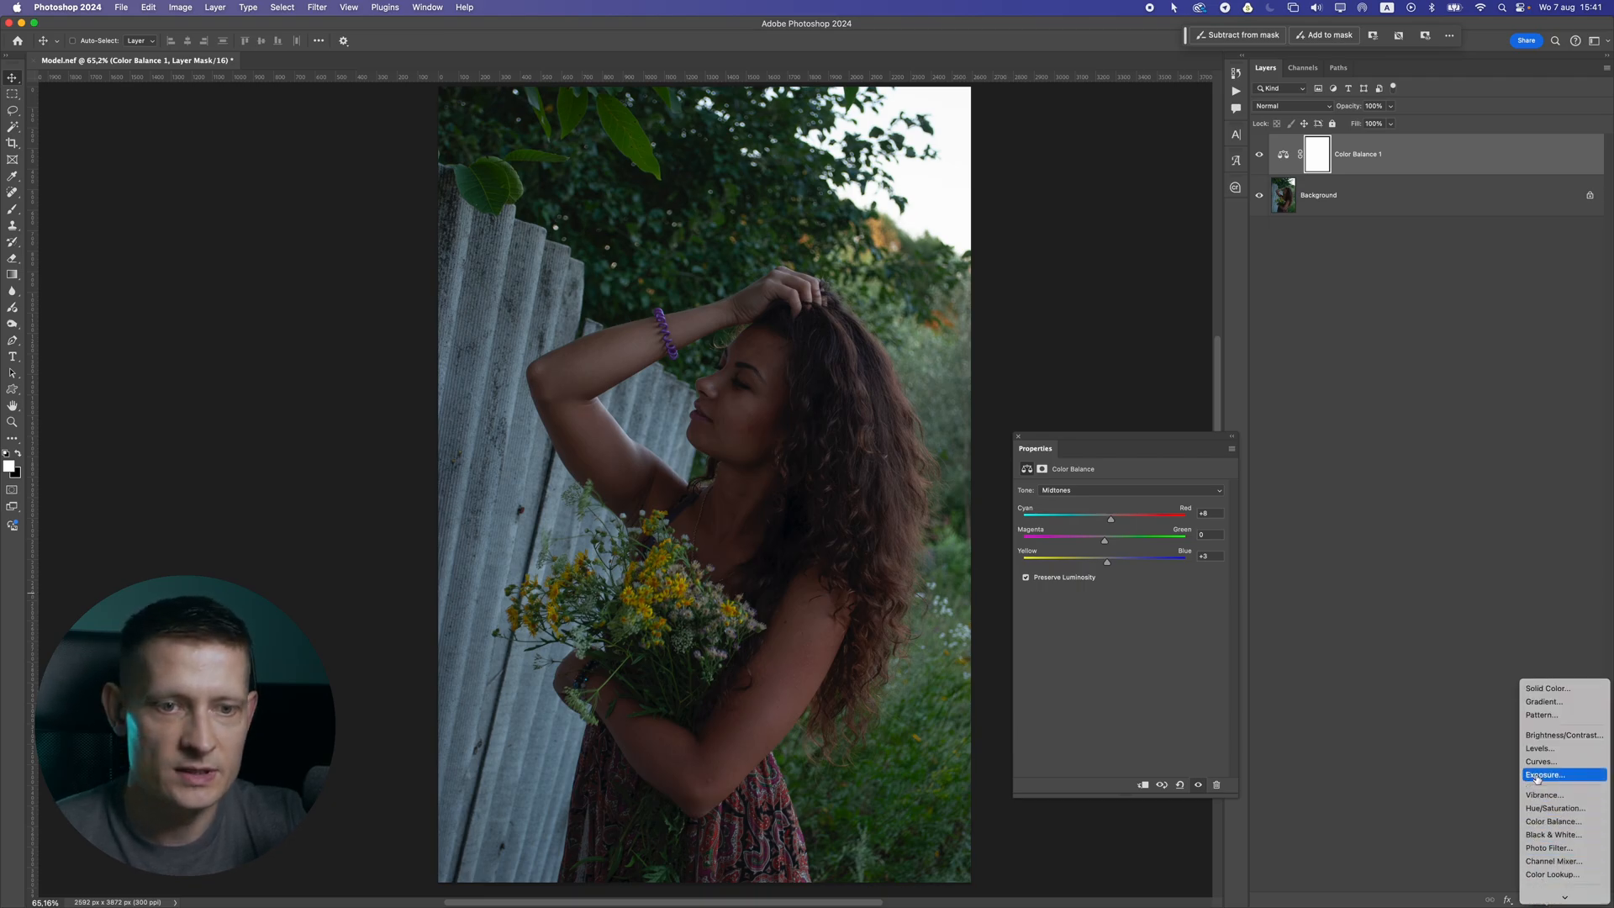
left_click(1544, 763)
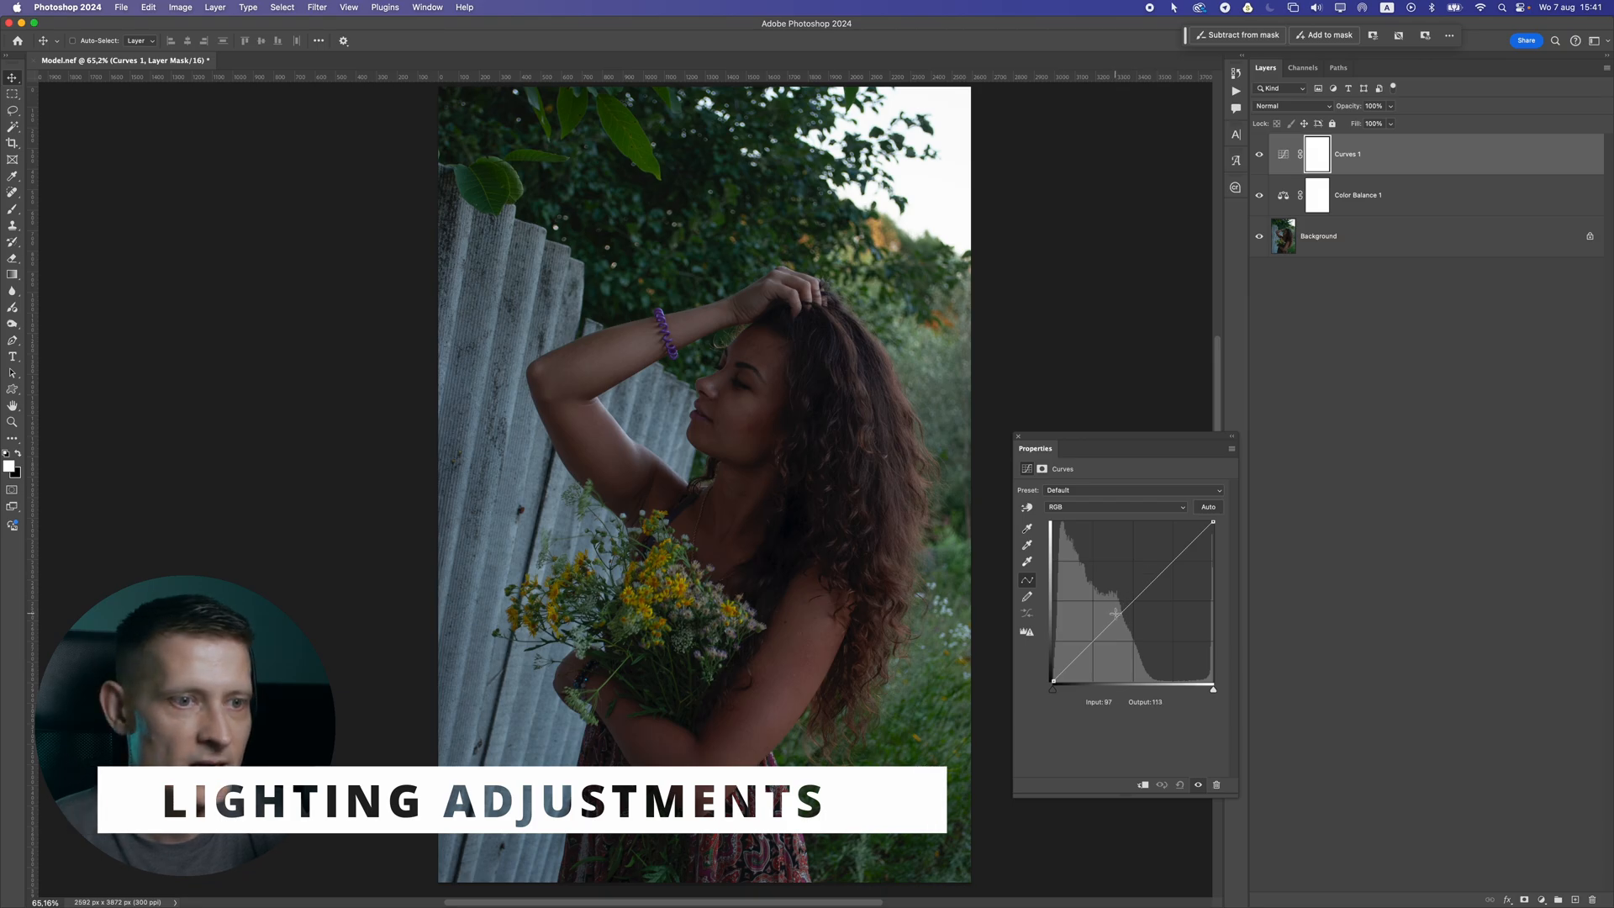
left_click_drag(1122, 613, 1113, 600)
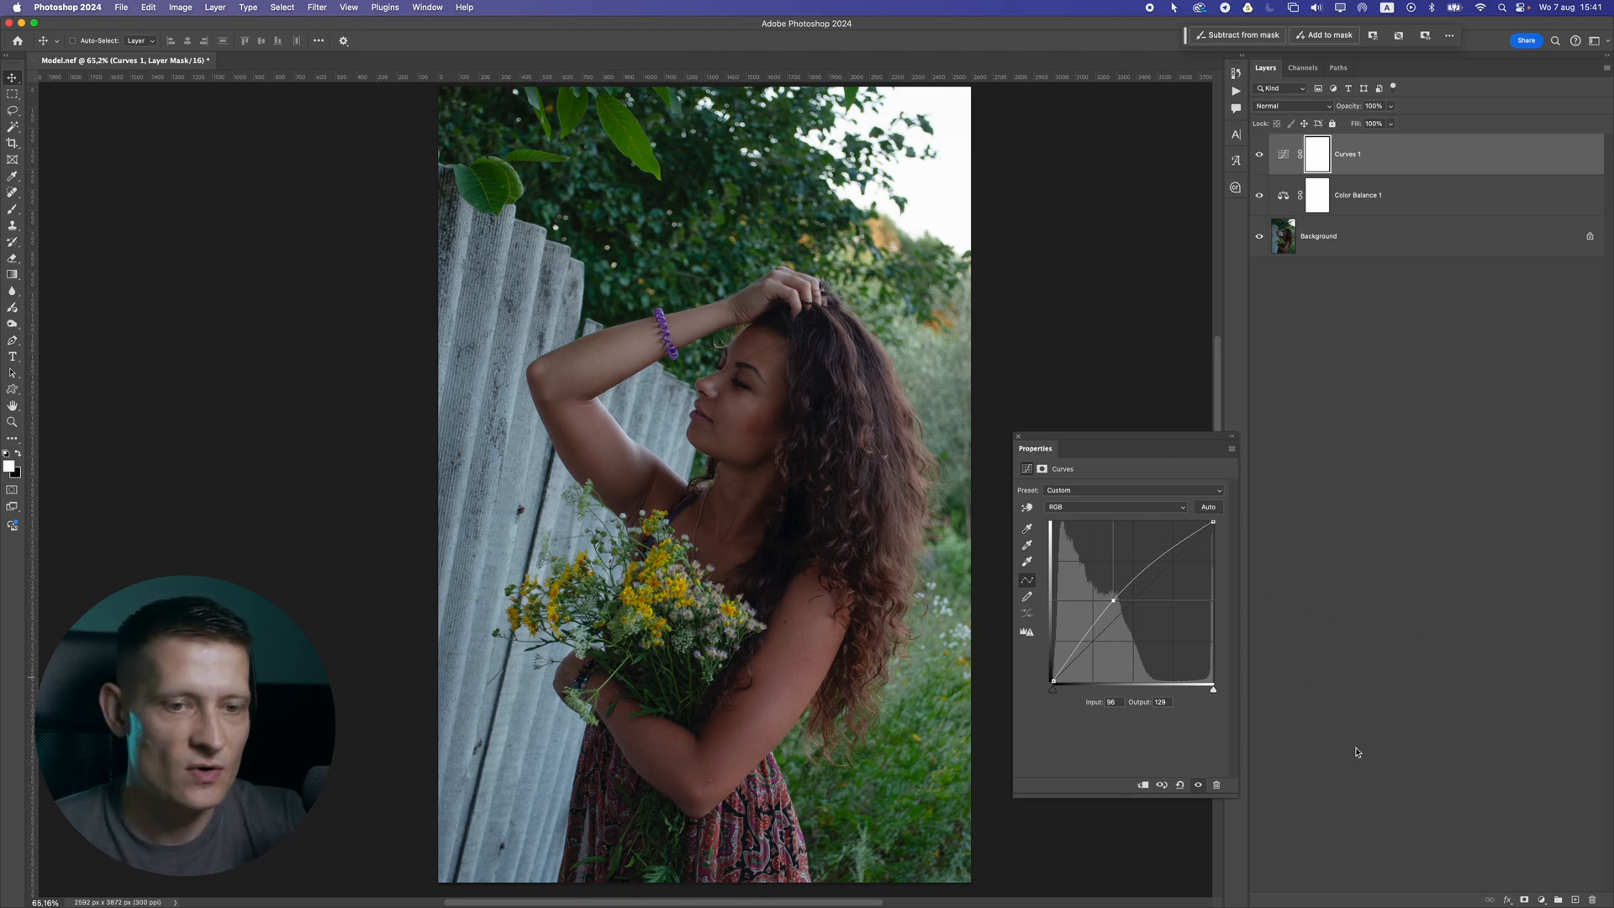
Add a Hue/Saturation adjustment layer and lower its Master saturation to about -13
left_click(1541, 900)
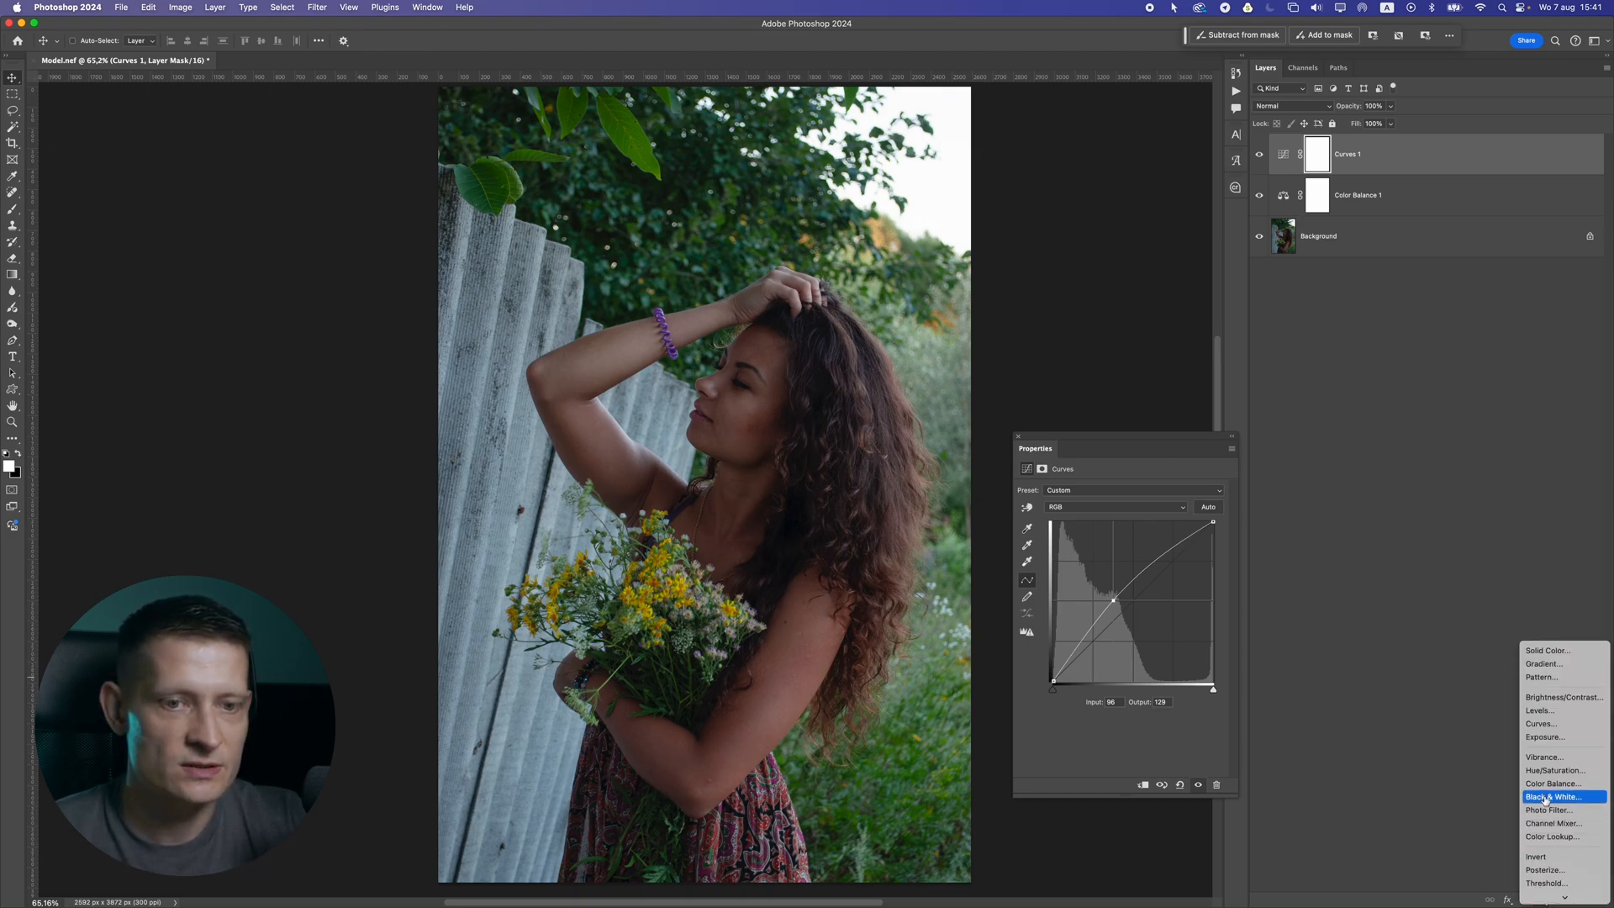
left_click(1548, 774)
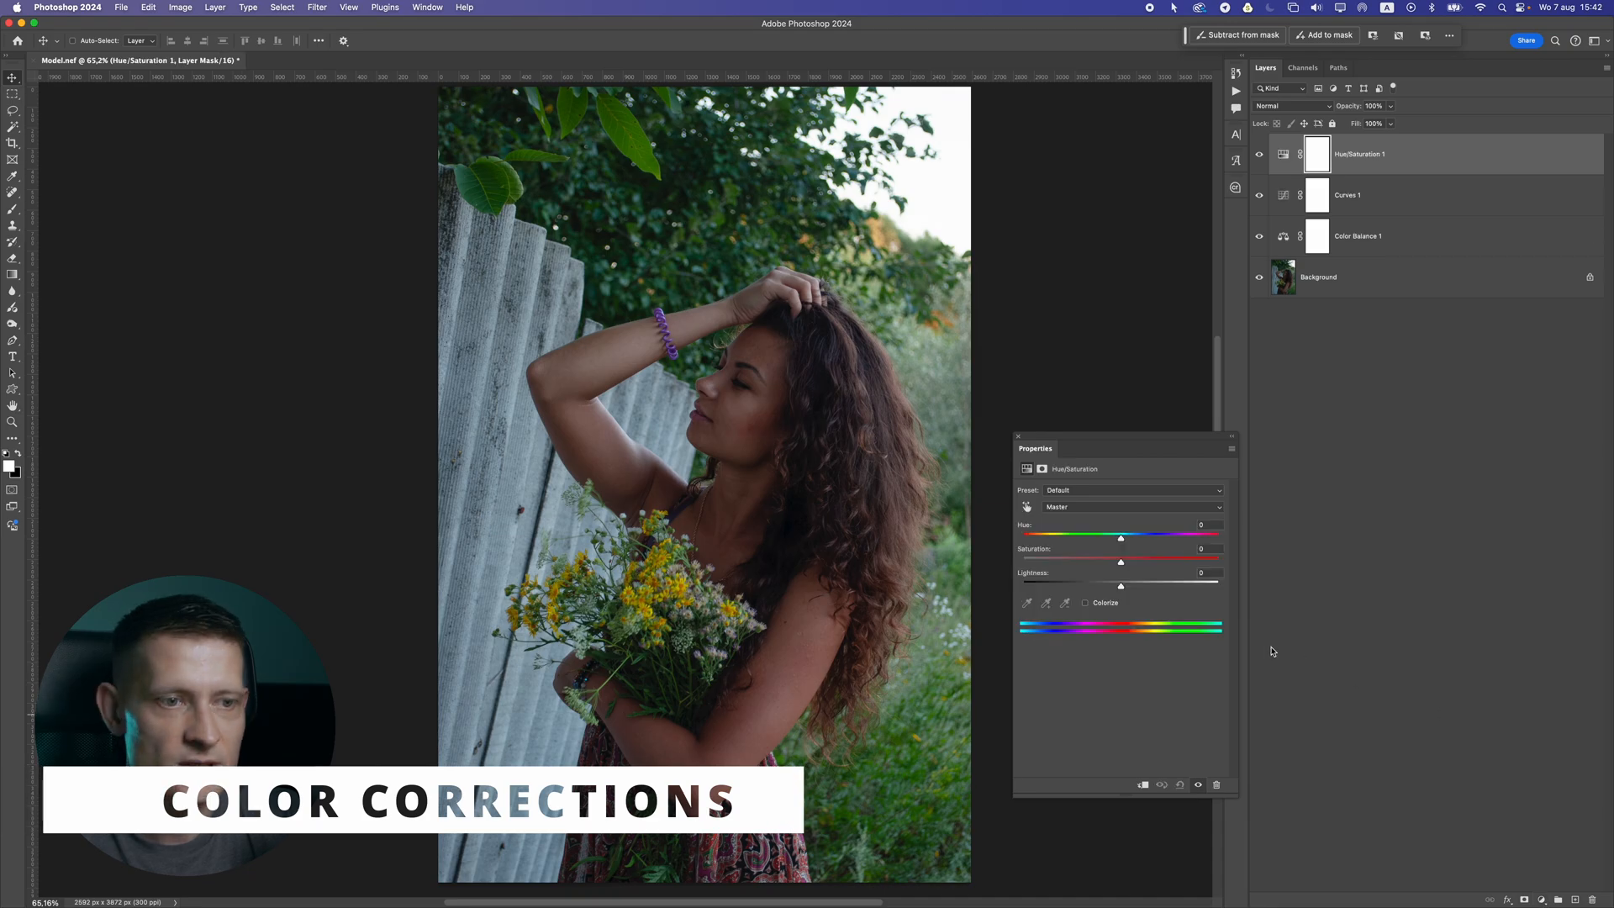
left_click_drag(1121, 561, 1109, 564)
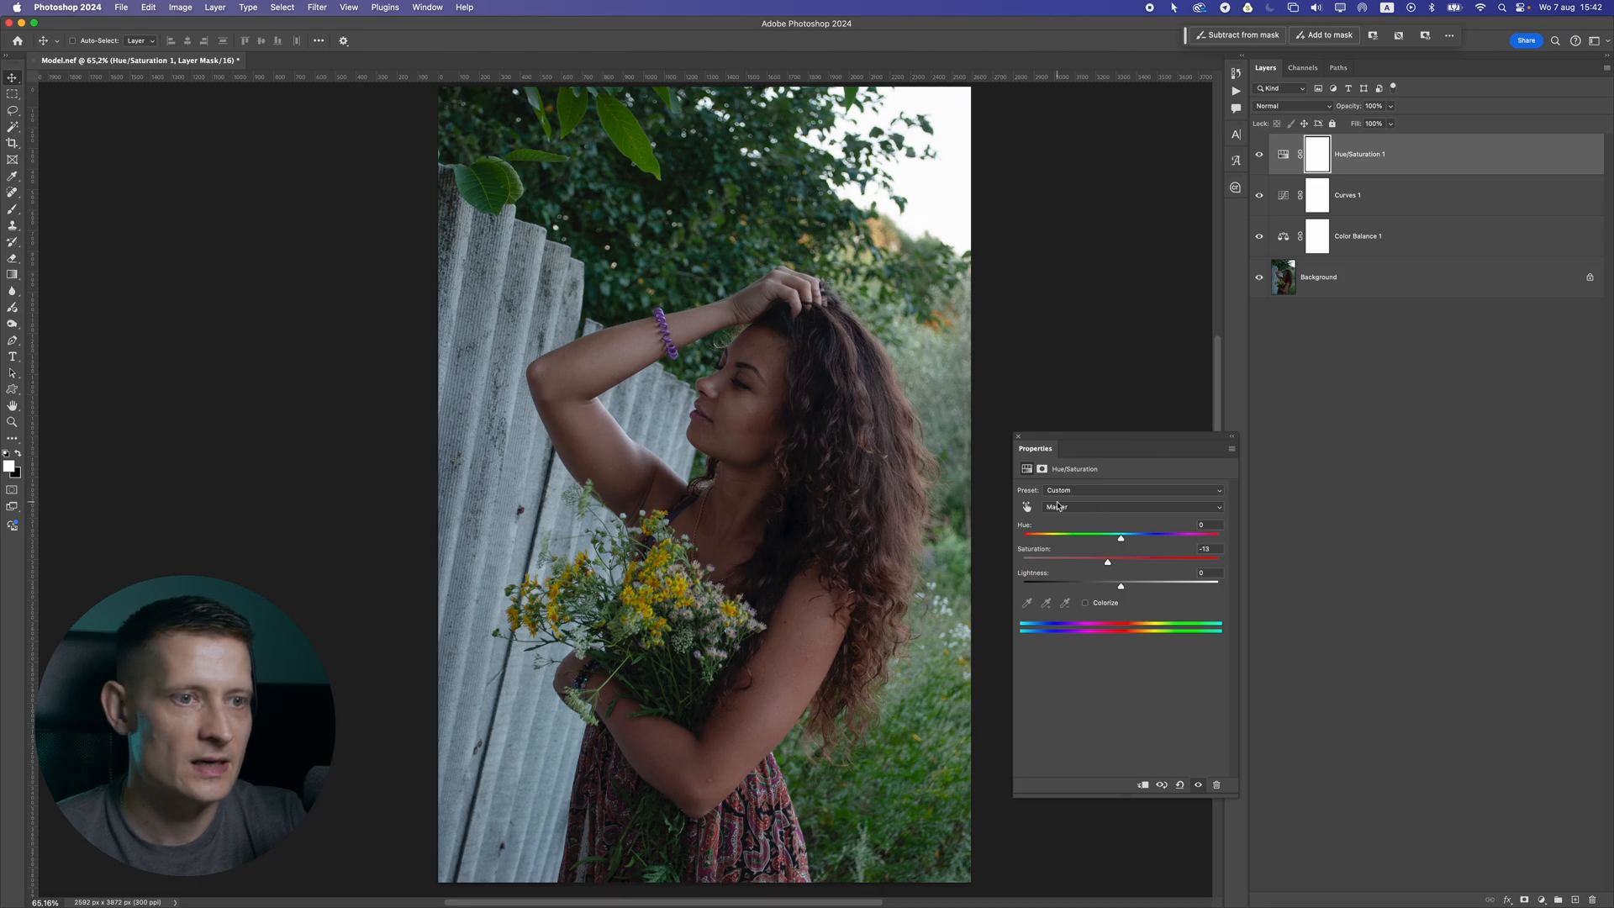
Sample the foliage to target the Greens range in the Hue/Saturation layer and reduce its saturation to about -30
left_click(1028, 507)
left_click(785, 219)
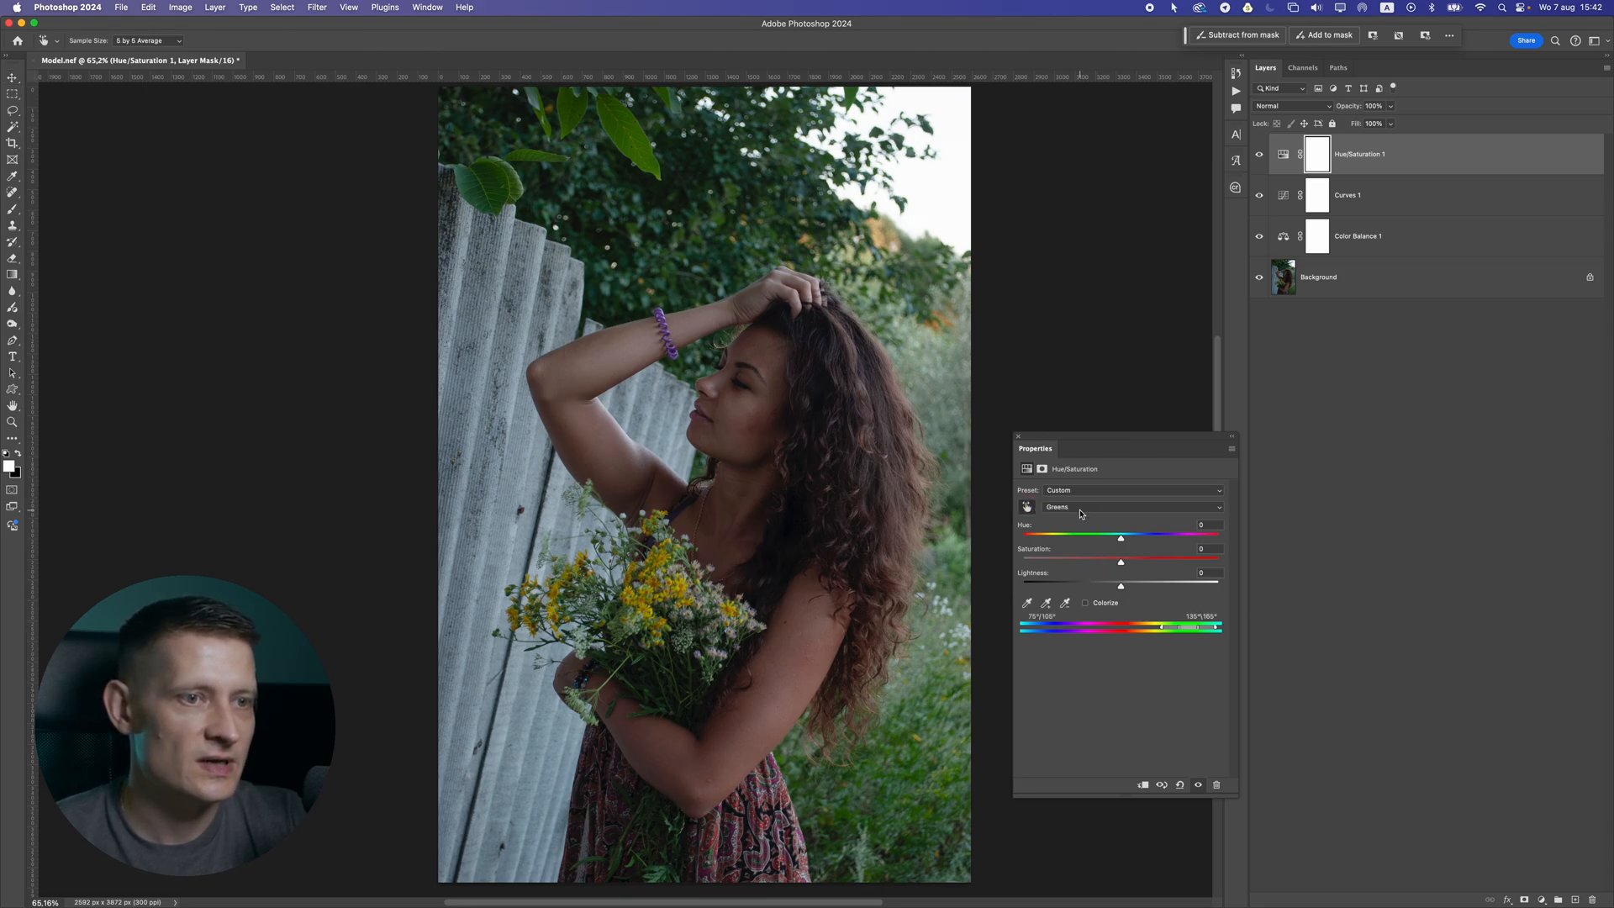
left_click_drag(1117, 561, 1101, 564)
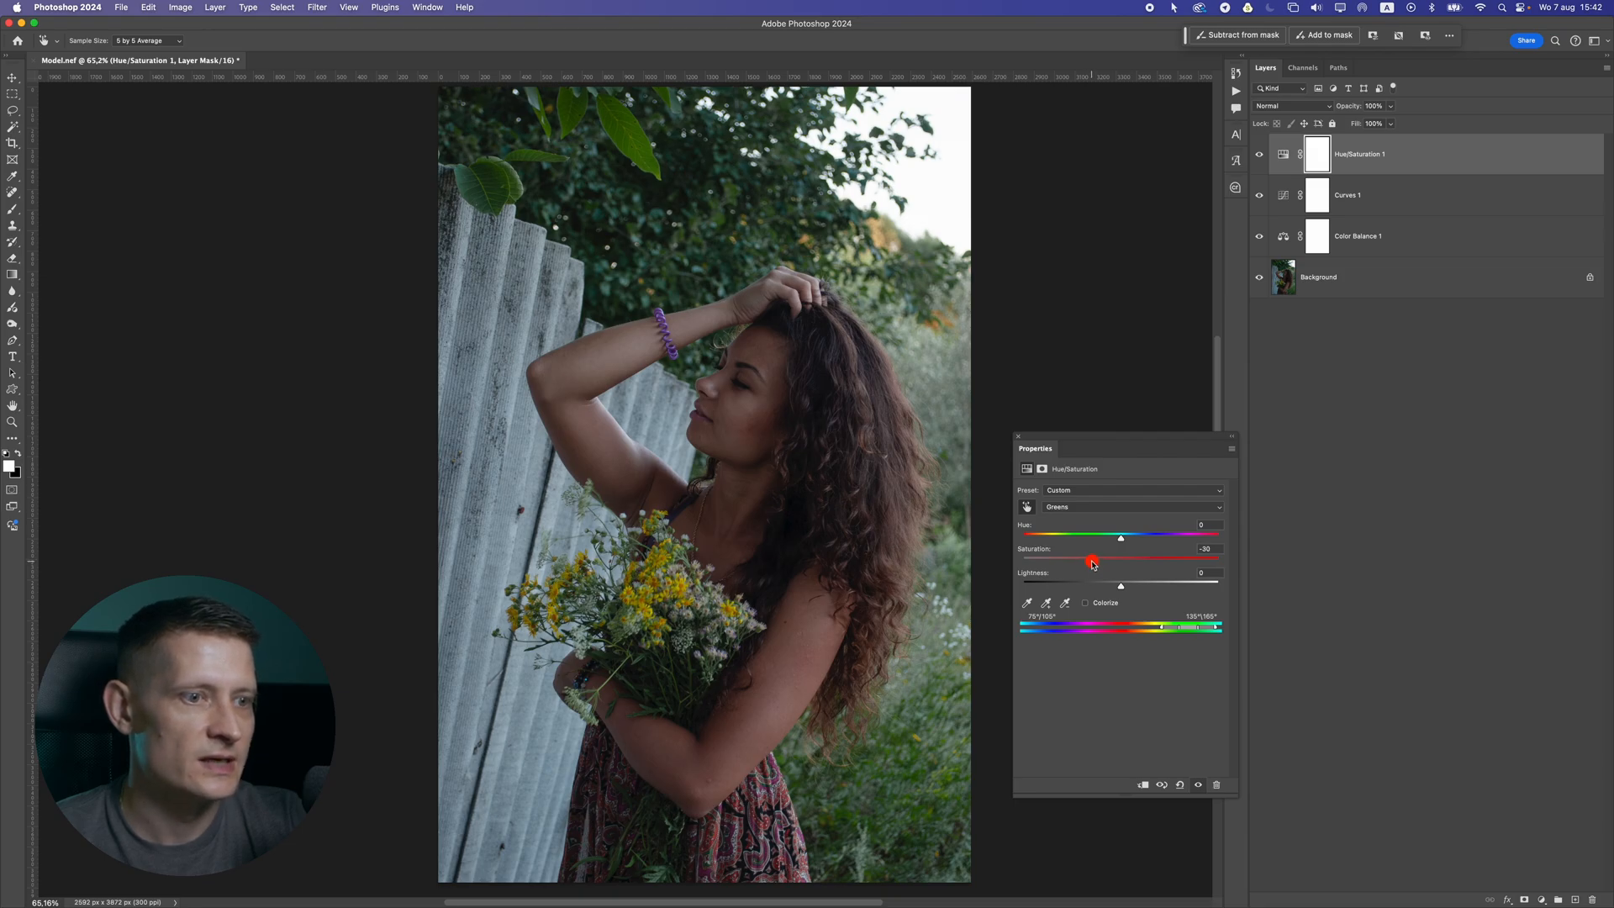
left_click(1017, 438)
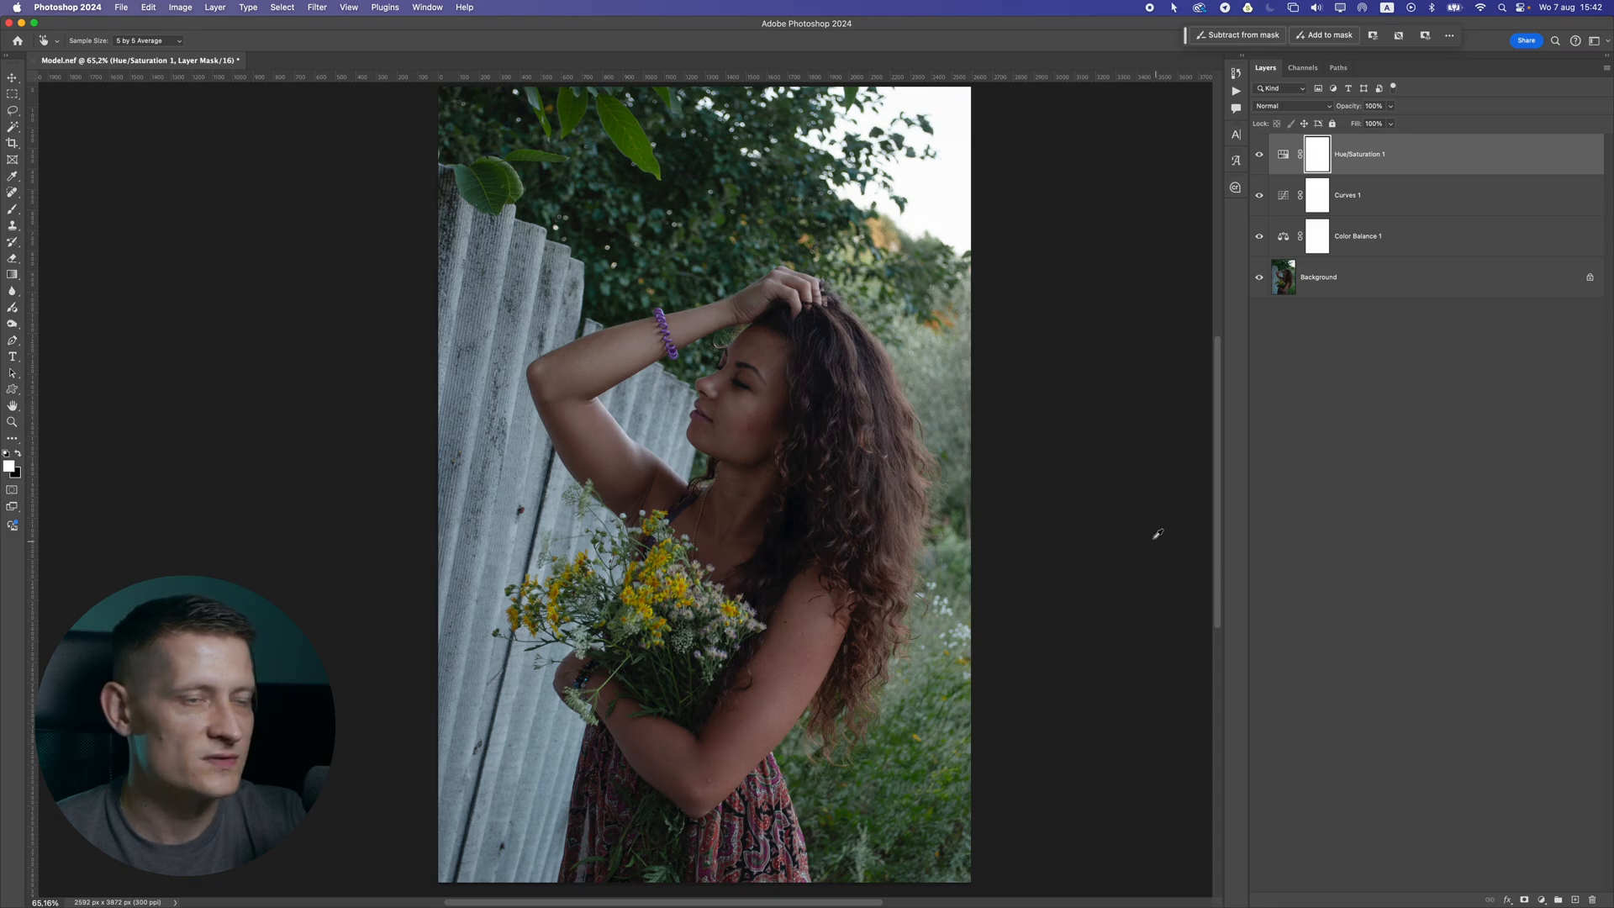
Add a Color Lookup adjustment layer using the 3Strip.look LUT and reduce the layer's opacity to 61%
left_click(1540, 899)
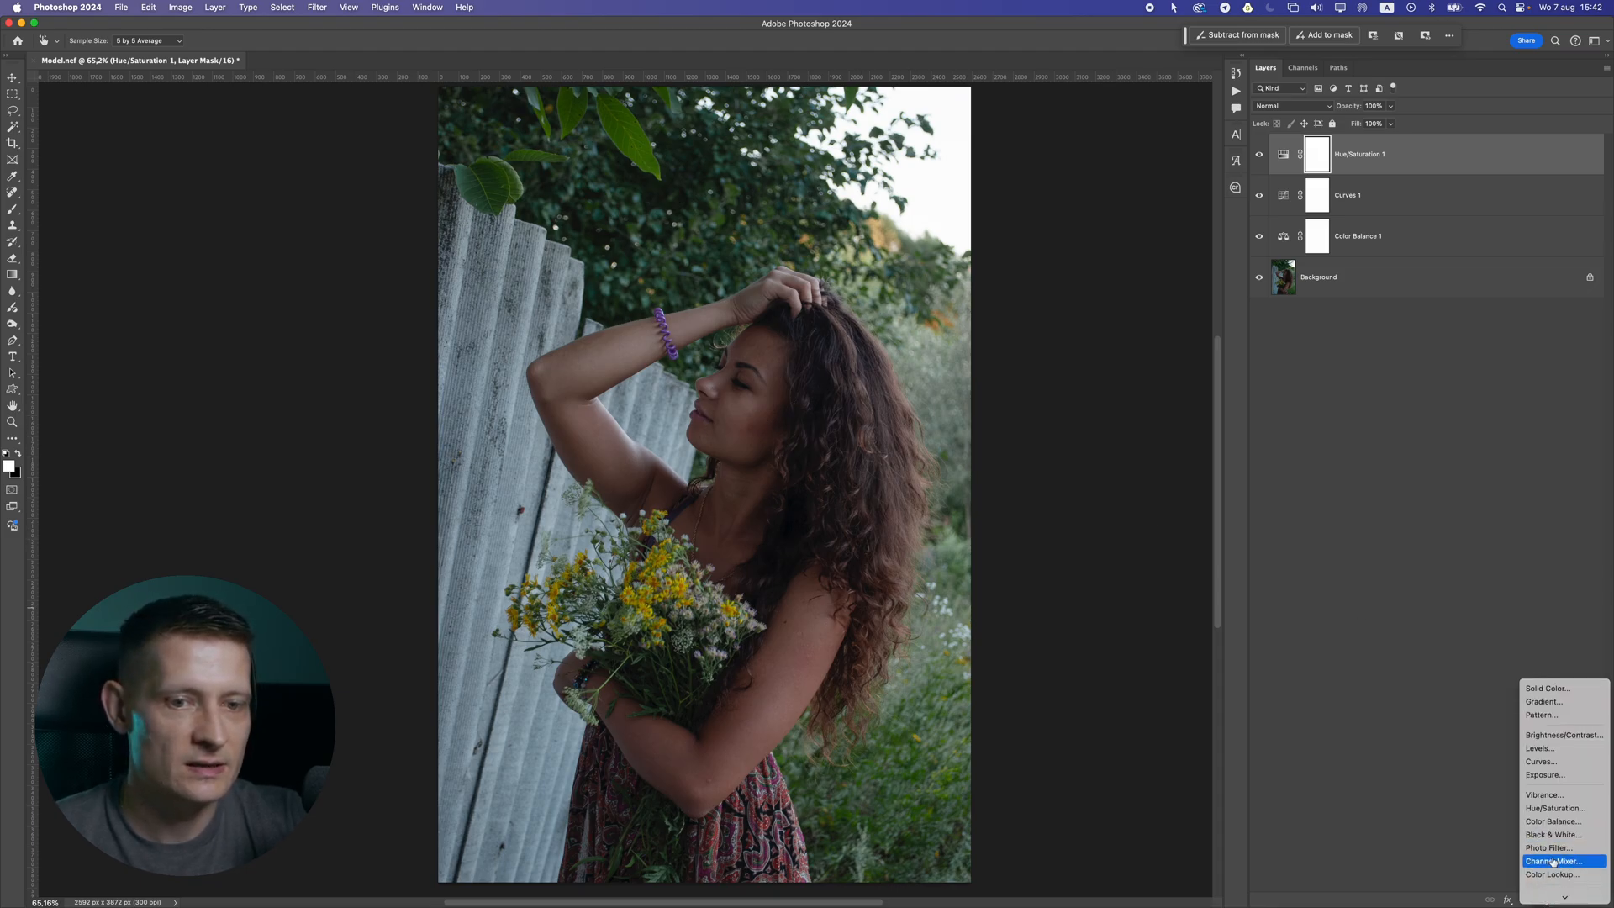
left_click(1553, 820)
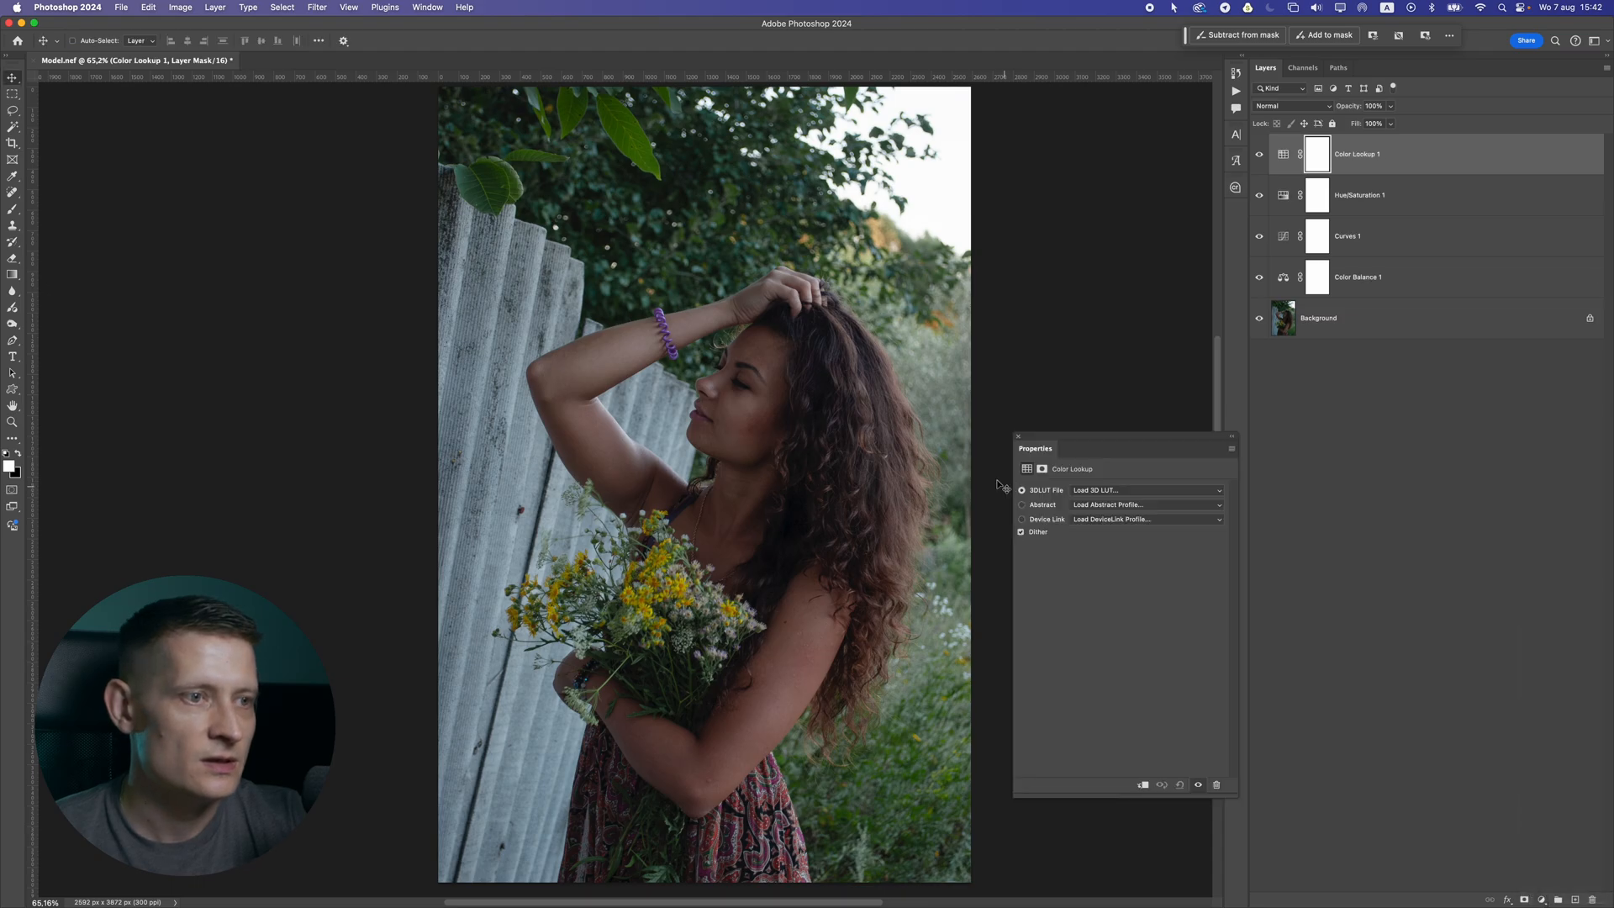
left_click(1097, 490)
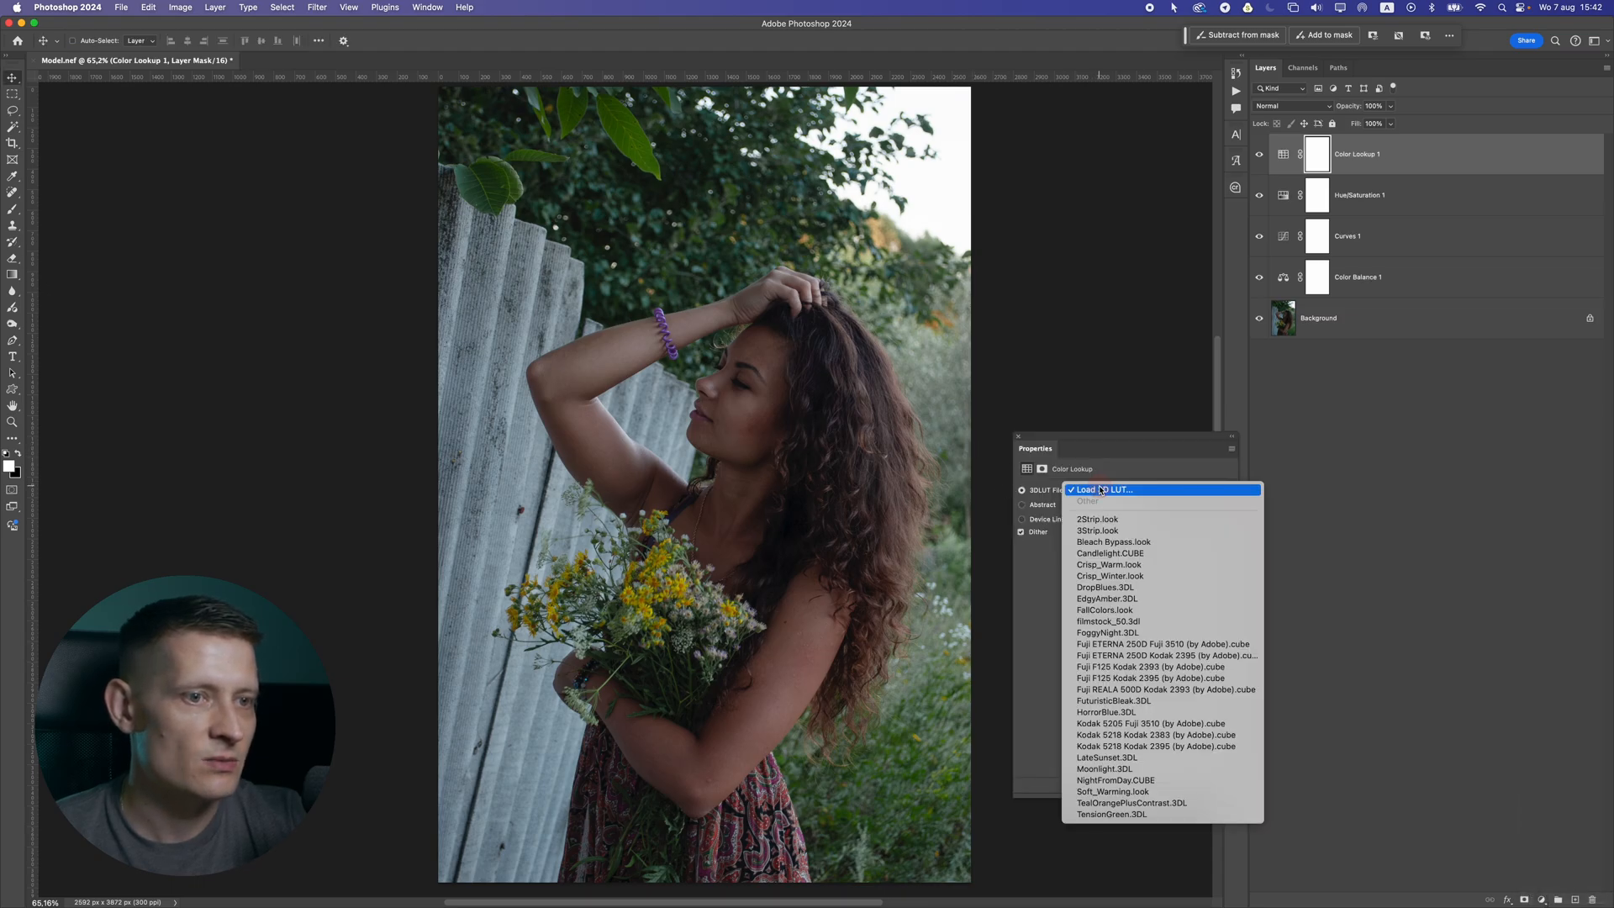
left_click(1099, 533)
scroll(726, 483, "up", 1)
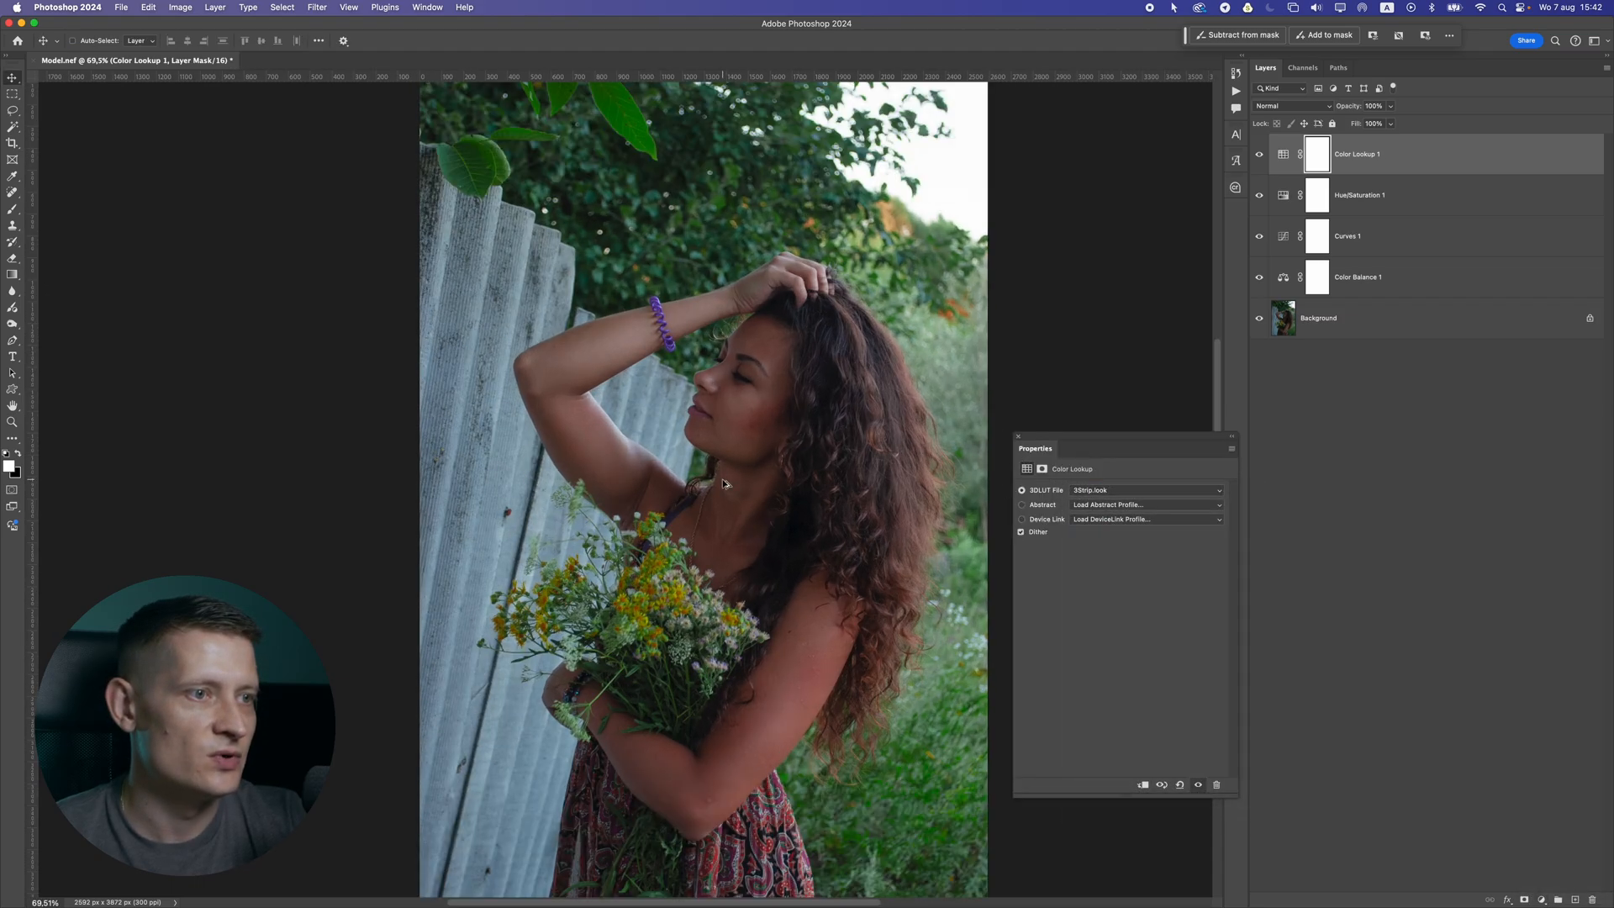
left_click(1390, 106)
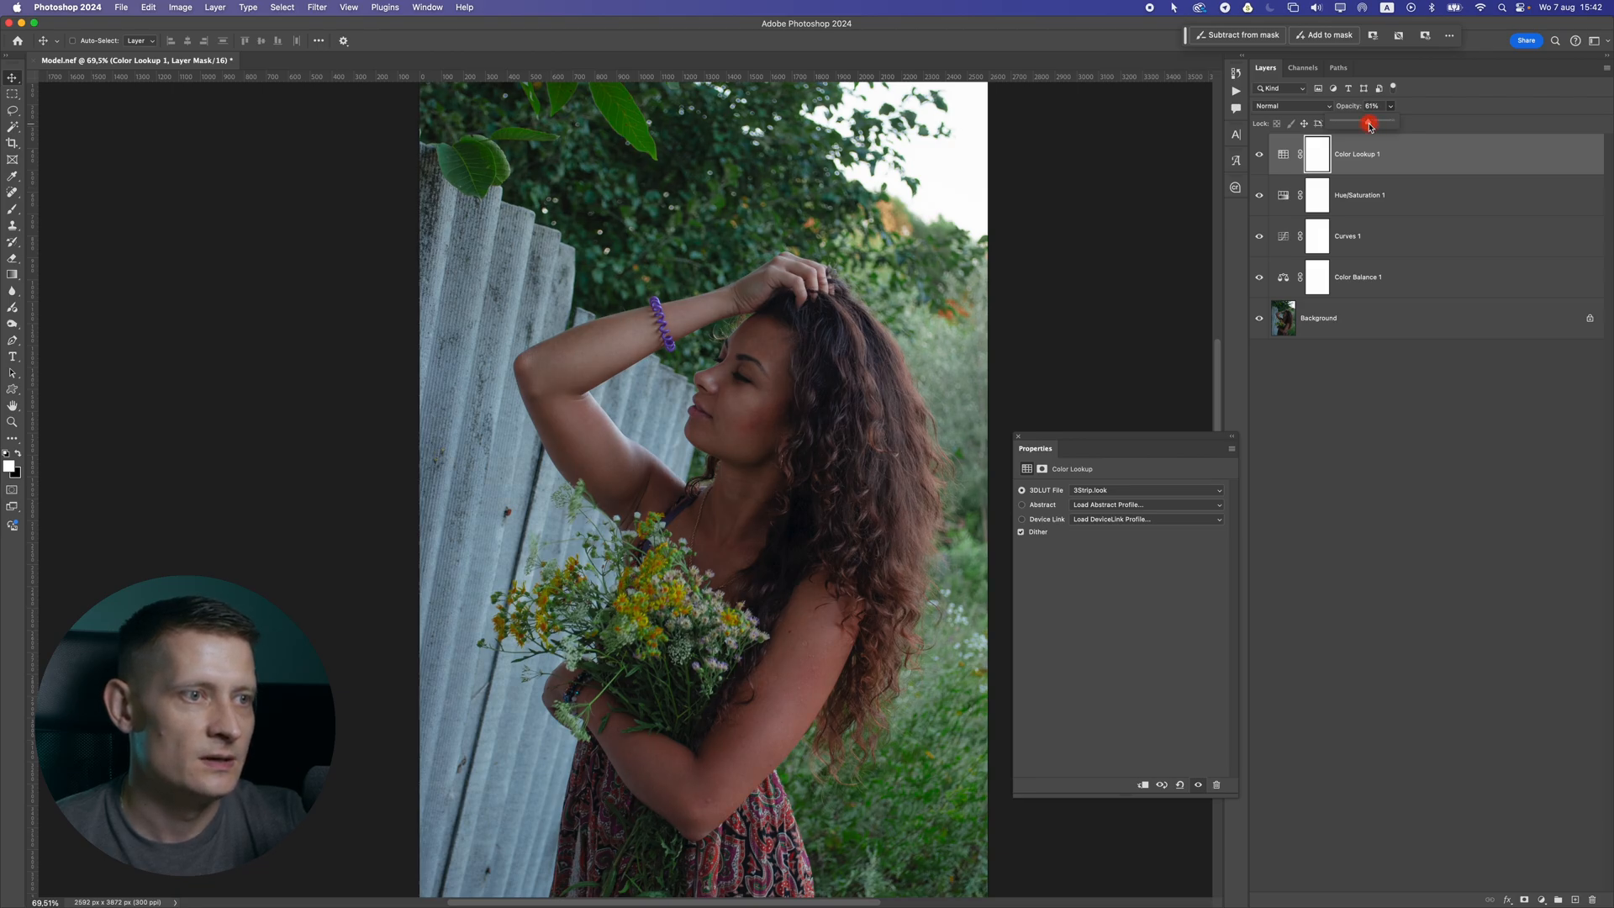
left_click(1017, 438)
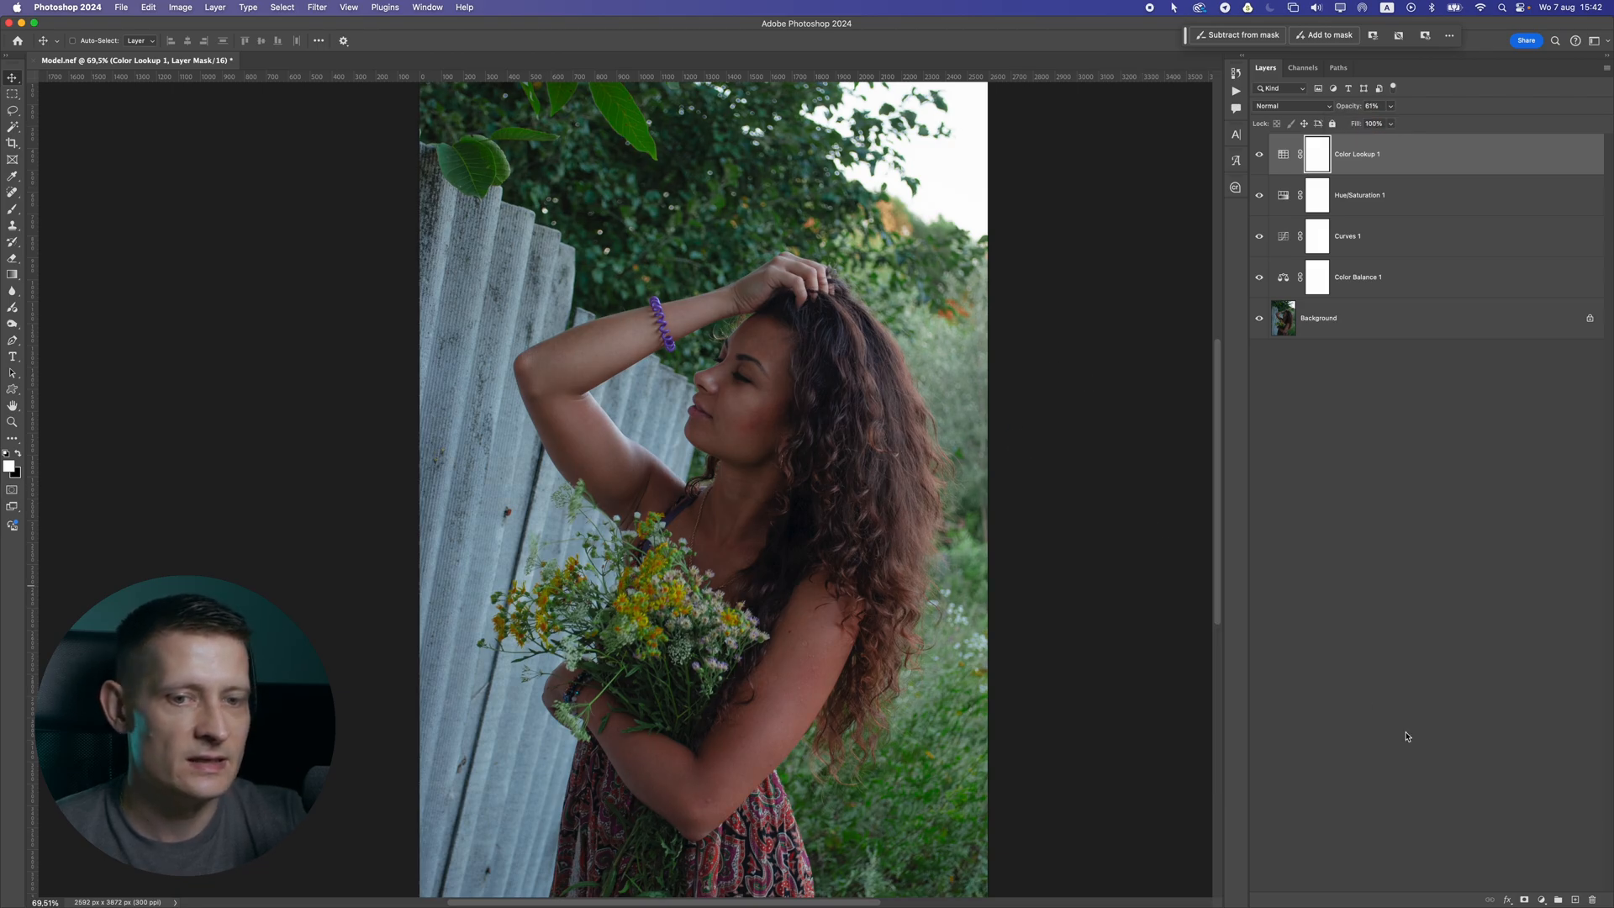
Add a Gradient Fill layer and change the gradient's black starting stop to dark green 0e160b, based on a colour sampled from the foliage
left_click(1542, 900)
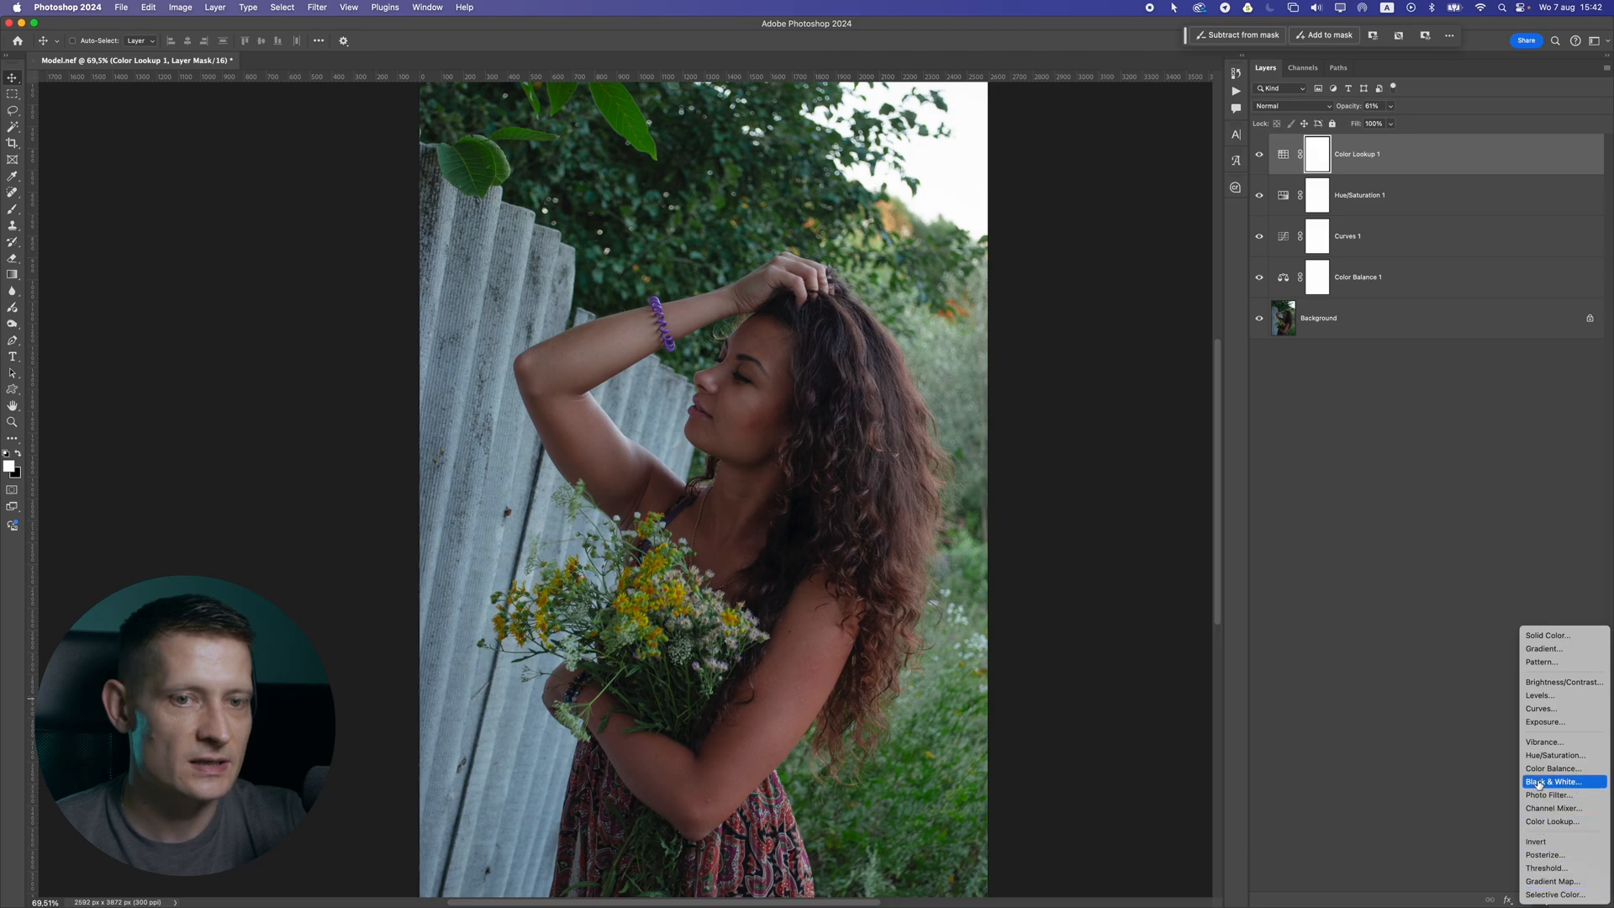
left_click(1544, 649)
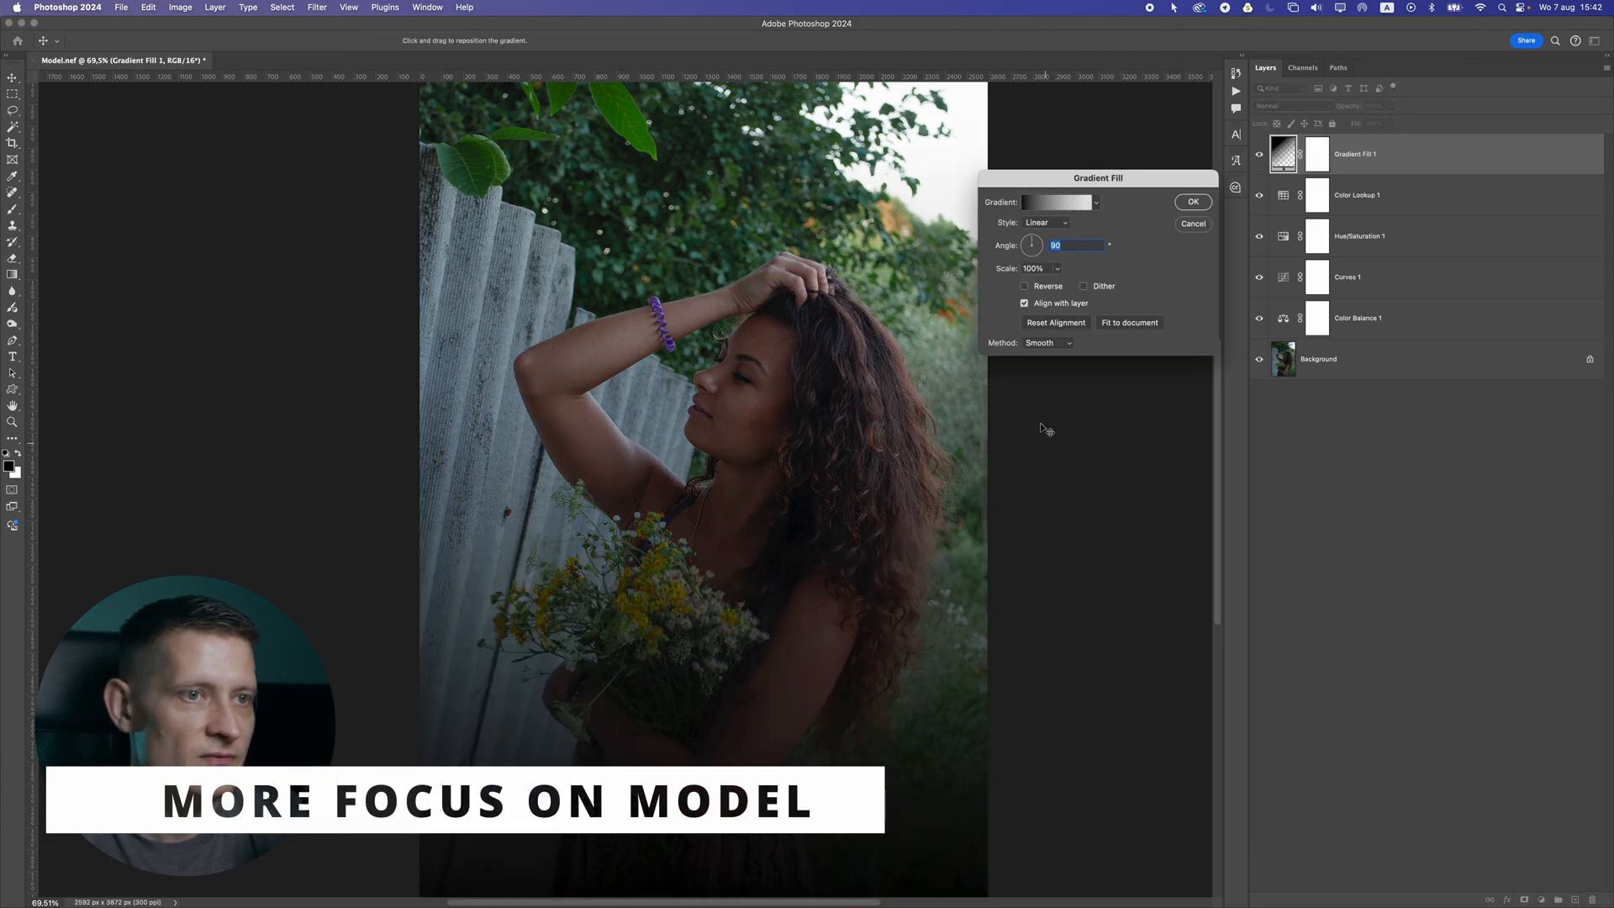
left_click(1038, 203)
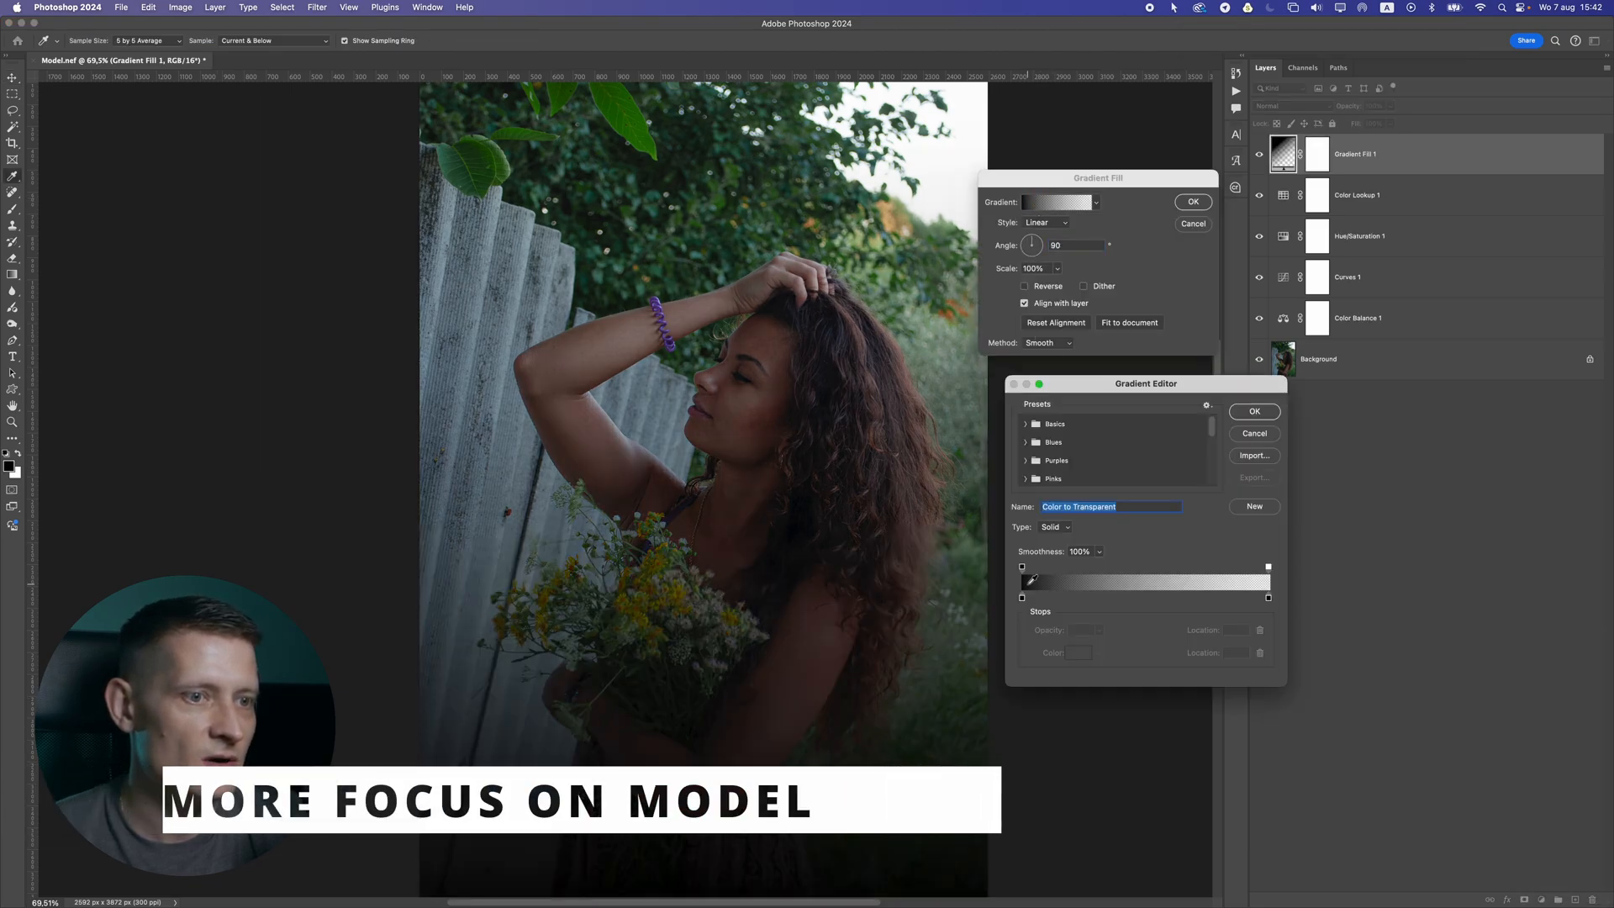
left_click(1074, 649)
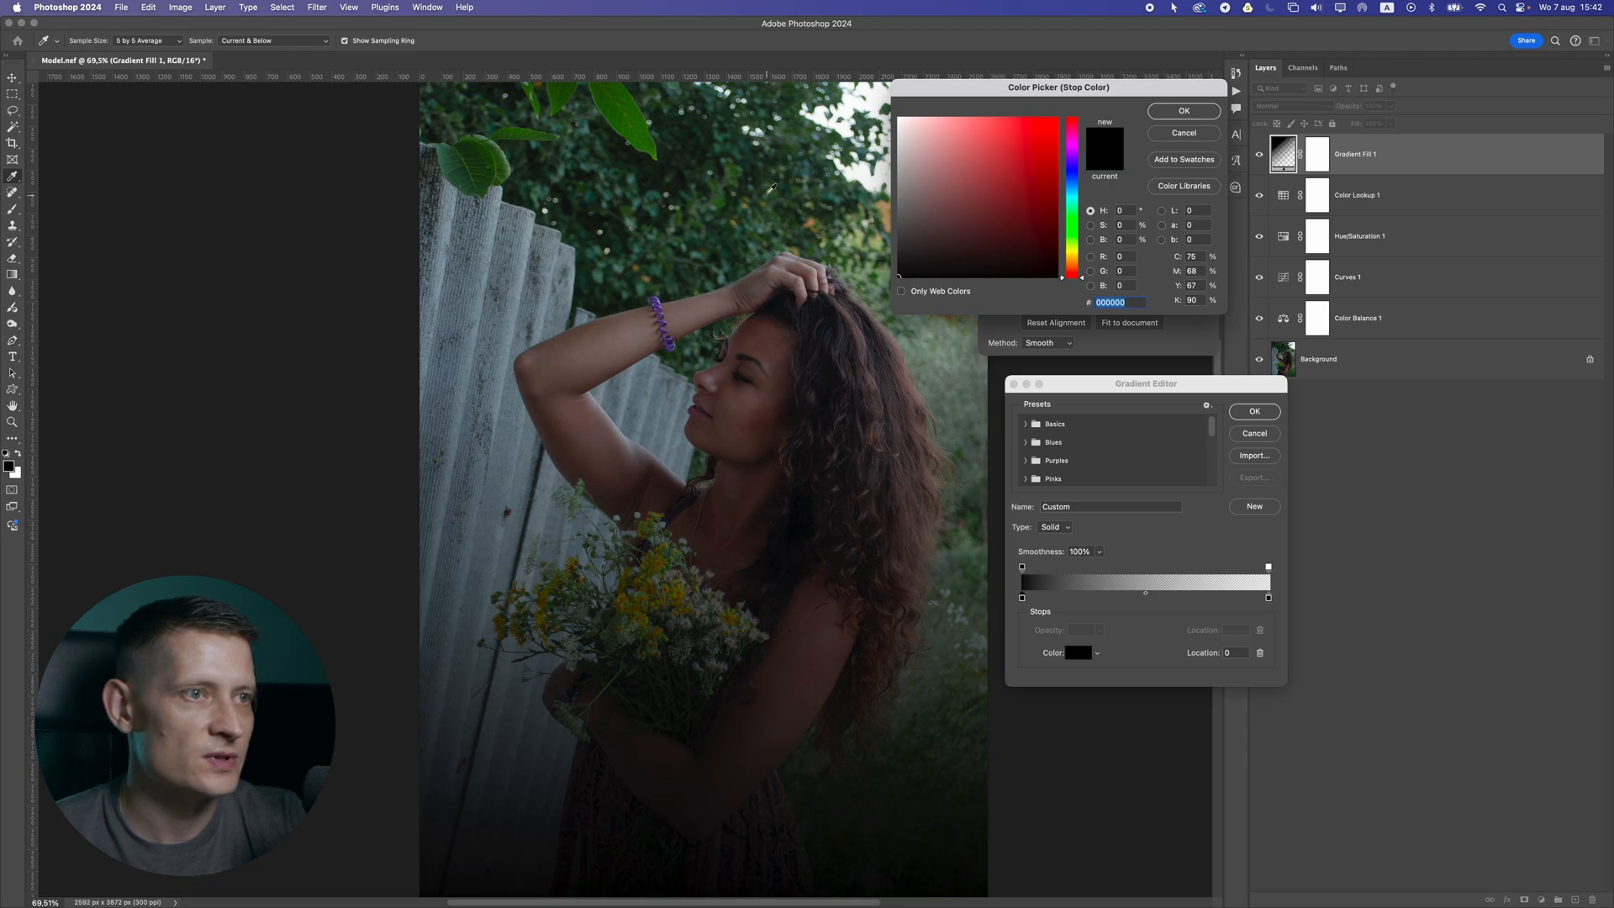
left_click(770, 189)
left_click(975, 264)
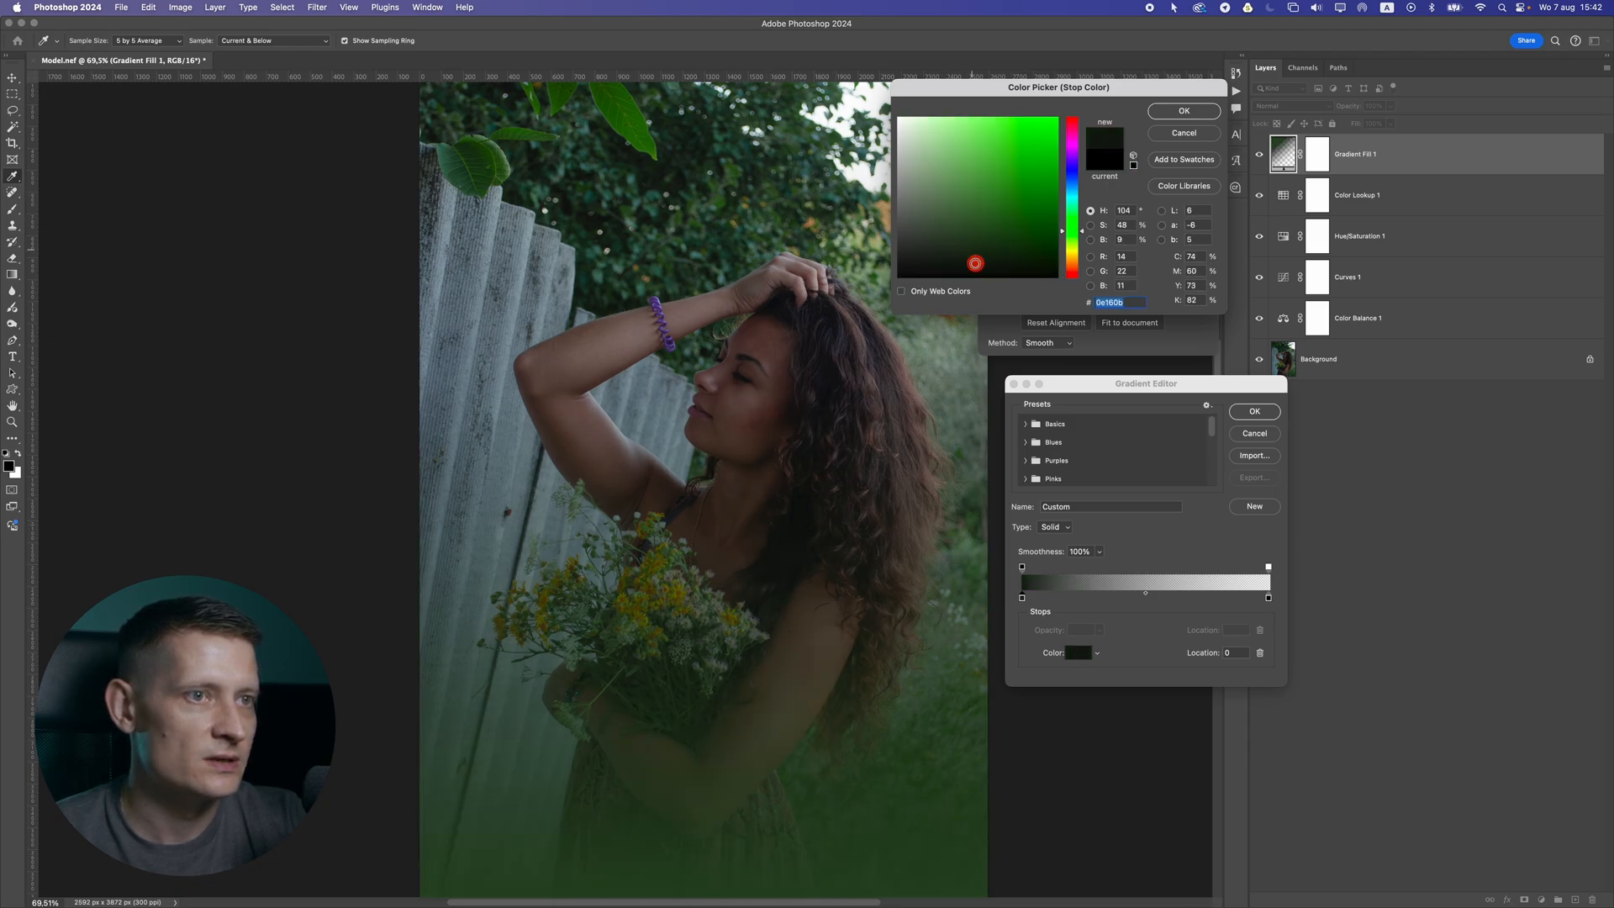
left_click(1166, 112)
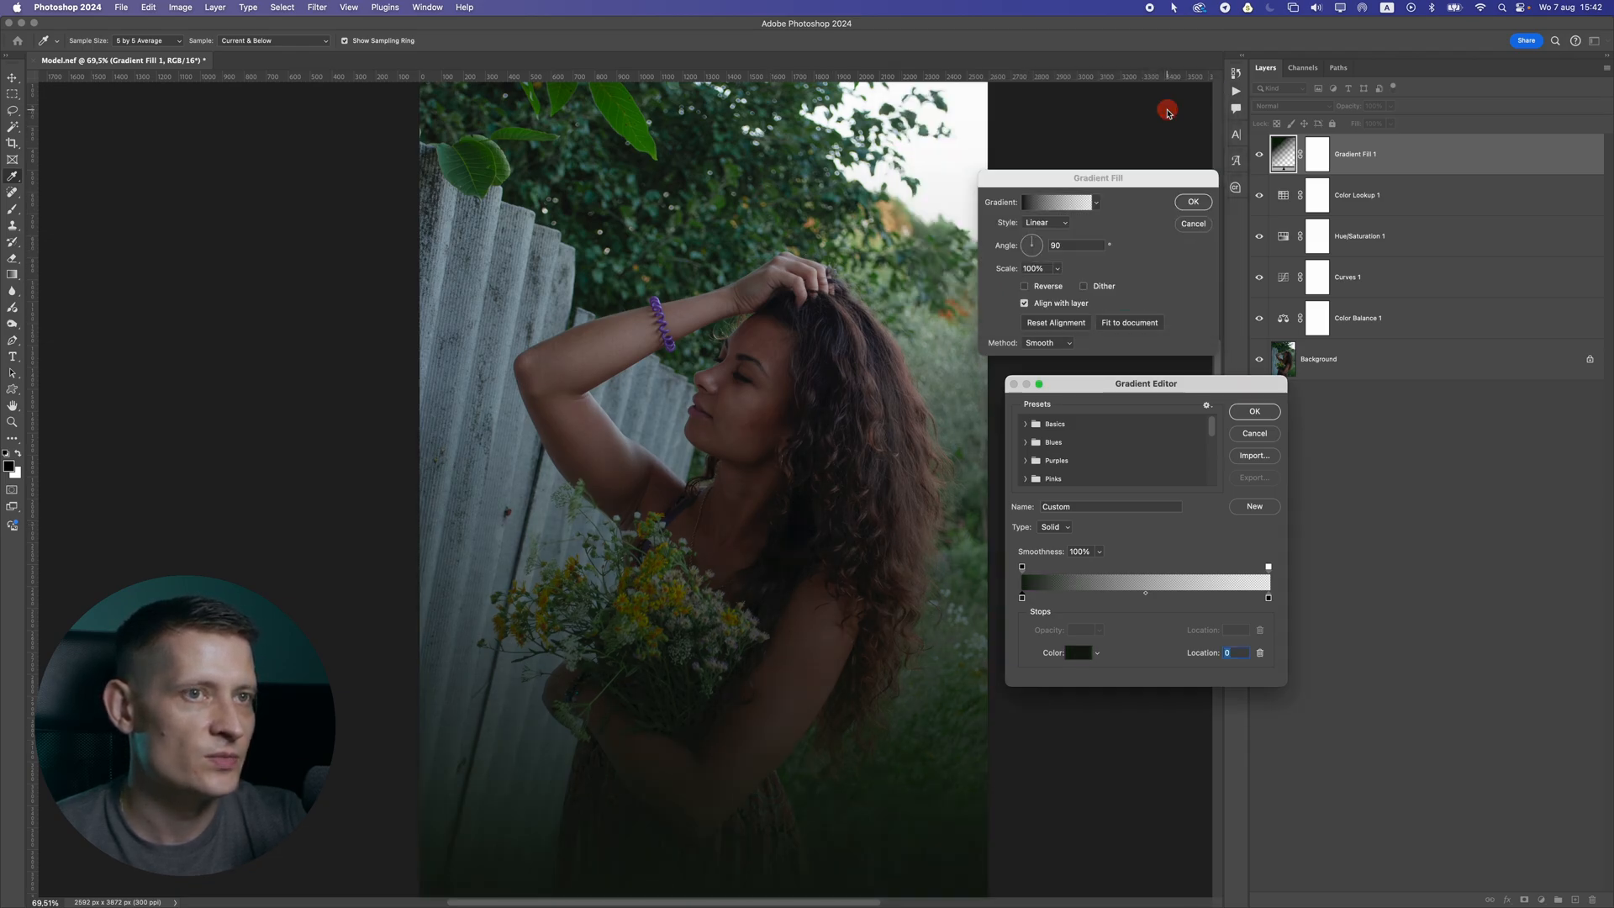
Place a colour stop towards the gradient's transparent end and accept the edited gradient
left_click(1225, 599)
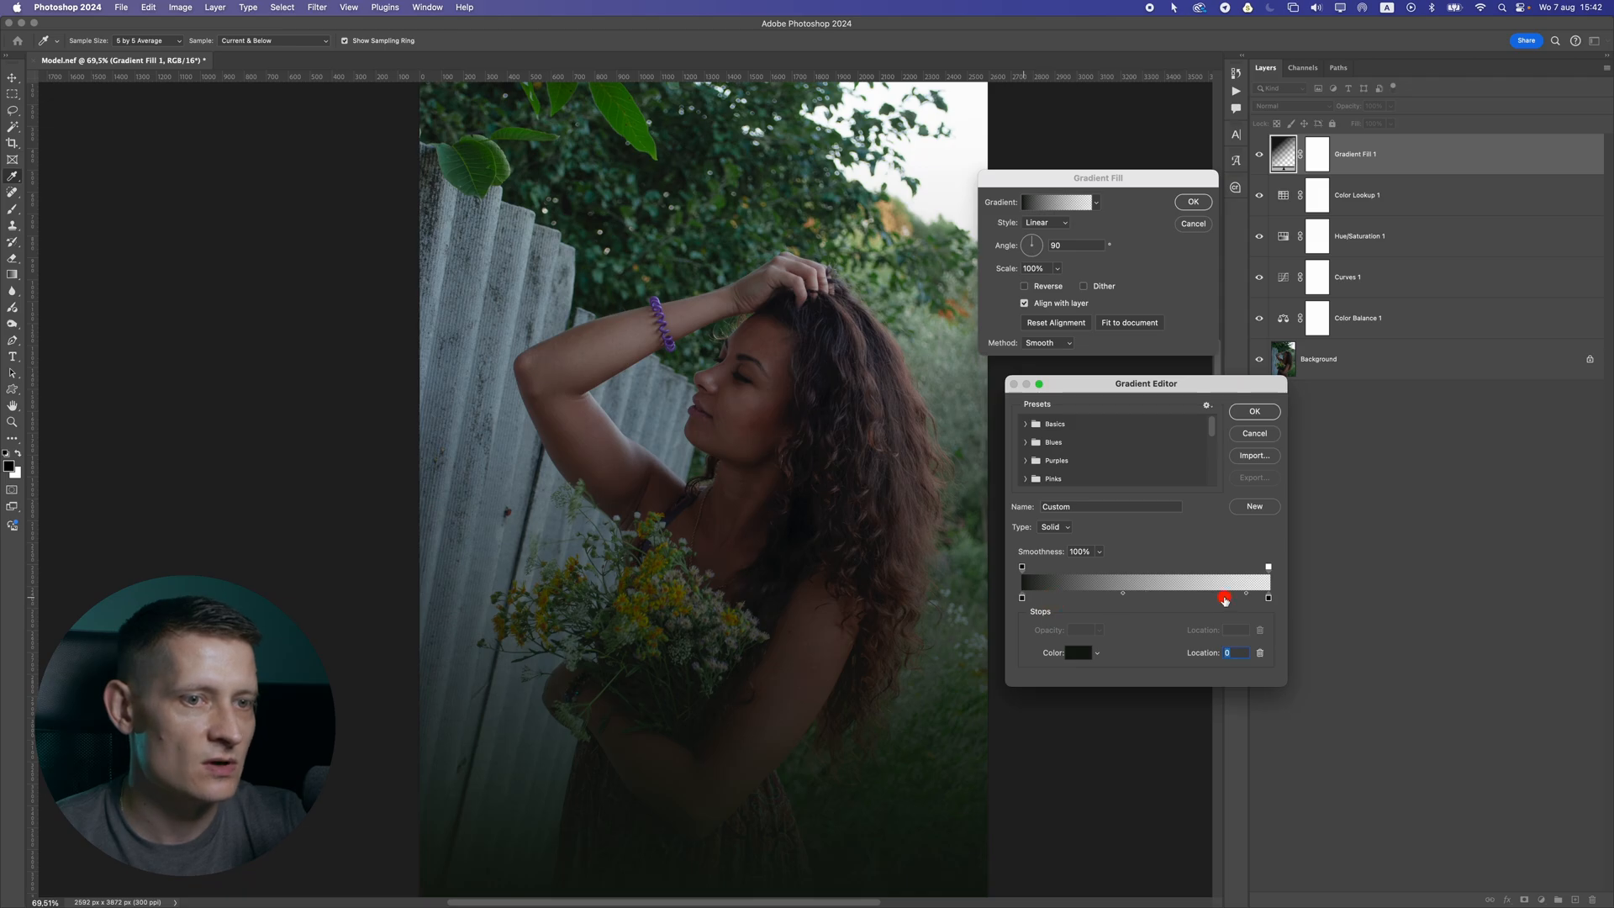
mouse_move(1269, 599)
left_mouse_down()
mouse_move(1261, 613)
mouse_move(1225, 602)
mouse_move(1277, 600)
left_mouse_up()
left_click(1244, 411)
Set the gradient fill's scale to 101%, change its style to Radial and reverse it
left_click(1056, 268)
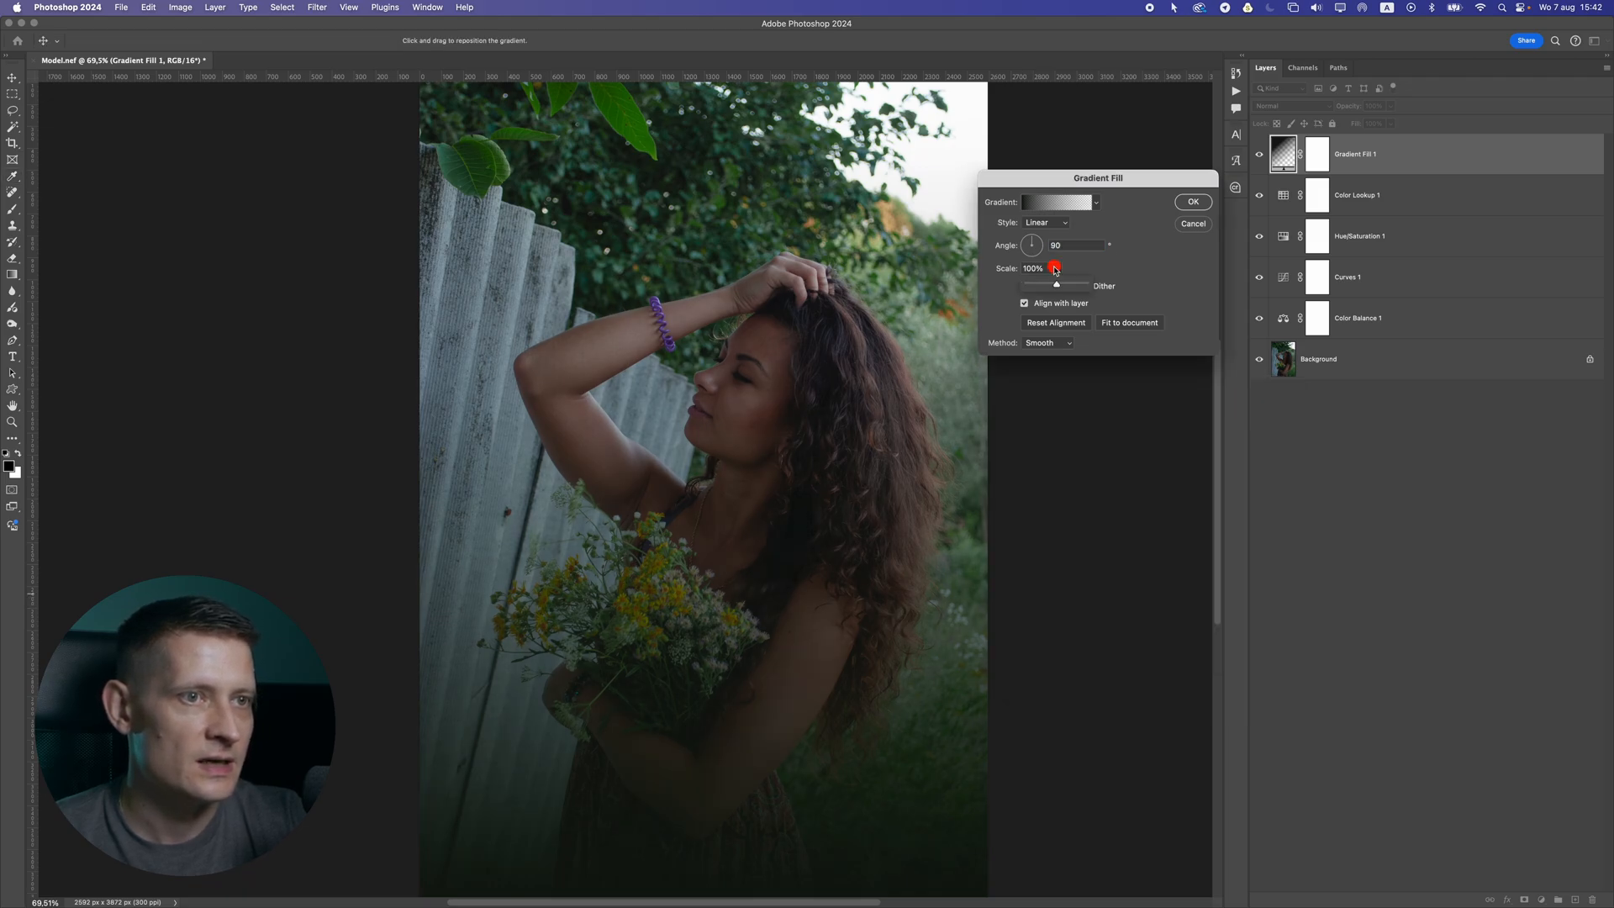
left_click_drag(1056, 285, 1058, 285)
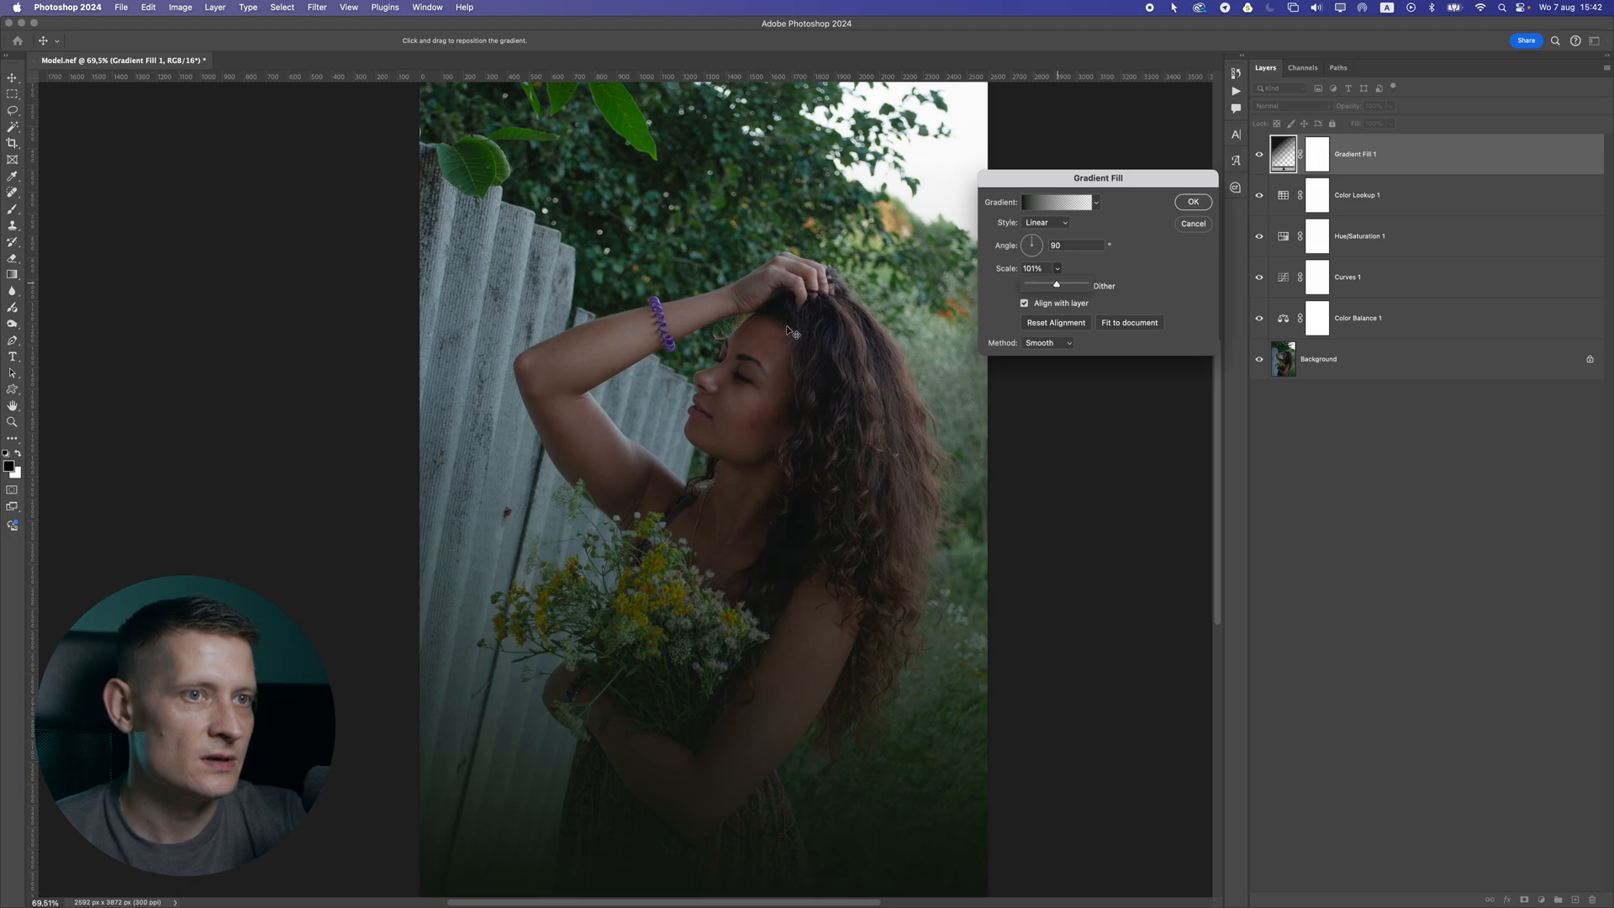
left_click(1061, 222)
left_click(1047, 233)
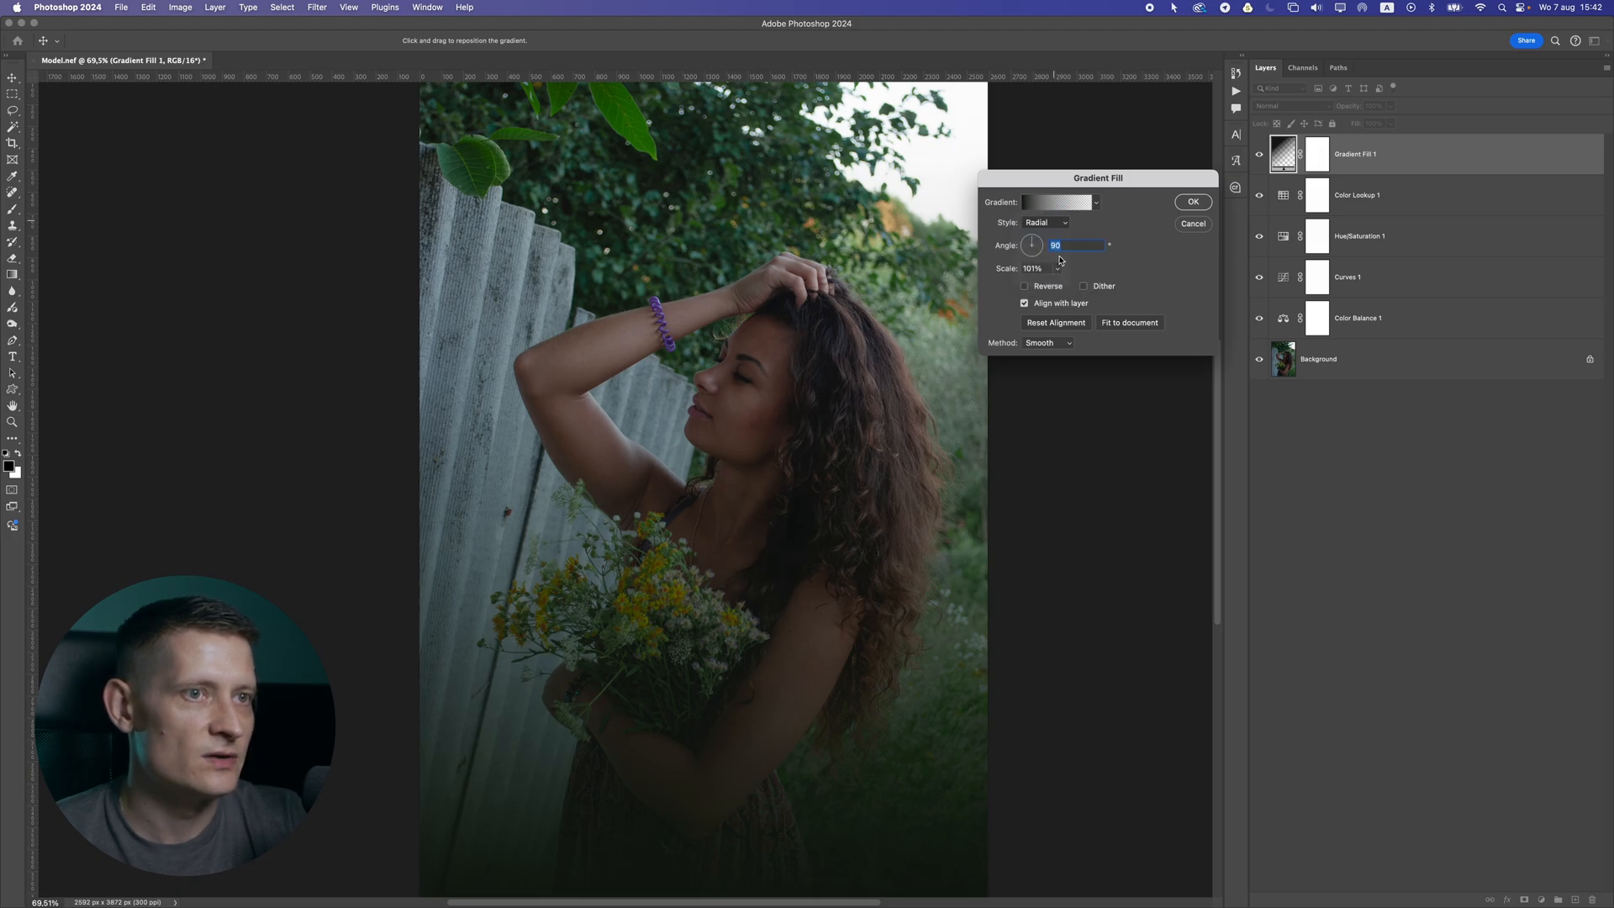
left_click(1050, 286)
Reposition the radial gradient's bright centre over the model, fine-tune its scale and accept the gradient fill
mouse_move(734, 443)
left_mouse_down()
mouse_move(836, 443)
mouse_move(771, 432)
mouse_move(764, 479)
mouse_move(737, 467)
mouse_move(740, 424)
left_mouse_up()
left_click(1057, 268)
left_click_drag(1049, 285, 1061, 287)
left_click(1193, 202)
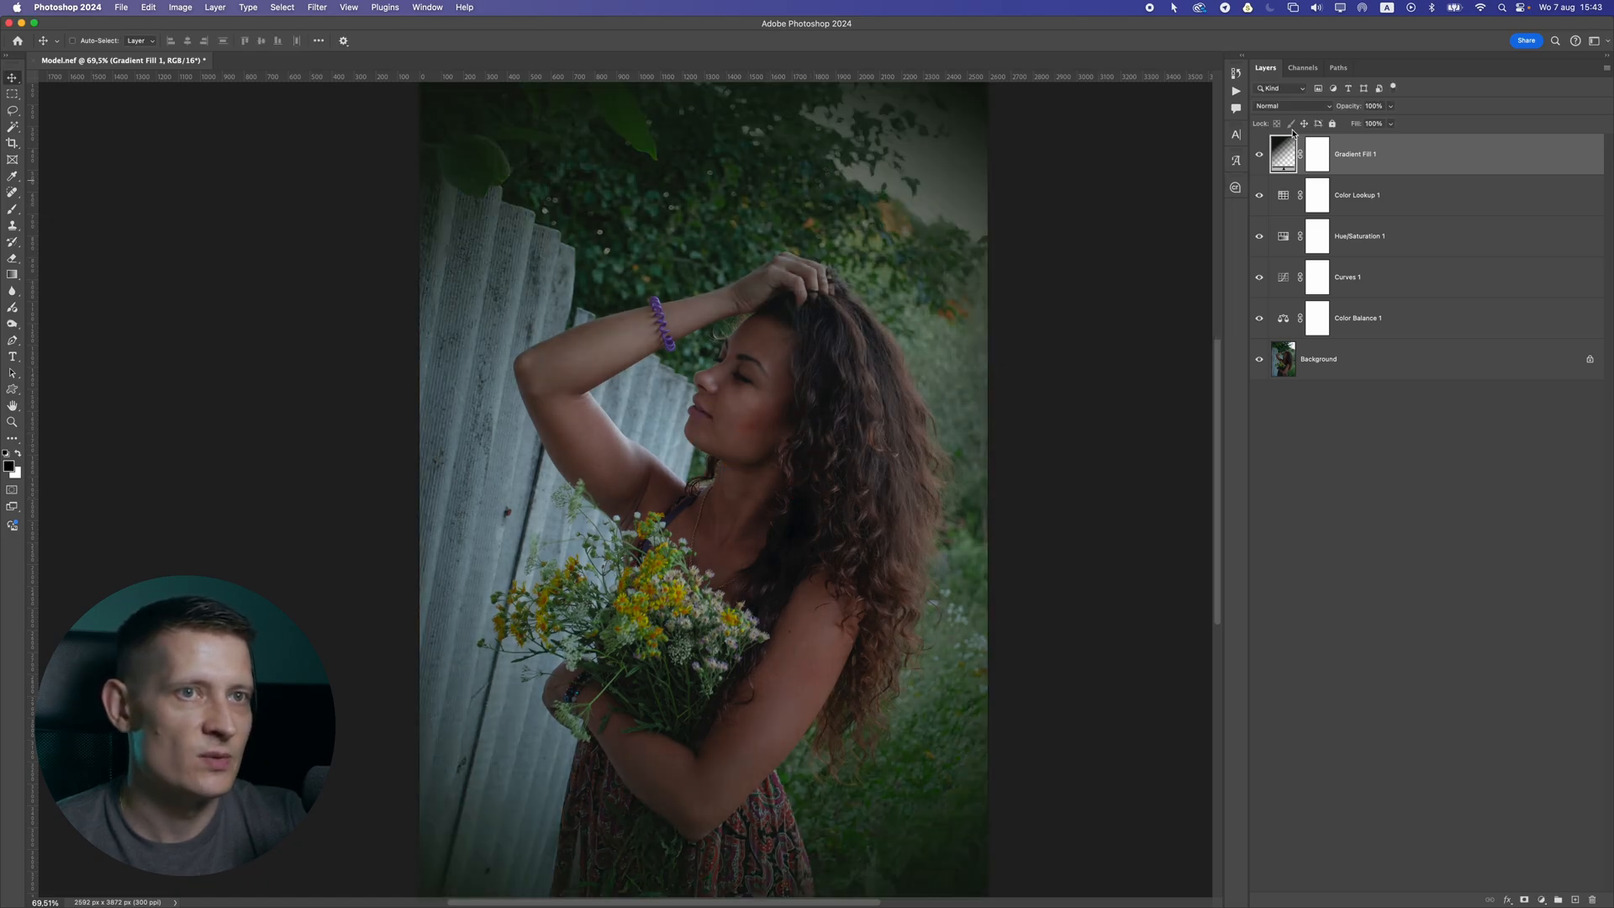
Change the Gradient Fill layer's blend mode to Overlay and reduce its opacity to 53%
left_click(1294, 106)
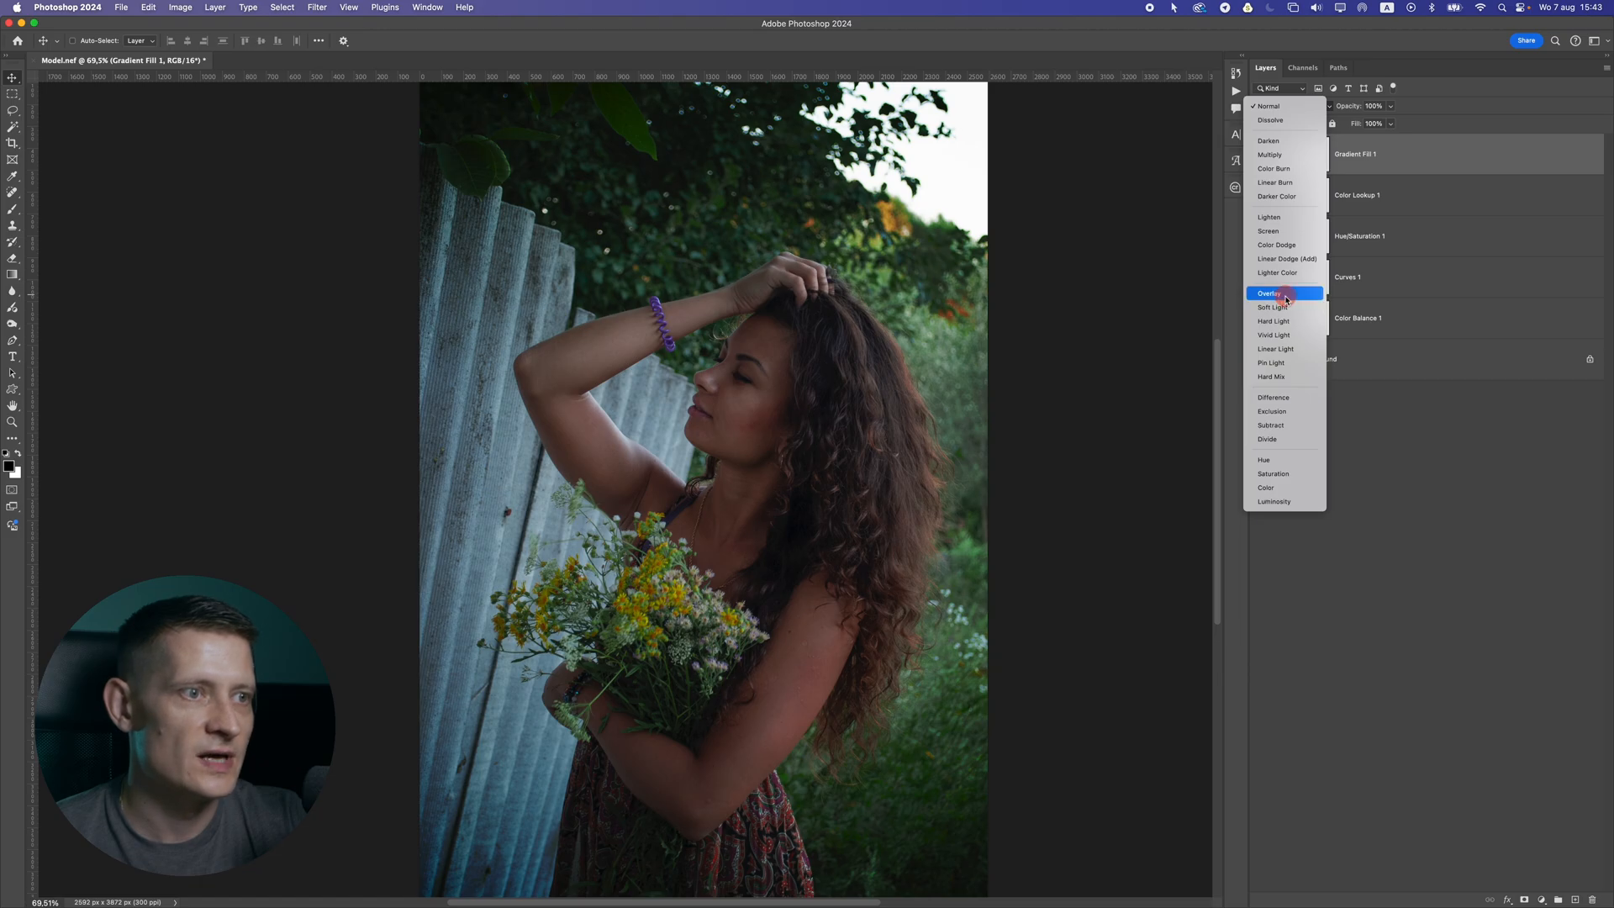
left_click(1285, 295)
left_click_drag(1390, 111, 1363, 125)
scroll(1055, 290, "down", 2)
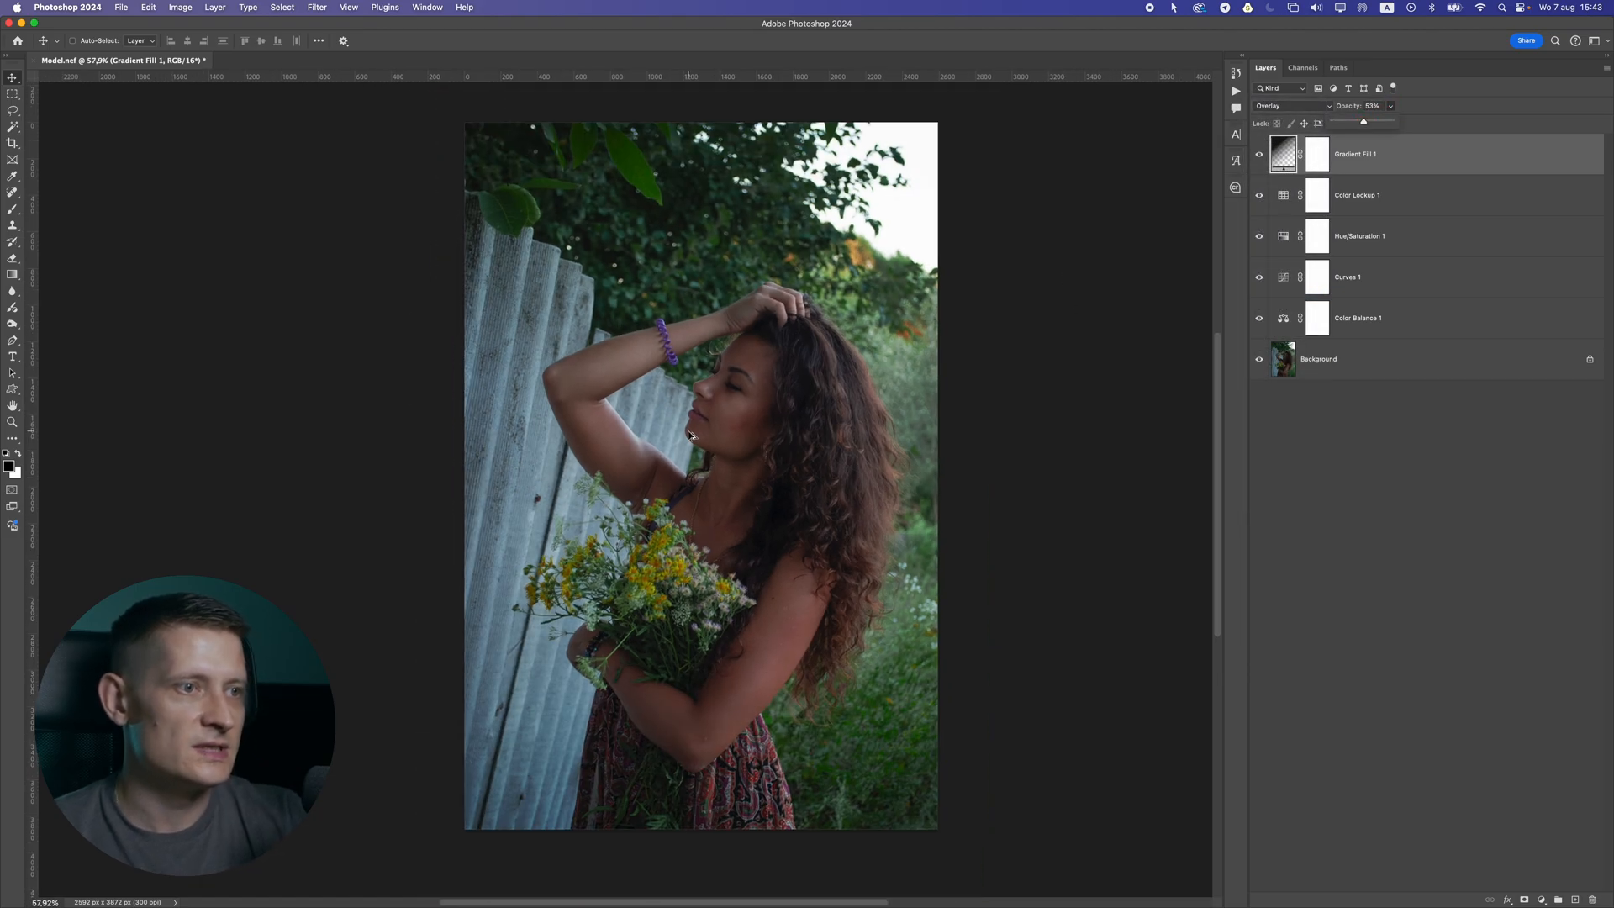
left_click(1429, 162)
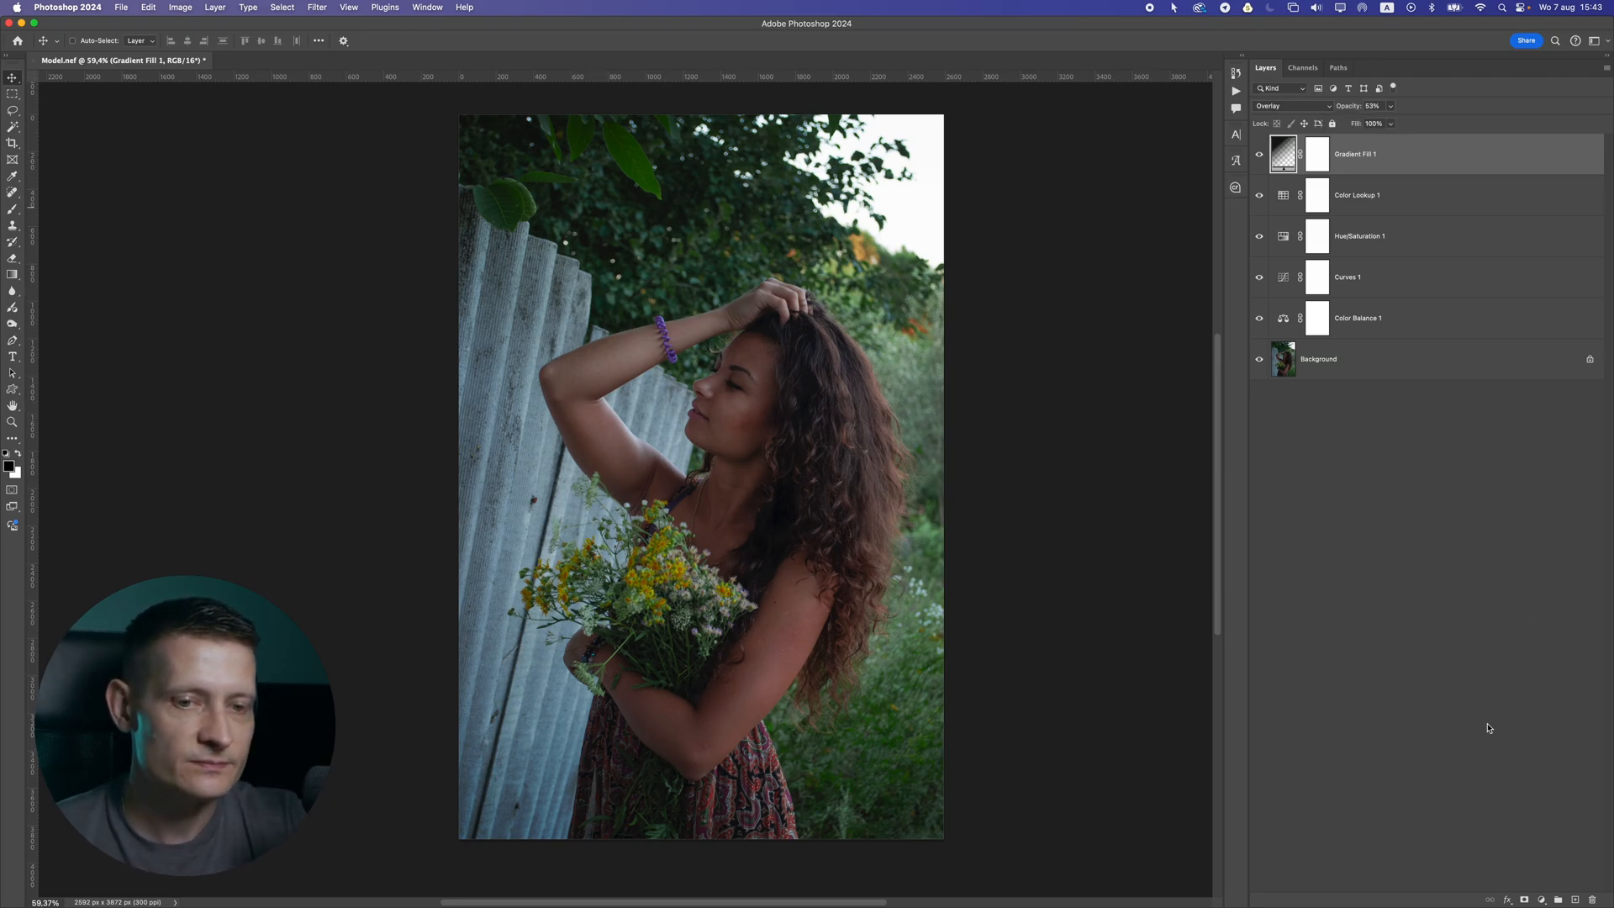
Add an Exposure adjustment layer above the Gradient Fill layer
scroll(692, 389, "up", 1)
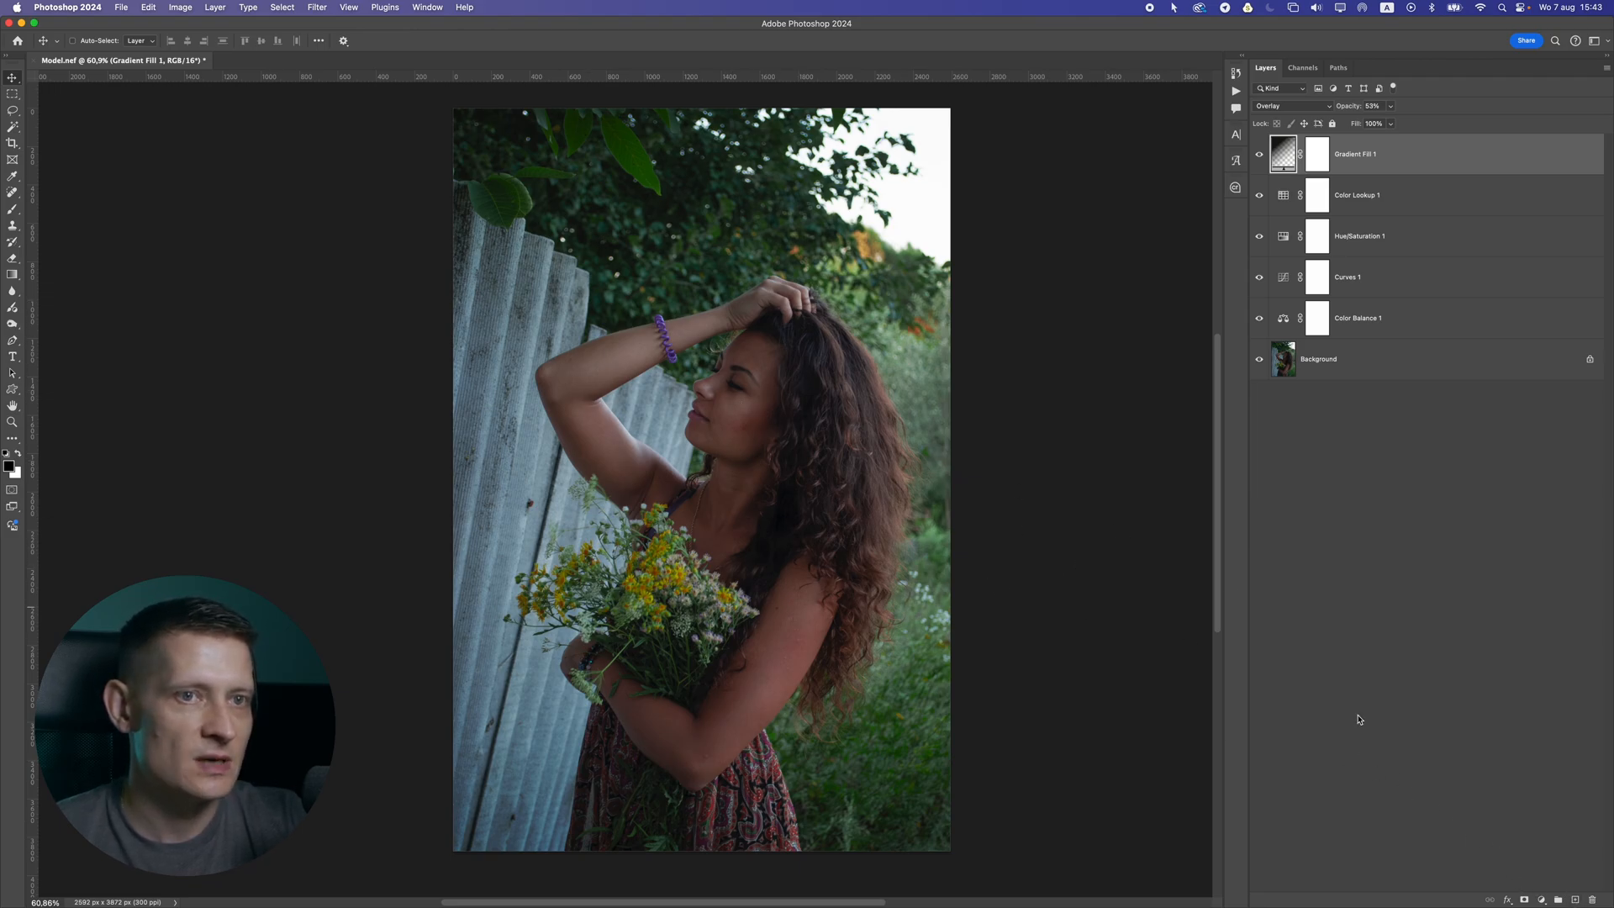
left_click(1543, 901)
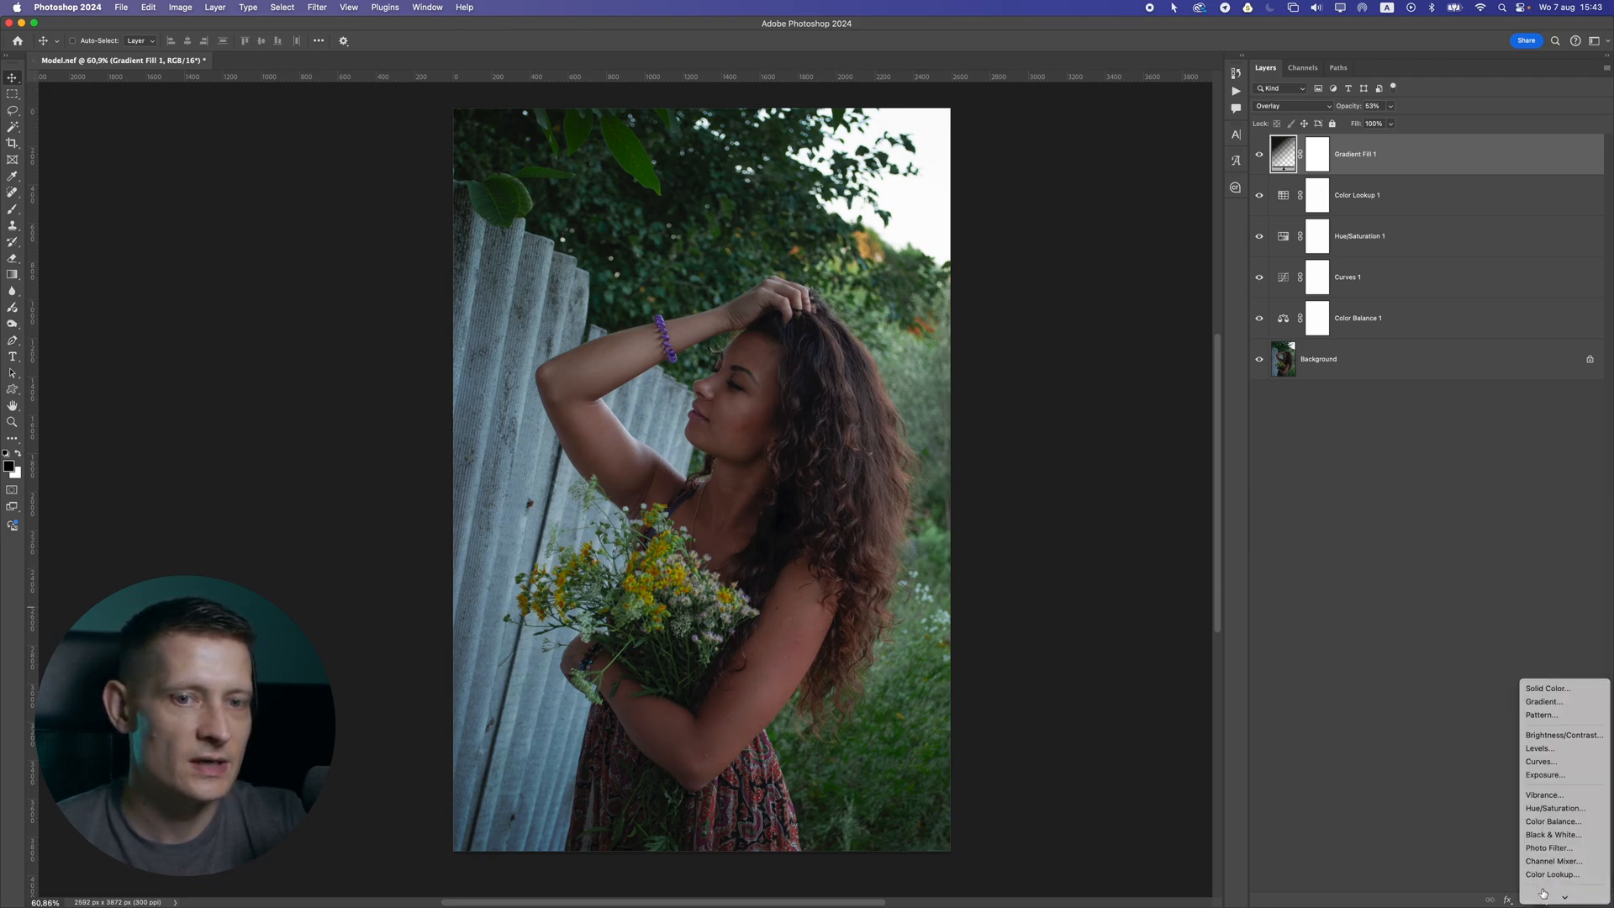
left_click(1541, 761)
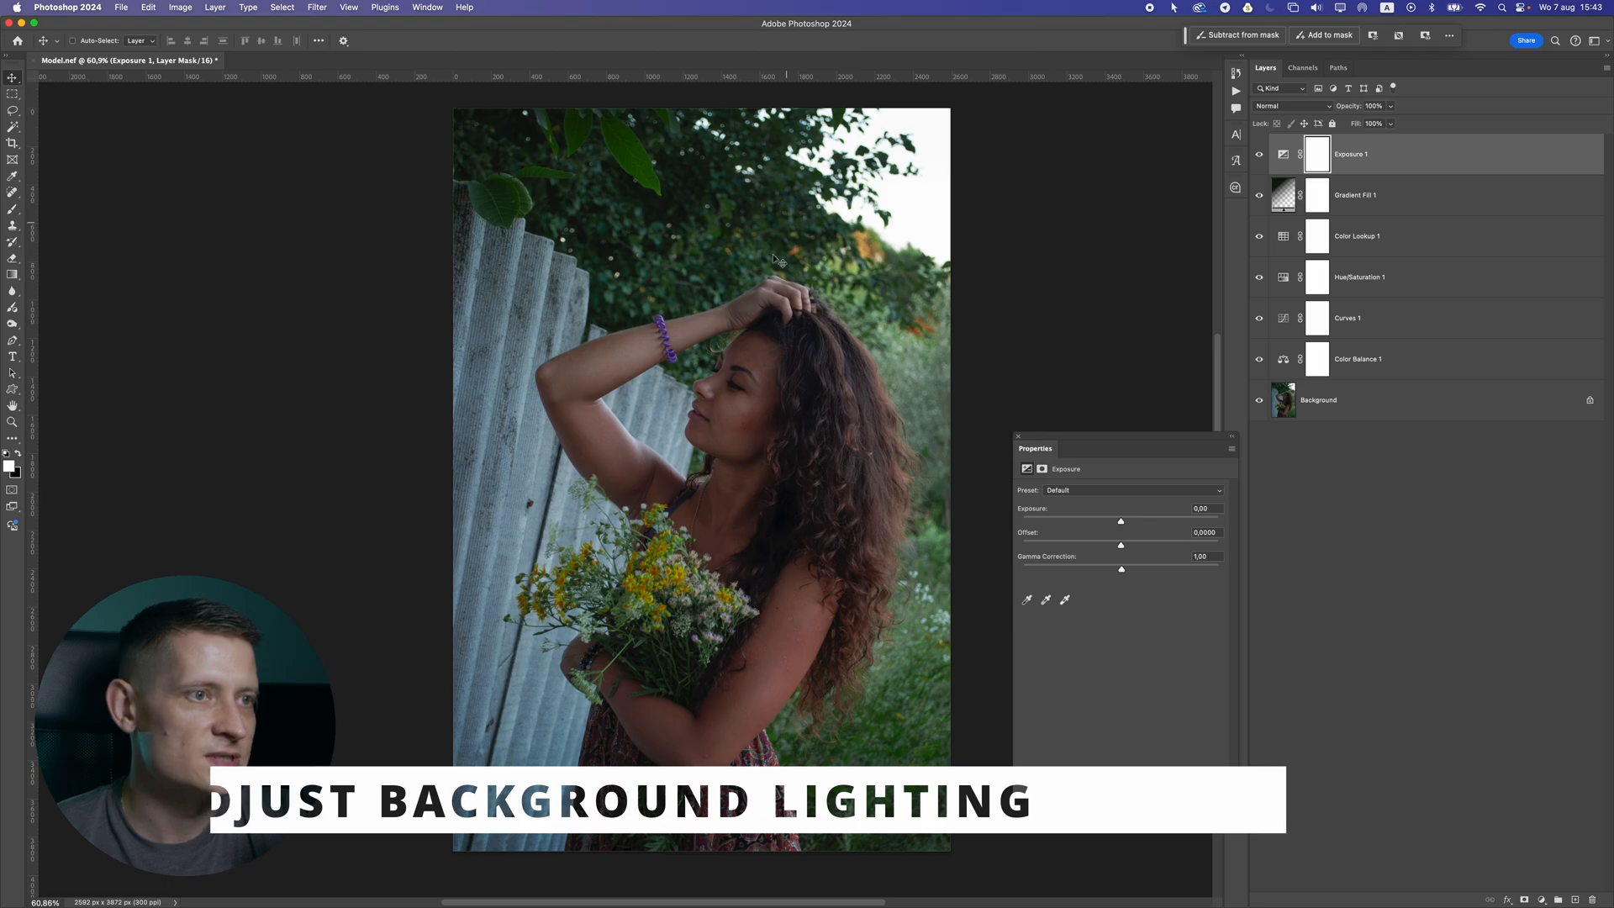
Select the model with Select Subject and invert the selection to cover the background
left_click(283, 7)
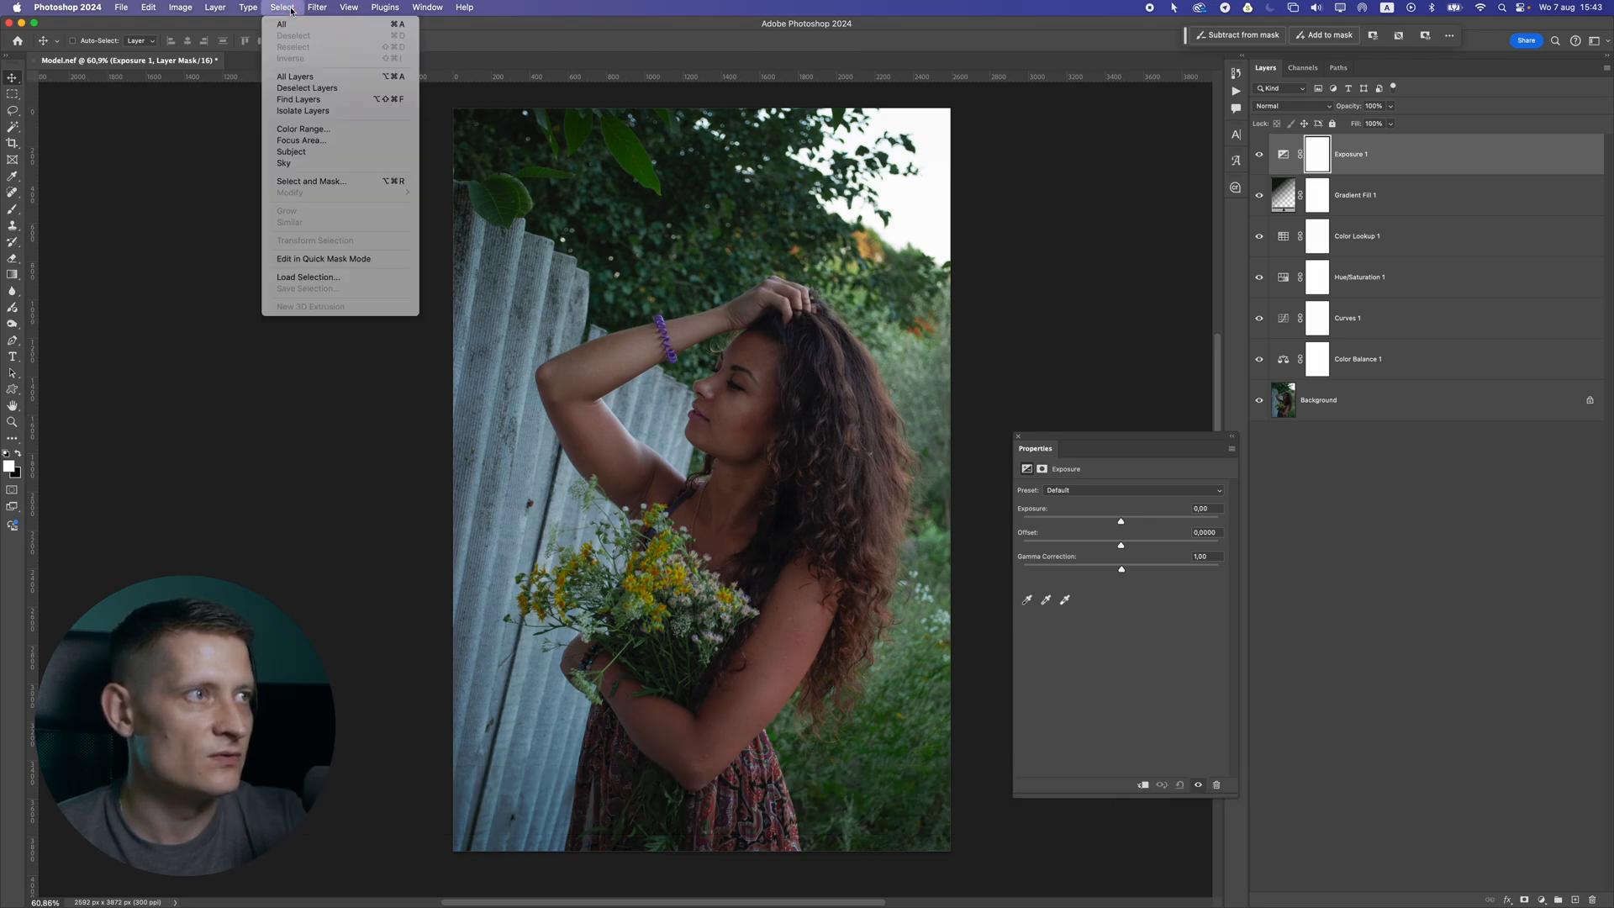
left_click(340, 151)
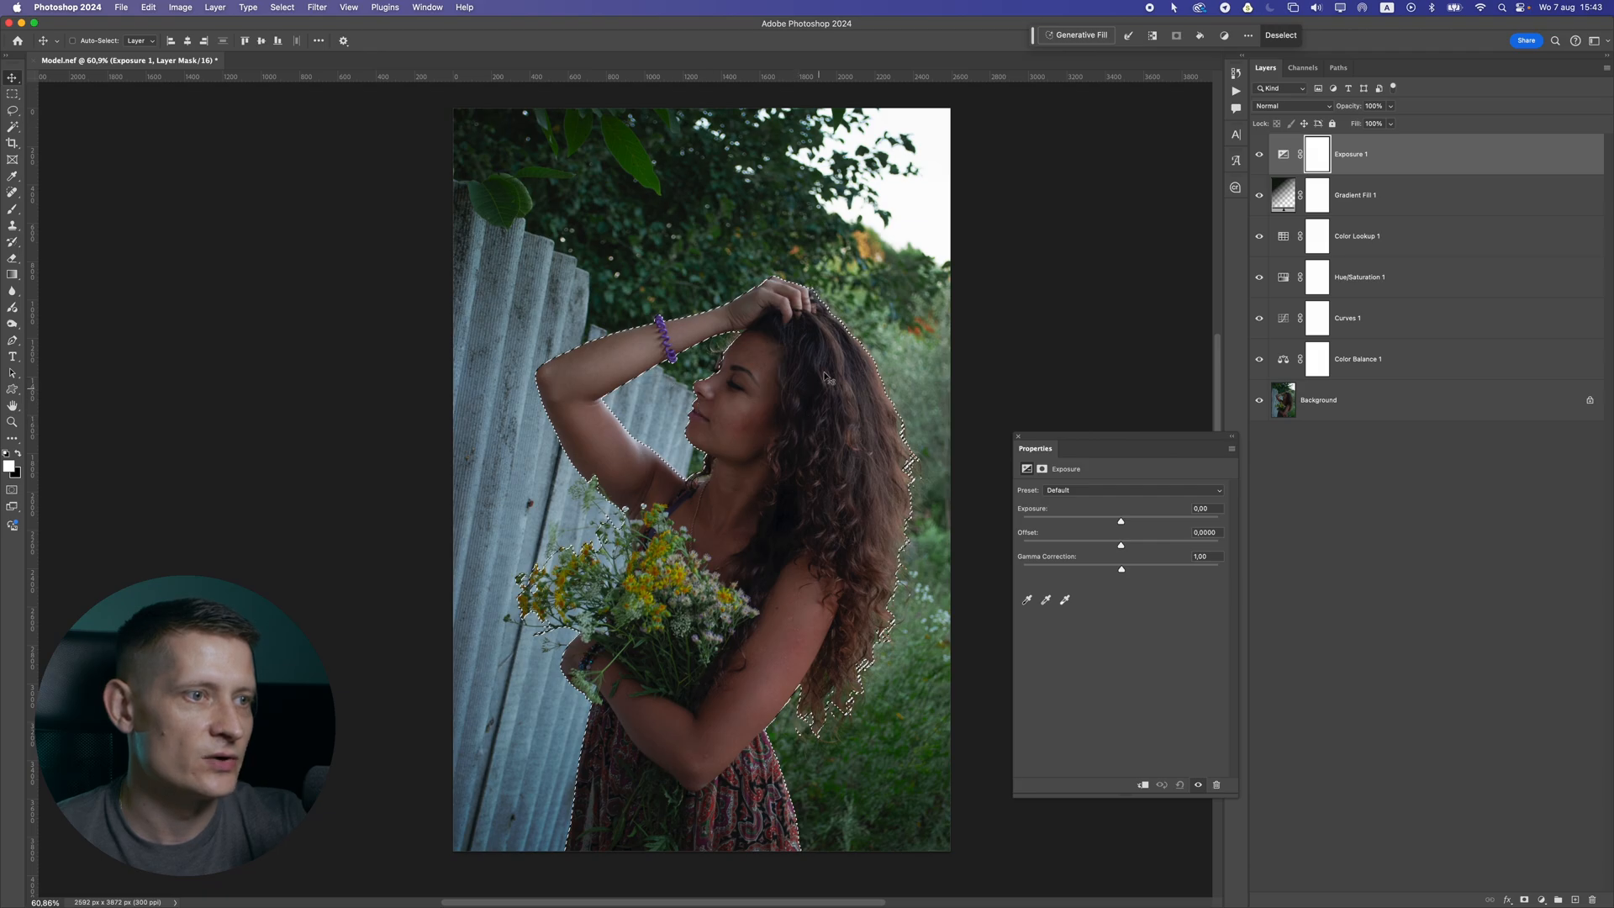
left_click(13, 93)
right_click(684, 281)
left_click(416, 223)
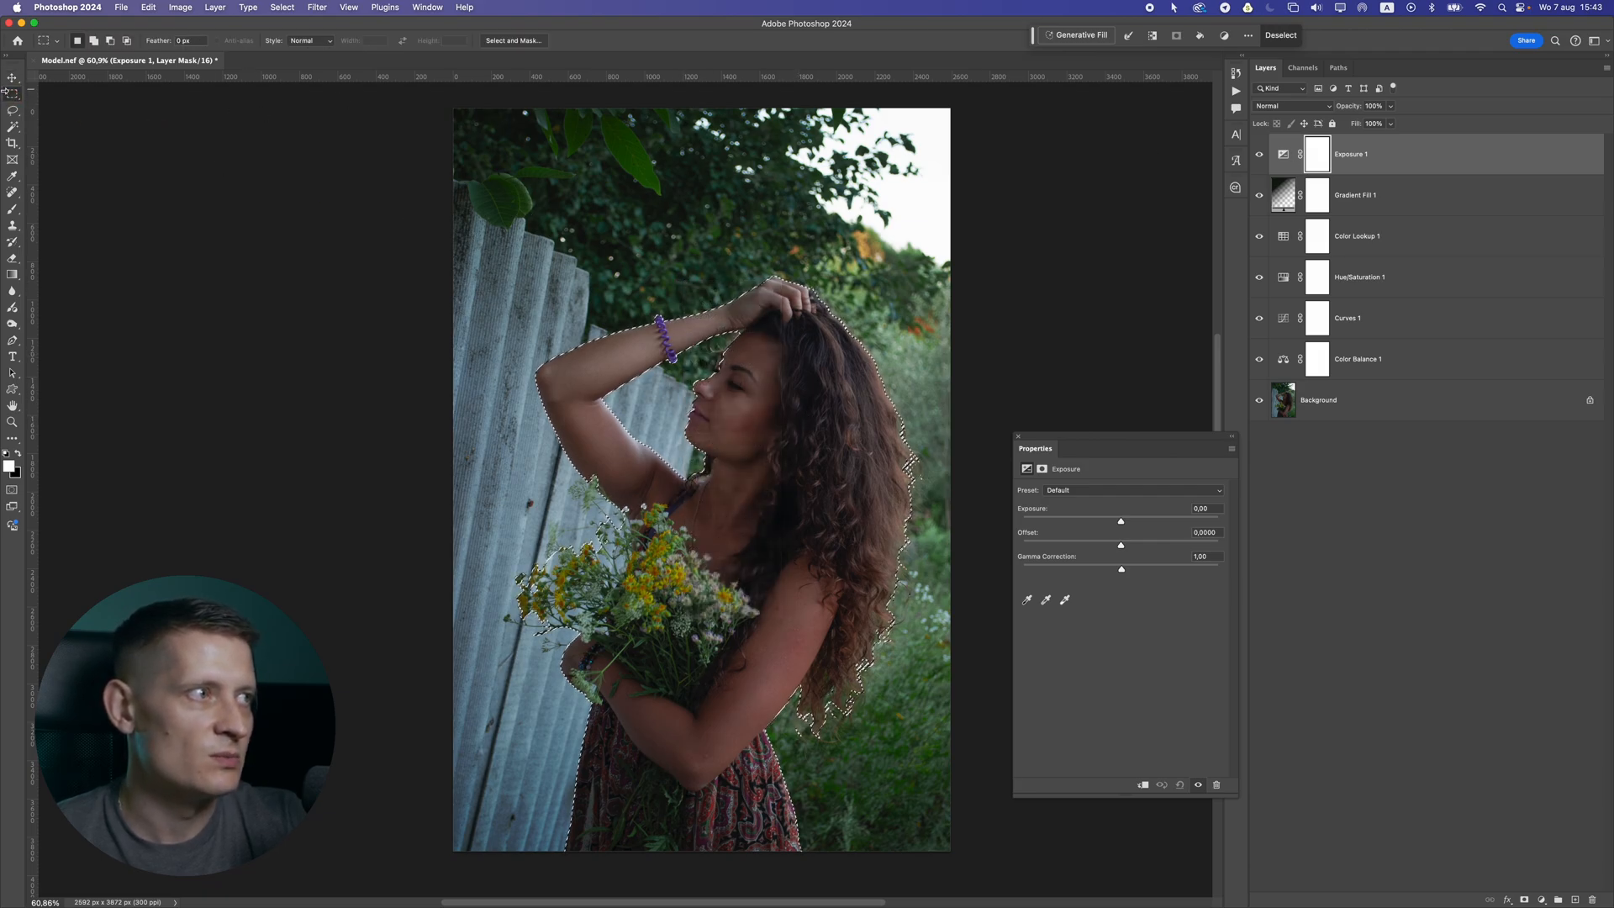
right_click(650, 228)
left_click(681, 248)
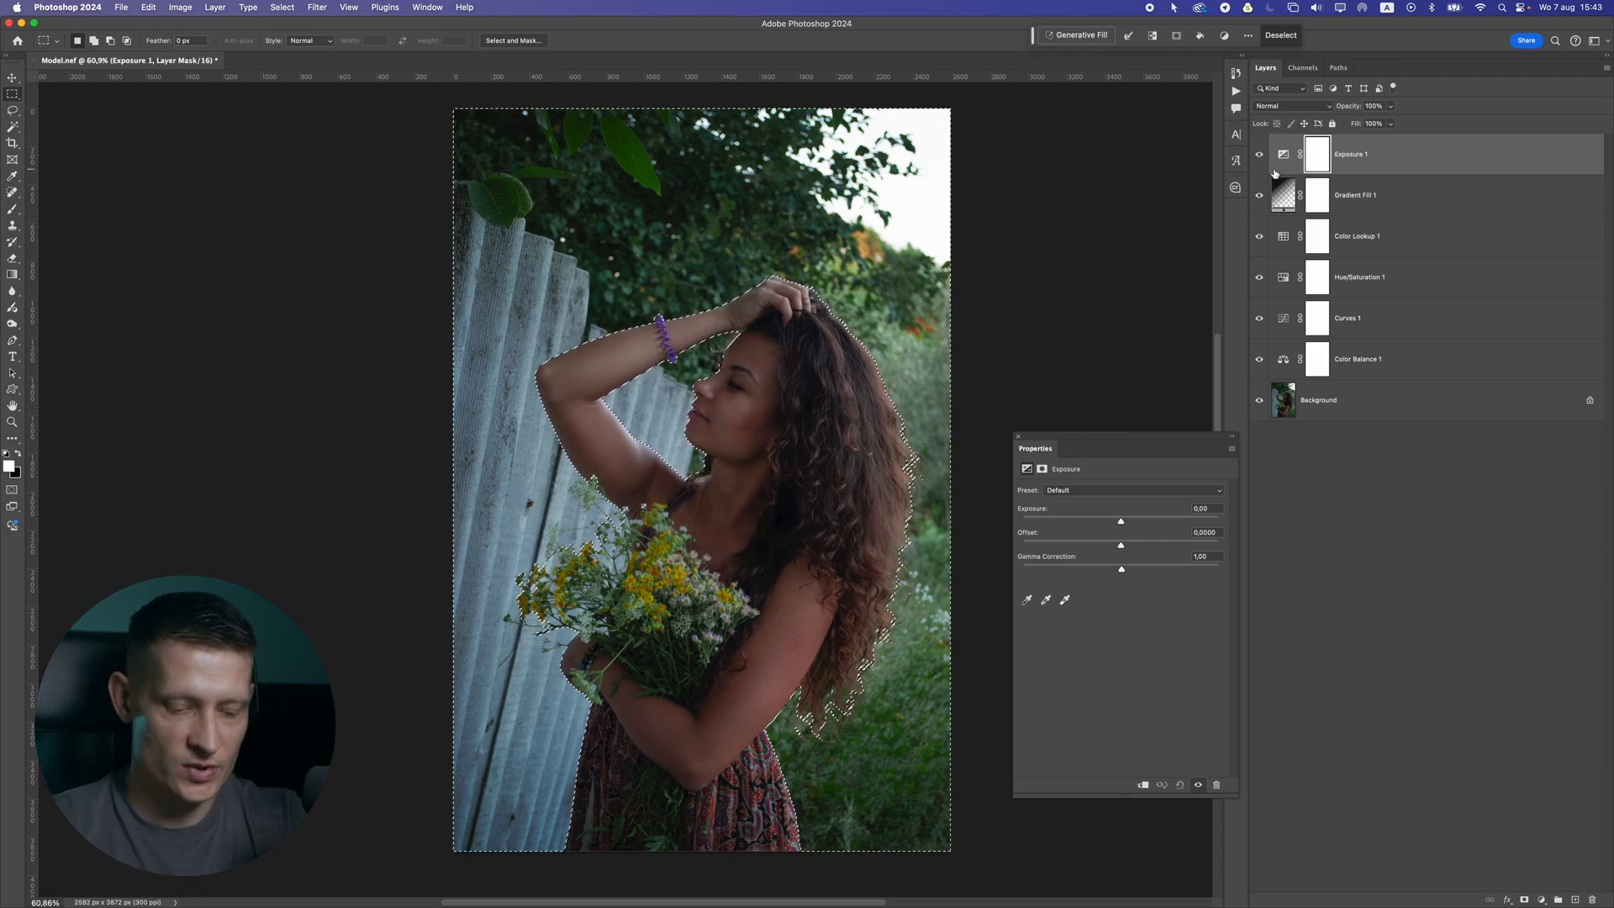
Fill the selected background with black on the Exposure mask, deselect, and invert the mask to limit the adjustment to the background
key("BackSpace")
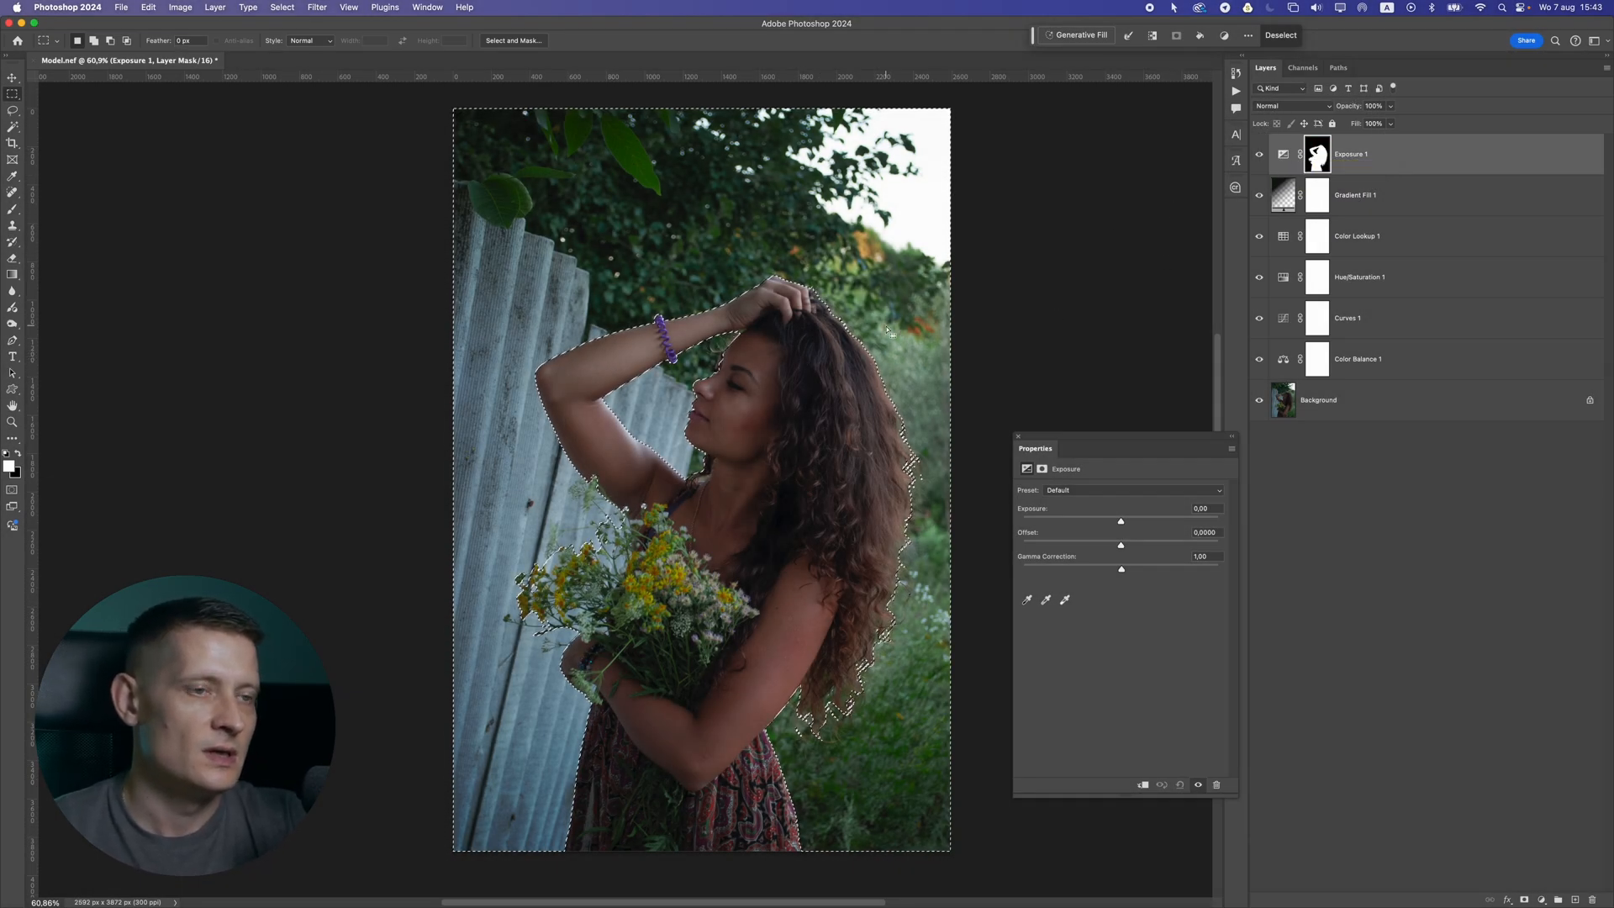
key("super+i")
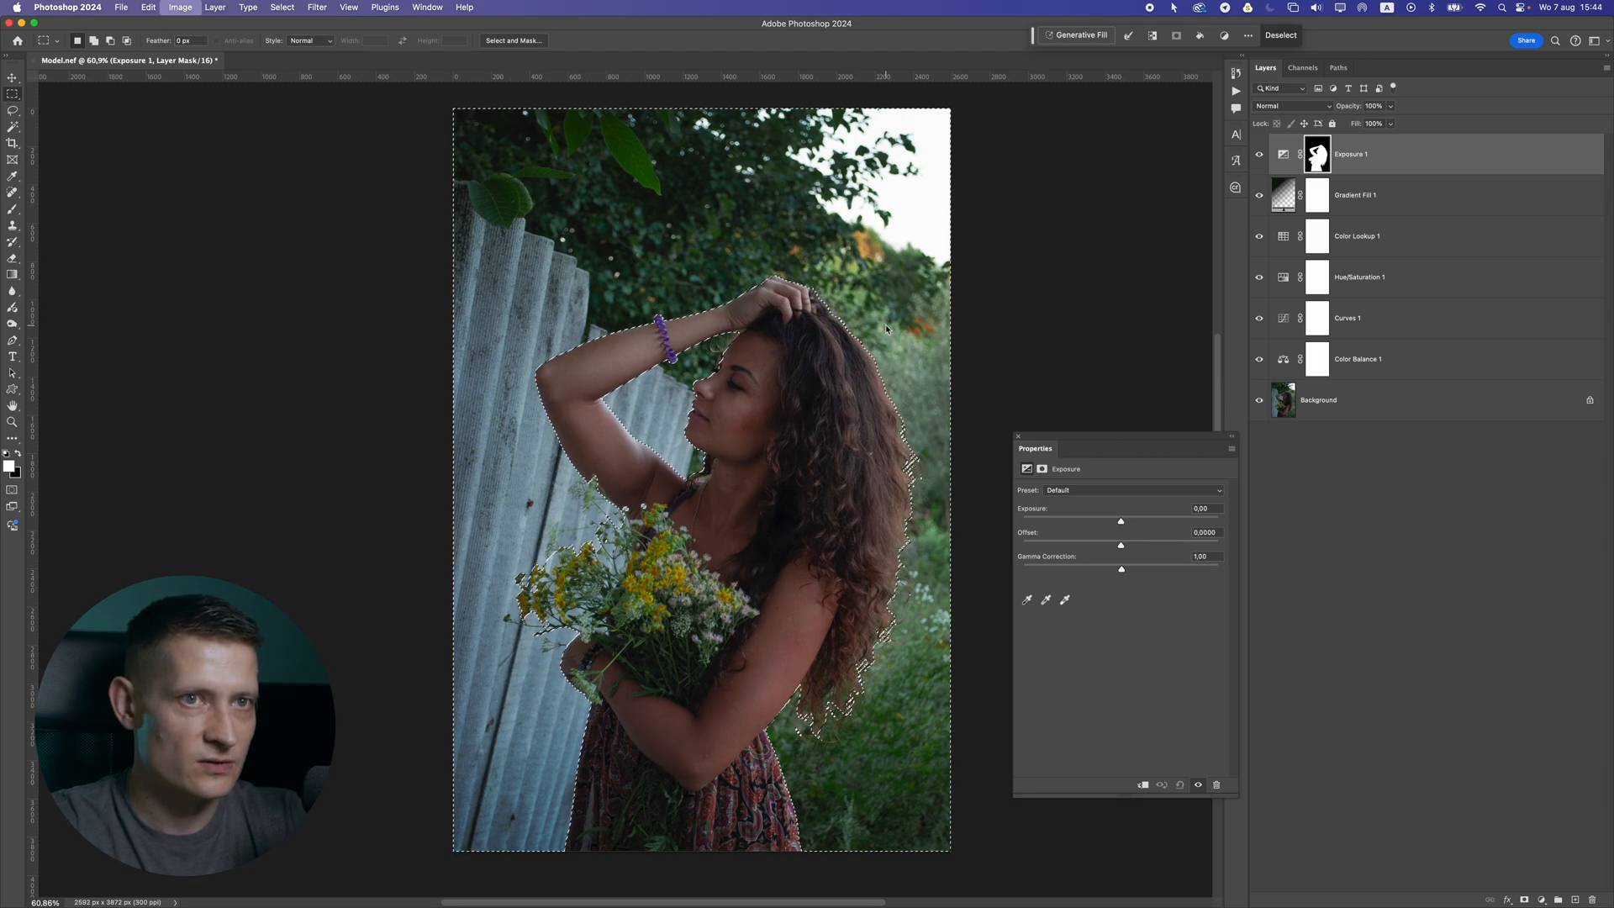
key("super+z")
key("super+d")
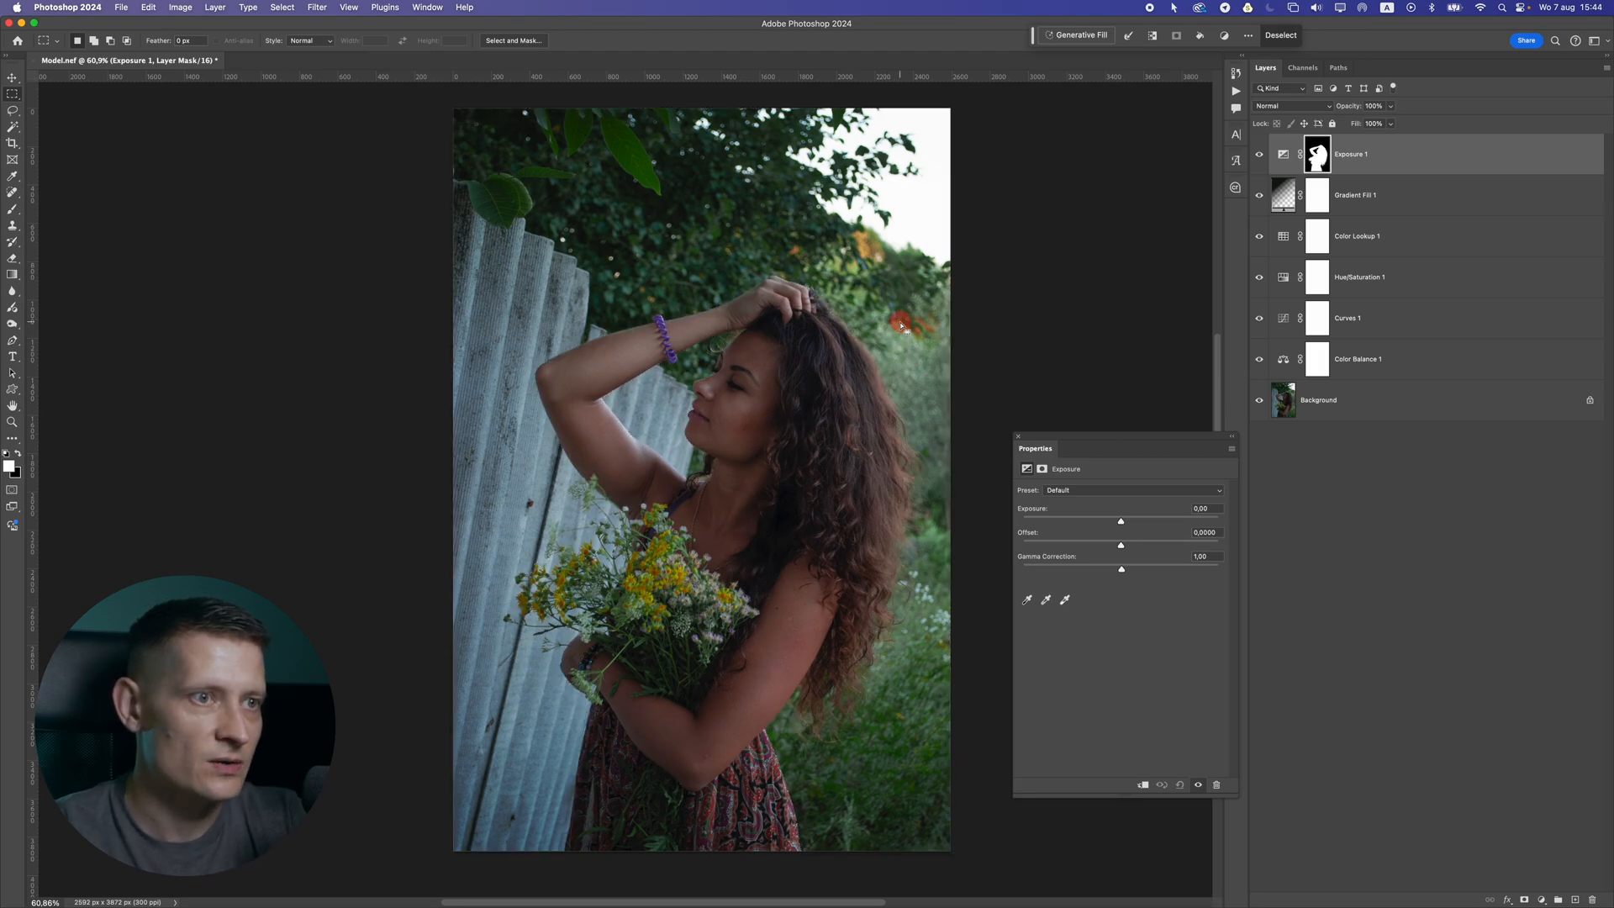
key("super+i")
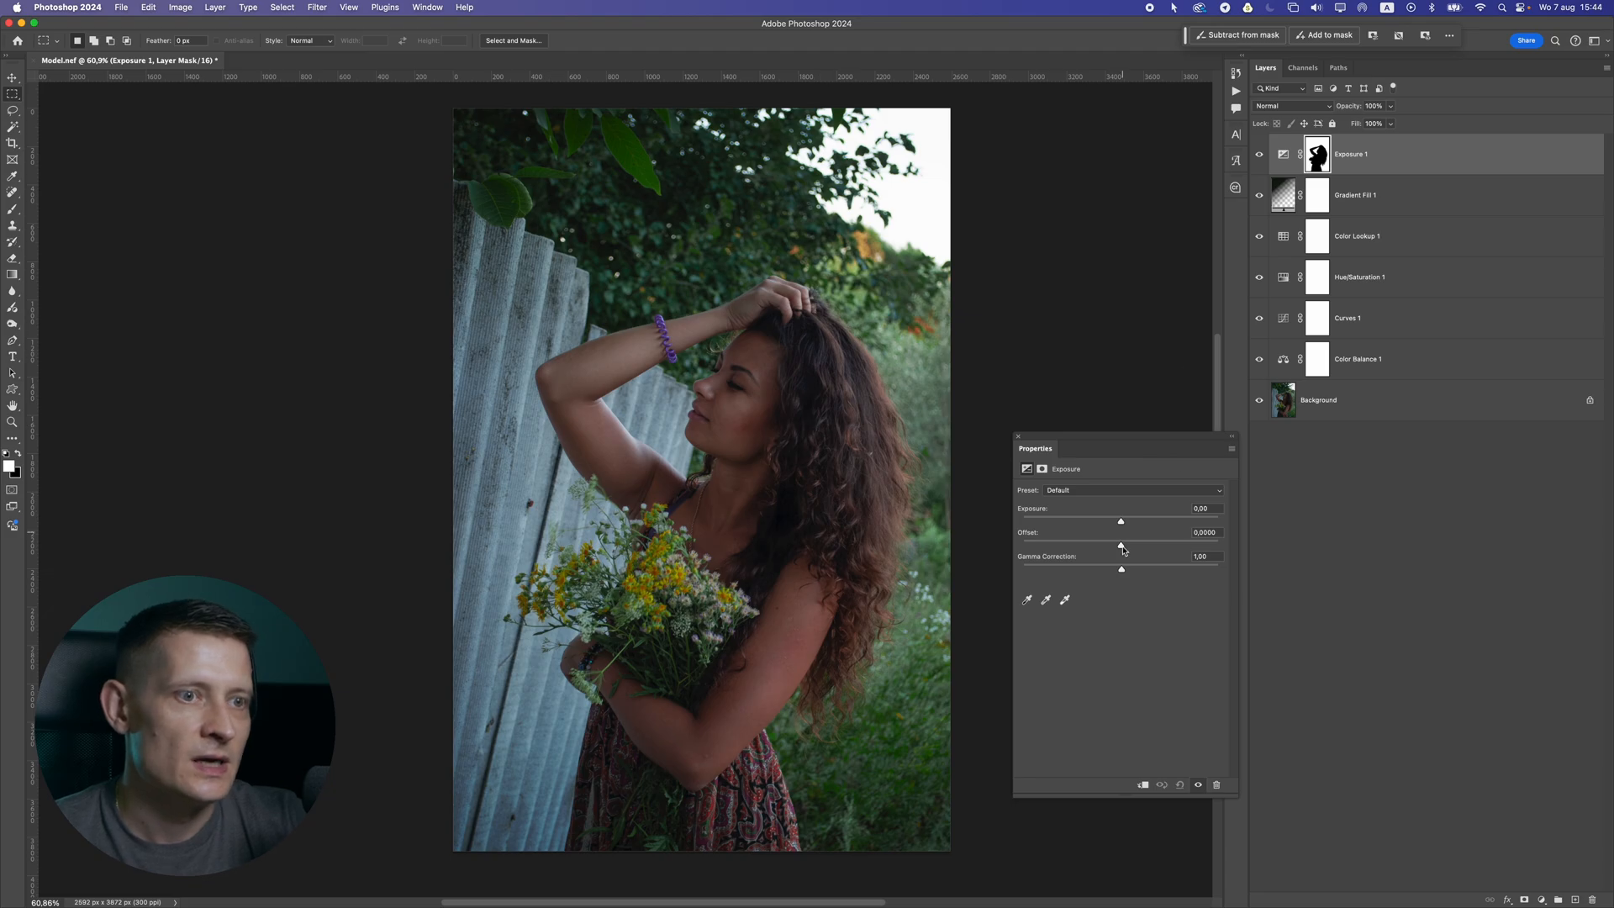
Feather the Exposure layer's mask by 4.4 px and set its exposure to -0.45 to darken the background
mouse_move(1108, 516)
left_mouse_down()
mouse_move(1082, 518)
mouse_move(1119, 521)
left_mouse_up()
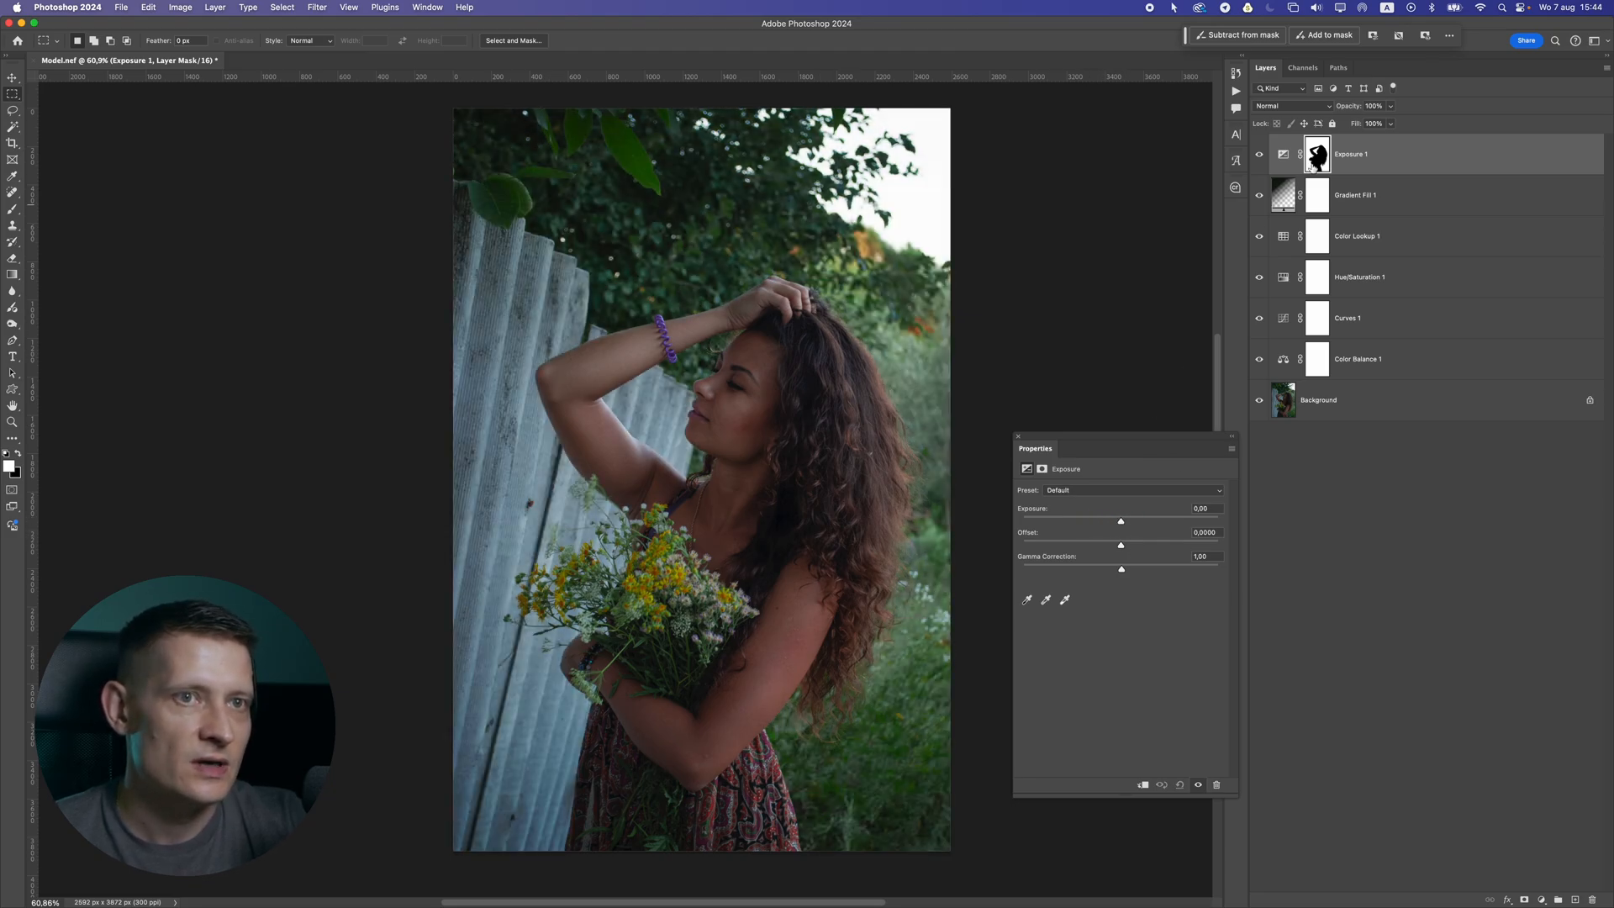
left_click(1316, 156)
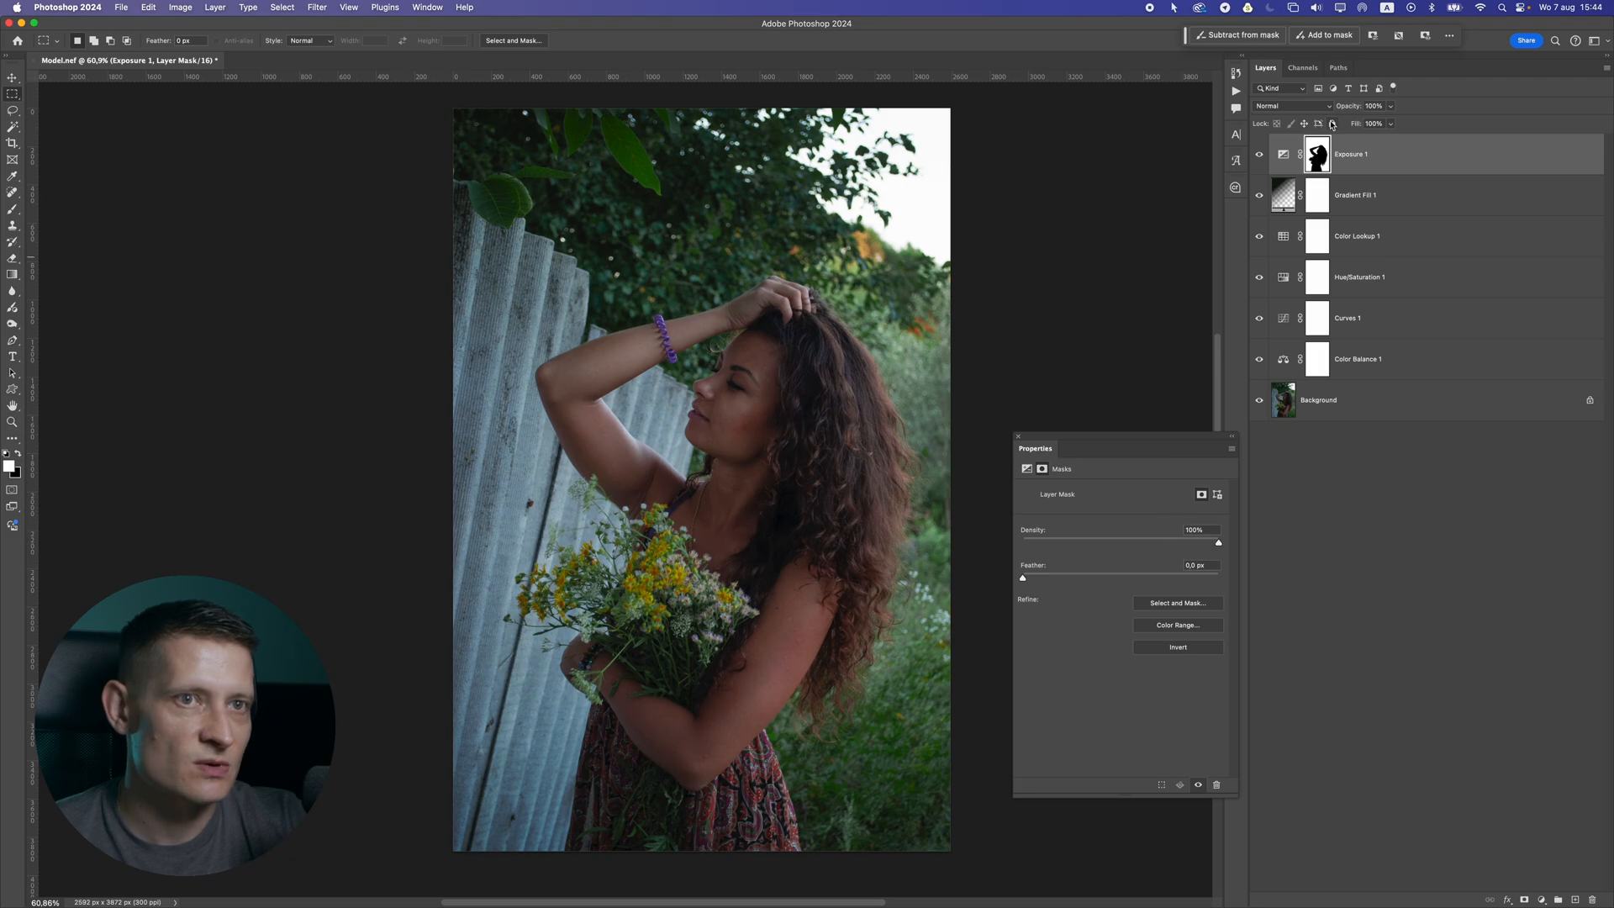
left_click_drag(1024, 578, 1049, 578)
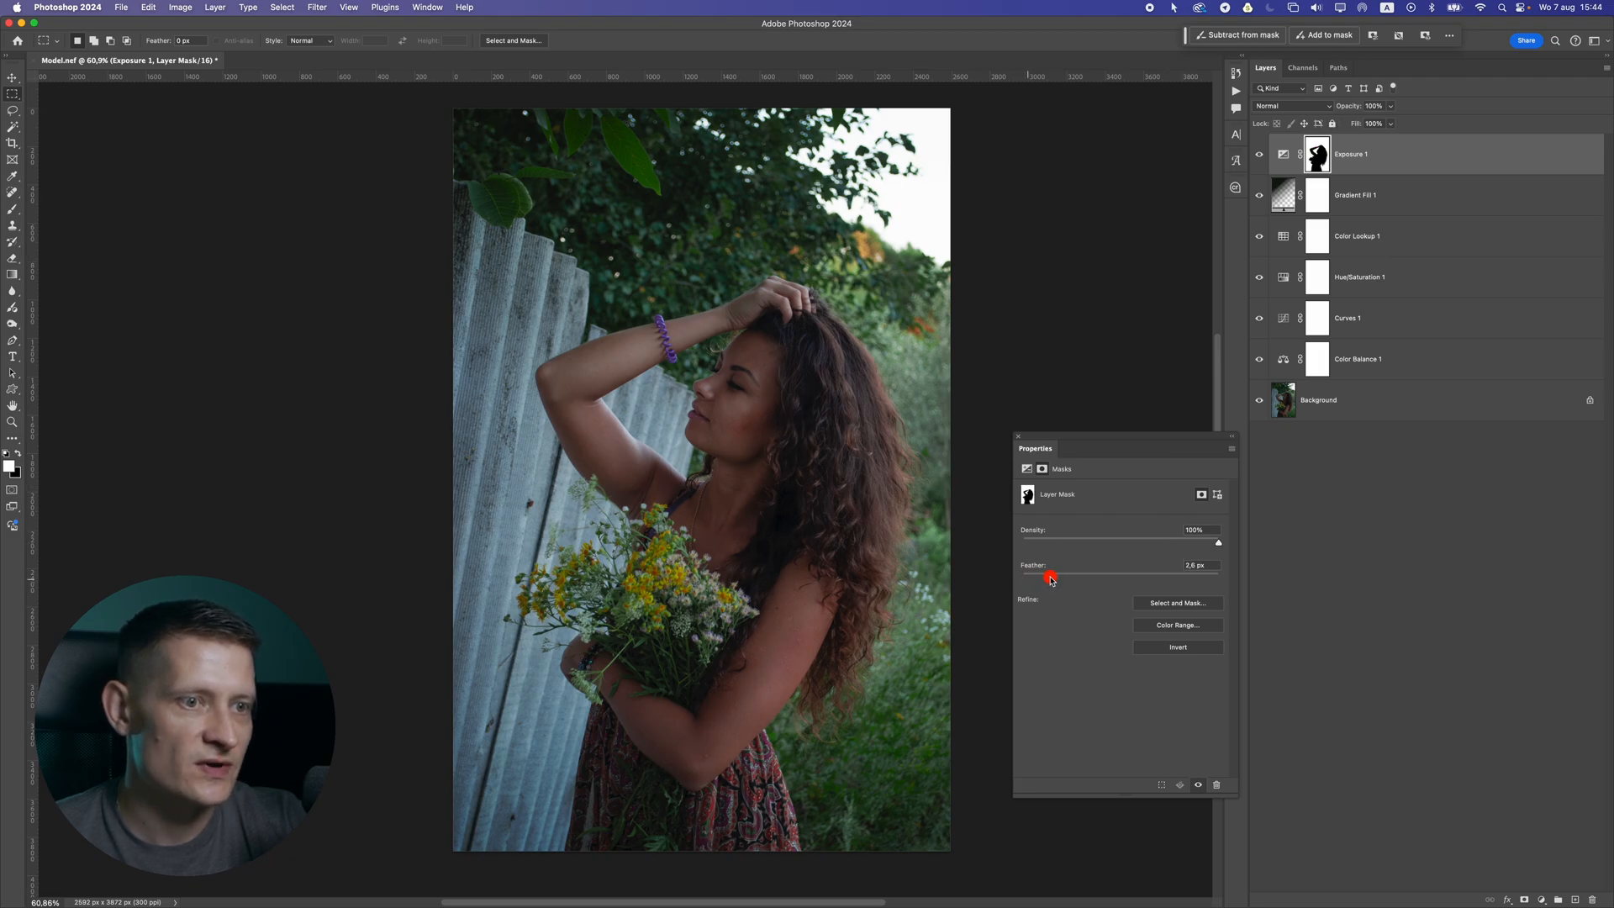
key("super+z")
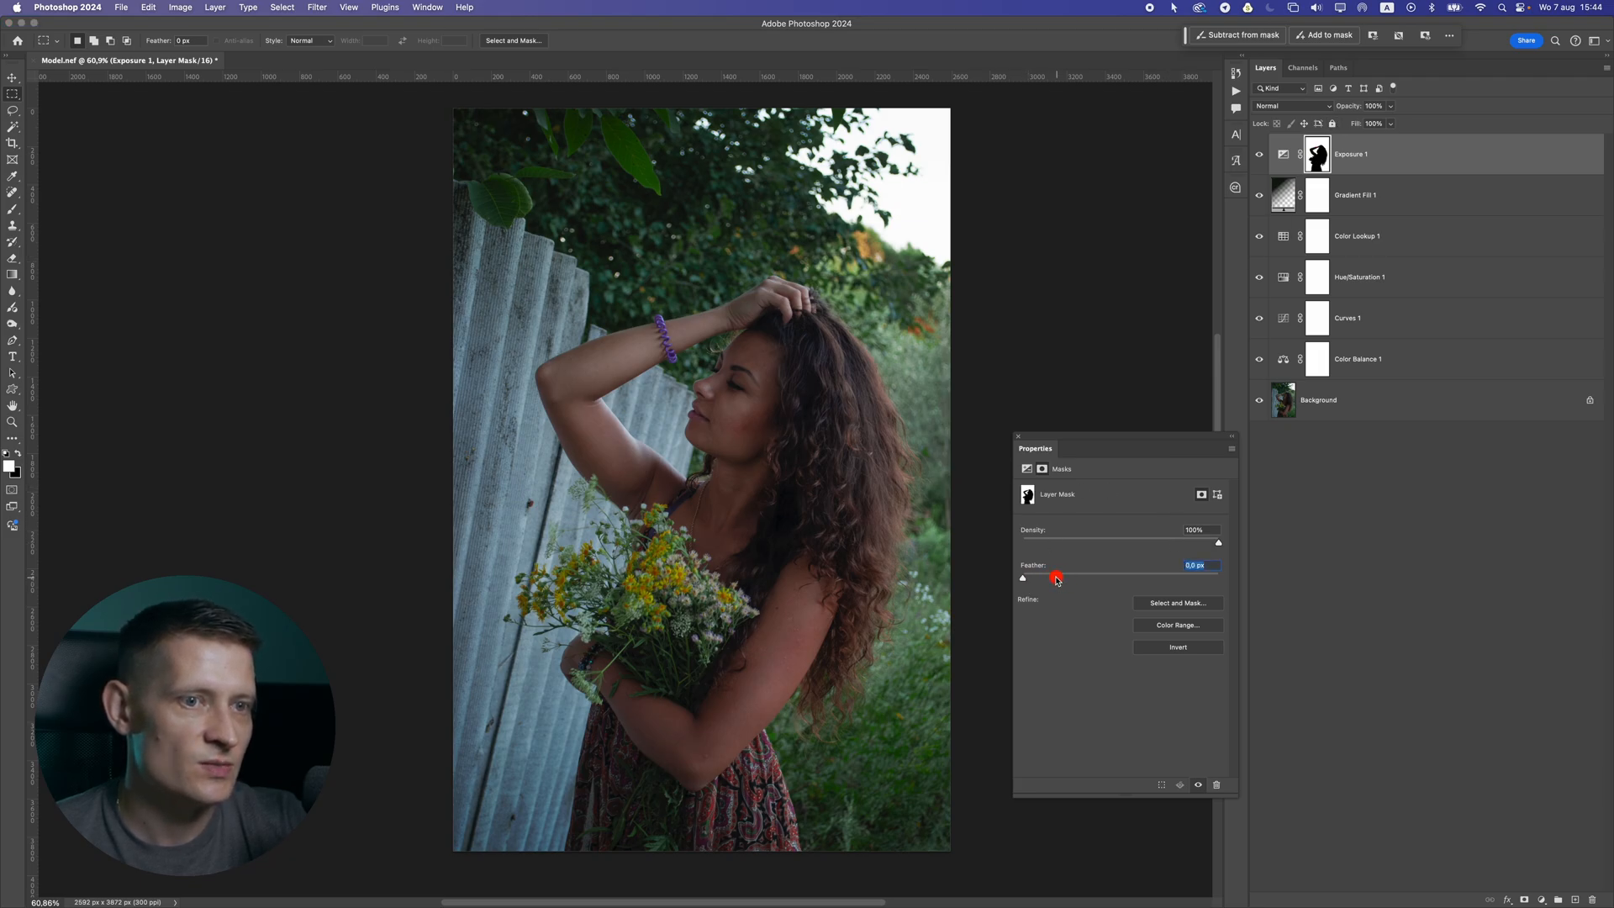
left_click_drag(1024, 579, 1069, 579)
left_click(1285, 154)
mouse_move(1114, 521)
left_mouse_down()
mouse_move(1099, 522)
mouse_move(1116, 523)
left_mouse_up()
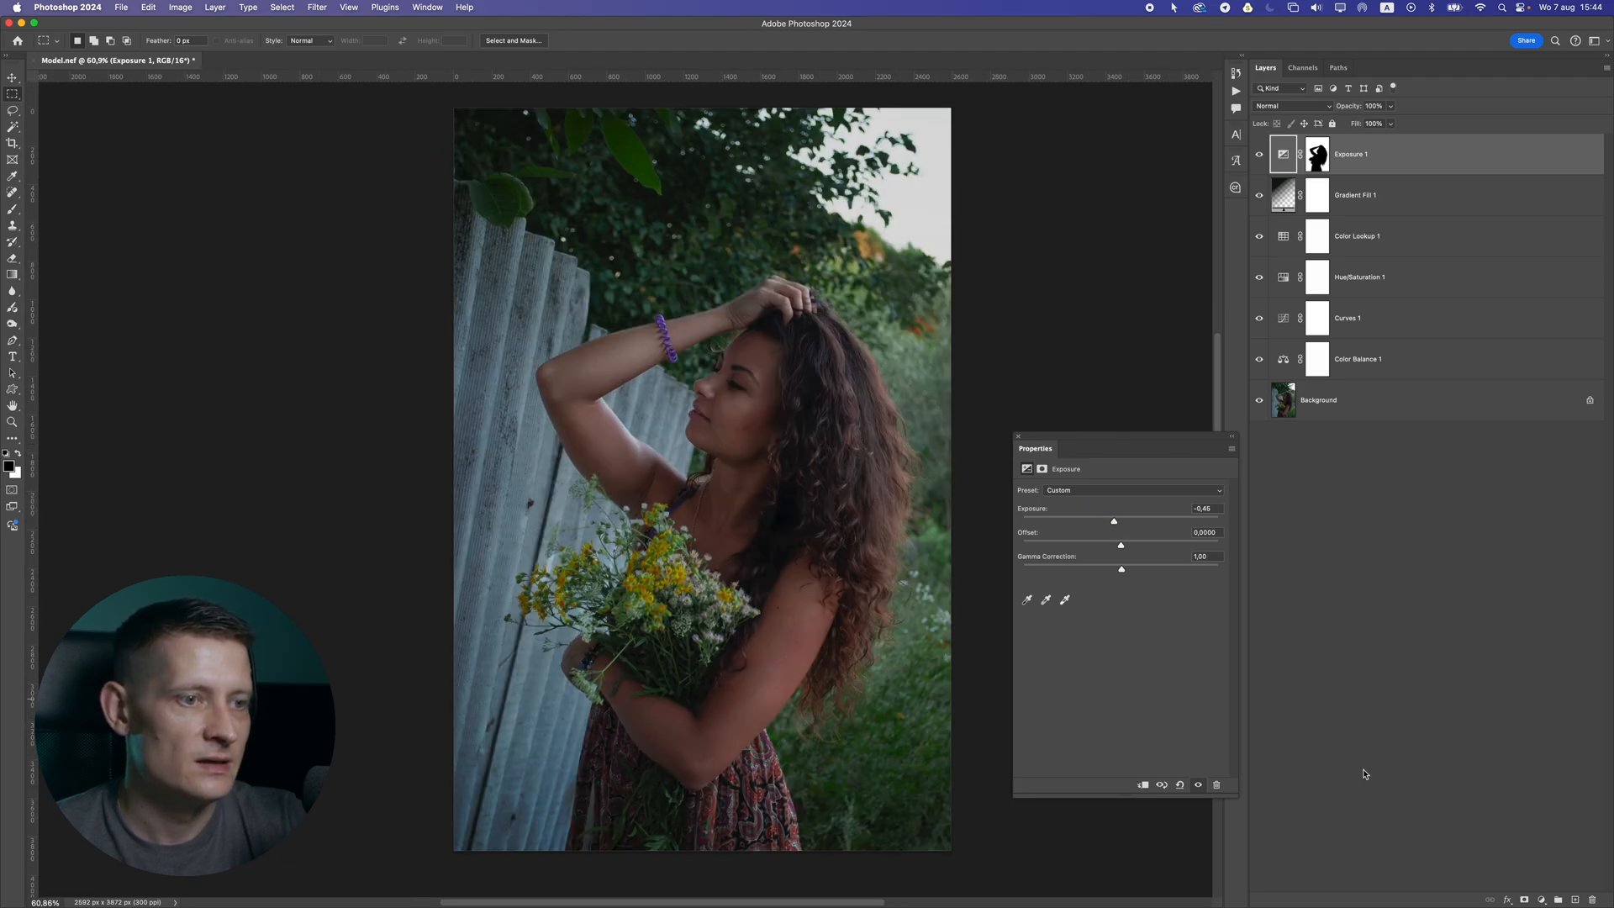
Add a Hue/Saturation layer with saturation at -40 and replace its mask with a copy of the Exposure layer's mask
left_click(1541, 899)
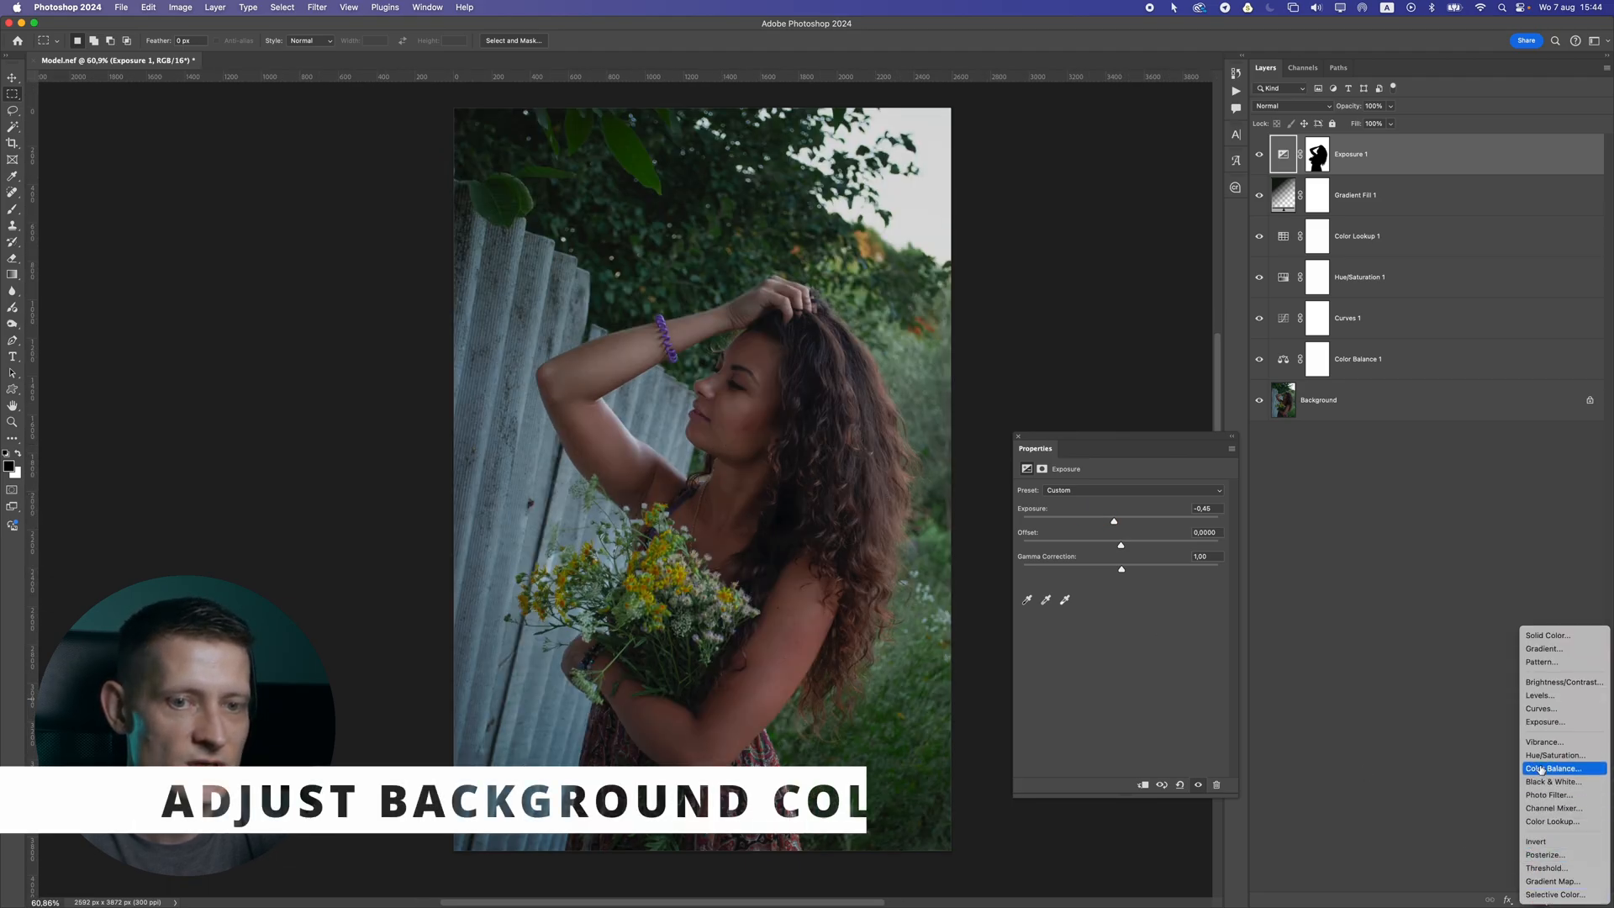
left_click(1544, 757)
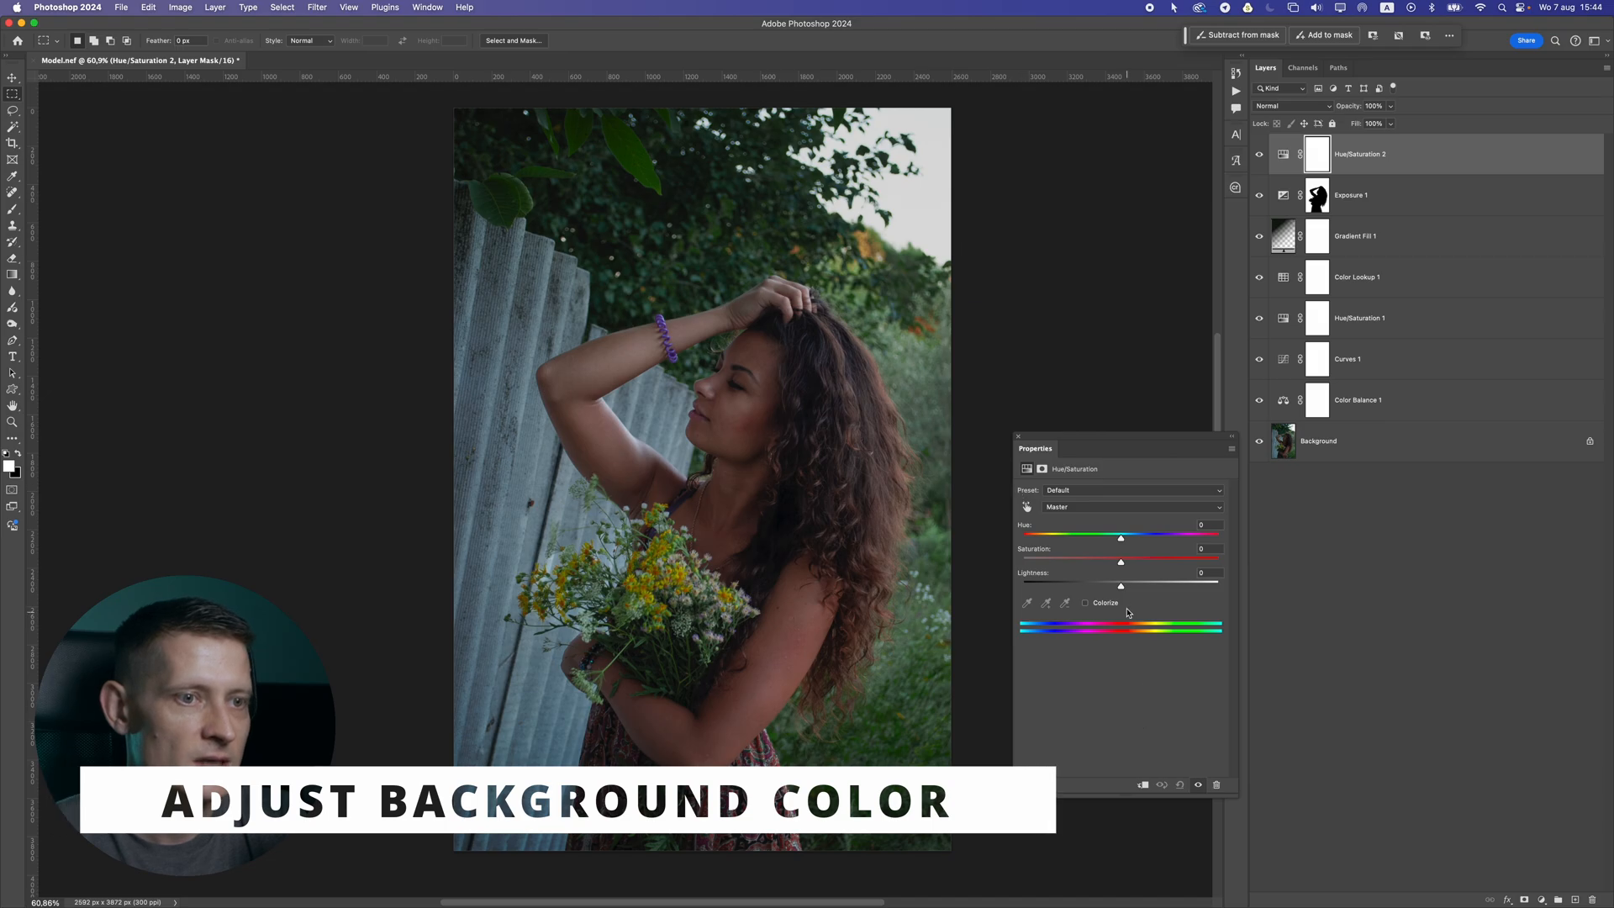
left_click_drag(1117, 568, 1082, 564)
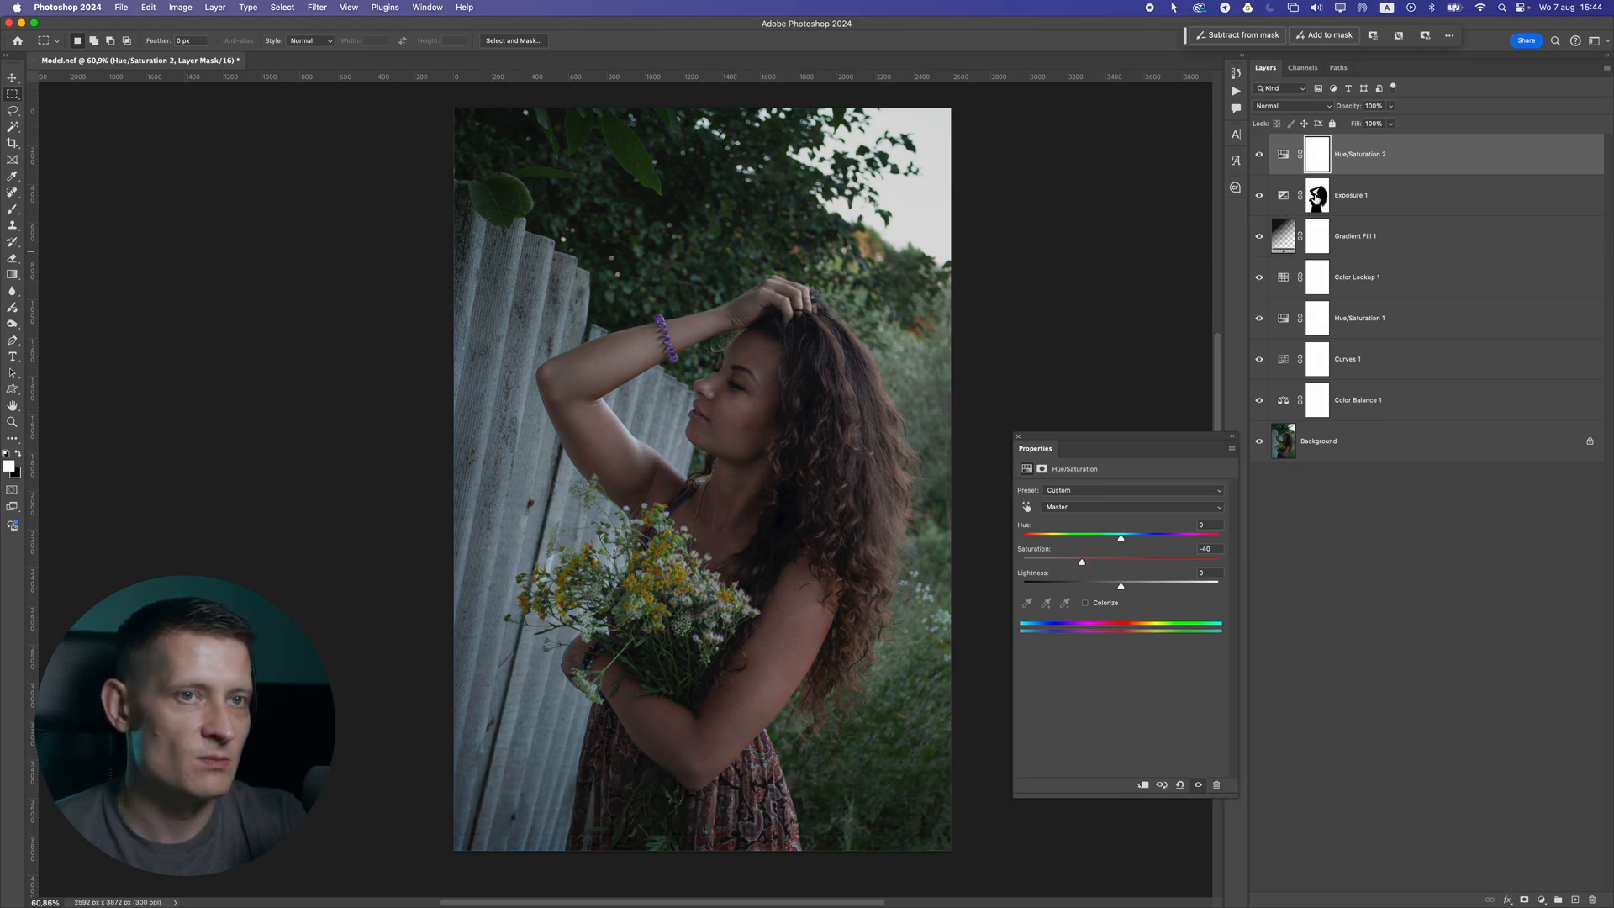
left_click_drag(1317, 199, 1318, 168)
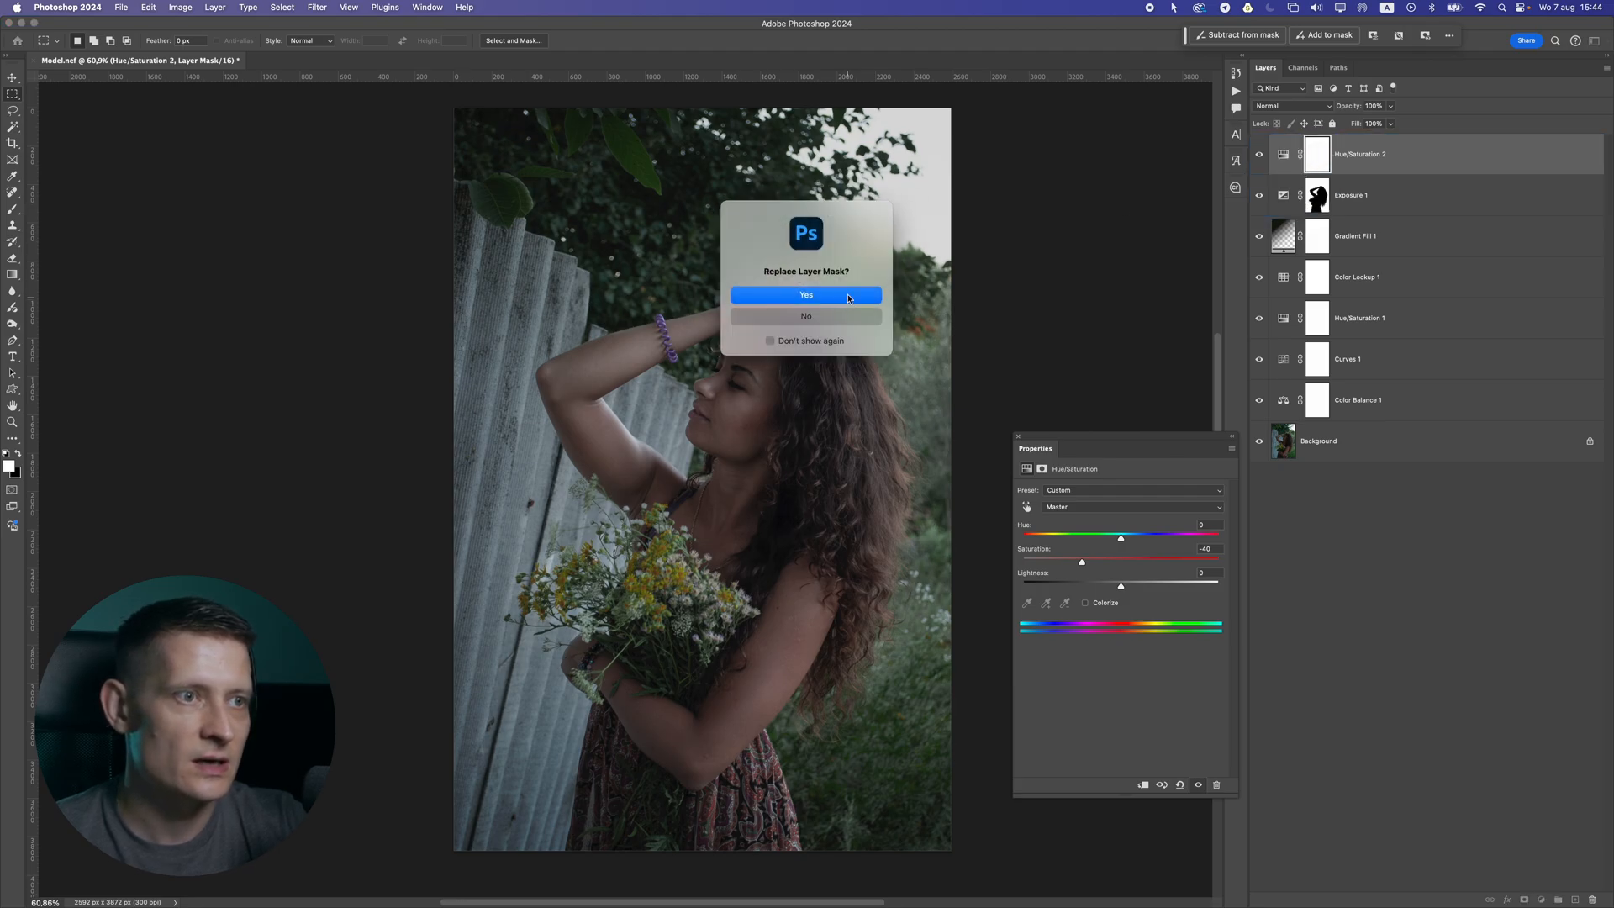
left_click(849, 296)
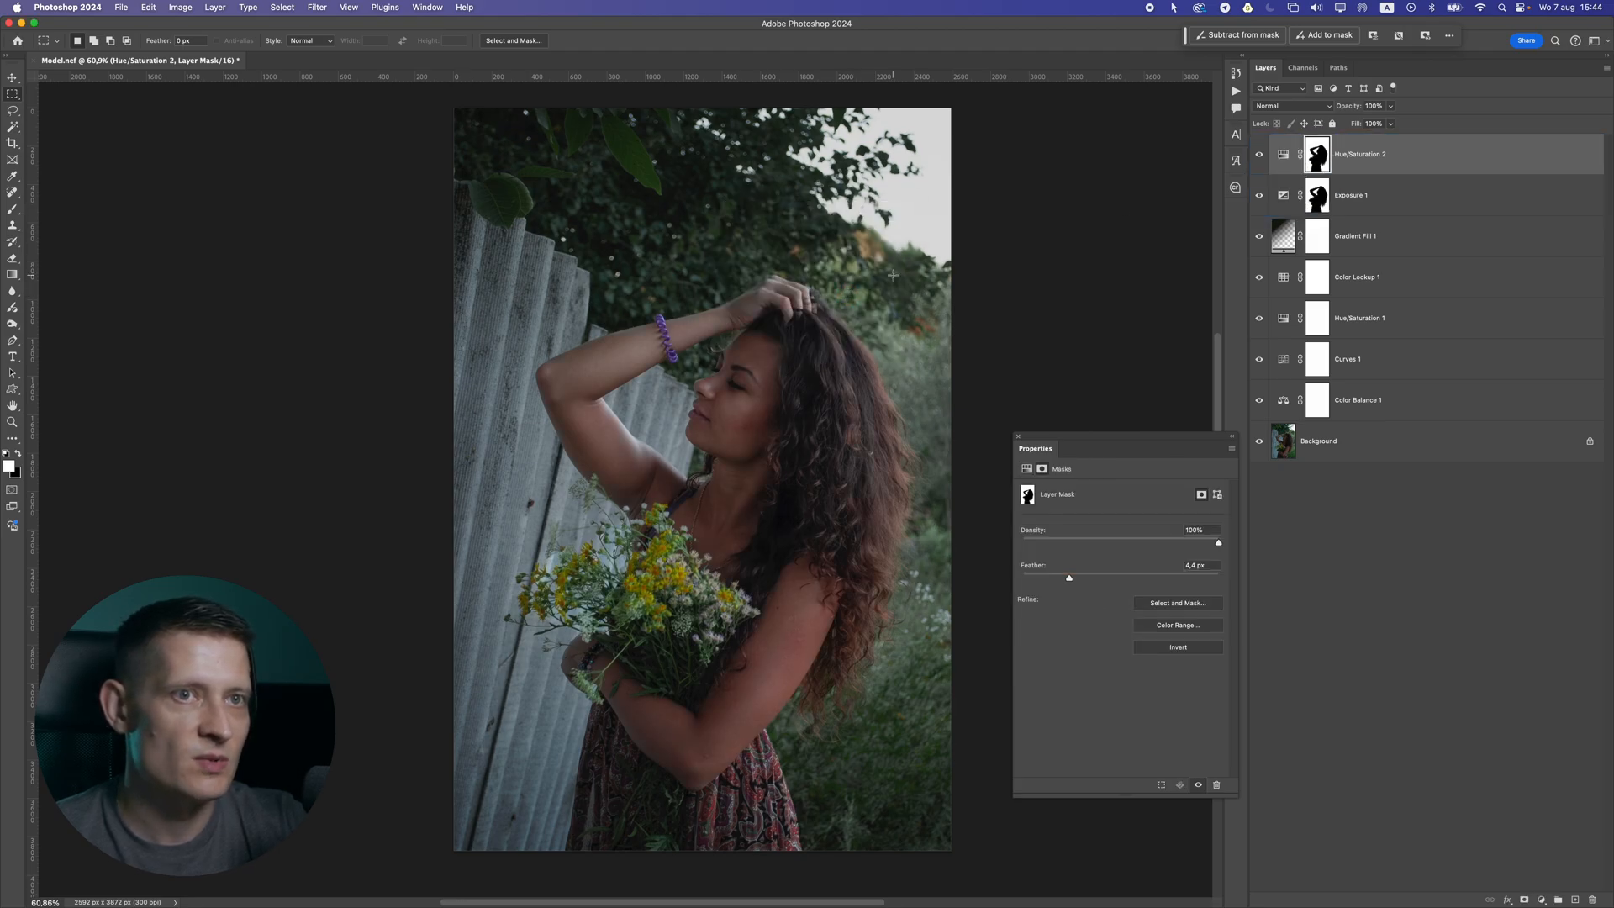
Set the background Hue/Saturation layer's master saturation to -22 and check the whole image
left_click(1285, 159)
left_click_drag(1060, 565, 1085, 561)
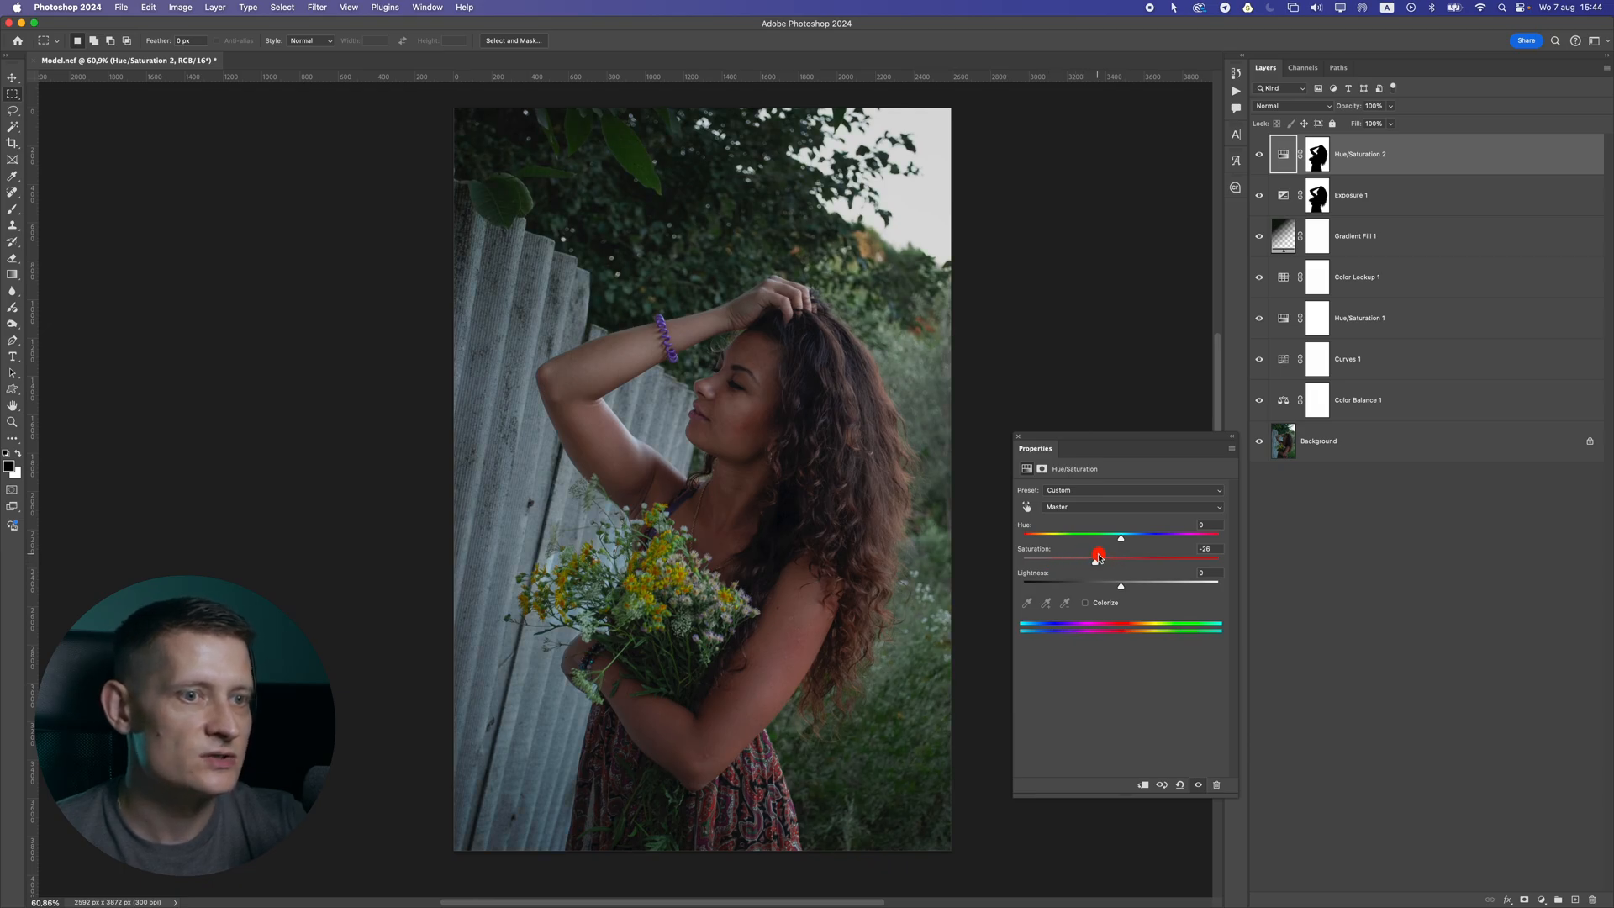
scroll(741, 490, "down", 10)
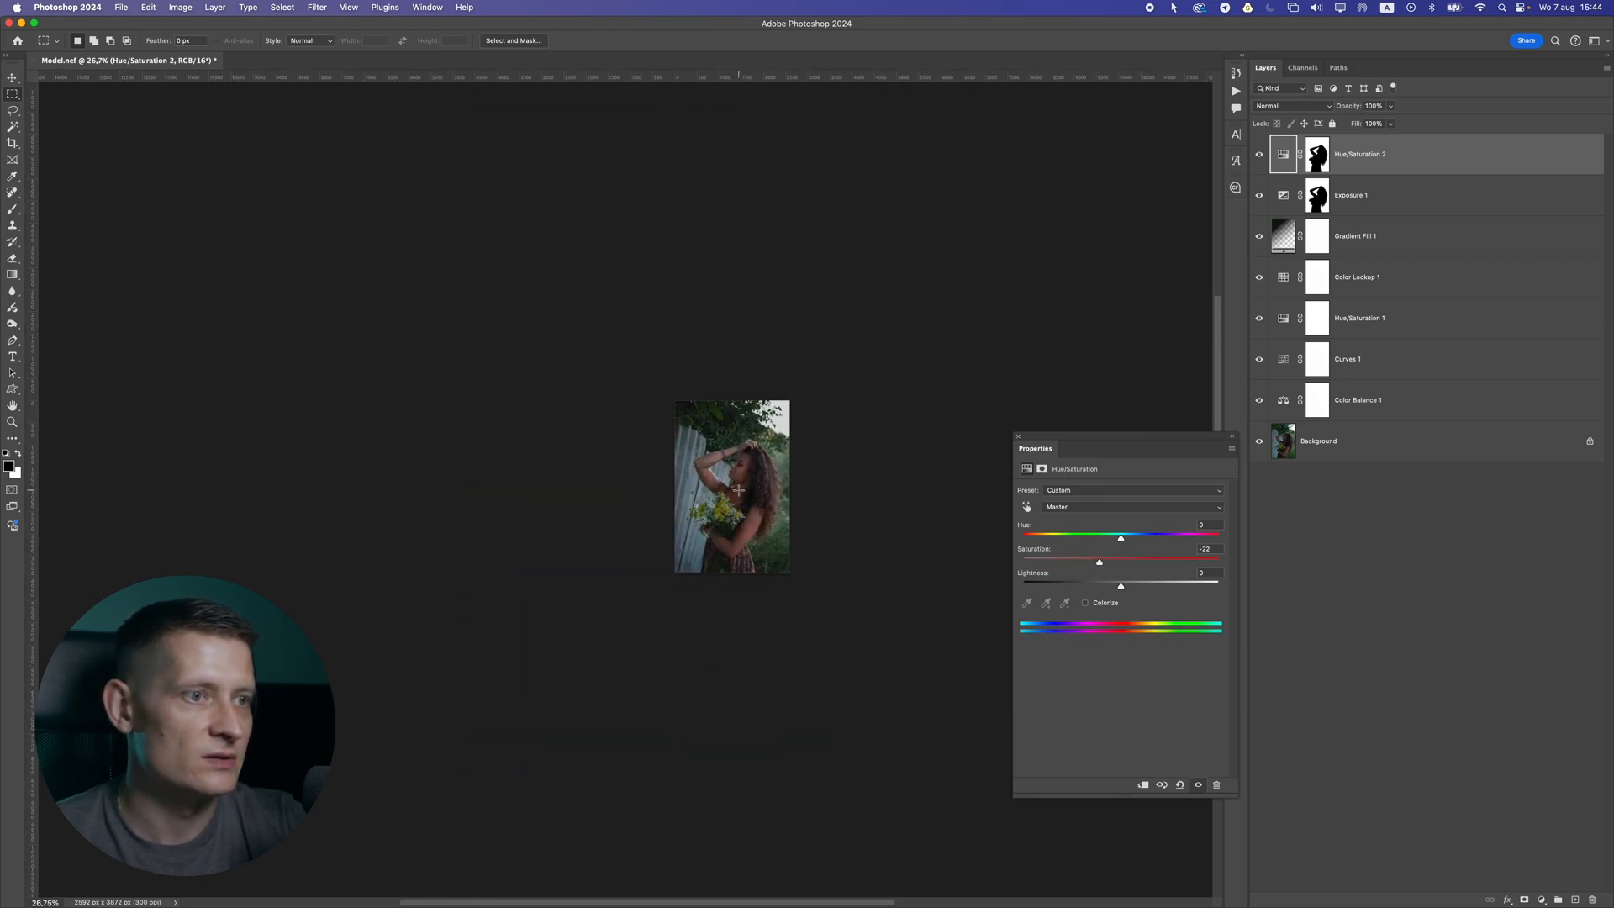
scroll(741, 490, "up", 10)
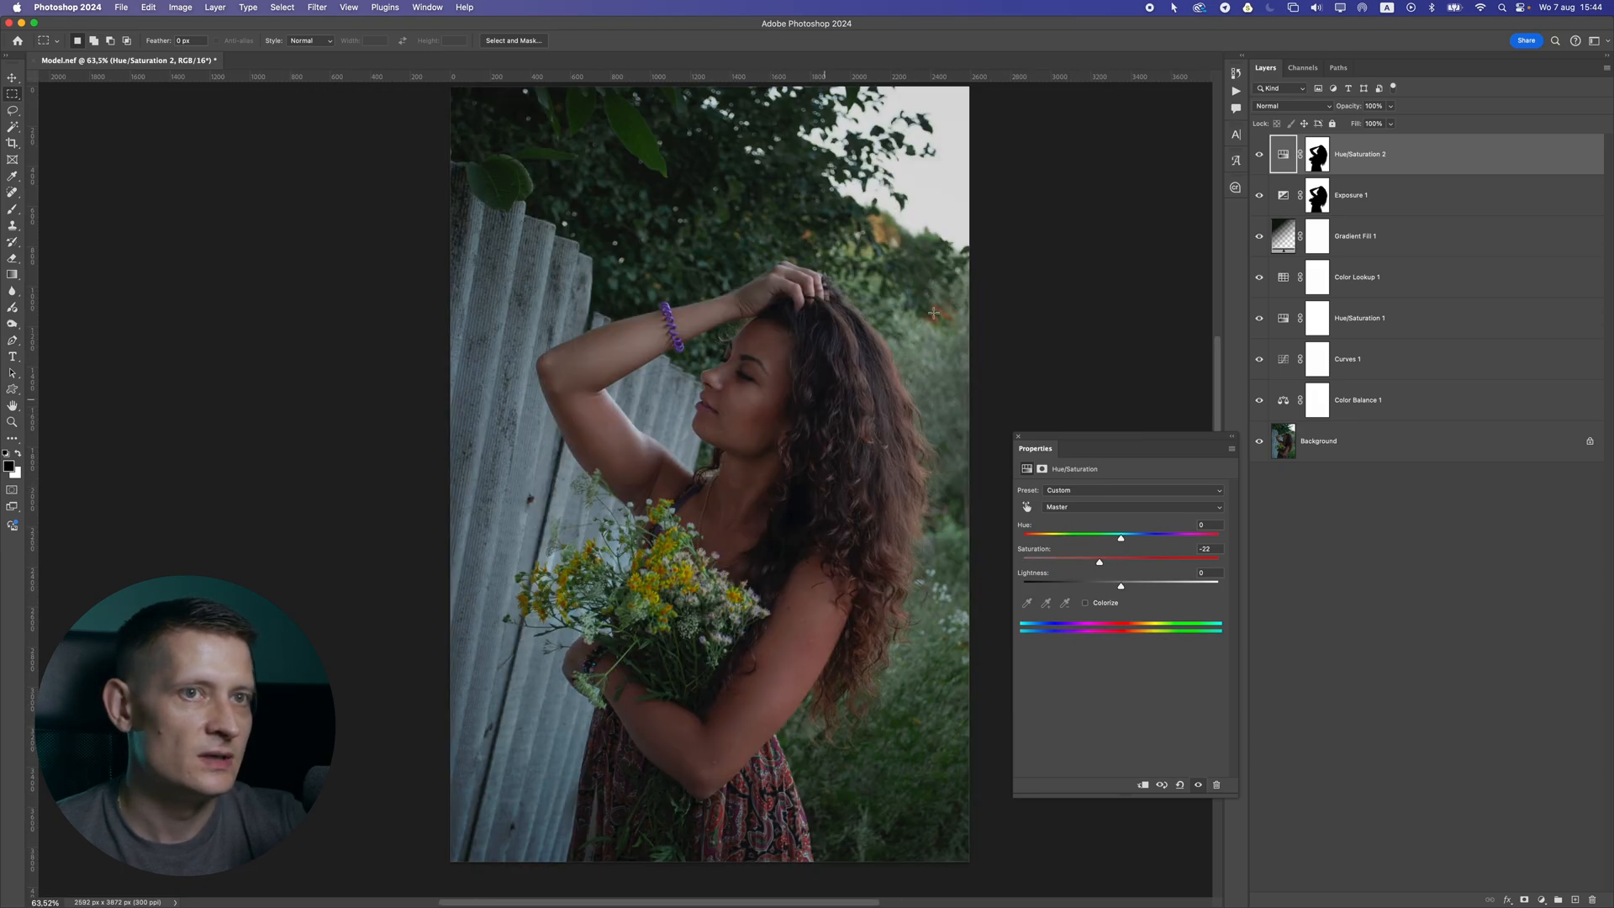
Add a Vibrance adjustment layer and replace its mask with a copy of the background mask from the layer below
left_click(1543, 898)
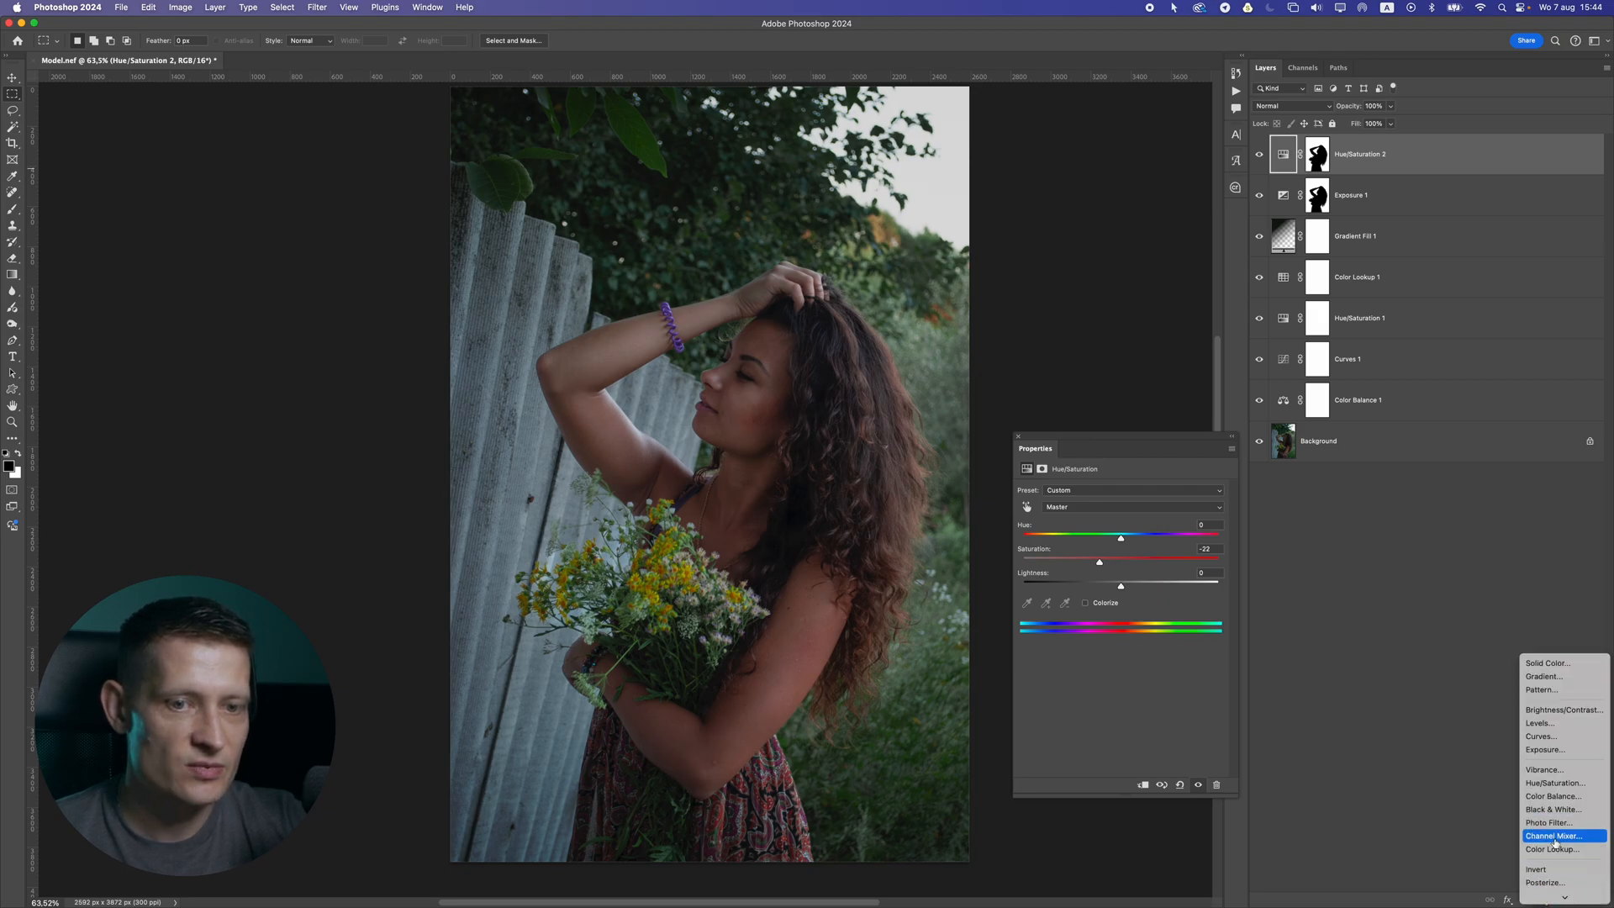
scroll(1552, 843, "down", 2)
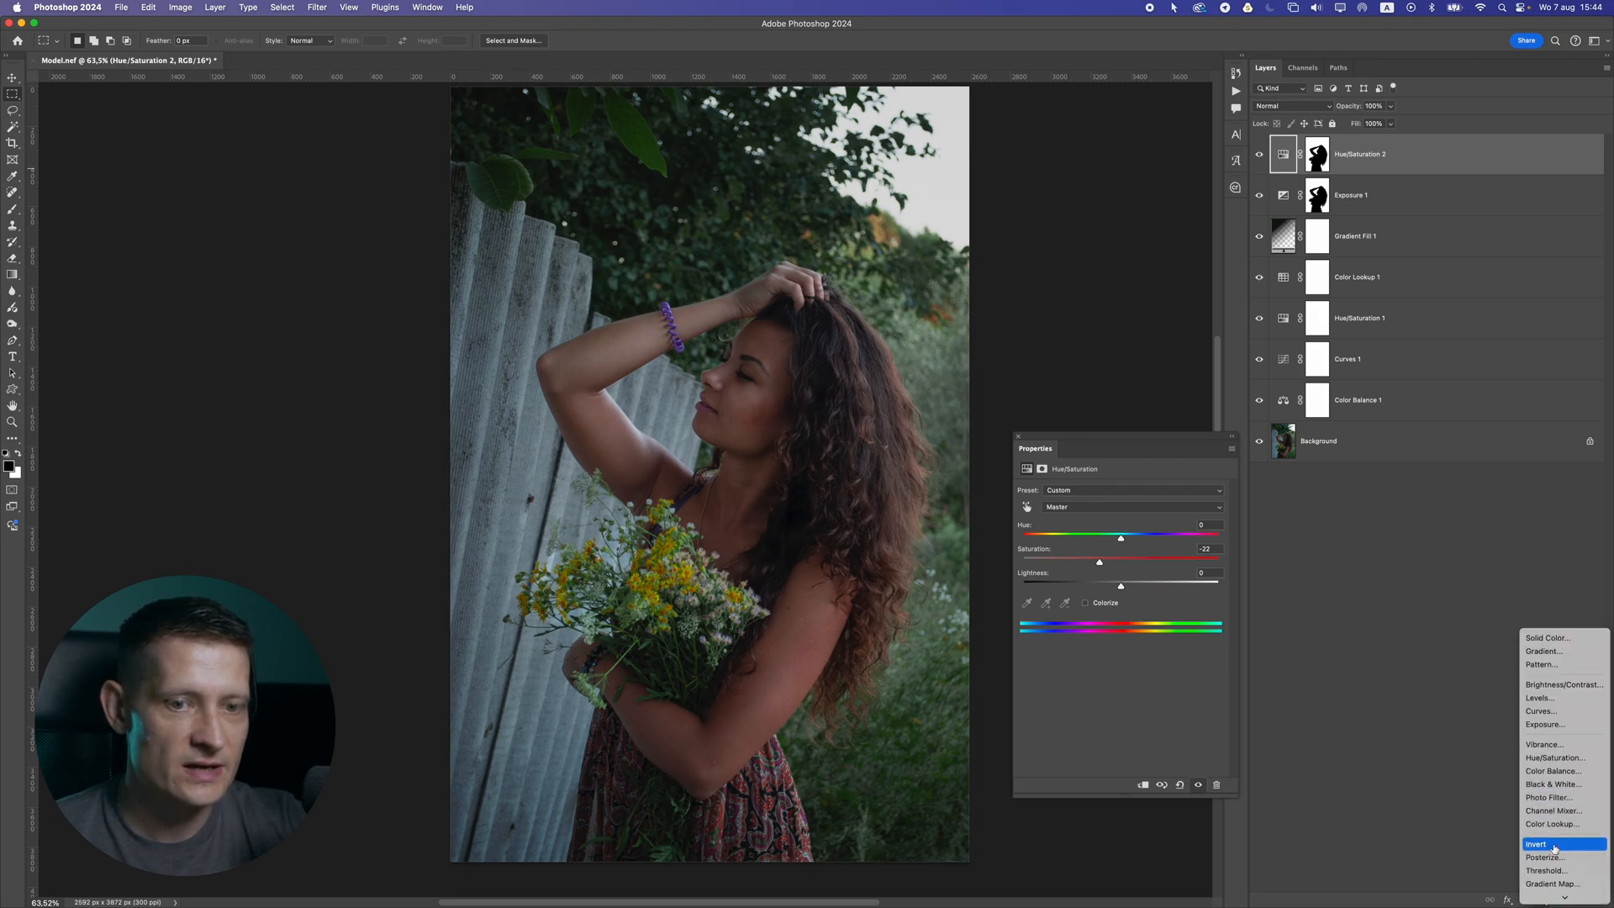
left_click(1565, 747)
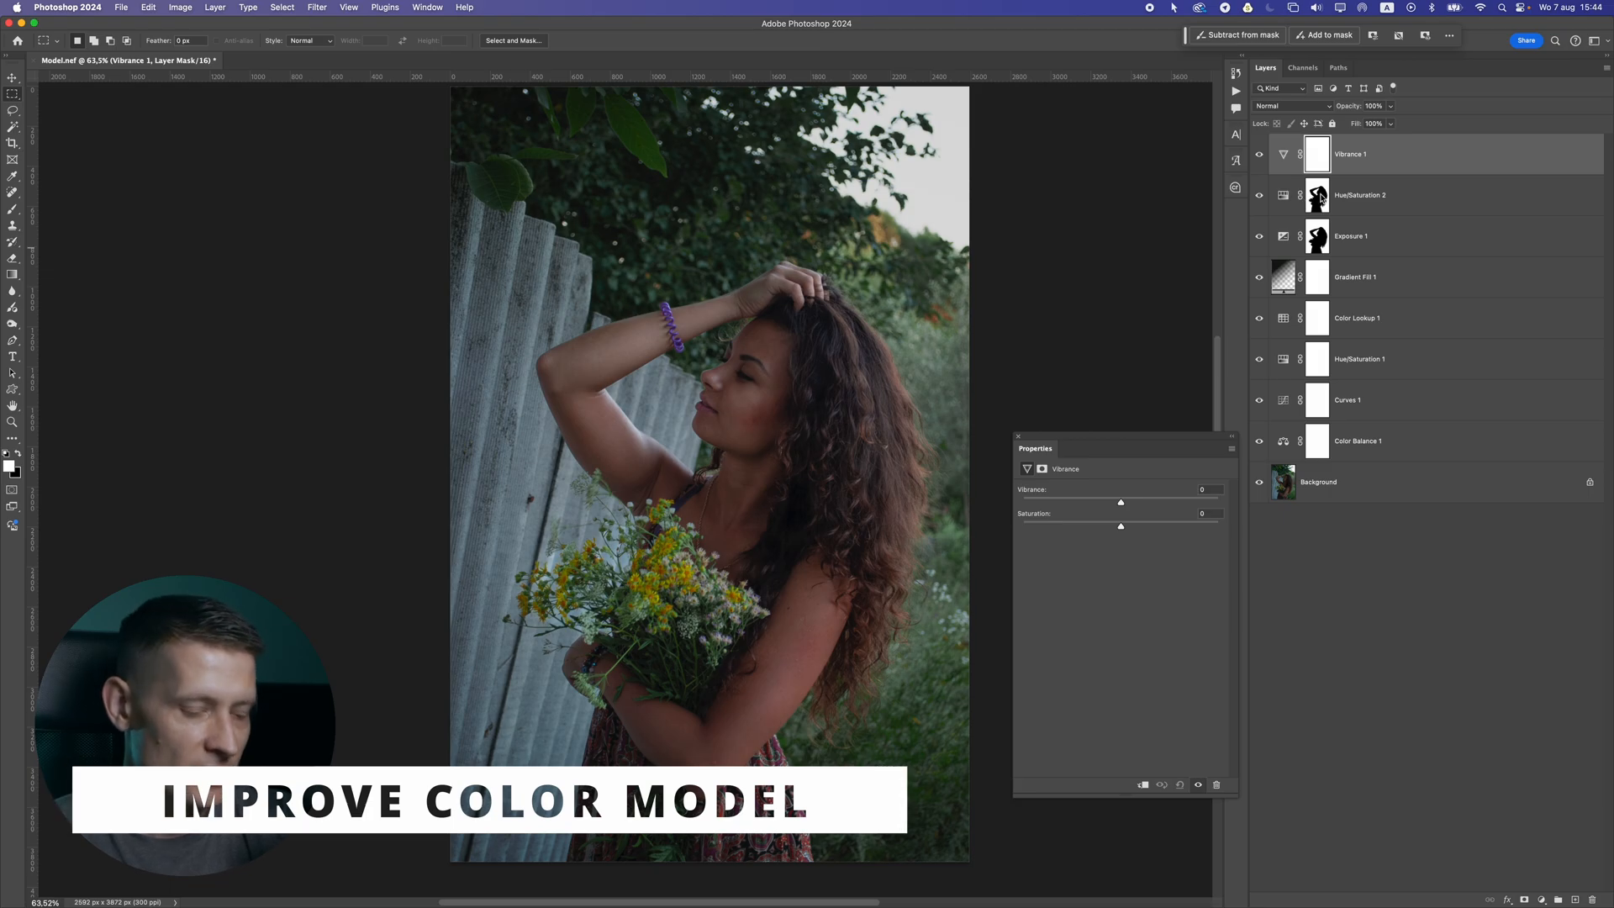
left_click_drag(1322, 199, 1321, 161)
left_click(836, 294)
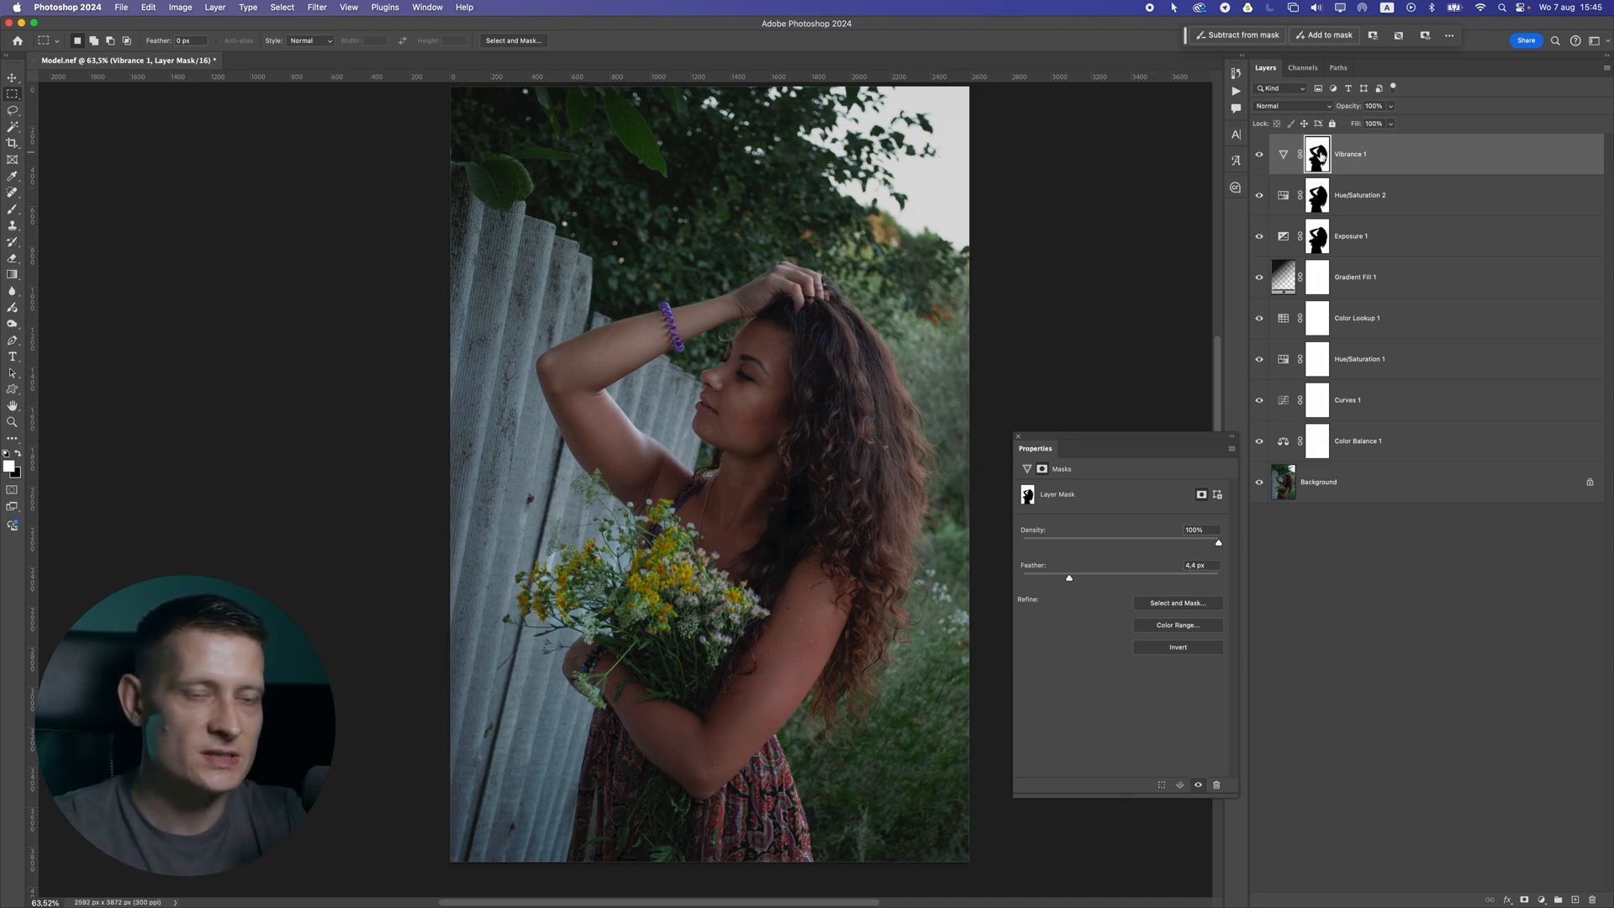
Invert the Vibrance layer's mask so it targets the model and set its vibrance to +35
key("super+i")
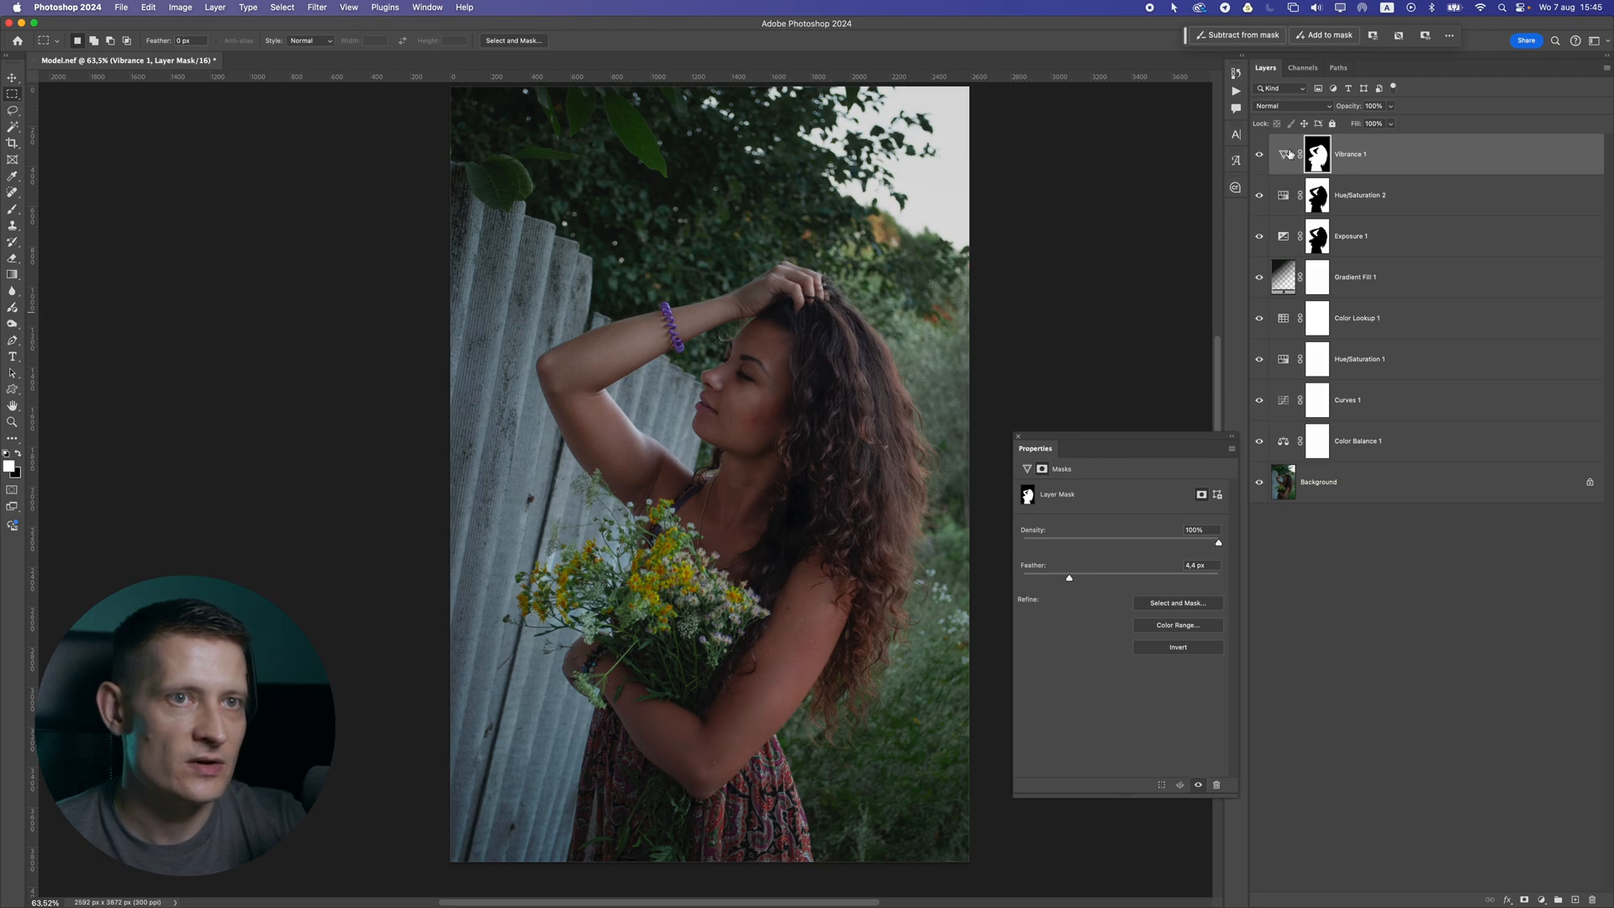
left_click(1289, 154)
mouse_move(1120, 502)
left_mouse_down()
mouse_move(1200, 496)
mouse_move(1139, 500)
left_mouse_up()
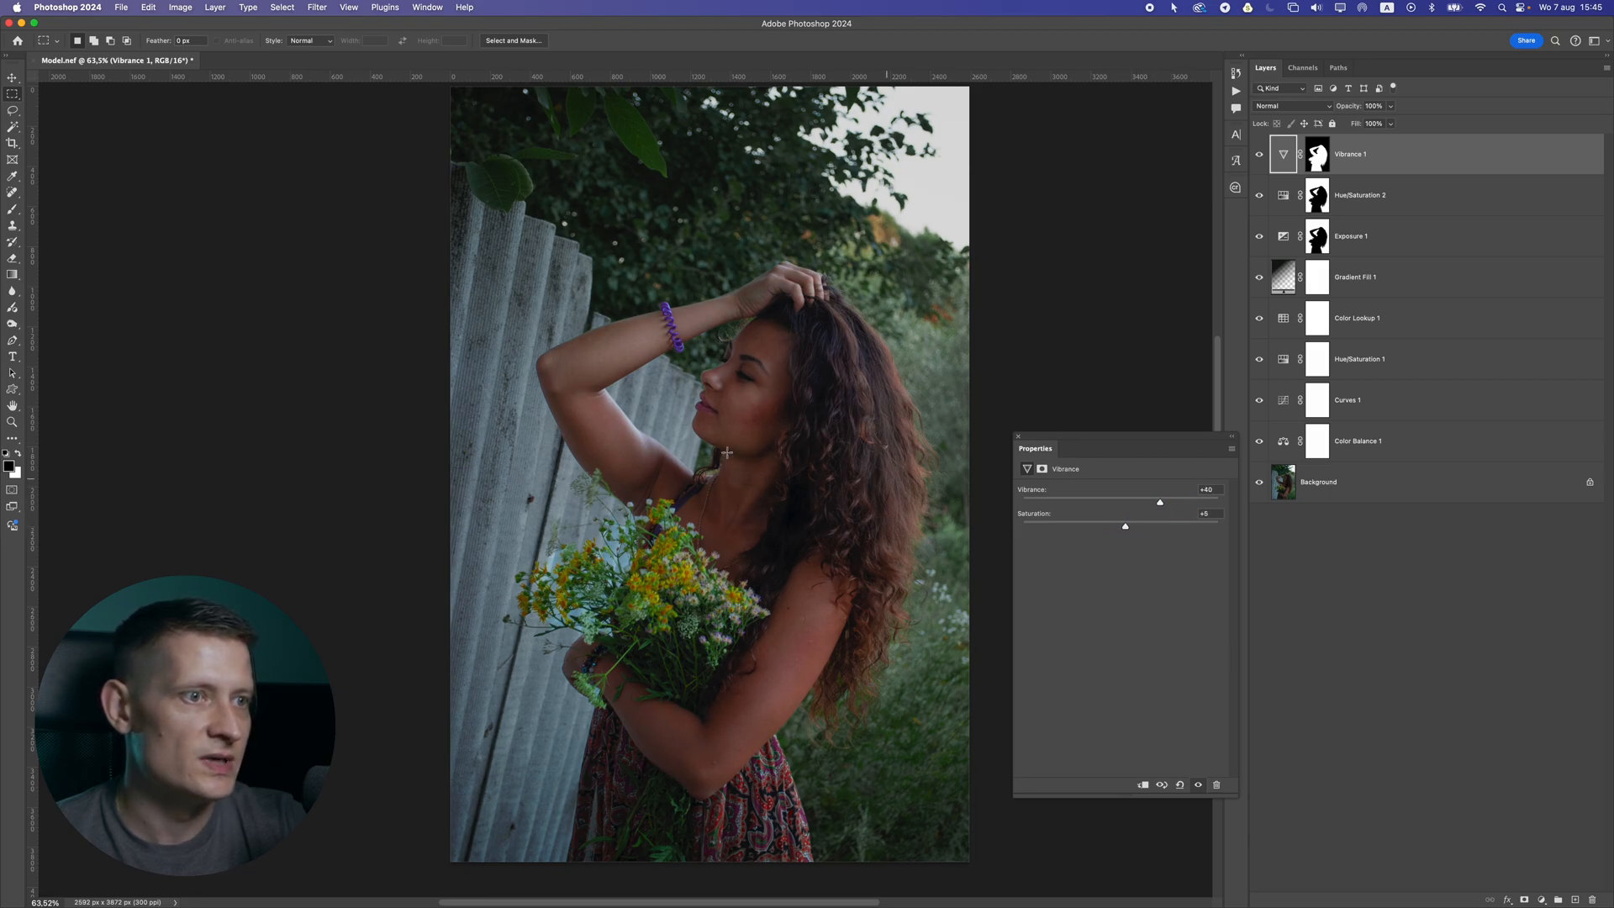
scroll(718, 452, "down", 10)
scroll(718, 454, "up", 12)
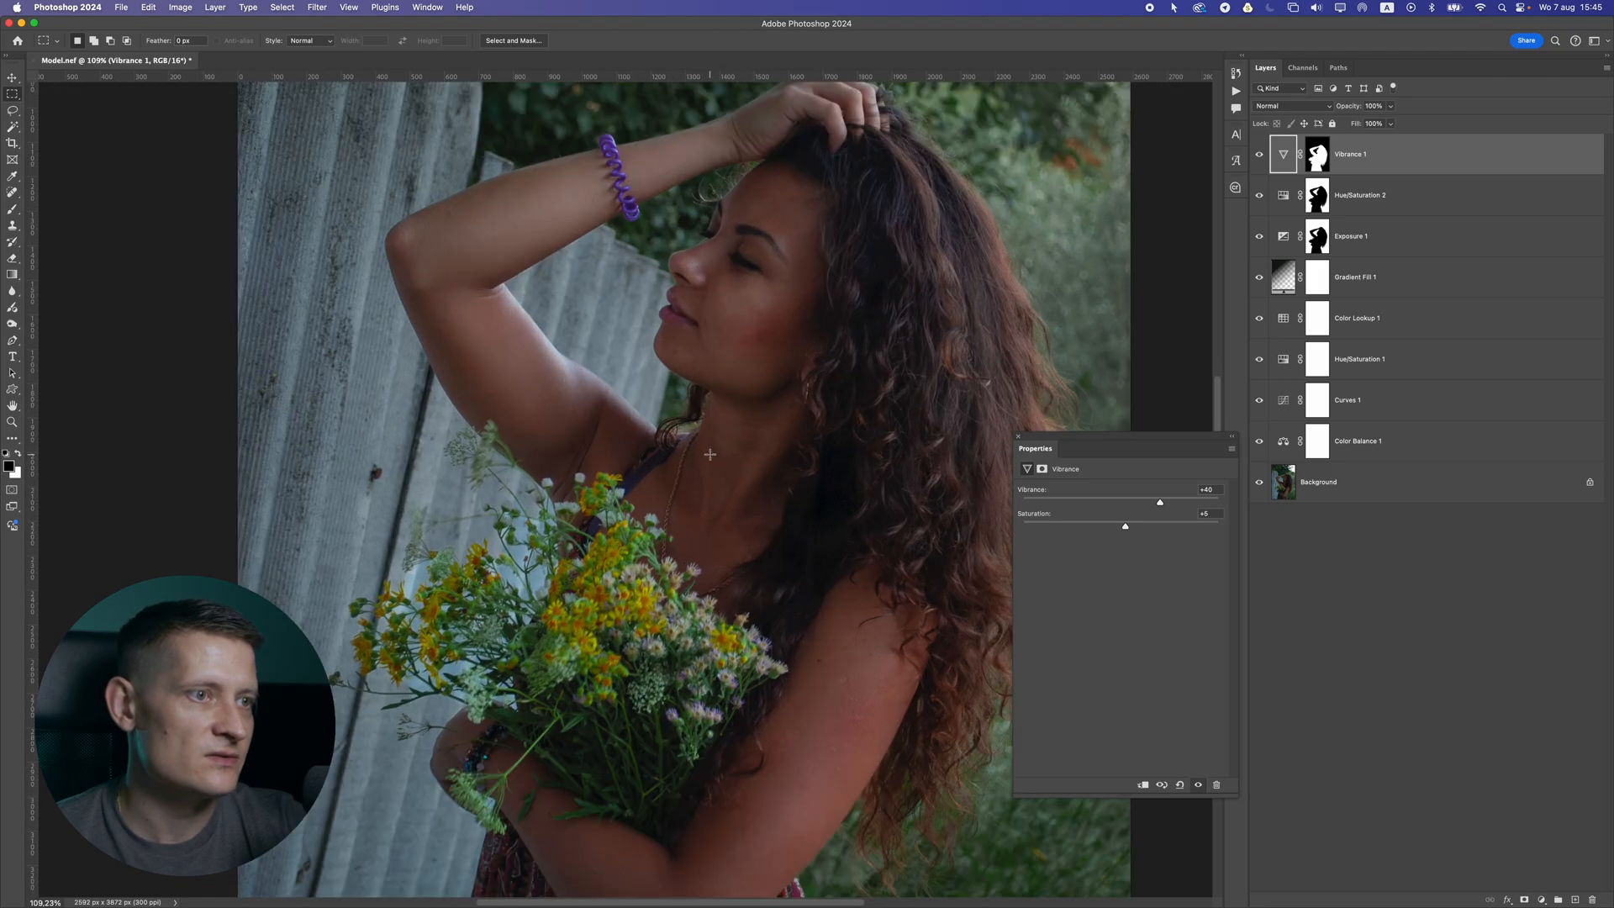
scroll(710, 455, "down", 4)
scroll(734, 403, "up", 2)
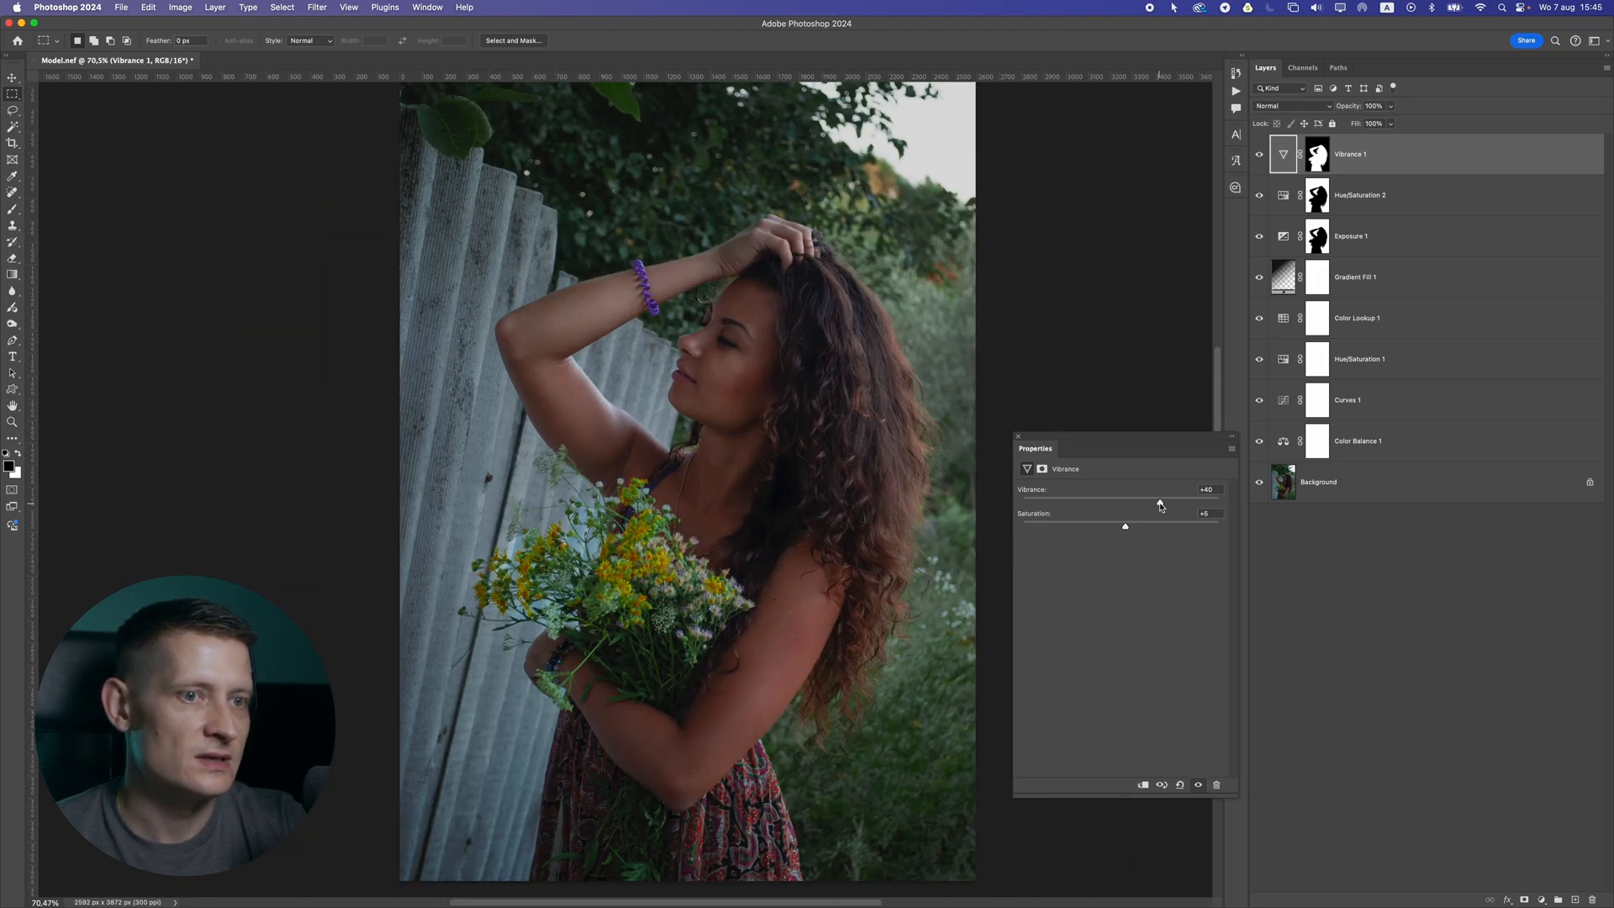
scroll(762, 443, "down", 3)
scroll(763, 444, "up", 2)
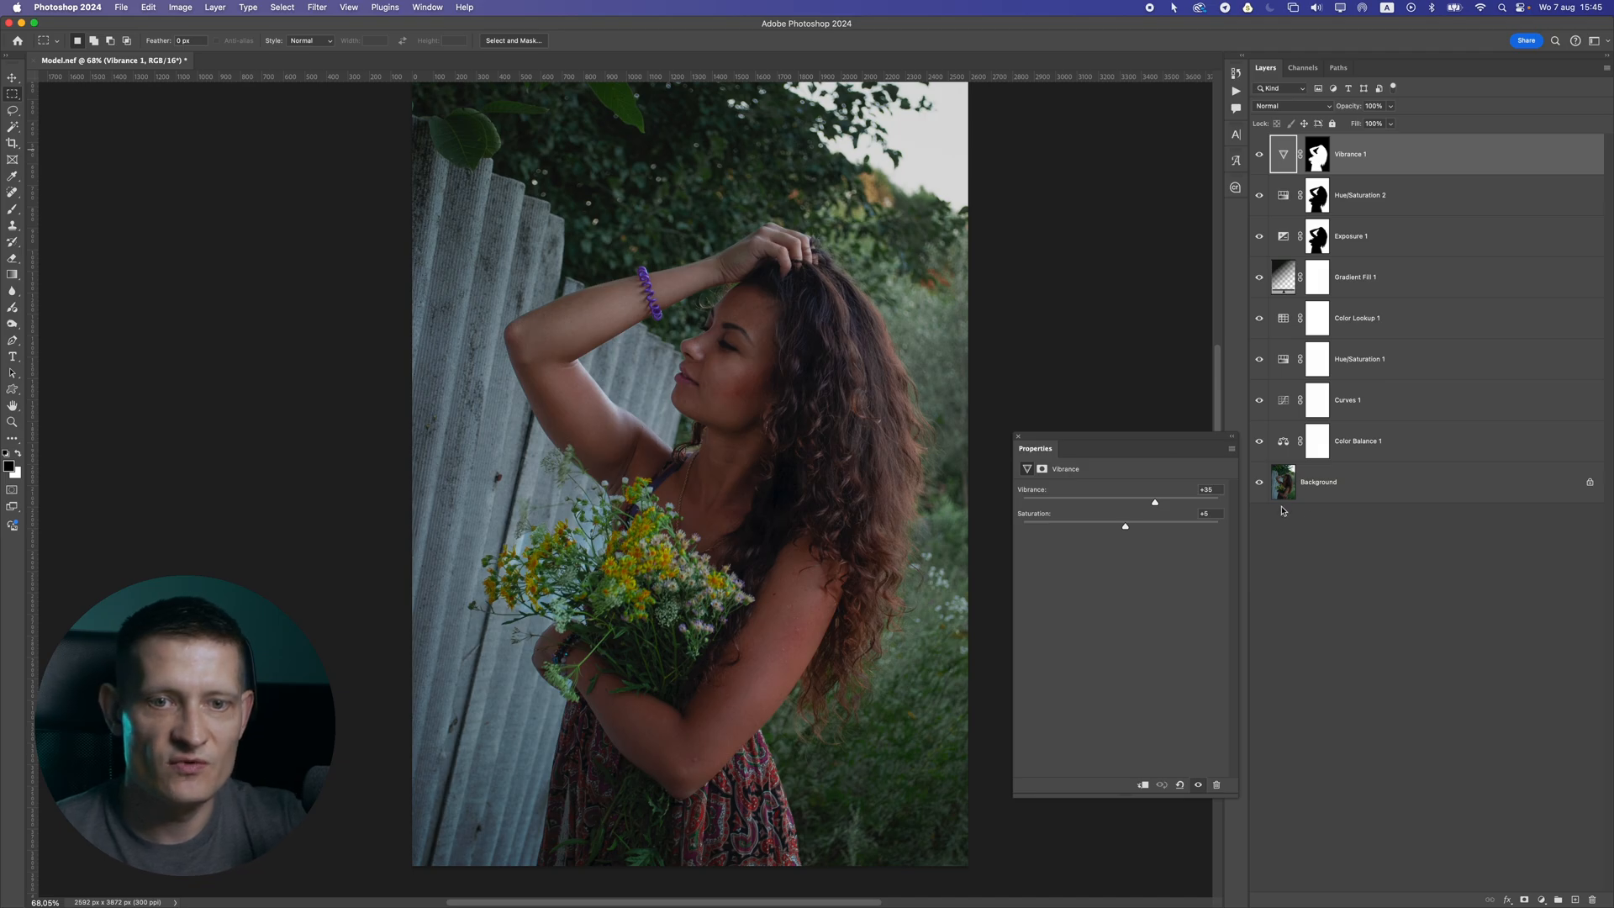
Add a Curves adjustment layer and replace its mask with a copy of the Vibrance layer's mask
left_click(1542, 900)
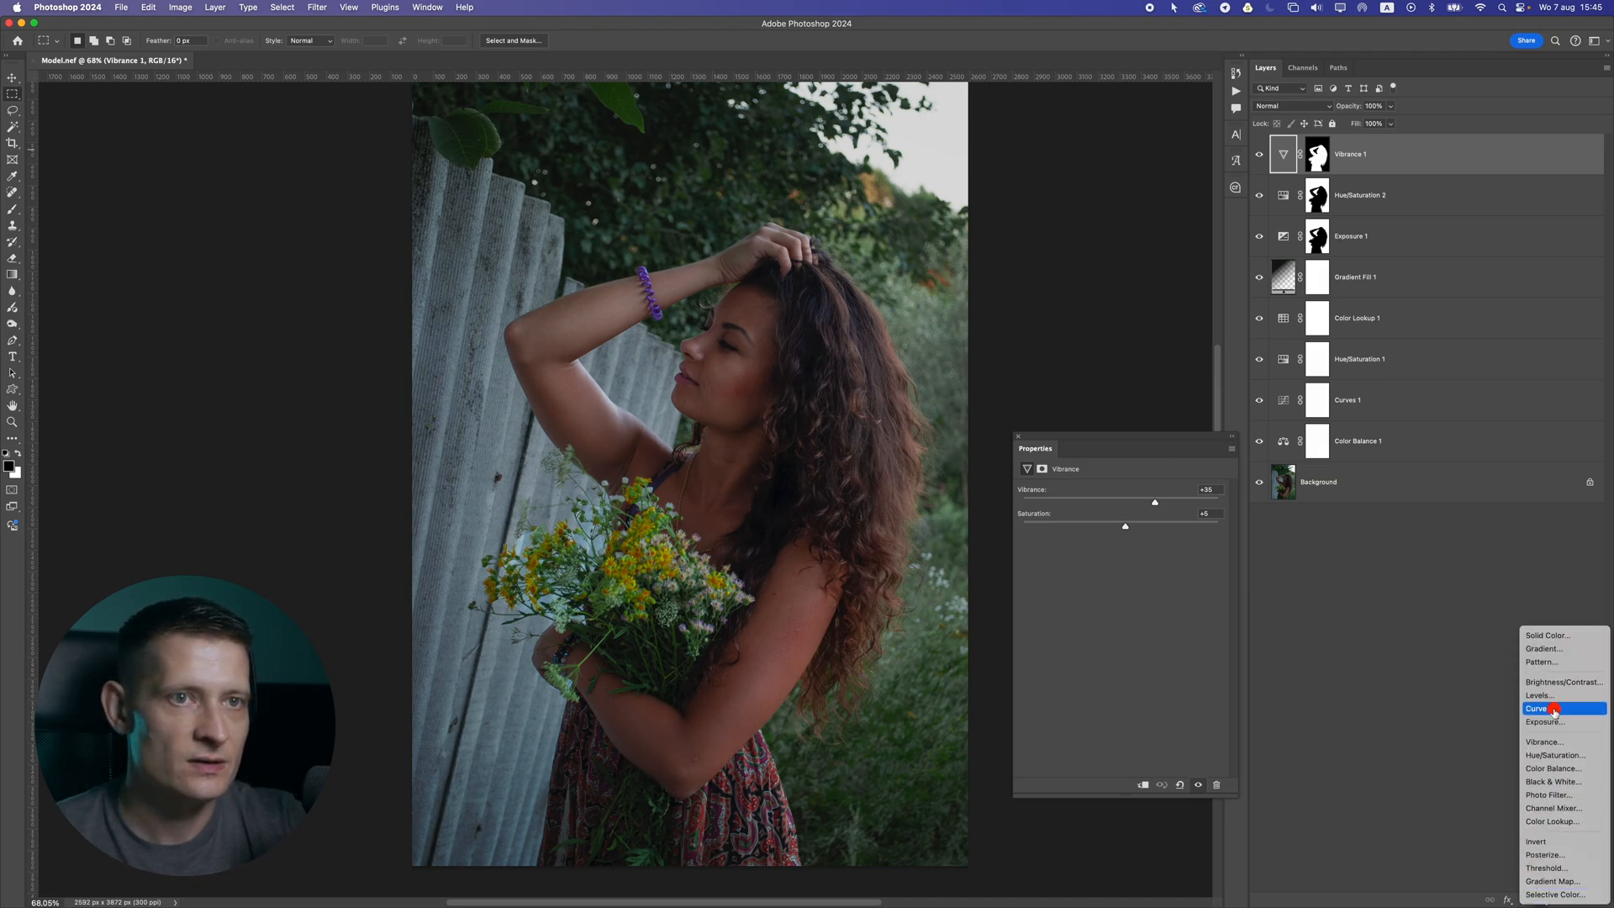
left_click(1554, 710)
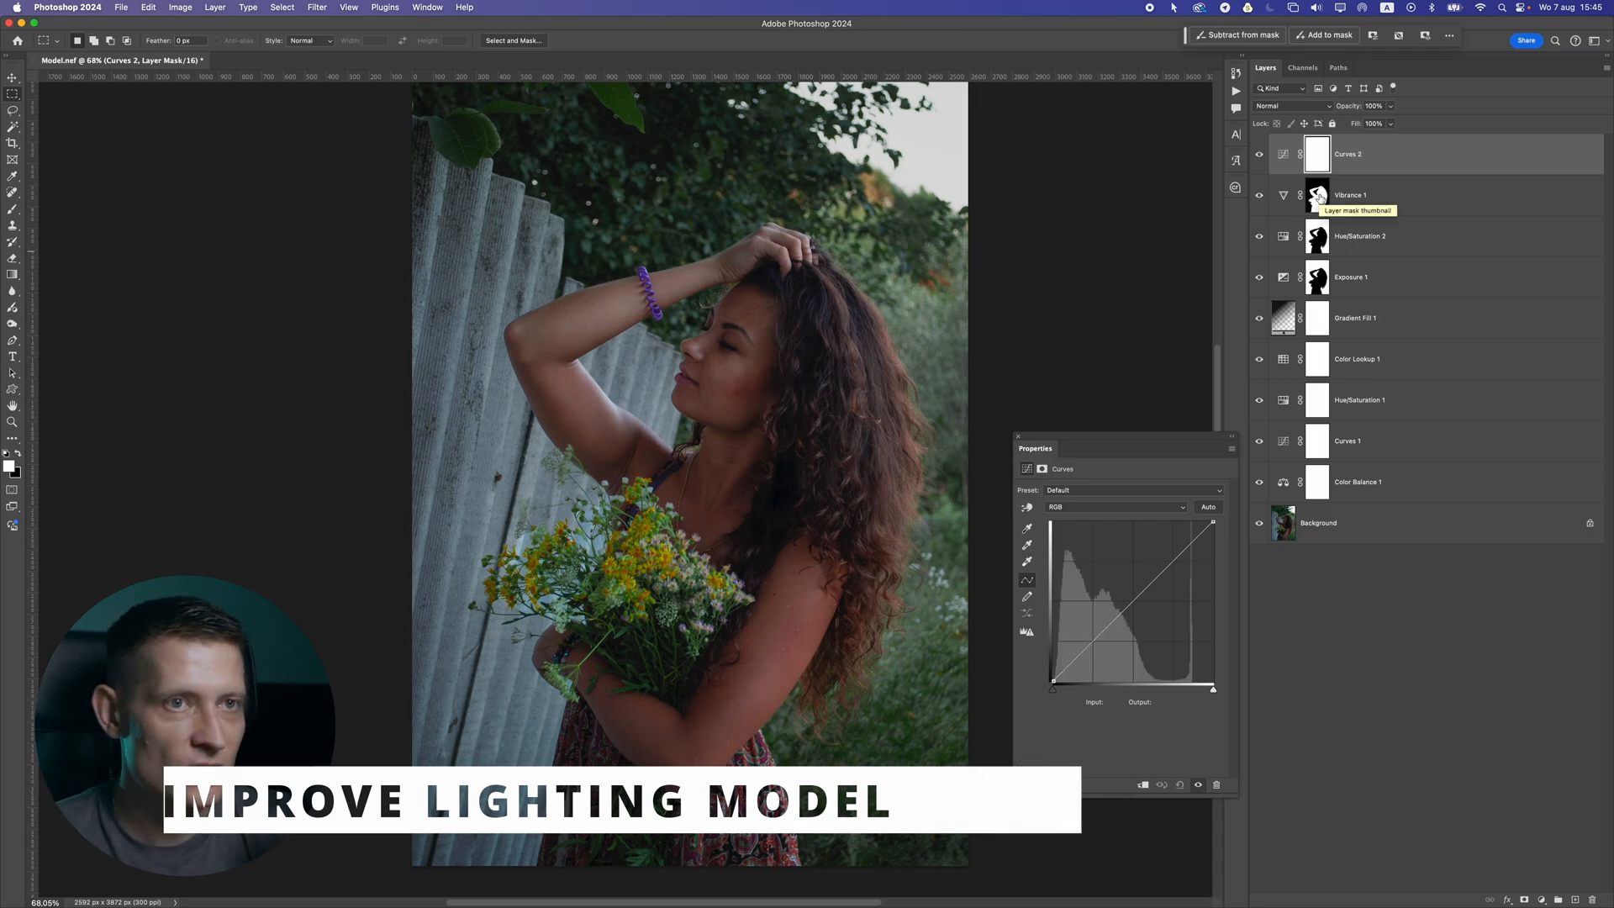
left_click_drag(1319, 196, 1317, 155)
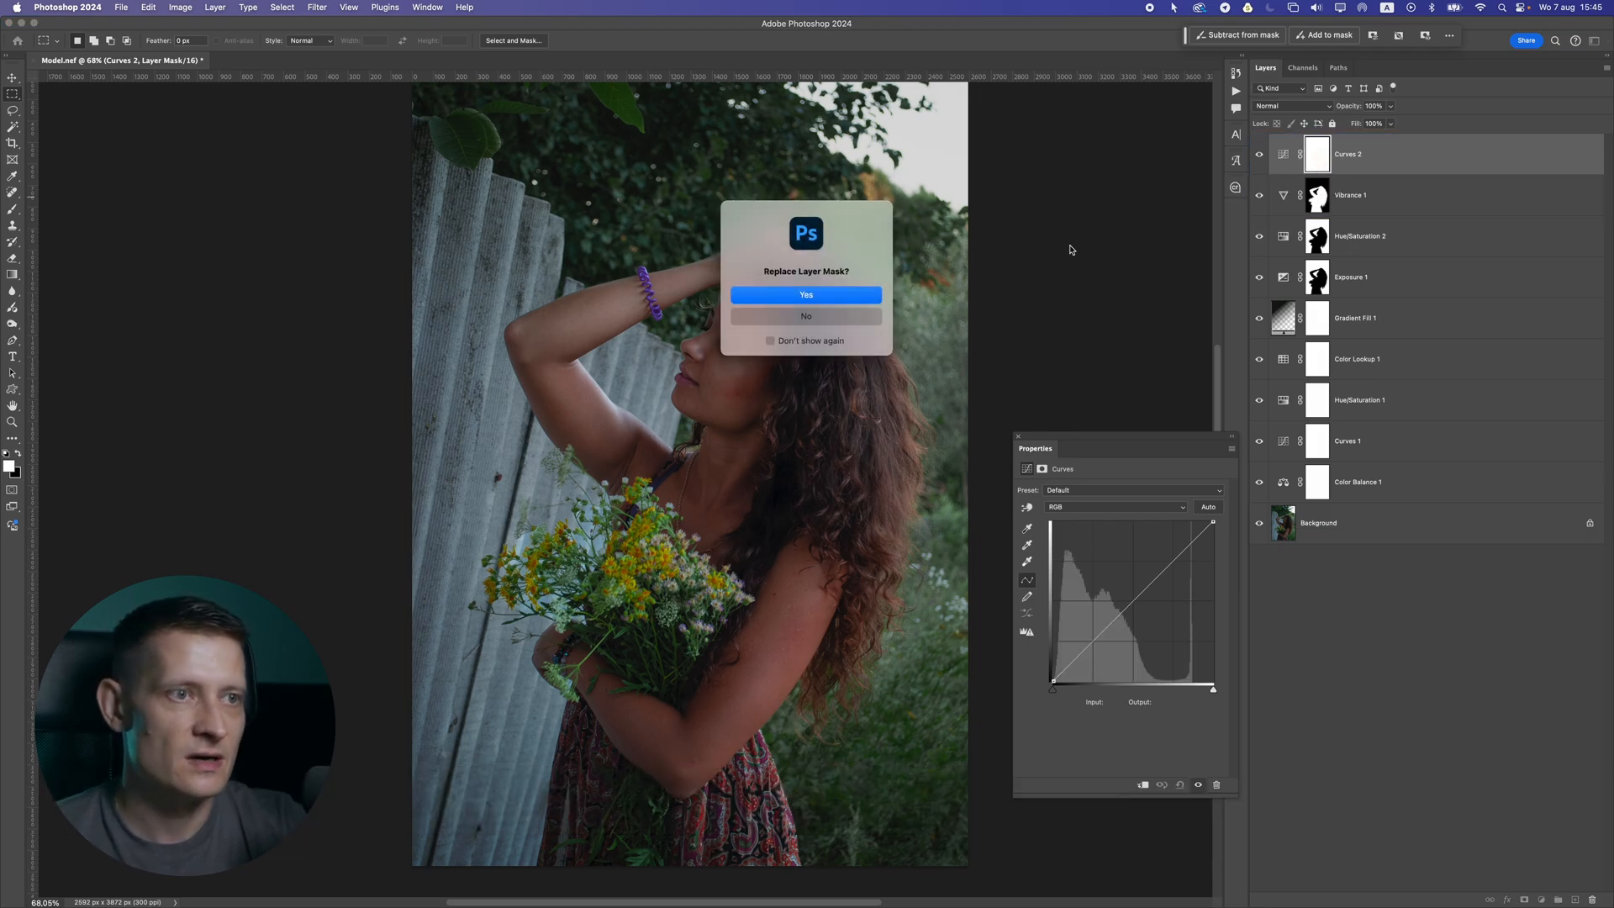
left_click(835, 293)
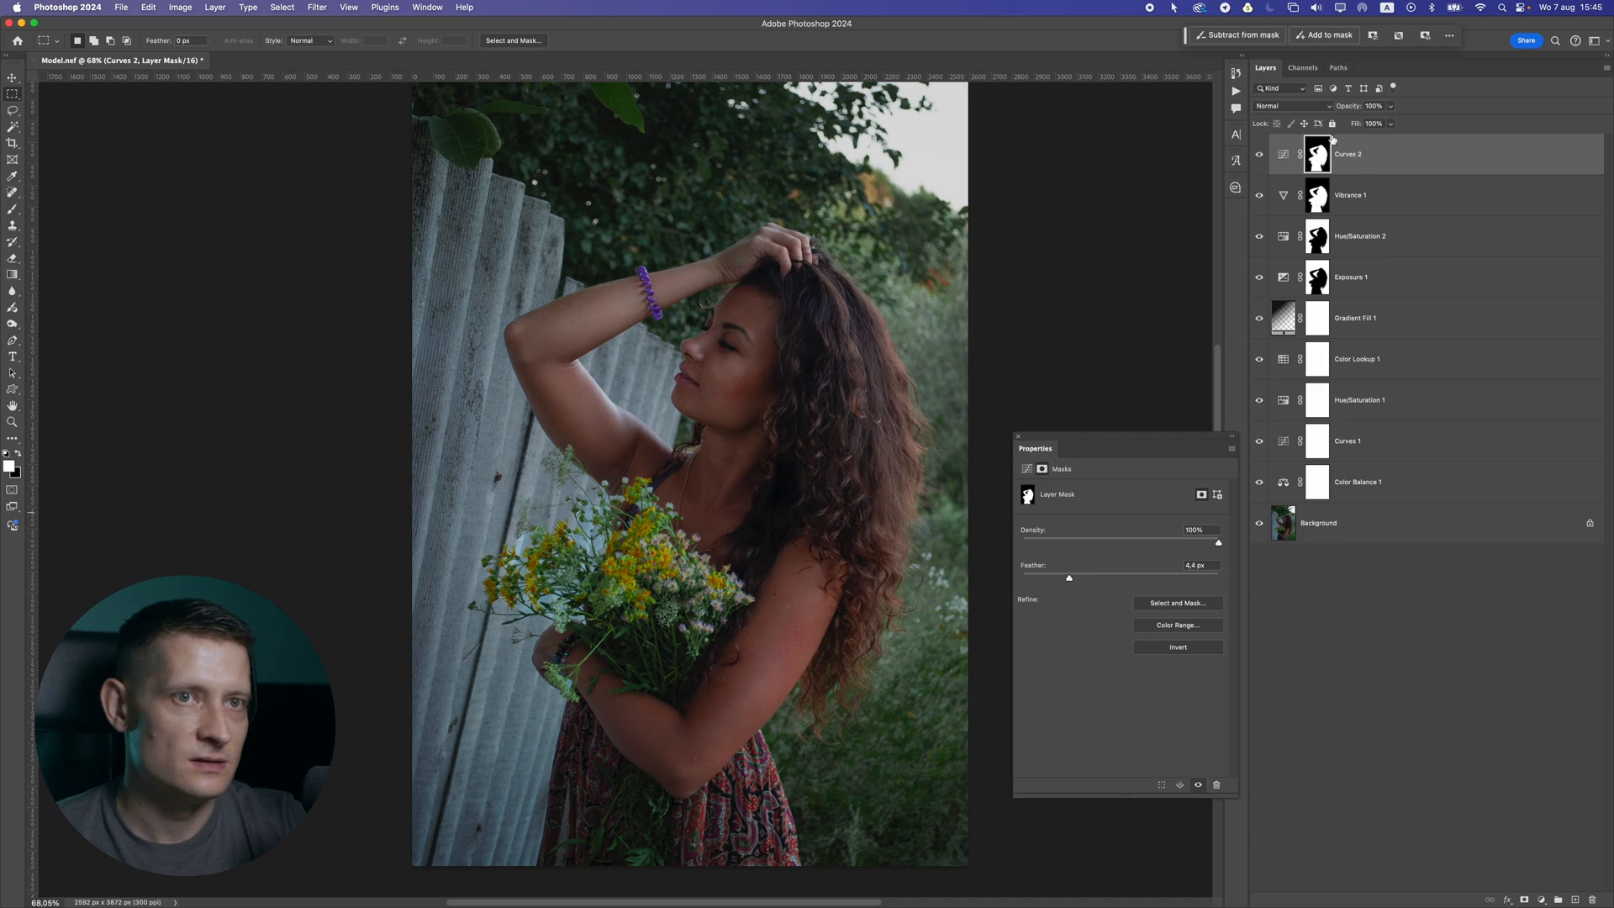
Shape the model's curve with a shadow point at input 46, output 44 and a highlight point at input 167, output 176
left_click(1285, 153)
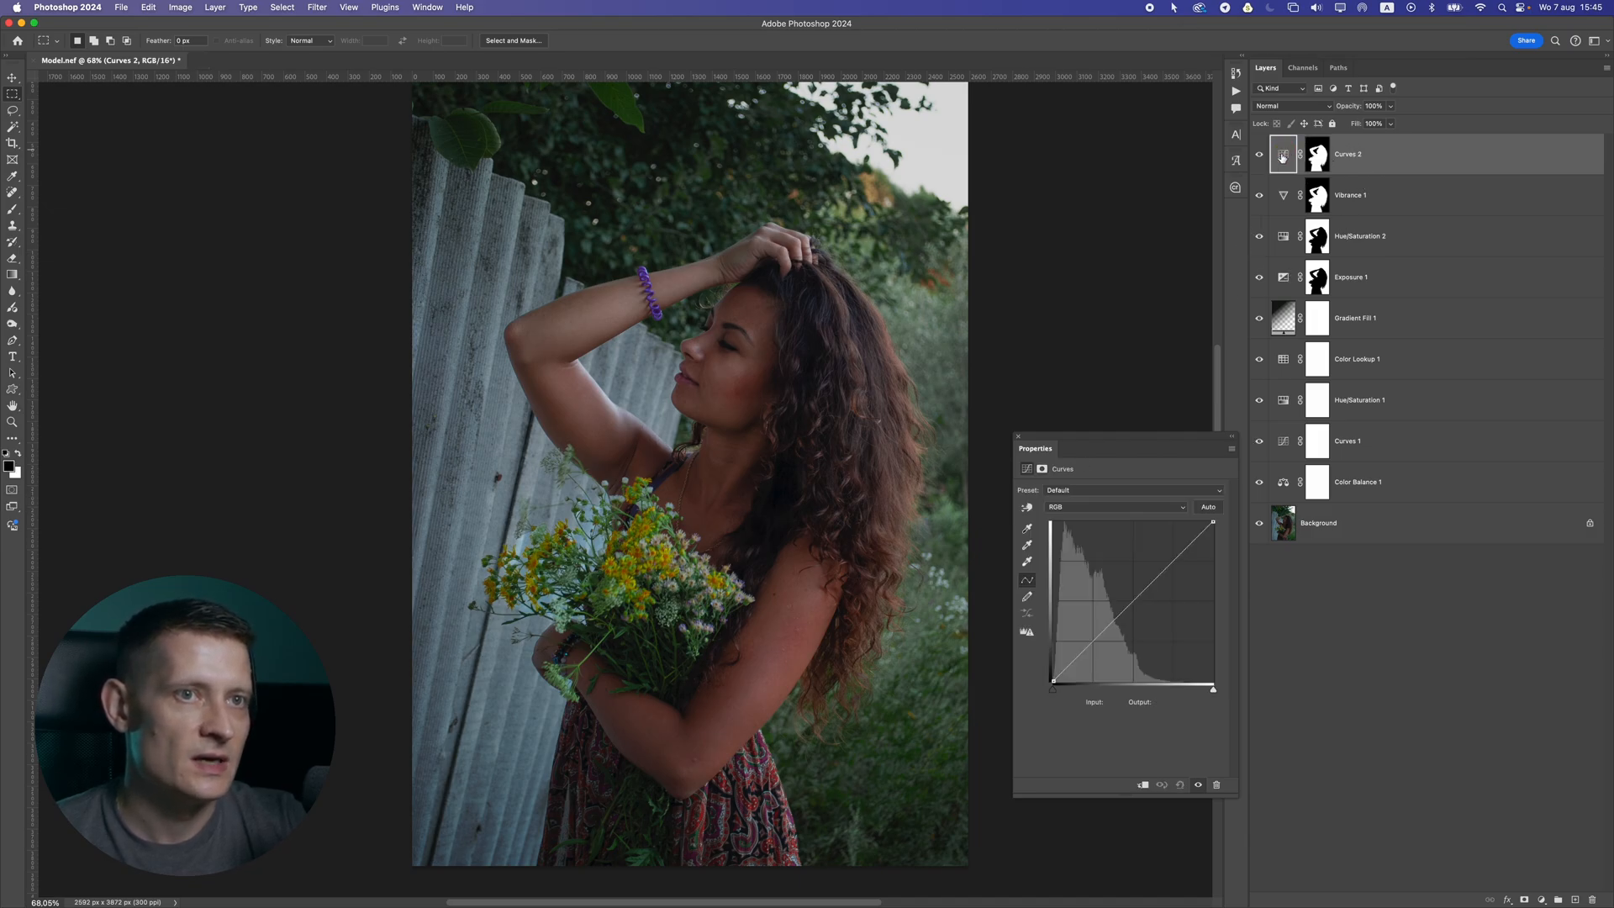
mouse_move(1177, 562)
left_mouse_down()
mouse_move(1163, 548)
mouse_move(1153, 575)
left_mouse_up()
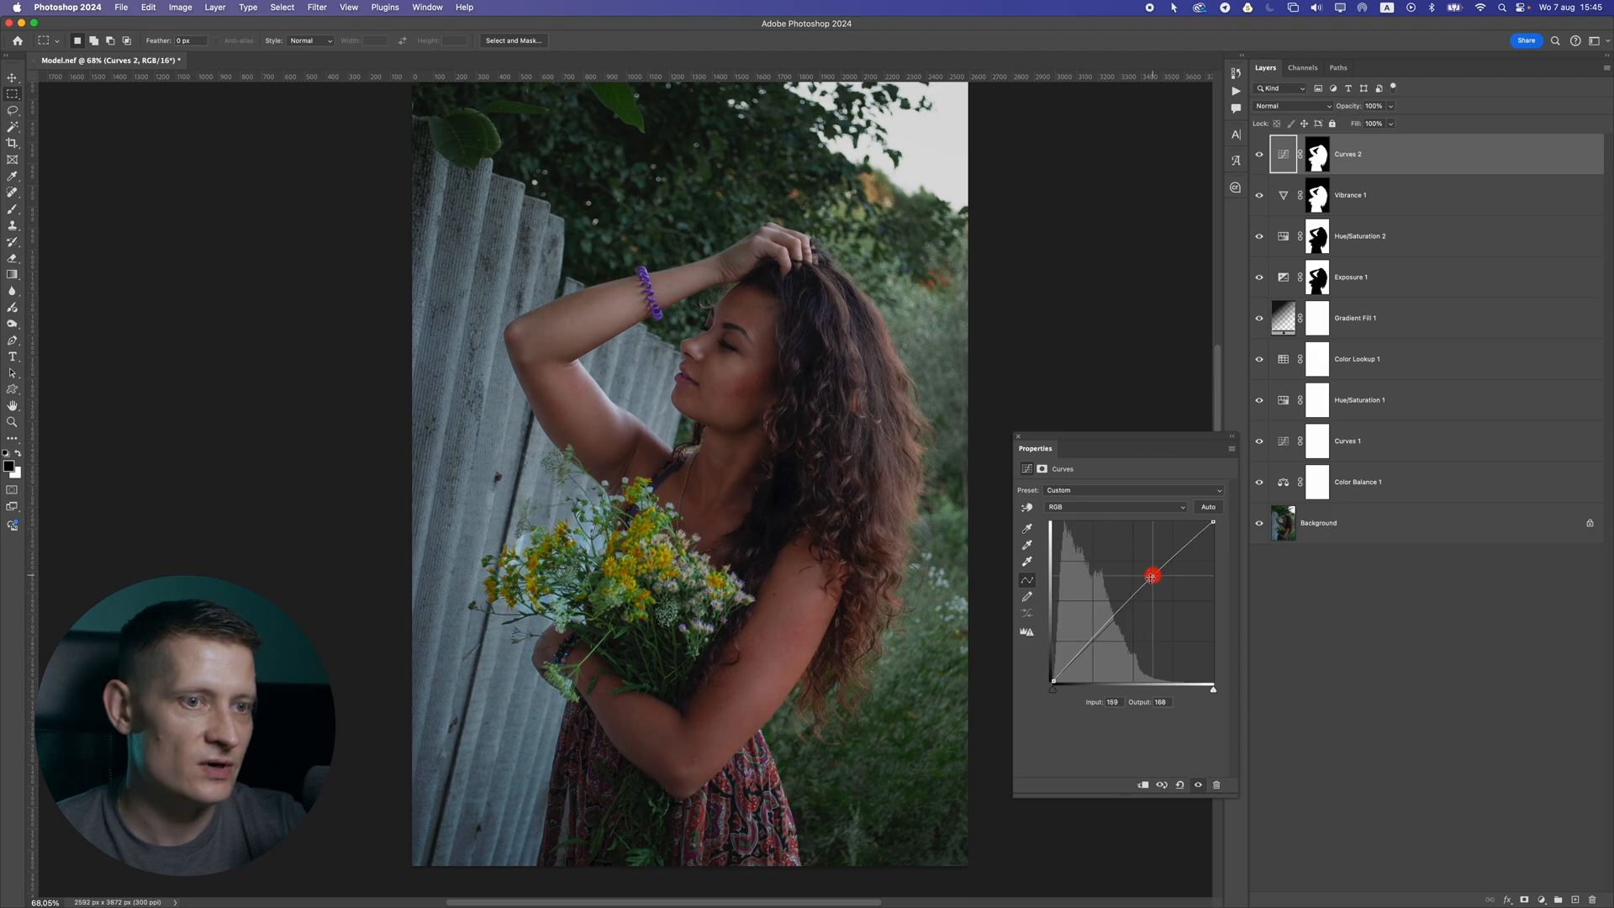
left_click(1084, 654)
left_click_drag(1085, 654, 1083, 653)
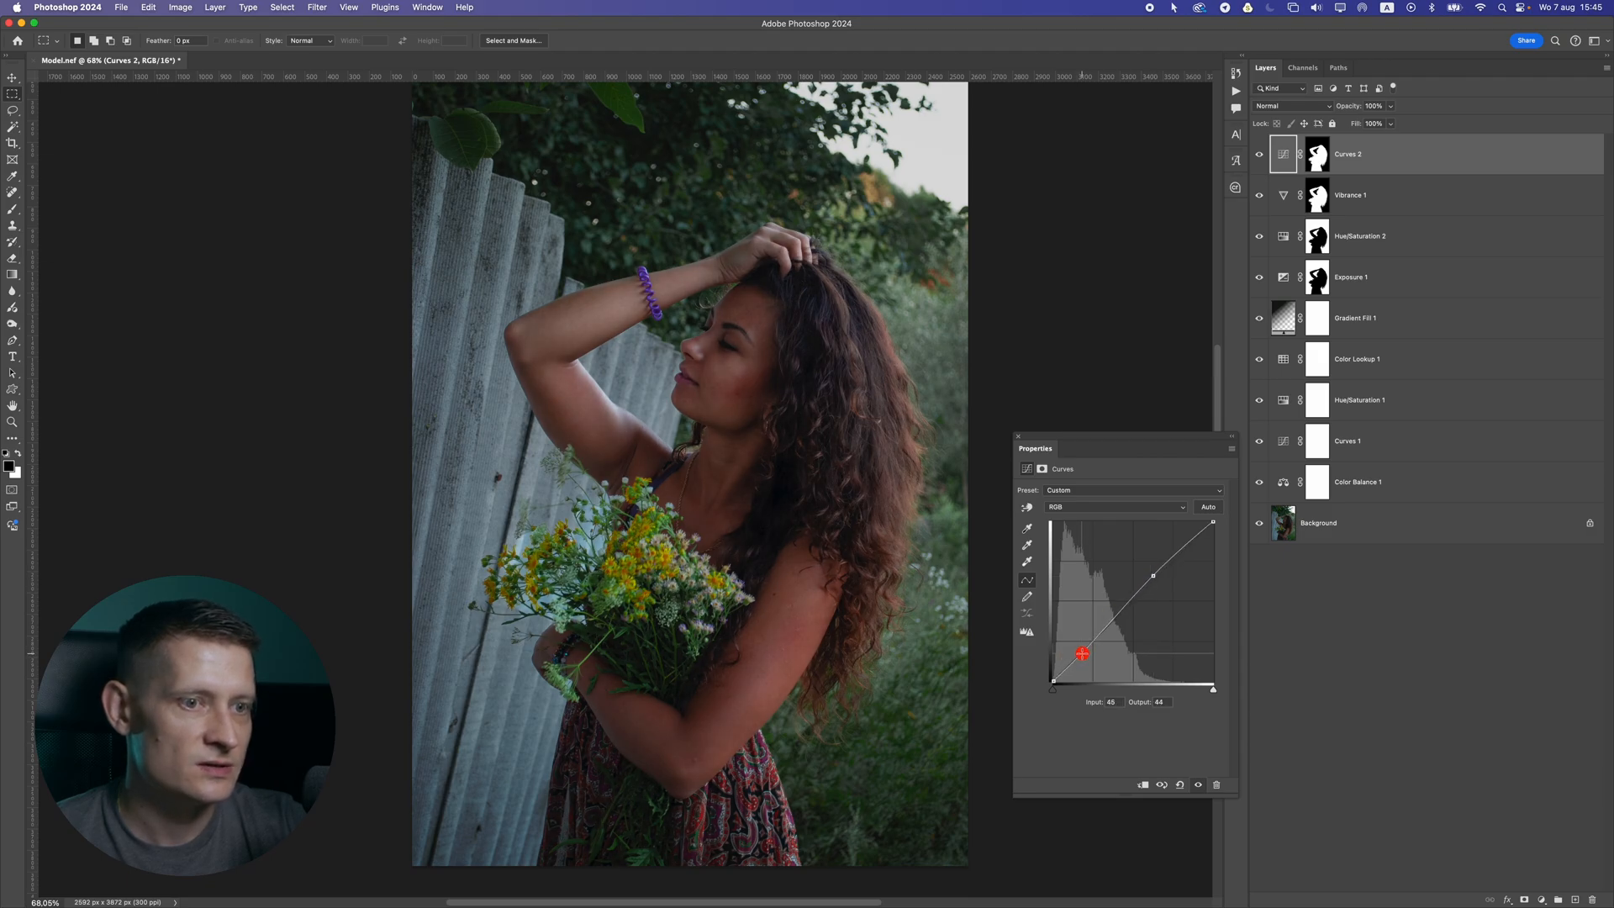
mouse_move(1153, 576)
left_mouse_down()
mouse_move(1139, 567)
mouse_move(1136, 584)
left_mouse_up()
scroll(734, 492, "down", 5)
scroll(734, 495, "up", 4)
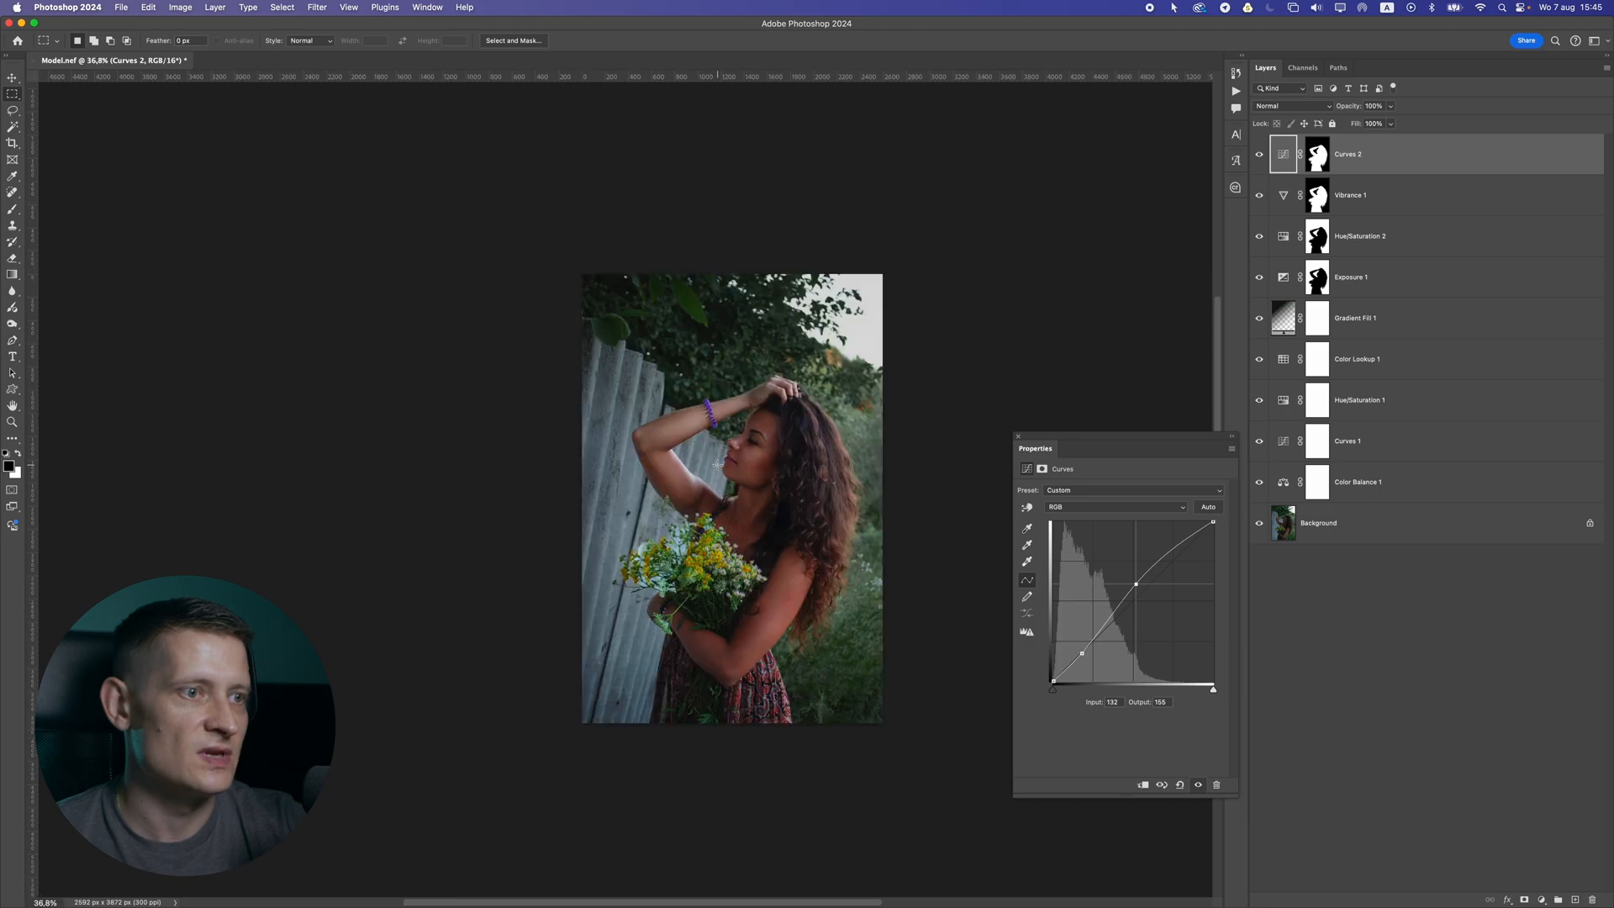
mouse_move(1138, 582)
left_mouse_down()
mouse_move(1163, 555)
mouse_move(1160, 569)
left_mouse_up()
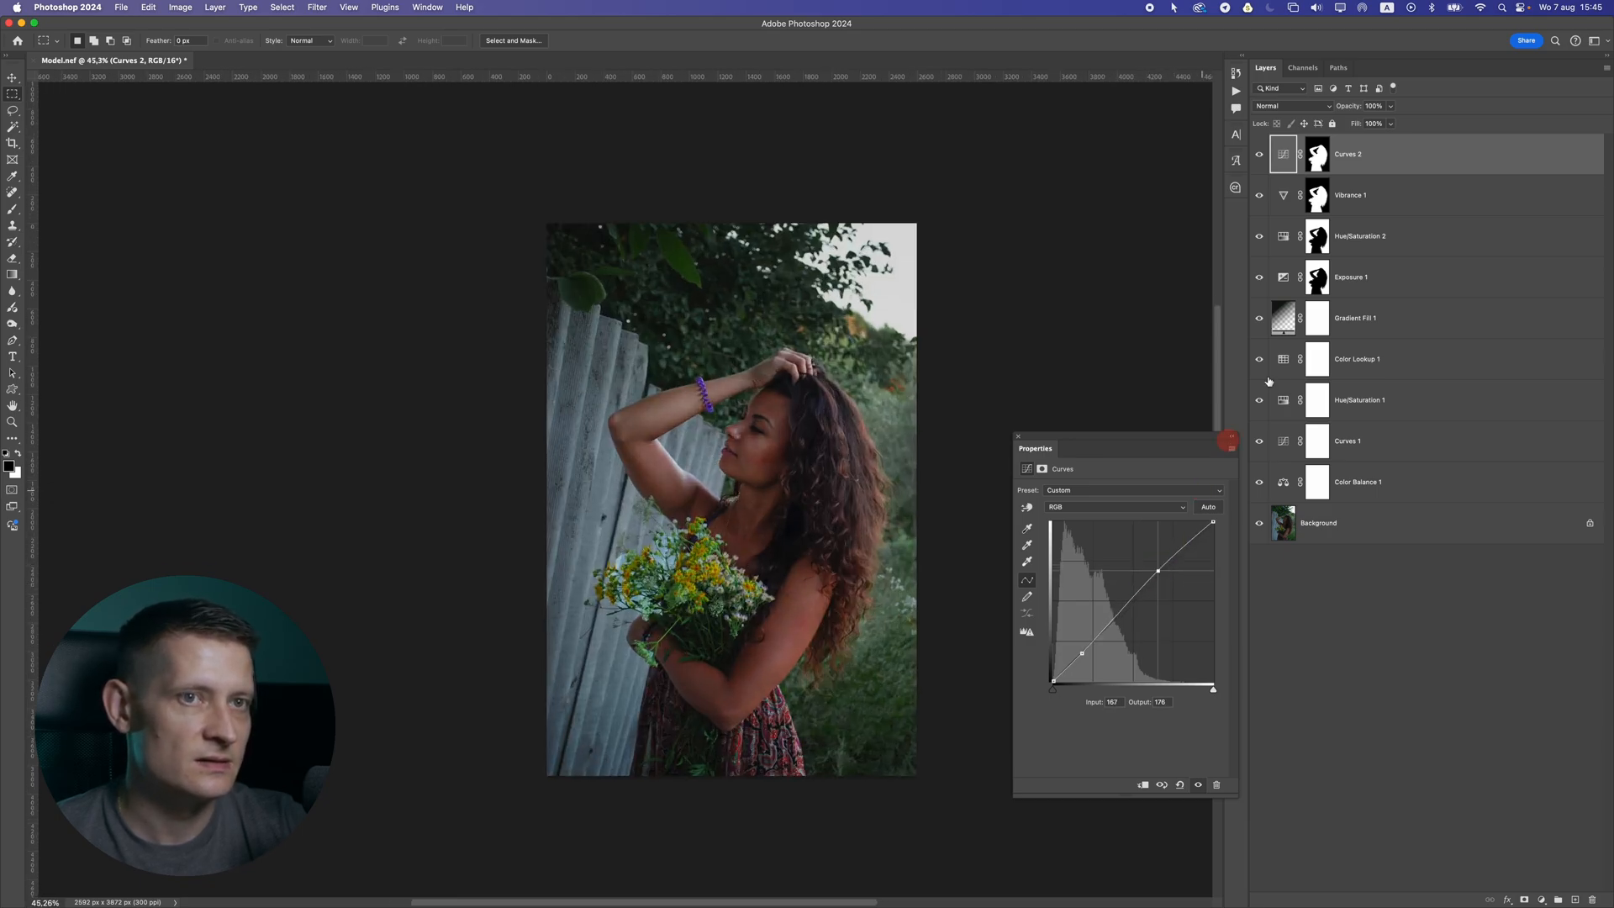
Group all adjustment layers above the Background and toggle the group's visibility to compare the image before and after the edits
left_click(1366, 486, "shift")
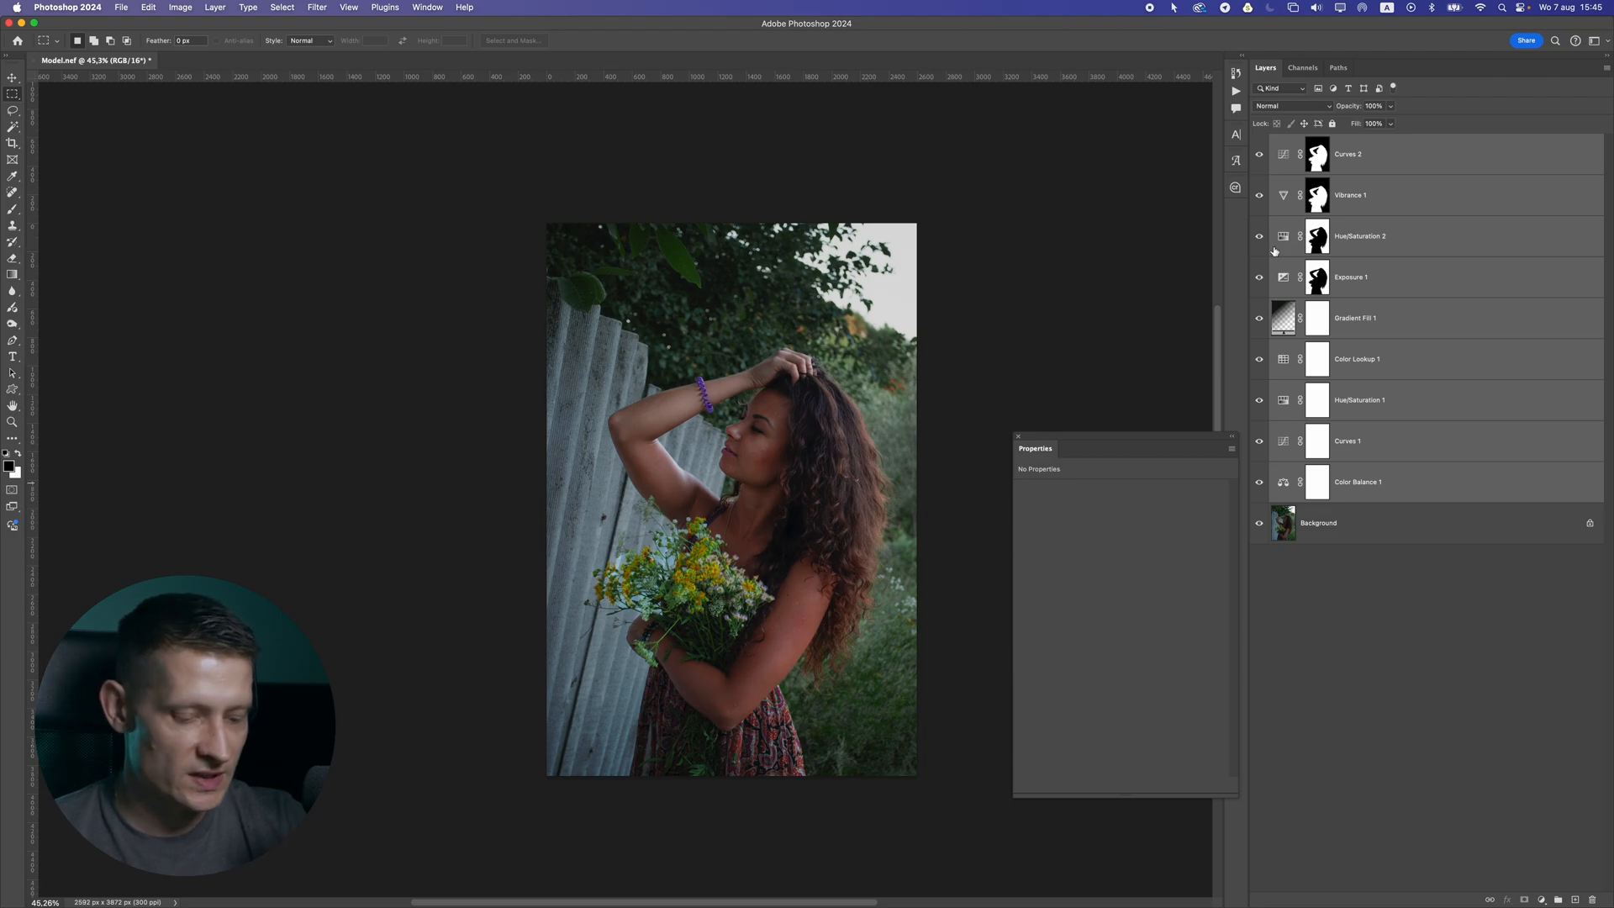
key("super+g")
left_click(1260, 142)
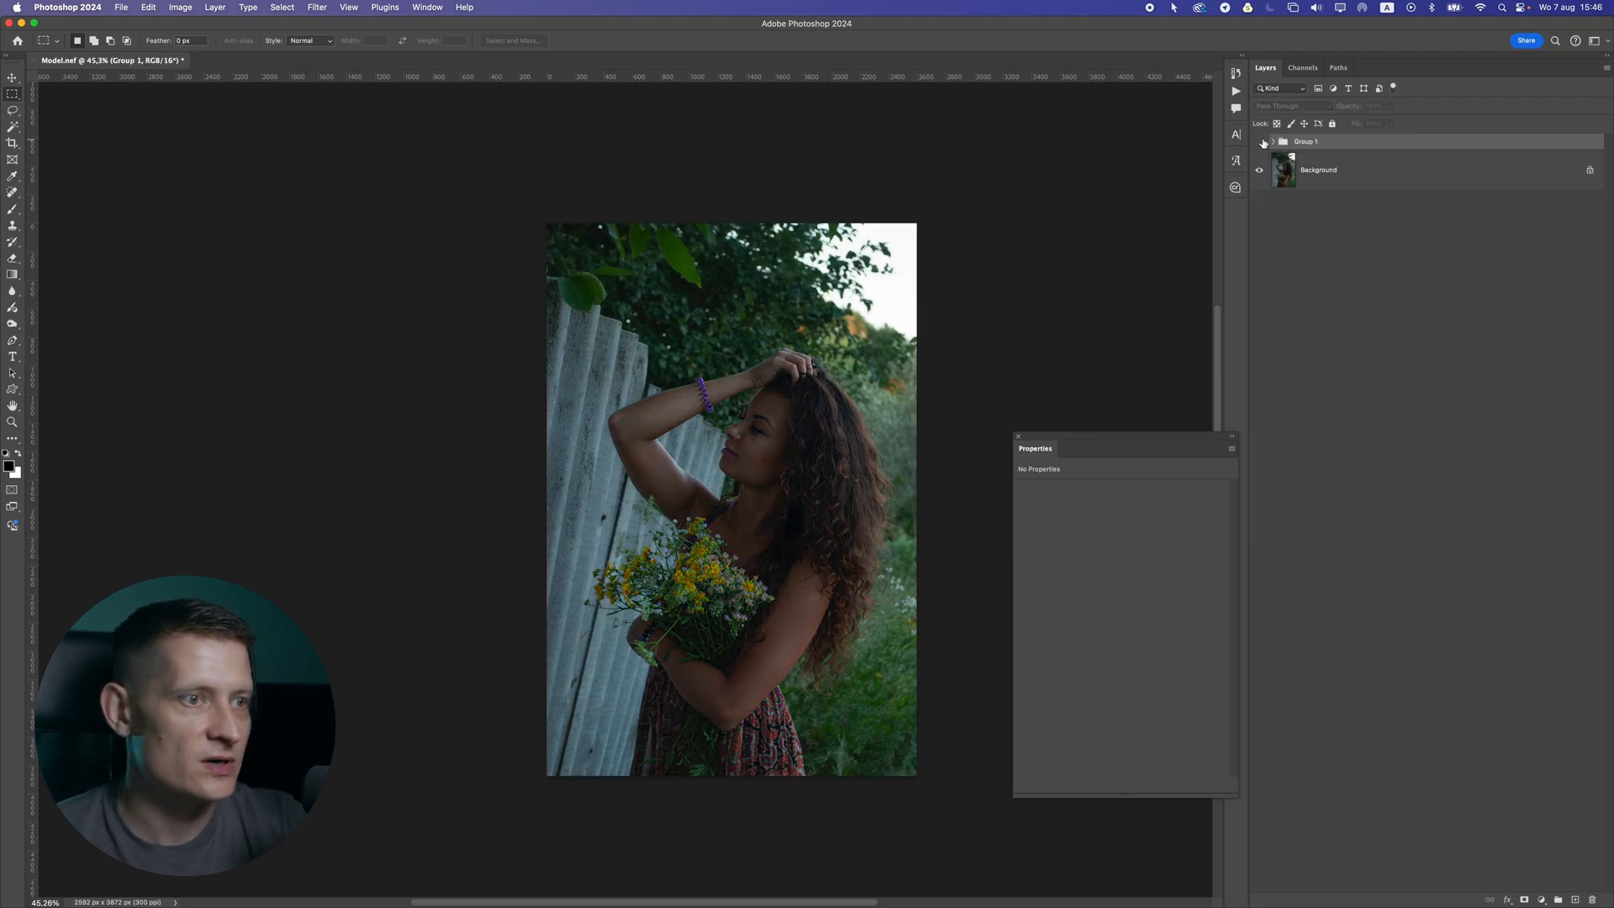
left_click(1260, 142)
left_click(1260, 143)
left_click(1261, 142)
scroll(758, 458, "up", 5)
scroll(758, 458, "down", 5)
scroll(765, 450, "up", 5)
scroll(775, 440, "down", 1)
scroll(774, 440, "up", 1)
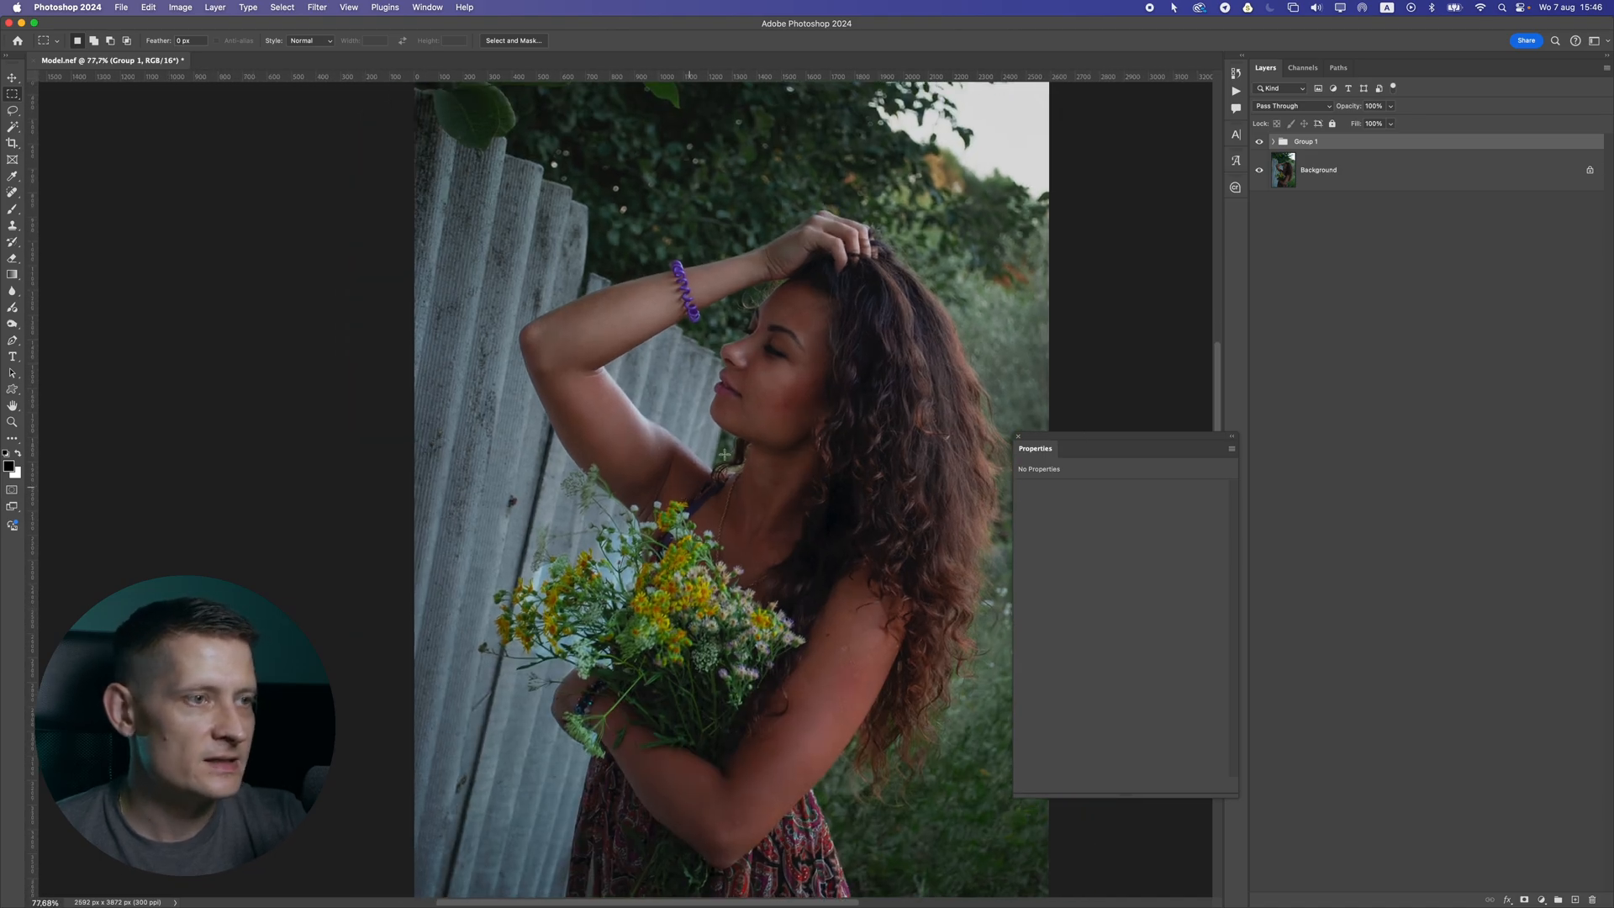
Stamp all visible layers onto a new top layer and apply the Depth Blur neural filter to it with blur strength 42
left_click(1575, 900)
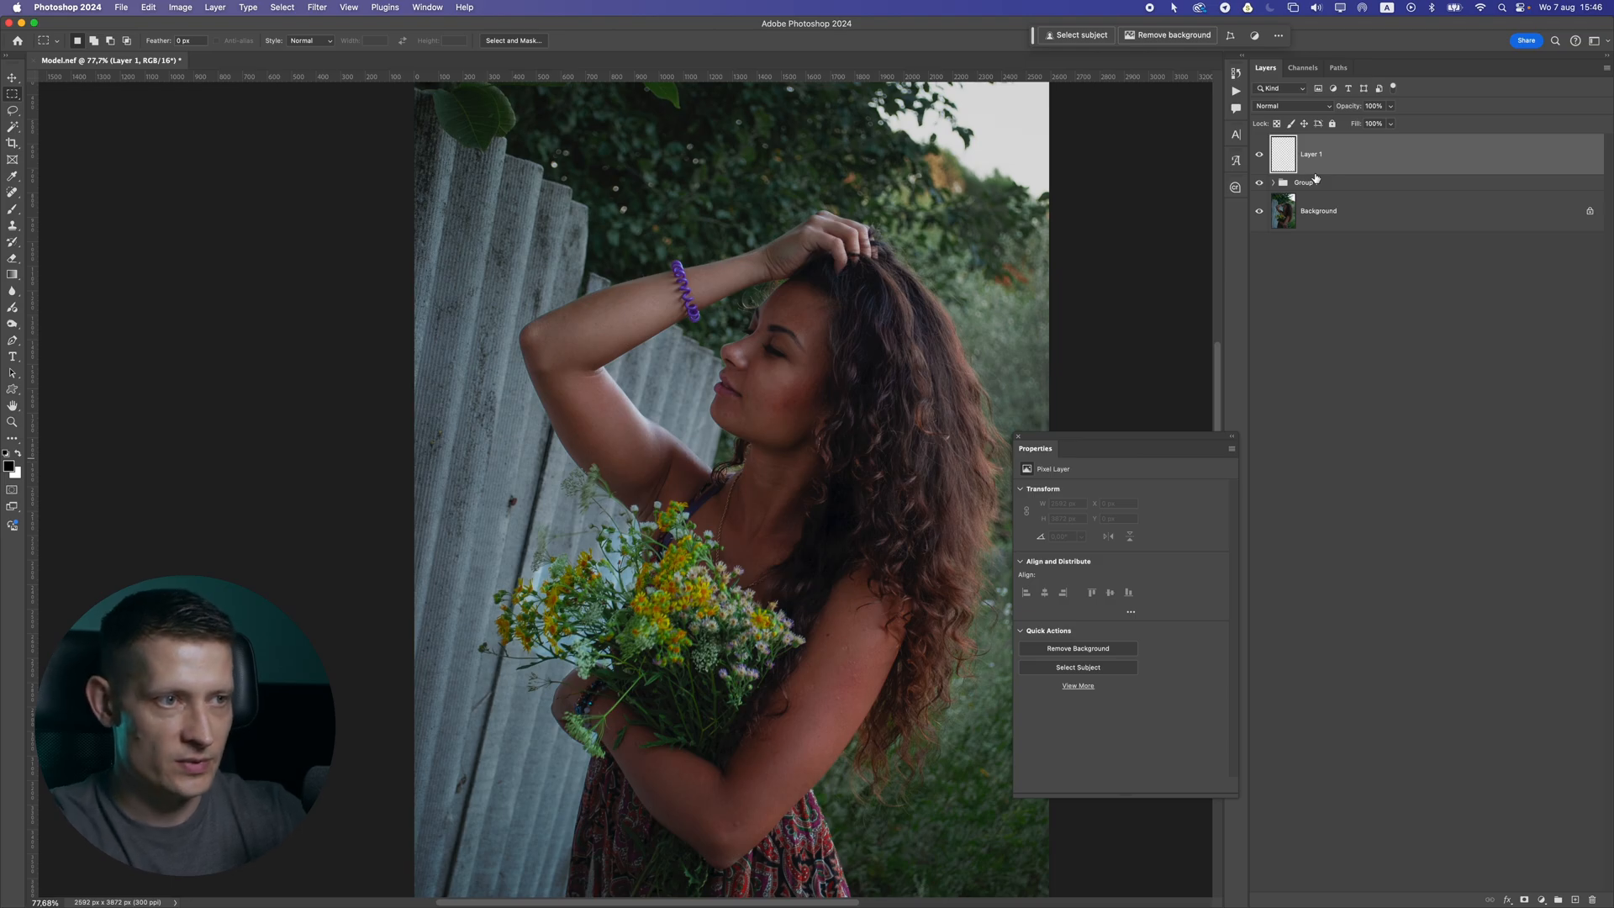
key("super+alt+shift+e")
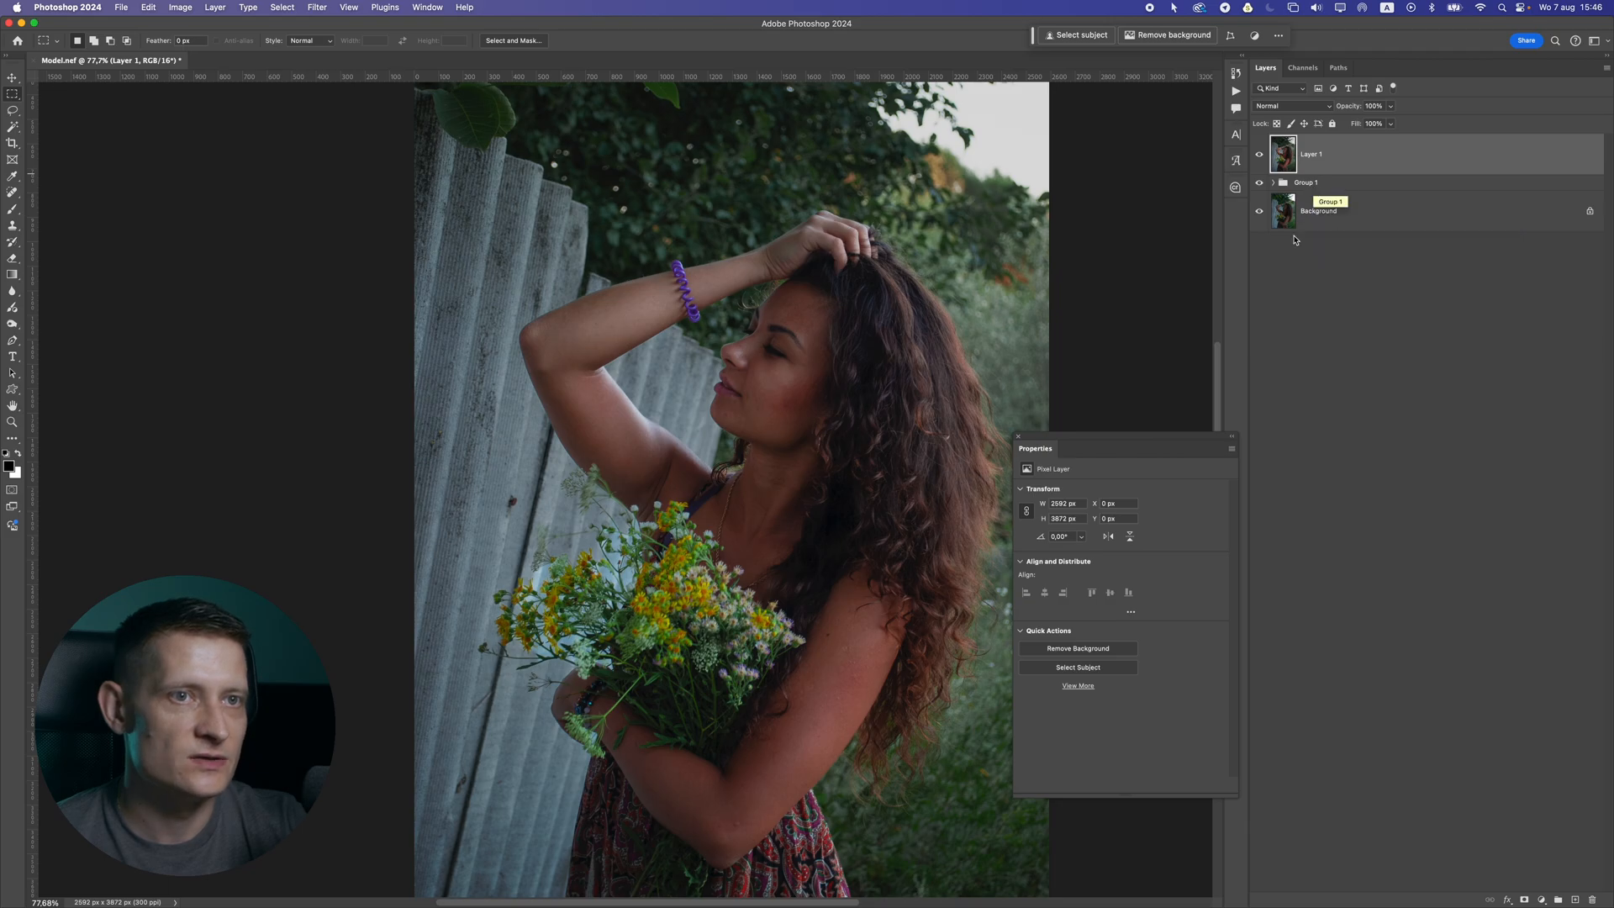
left_click(318, 7)
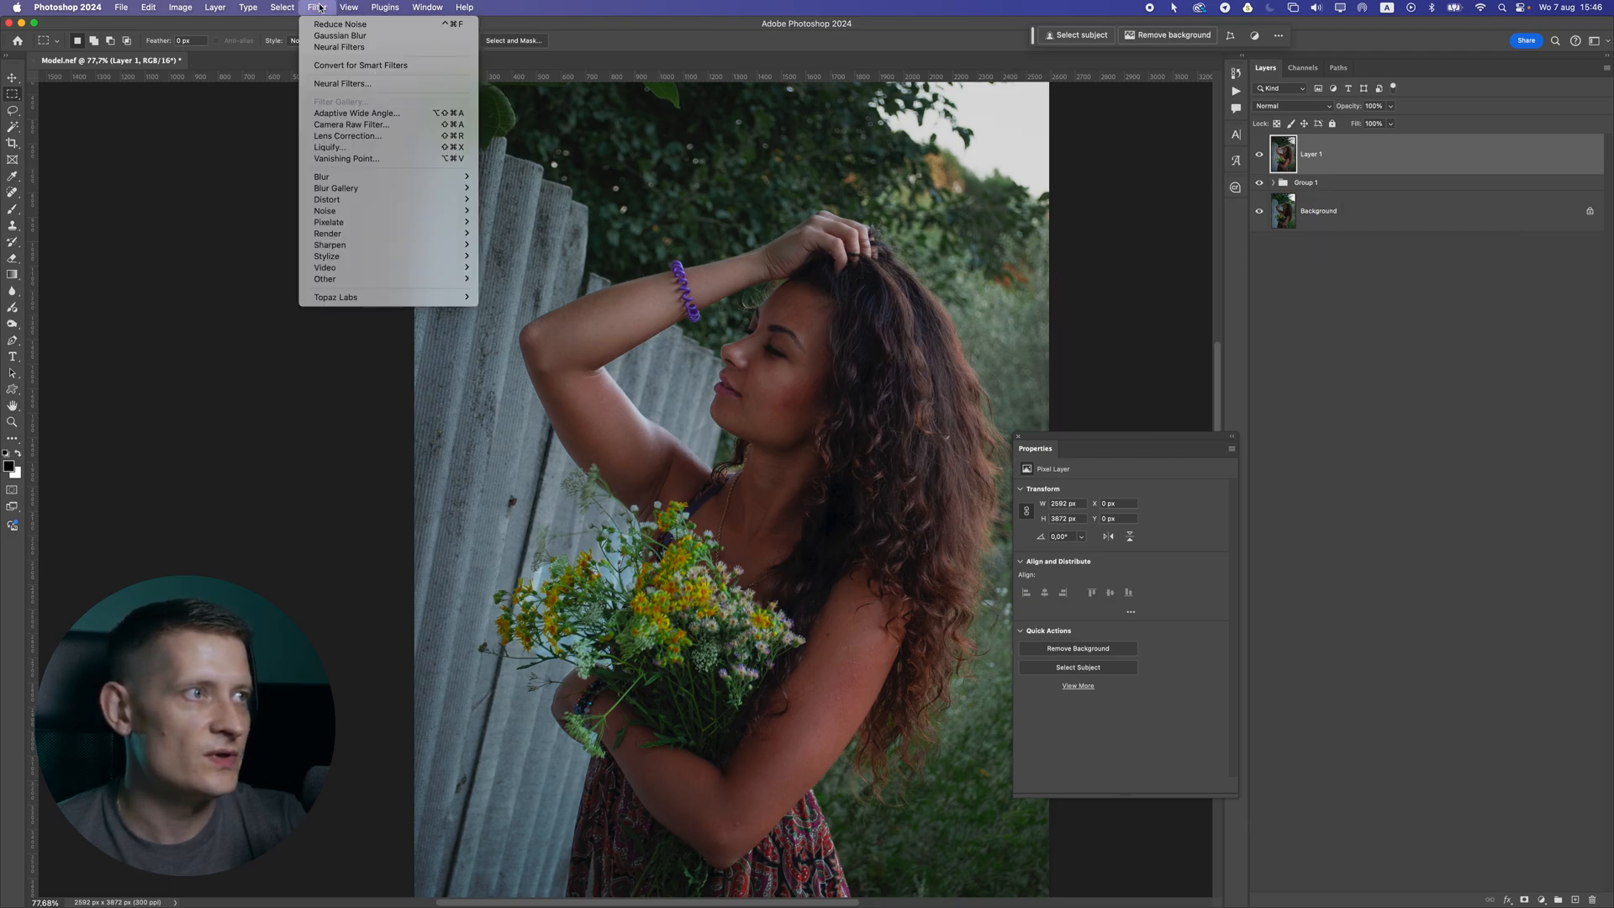
left_click(361, 85)
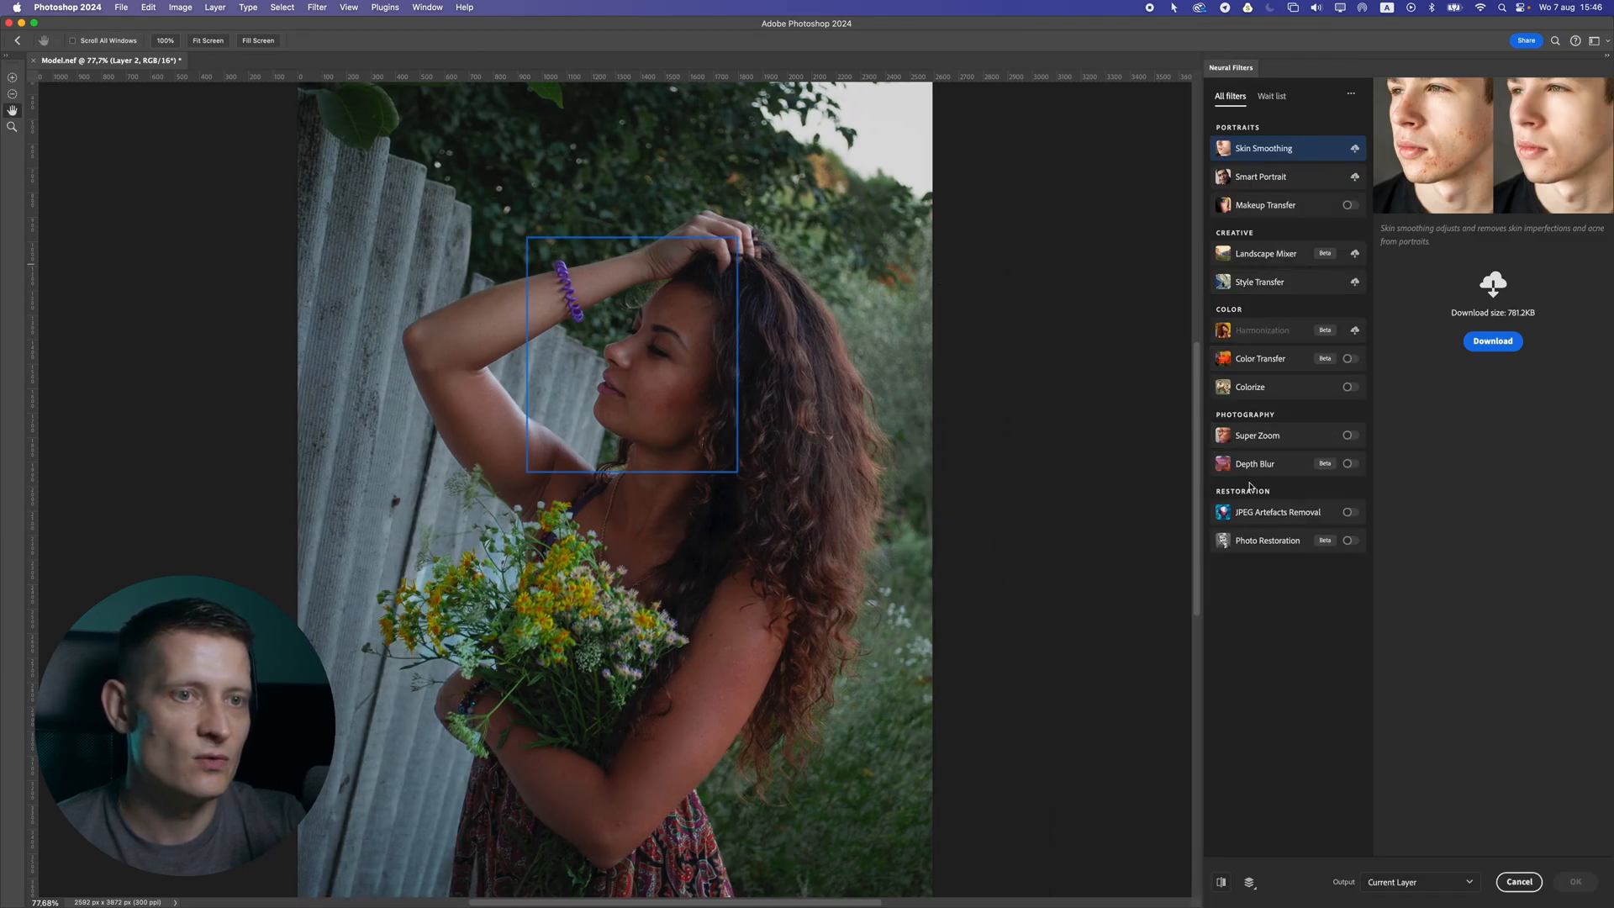
left_click(1349, 464)
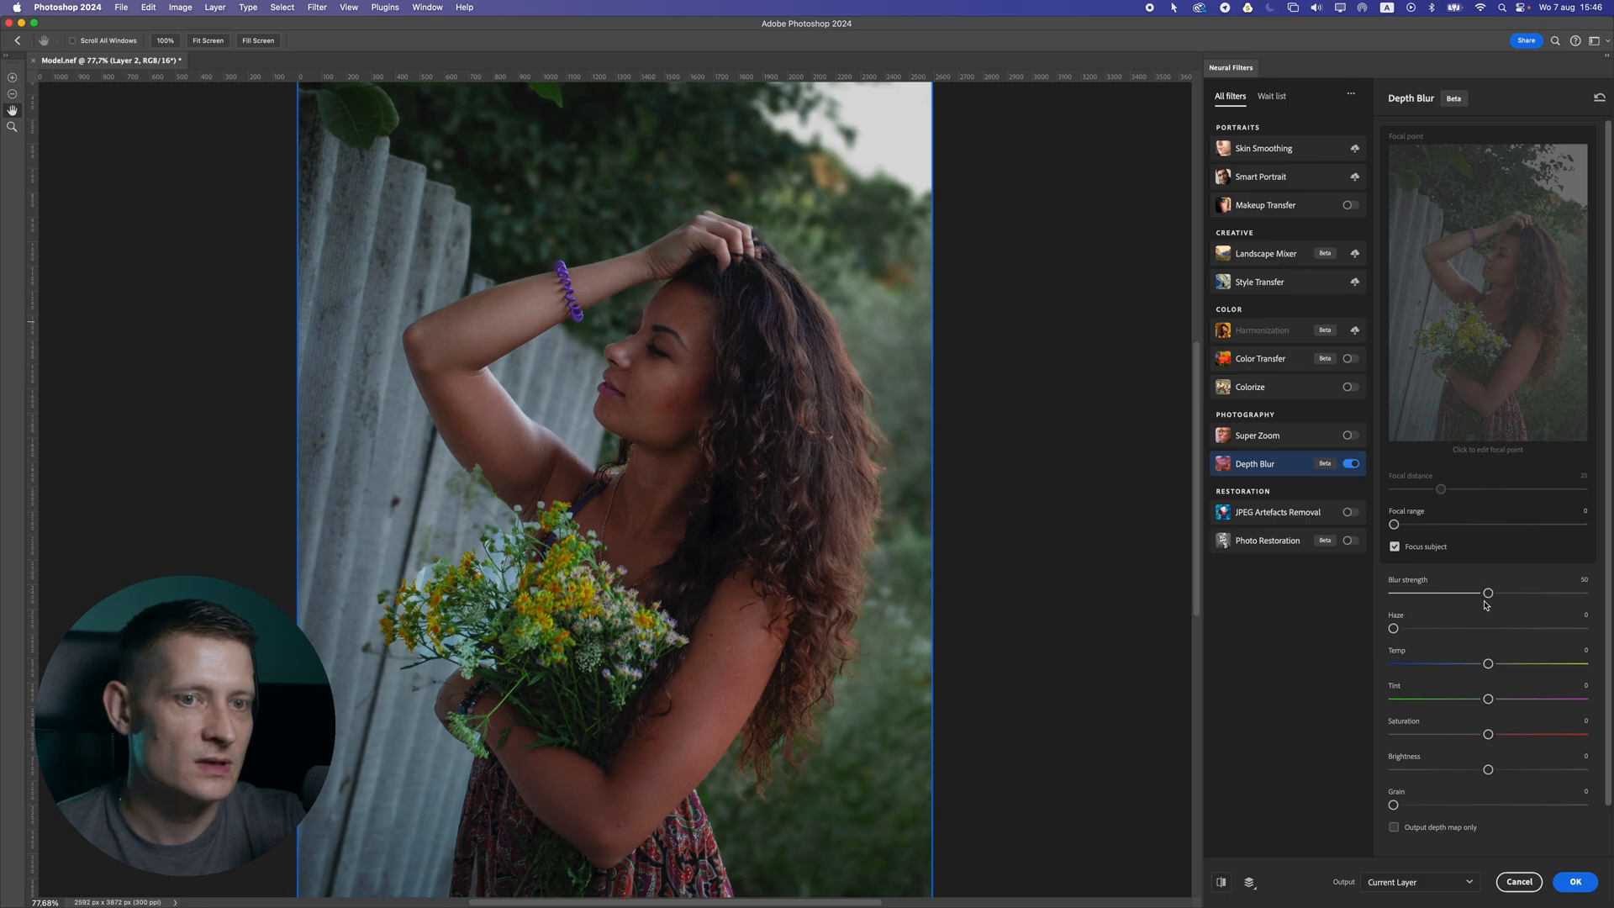
left_click_drag(1432, 599, 1491, 594)
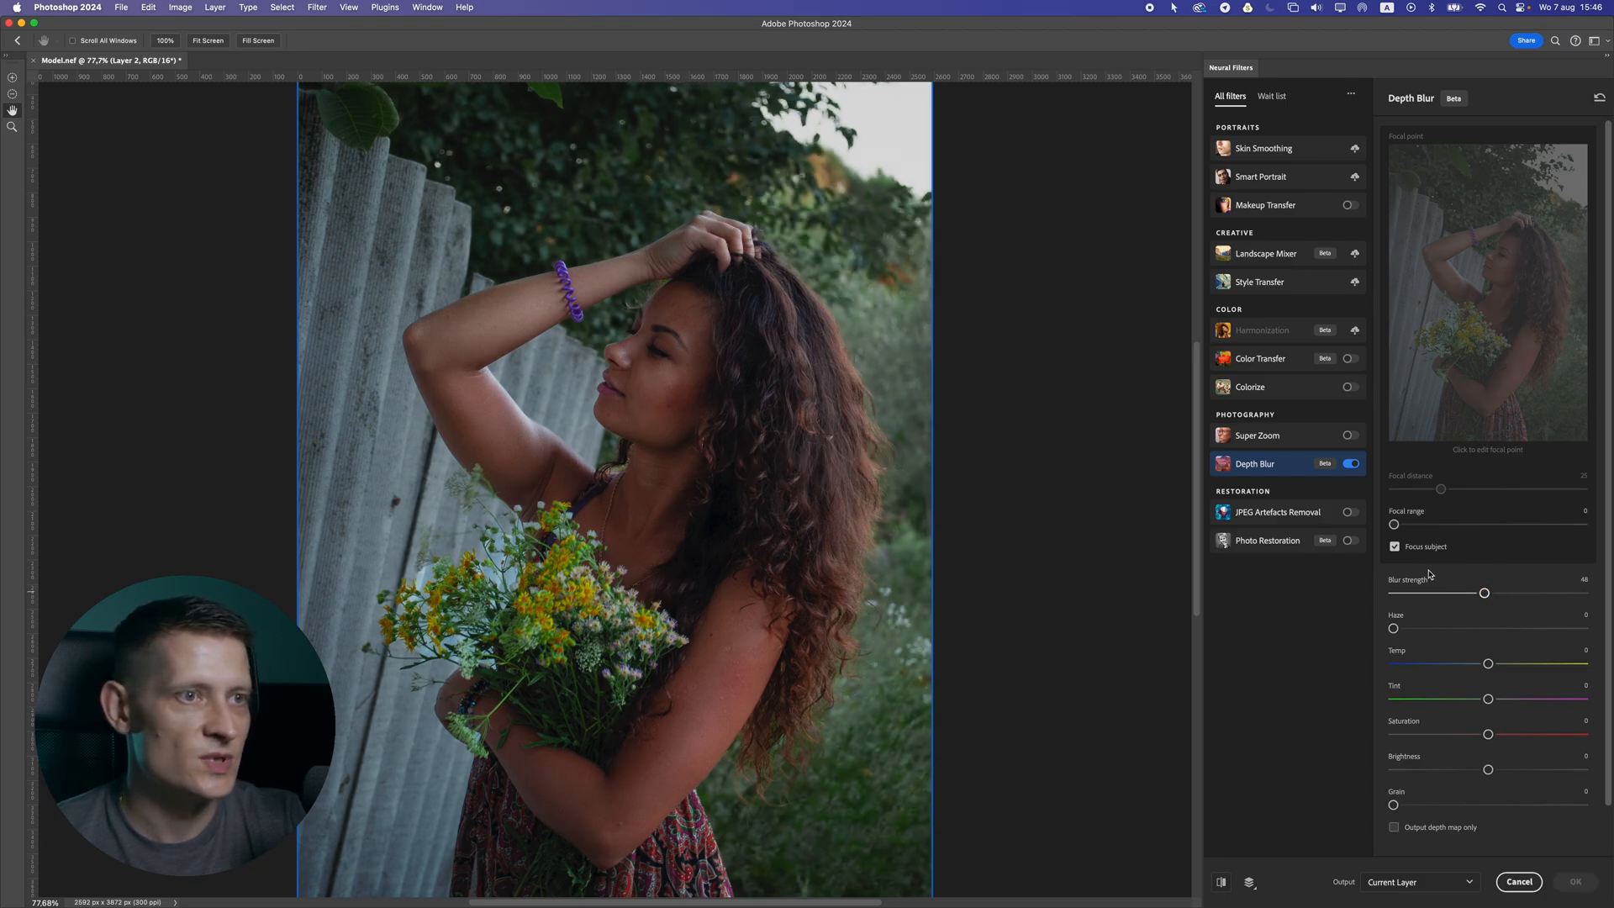
left_click_drag(1484, 593, 1473, 593)
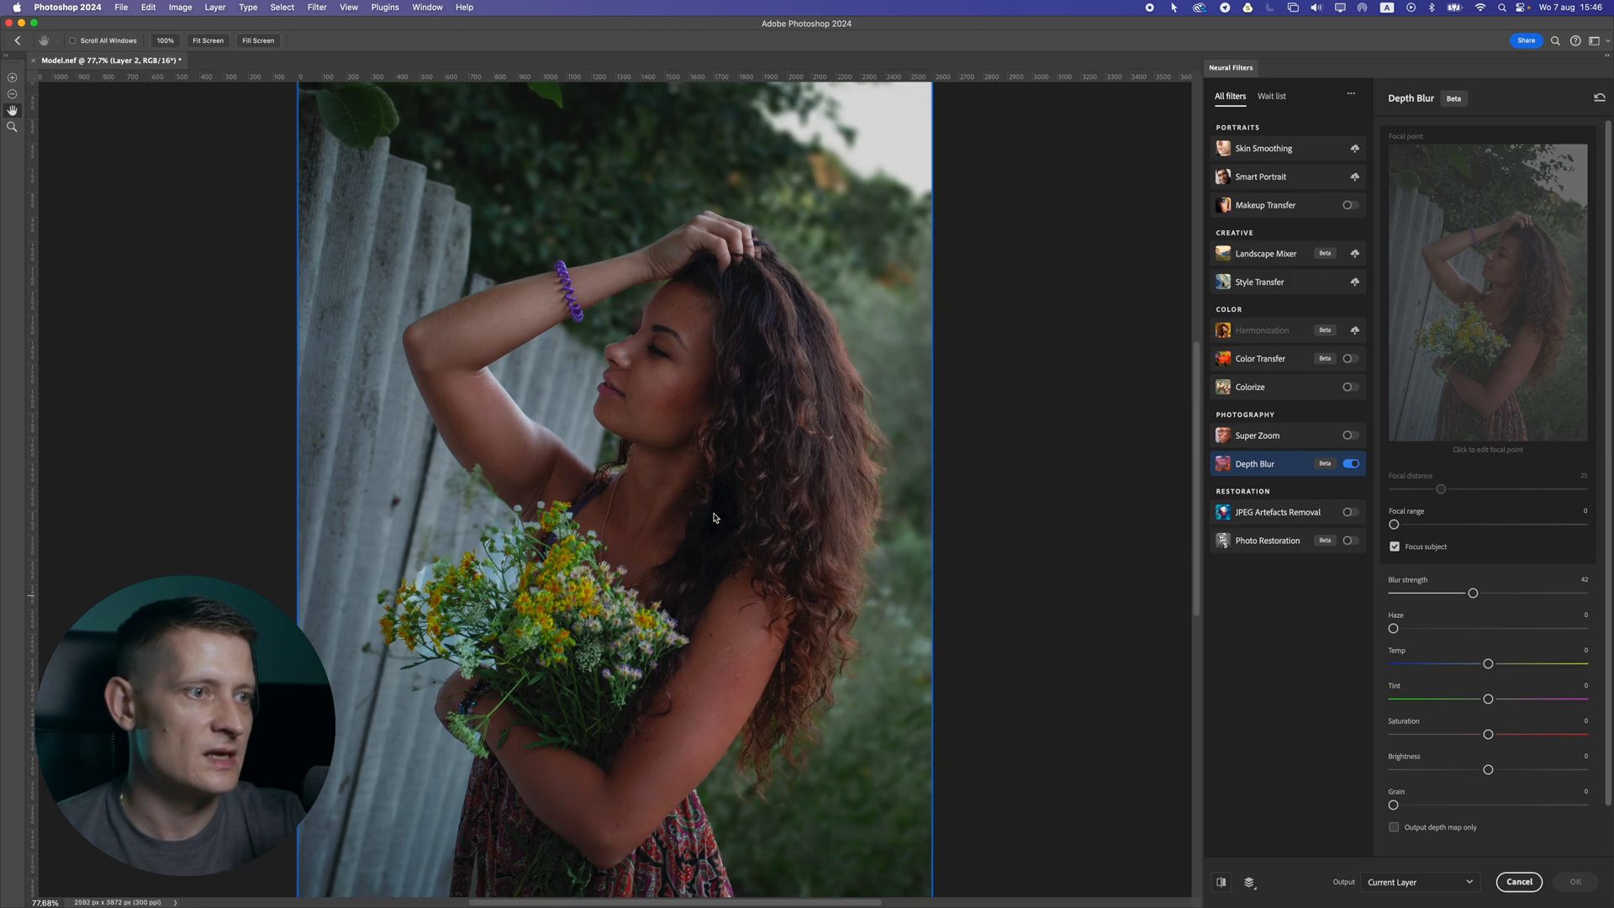
left_click(1576, 882)
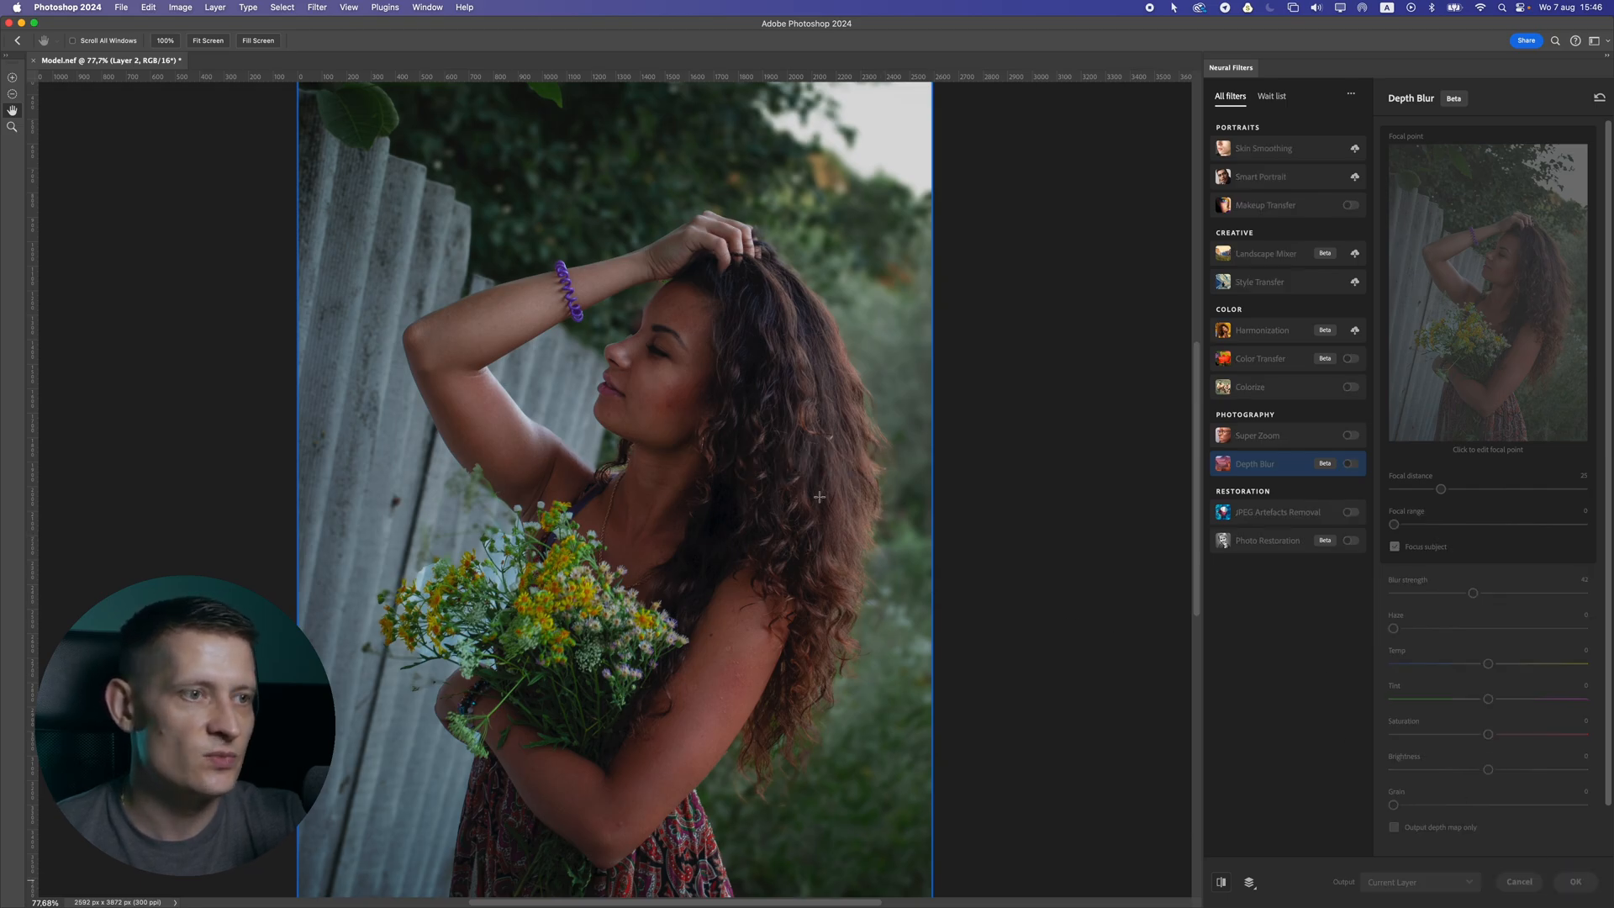
Soften the sharp leftover edges around the nose bridge, forehead and raised arm with the Blur tool at 100% strength
scroll(622, 330, "up", 5)
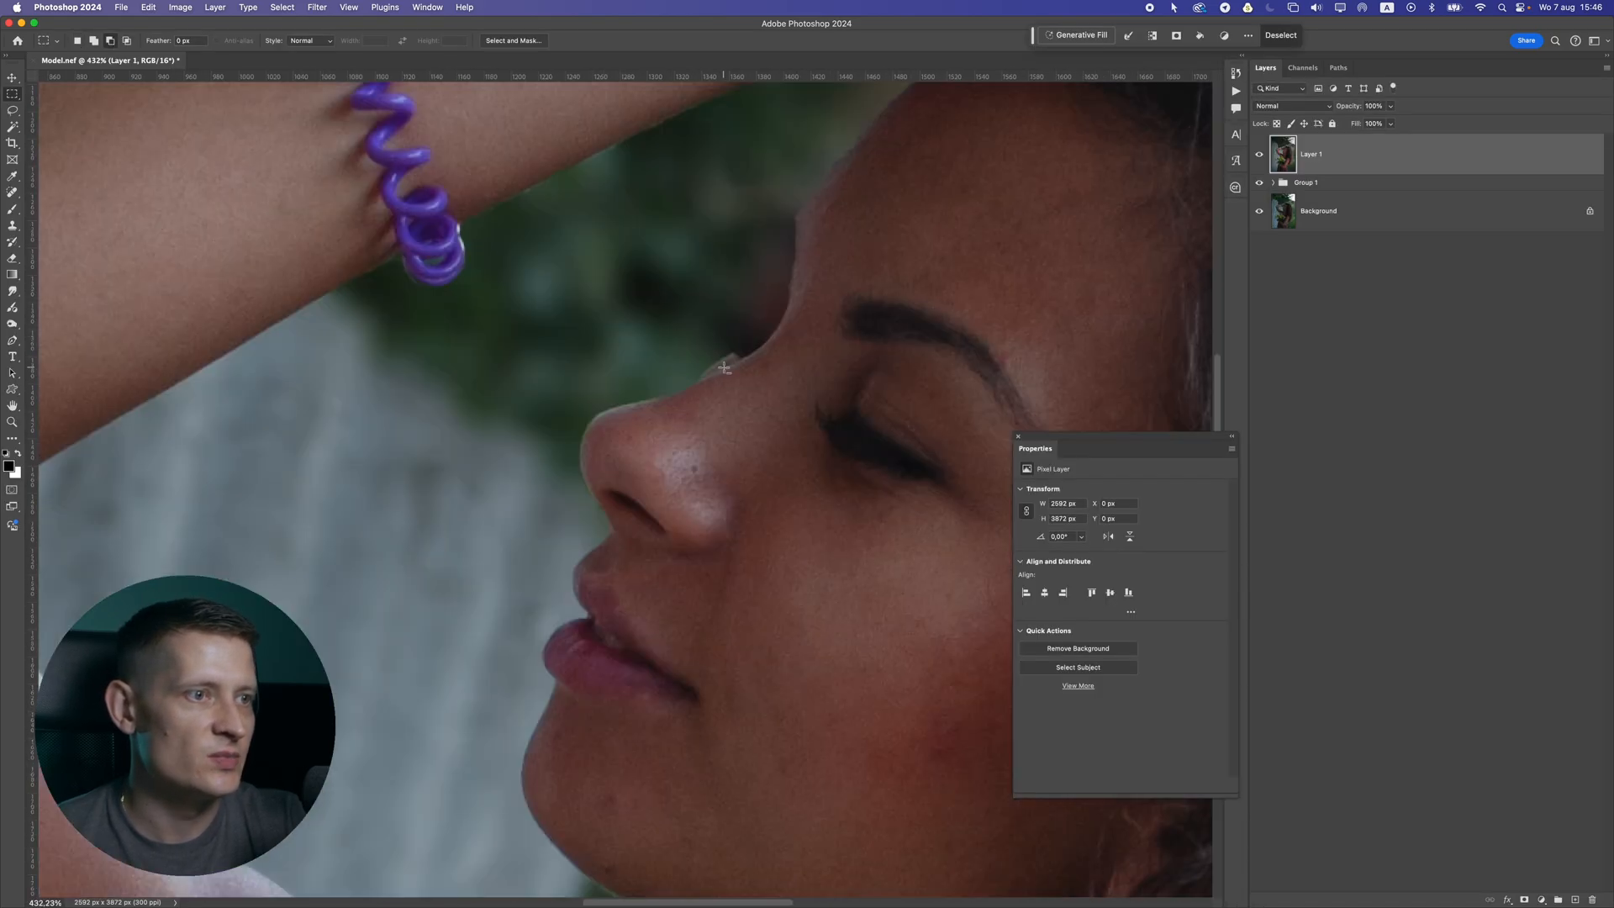
left_click(13, 326)
left_click(12, 291)
left_click(53, 289)
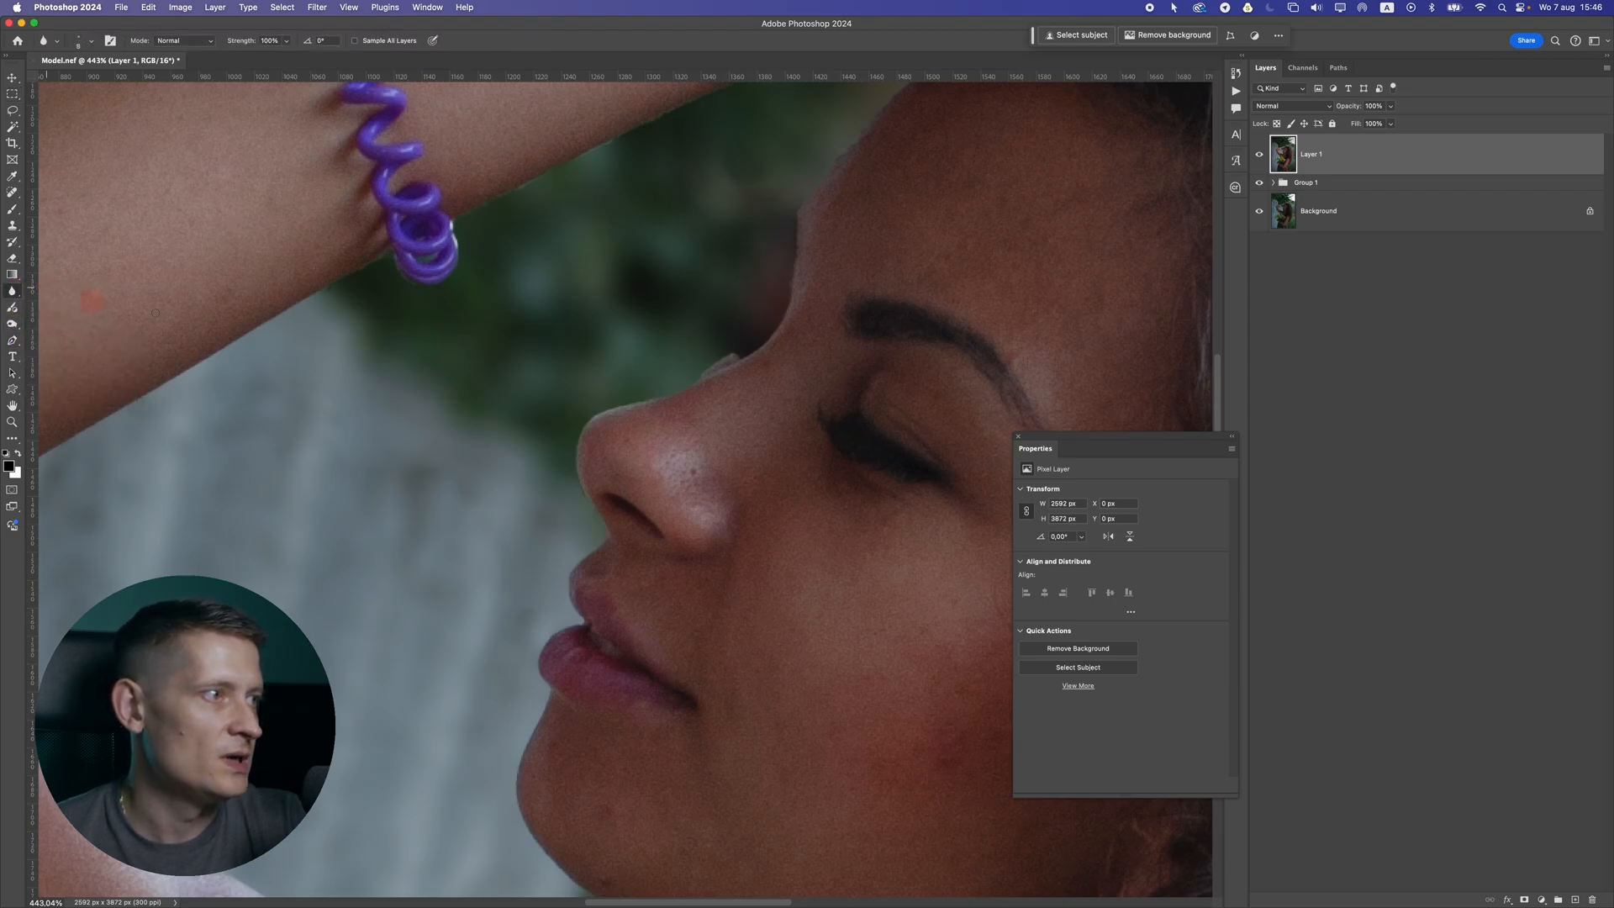
mouse_move(691, 376)
left_mouse_down()
mouse_move(741, 345)
mouse_move(663, 382)
left_mouse_up()
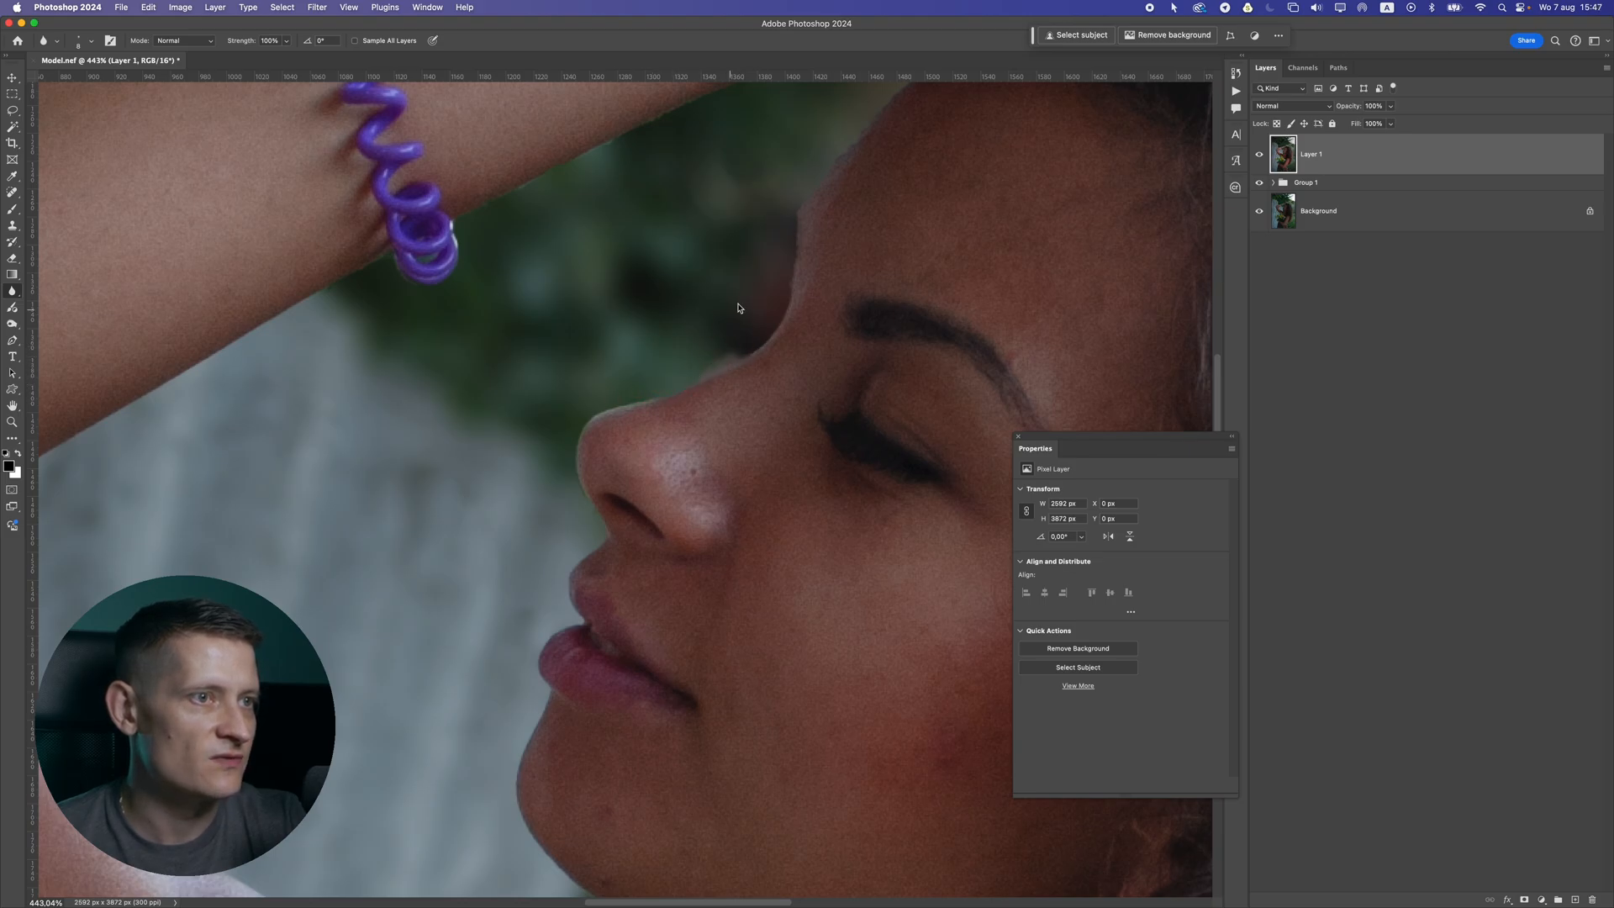
scroll(732, 312, "up", 3)
left_click(780, 411)
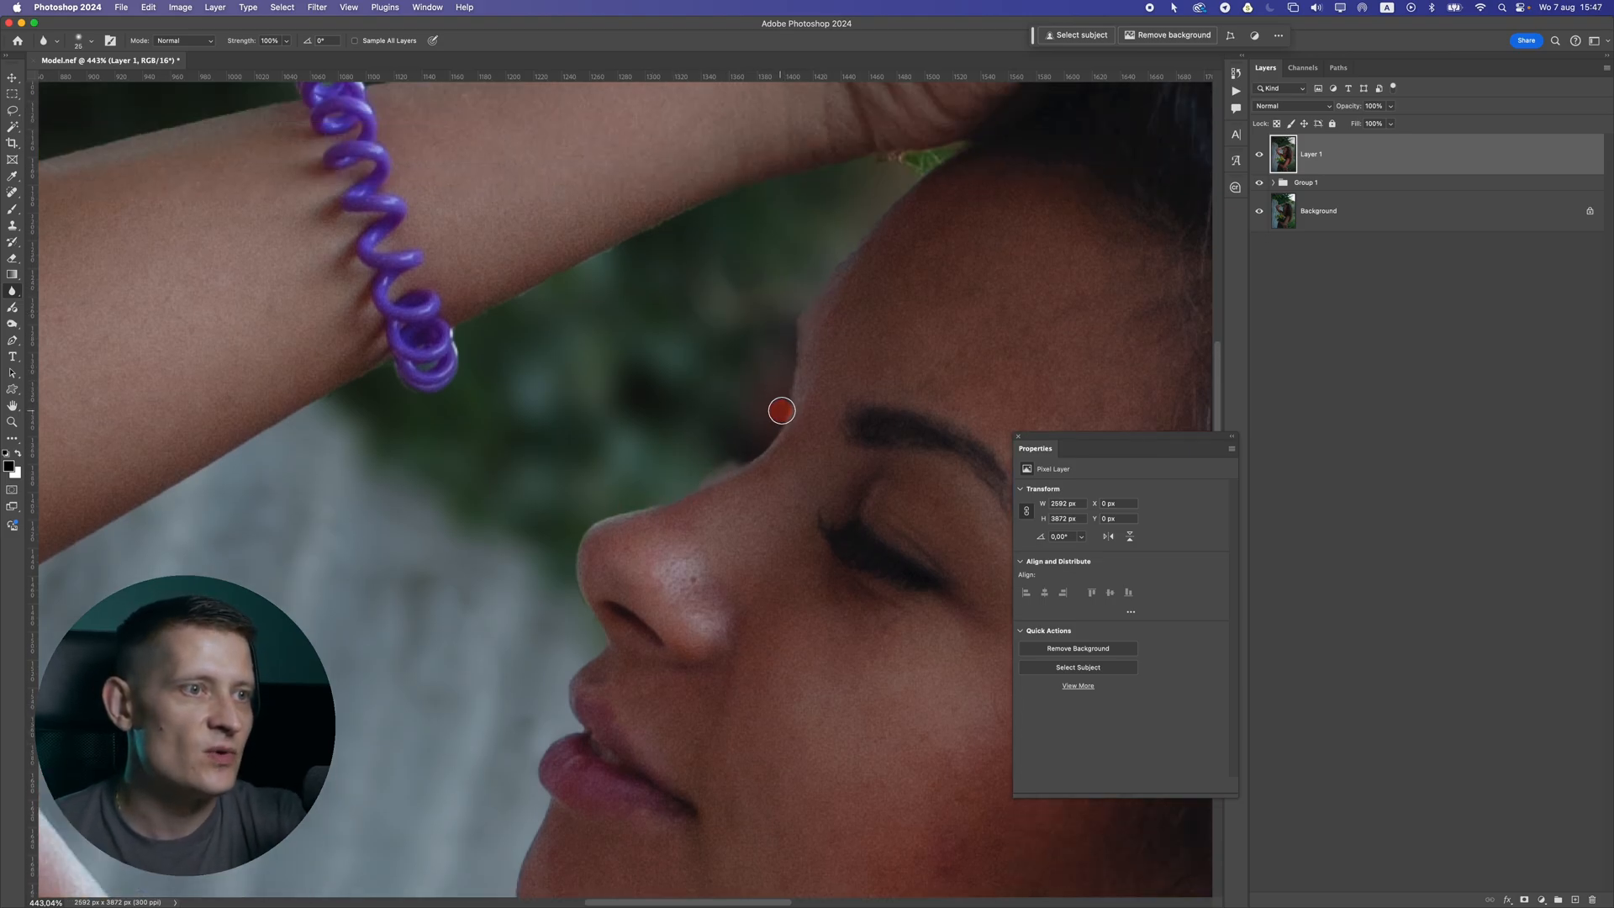
left_click(944, 146)
left_click(834, 167)
left_click(484, 310)
left_click(389, 362)
left_click(547, 470)
scroll(664, 565, "down", 5)
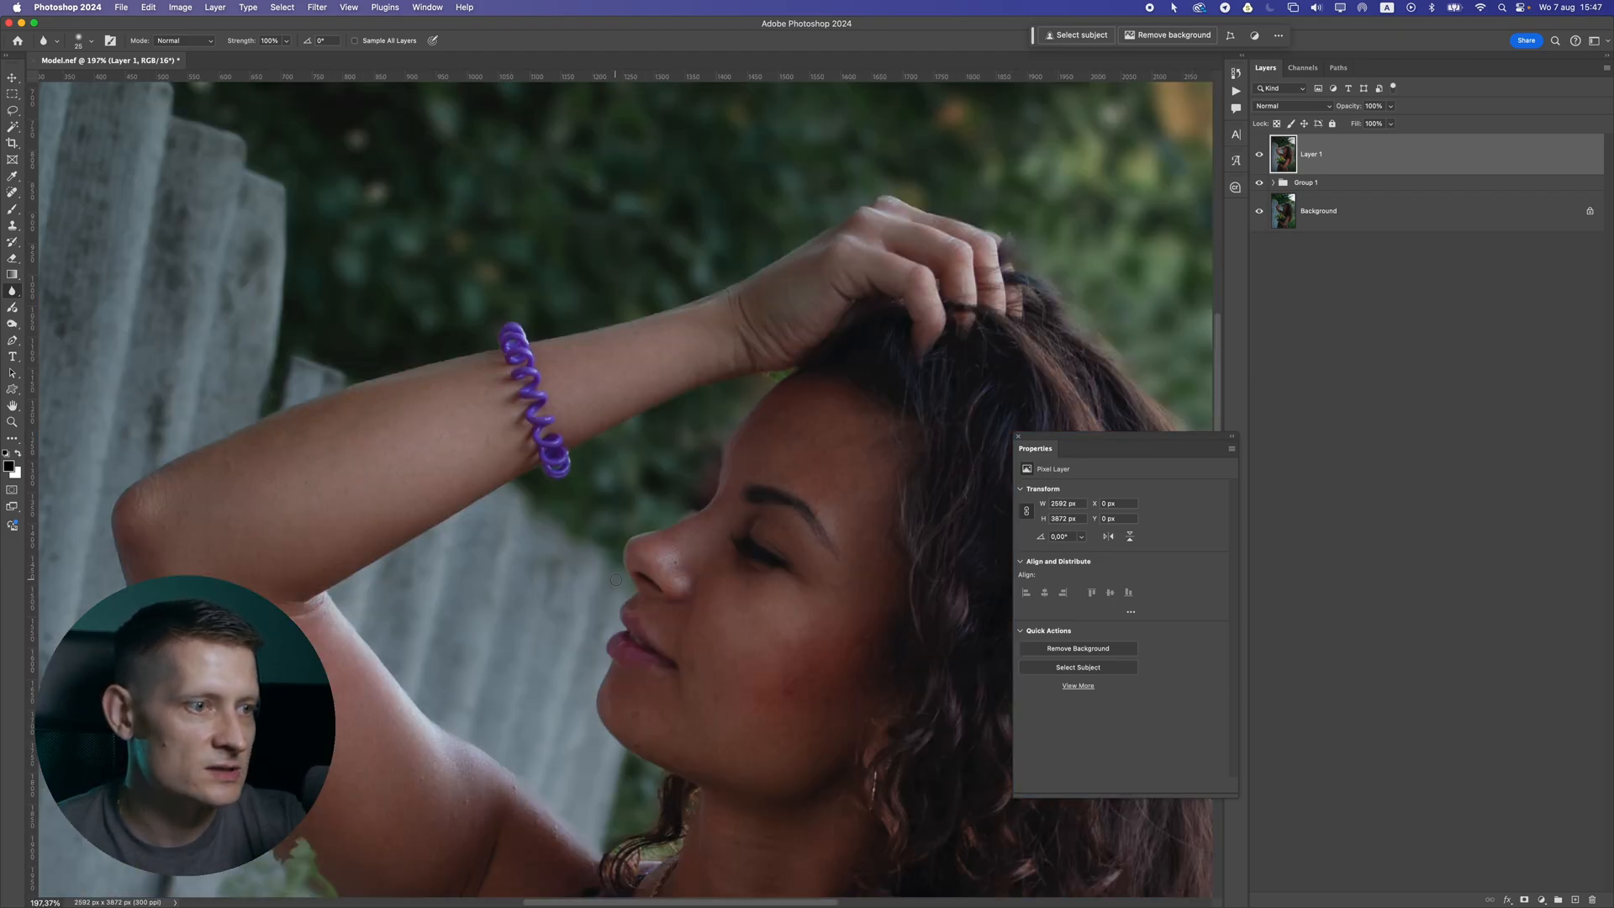
Blur the remaining hard edges along the face profile, chin and the background beside the neck curls, and check the whole image
scroll(619, 564, "up", 5)
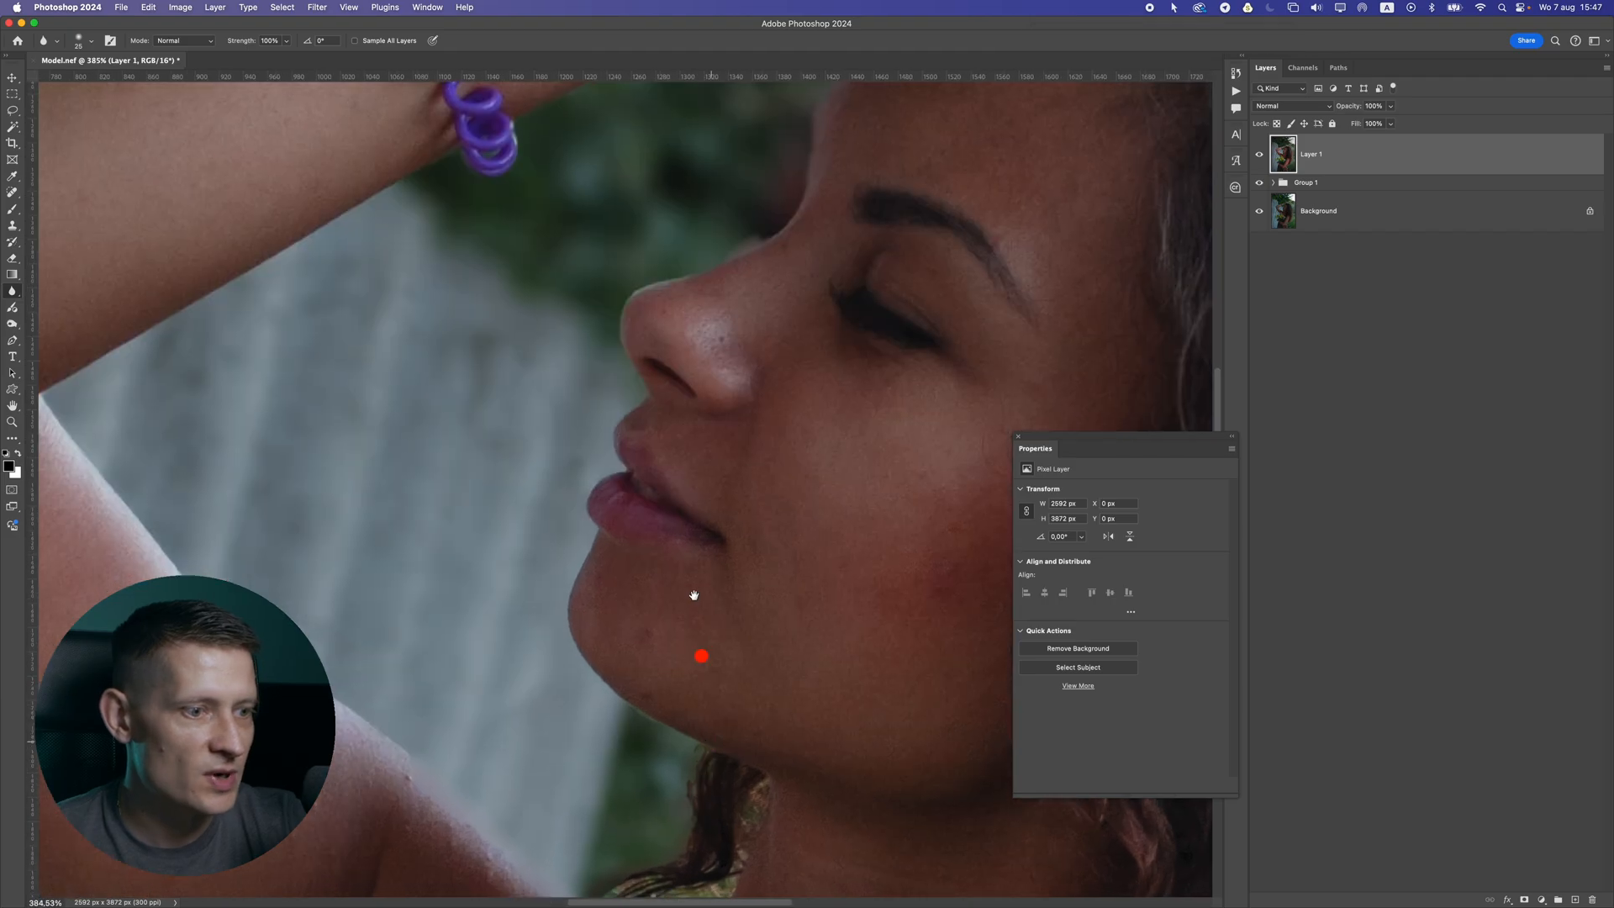
left_click(704, 416)
scroll(668, 483, "up", 2)
left_click(685, 562)
left_click(736, 521)
left_click(766, 417)
left_click(751, 486)
left_click(711, 547)
left_click(641, 576)
left_click(592, 538)
left_click(642, 569)
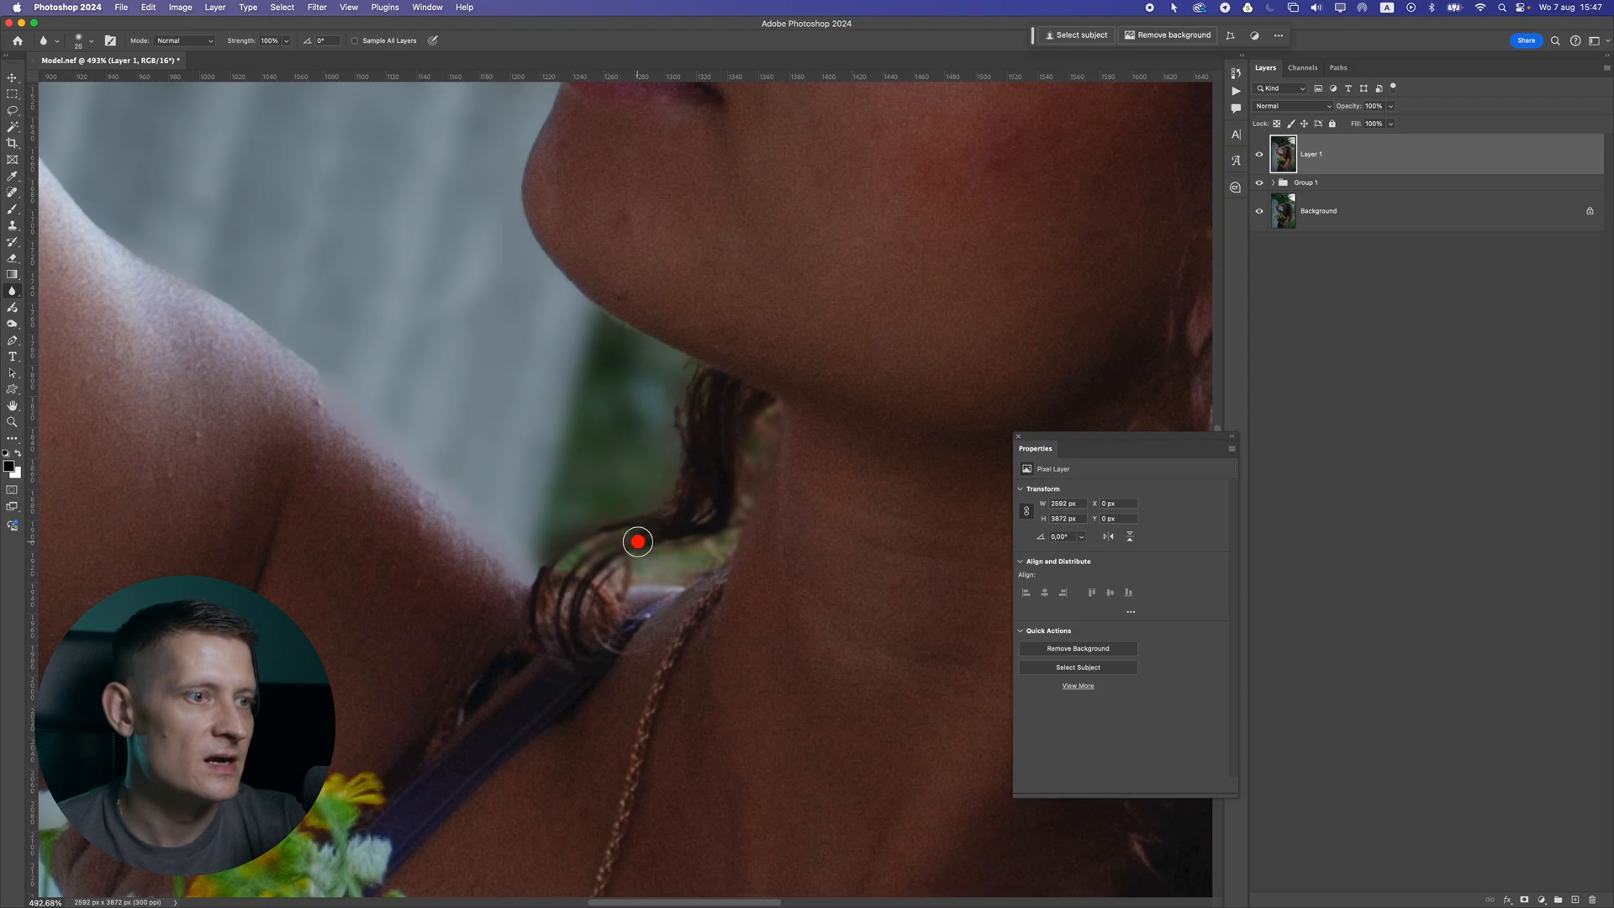
scroll(685, 525, "down", 3)
scroll(469, 441, "down", 5)
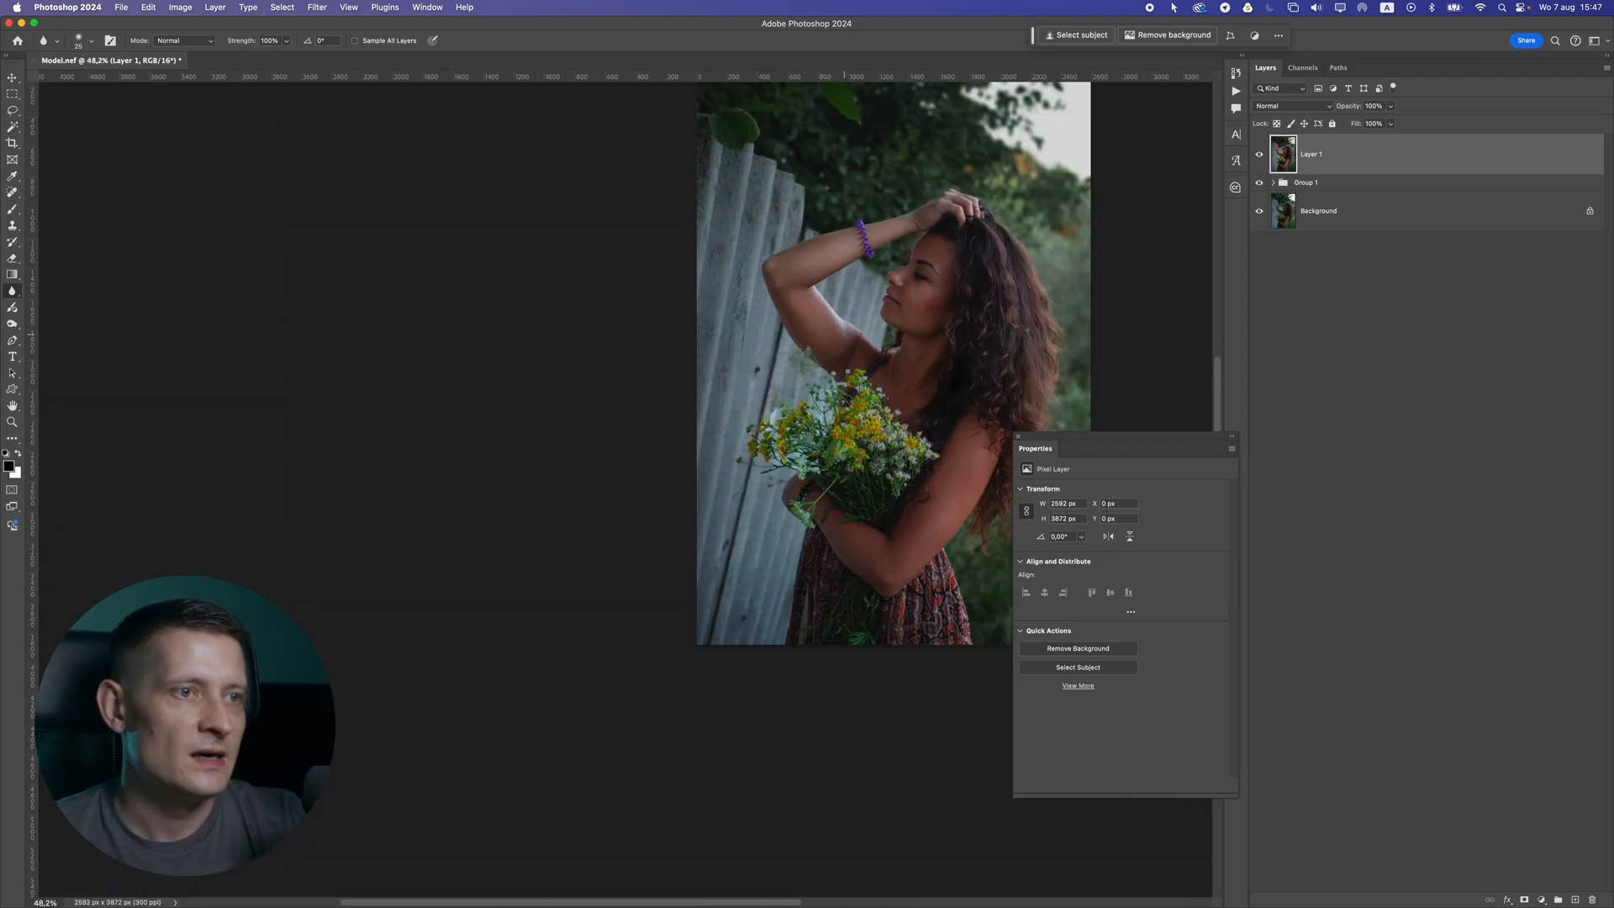
left_click(809, 407)
scroll(809, 412, "up", 2)
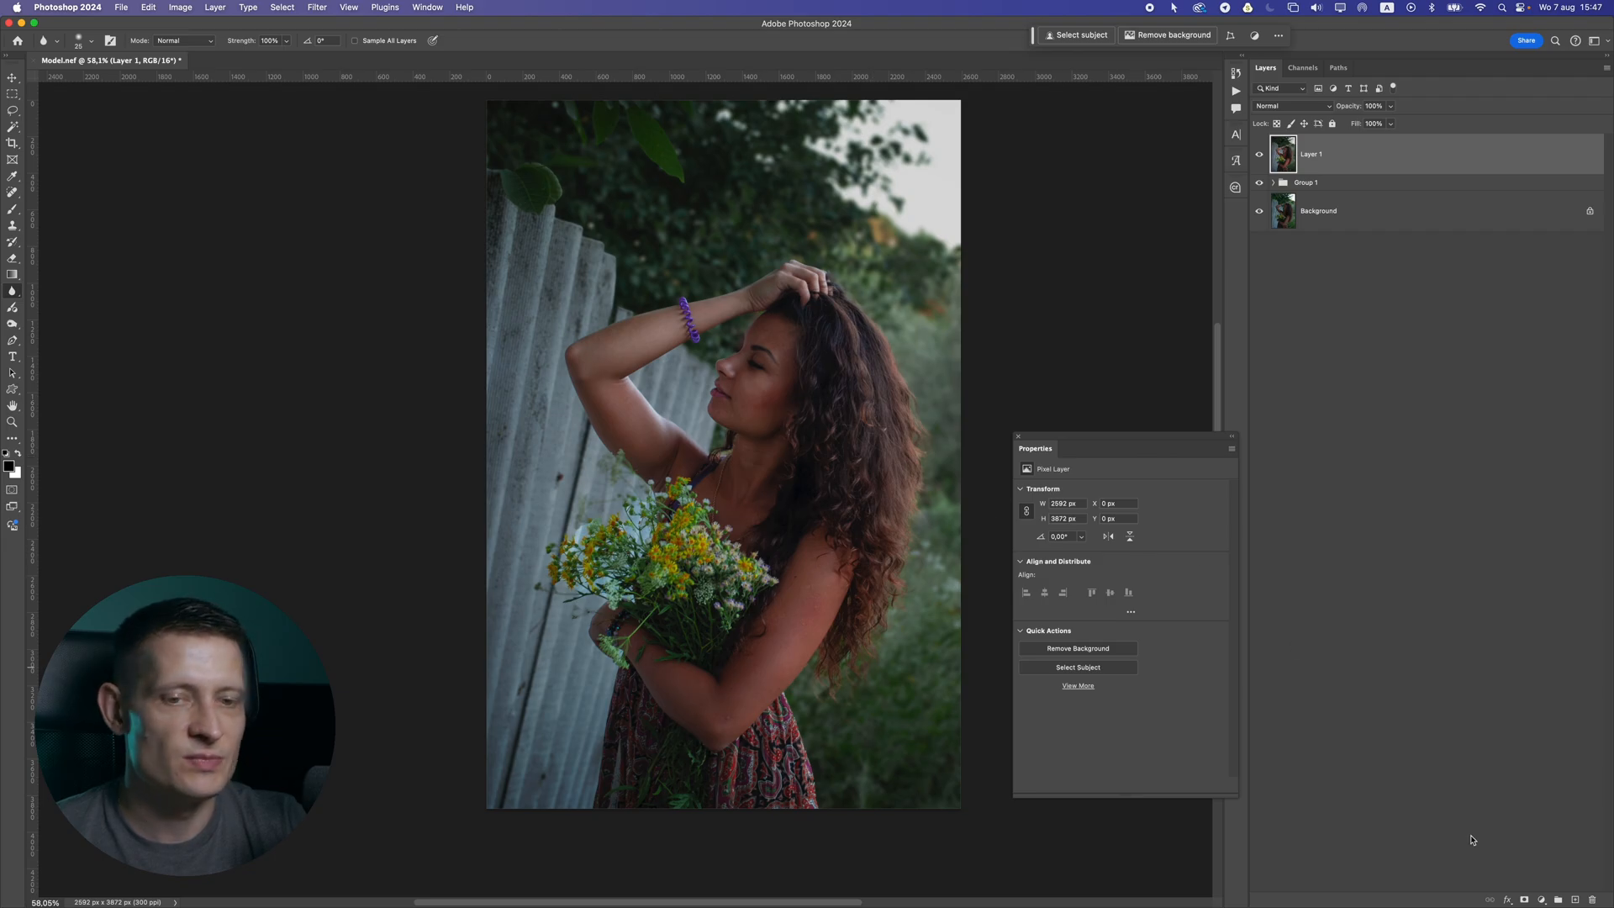
Stamp all visible layers onto a new top layer and apply Gaussian Blur to it with a radius of 16.2 pixels
left_click(1575, 900)
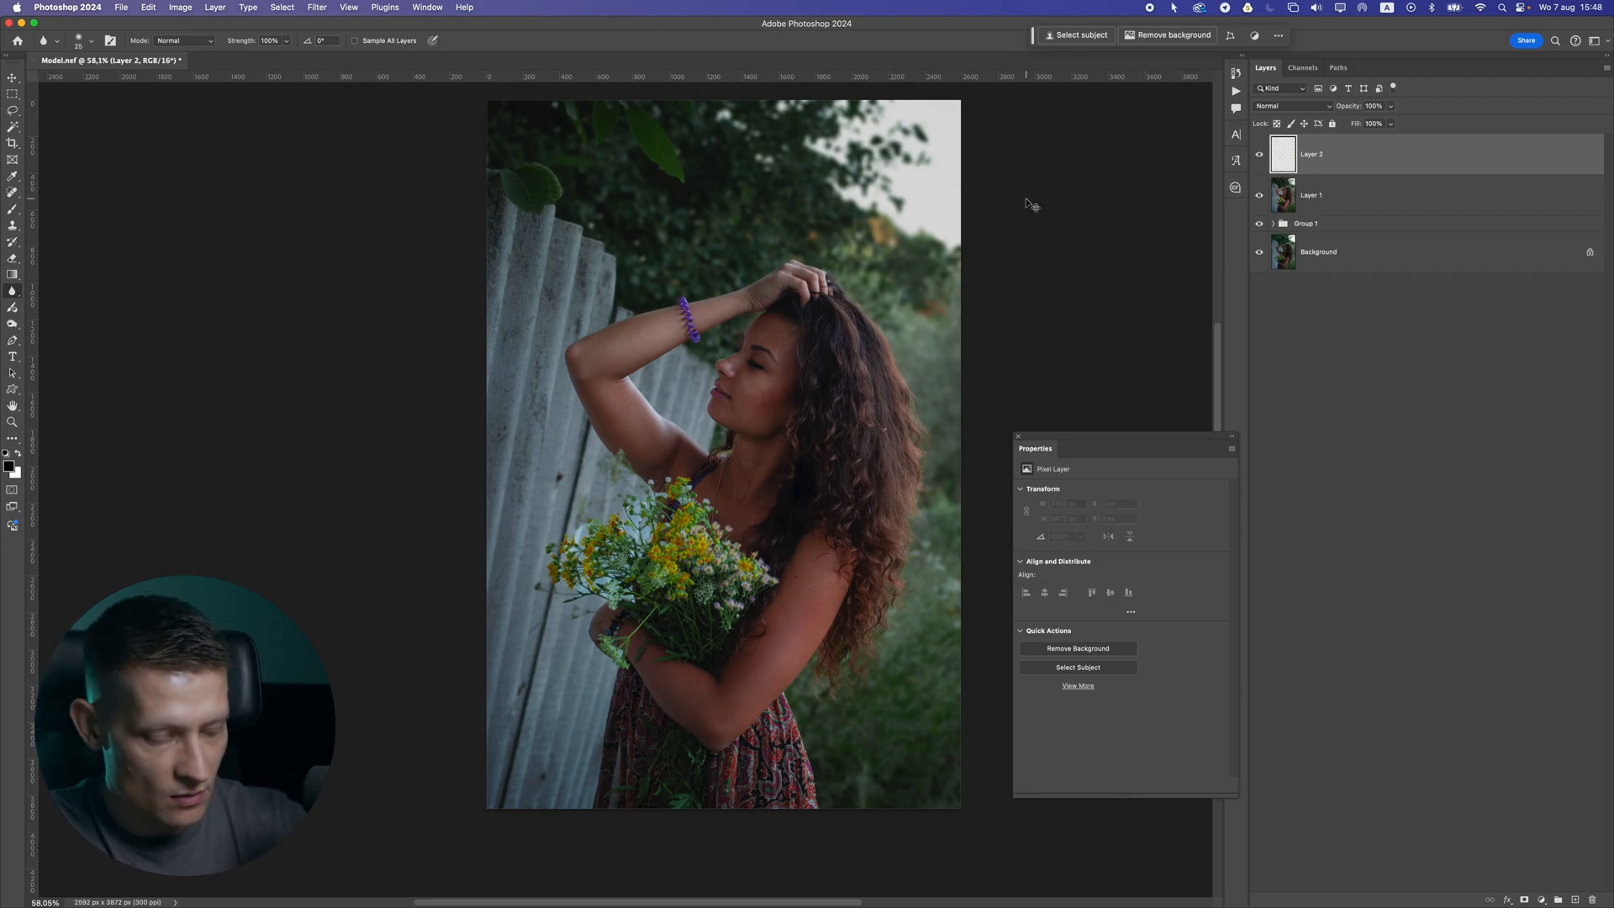
key("super+alt+shift+e")
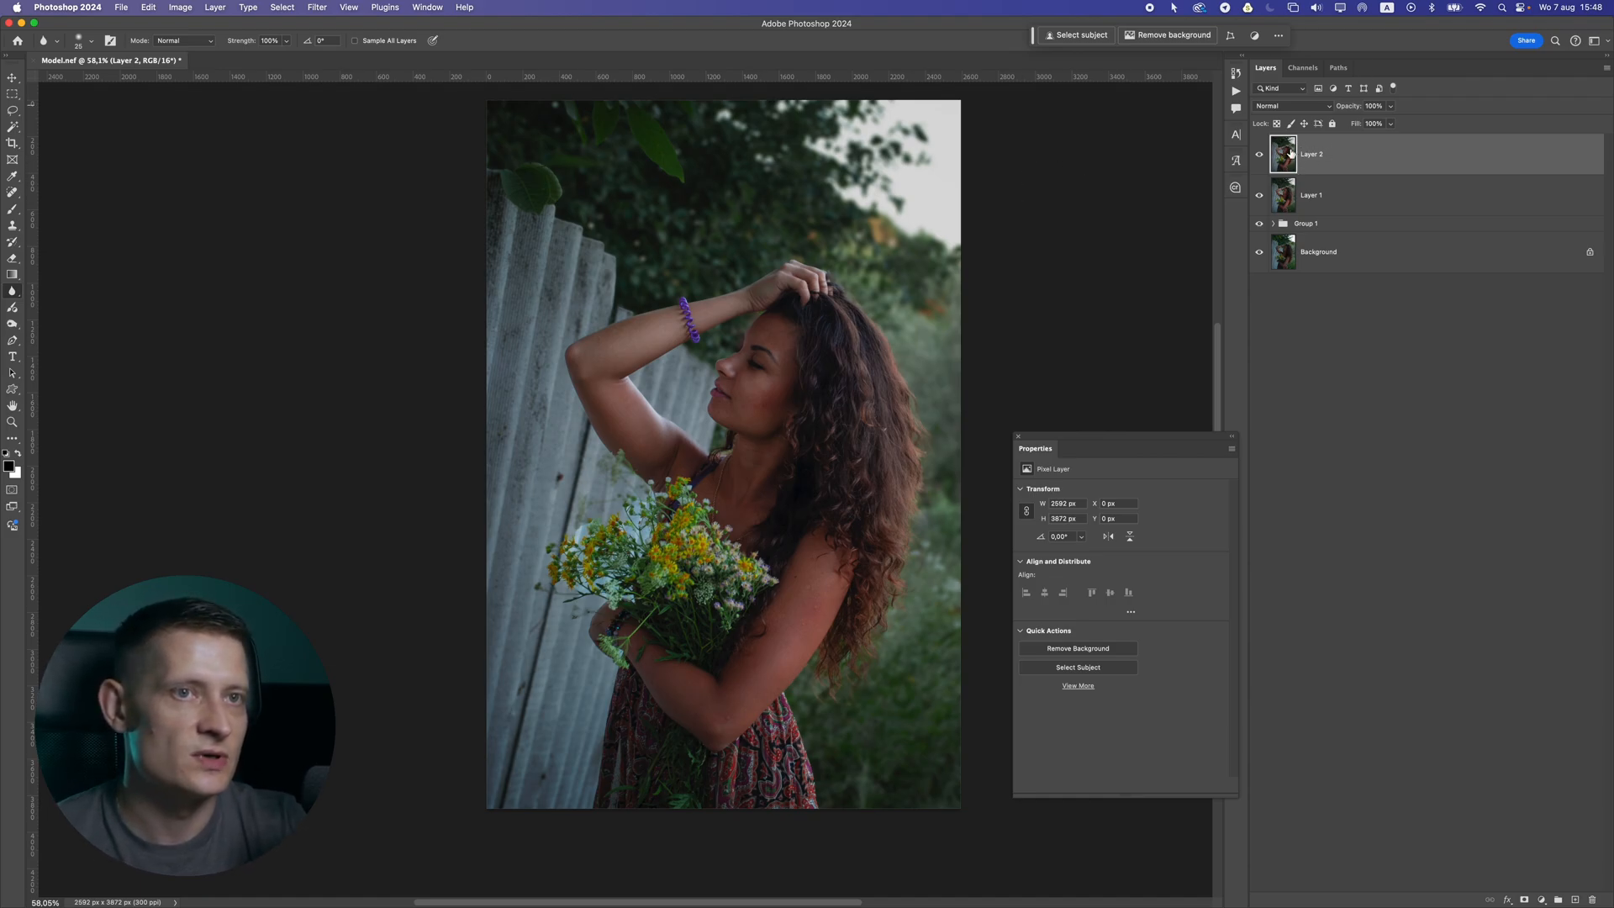
left_click(317, 7)
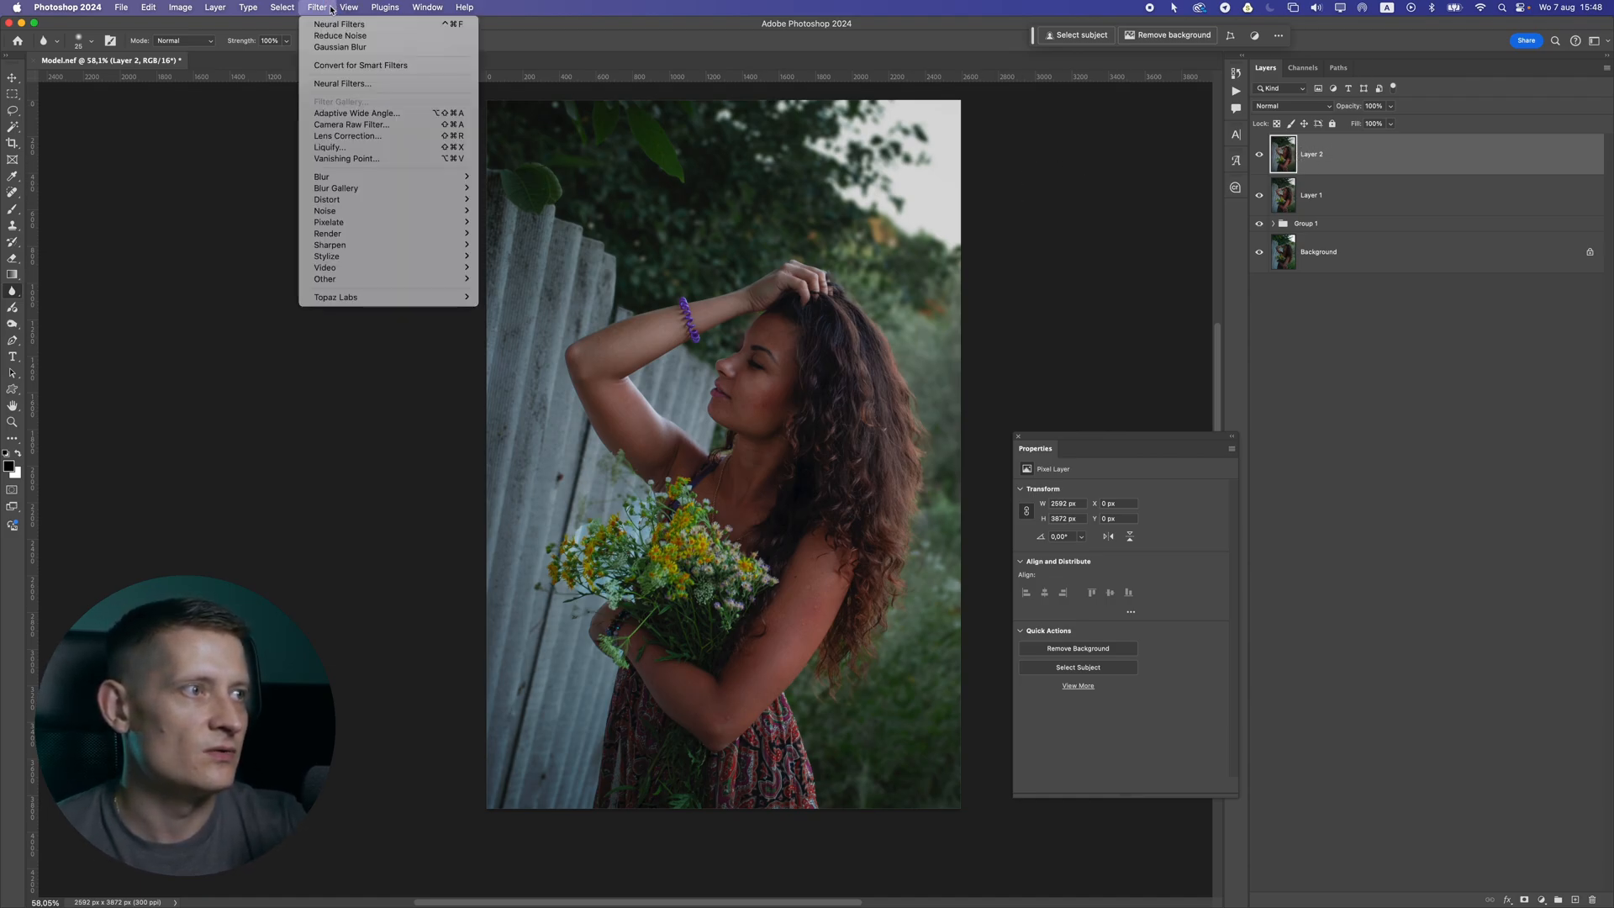
mouse_move(395, 177)
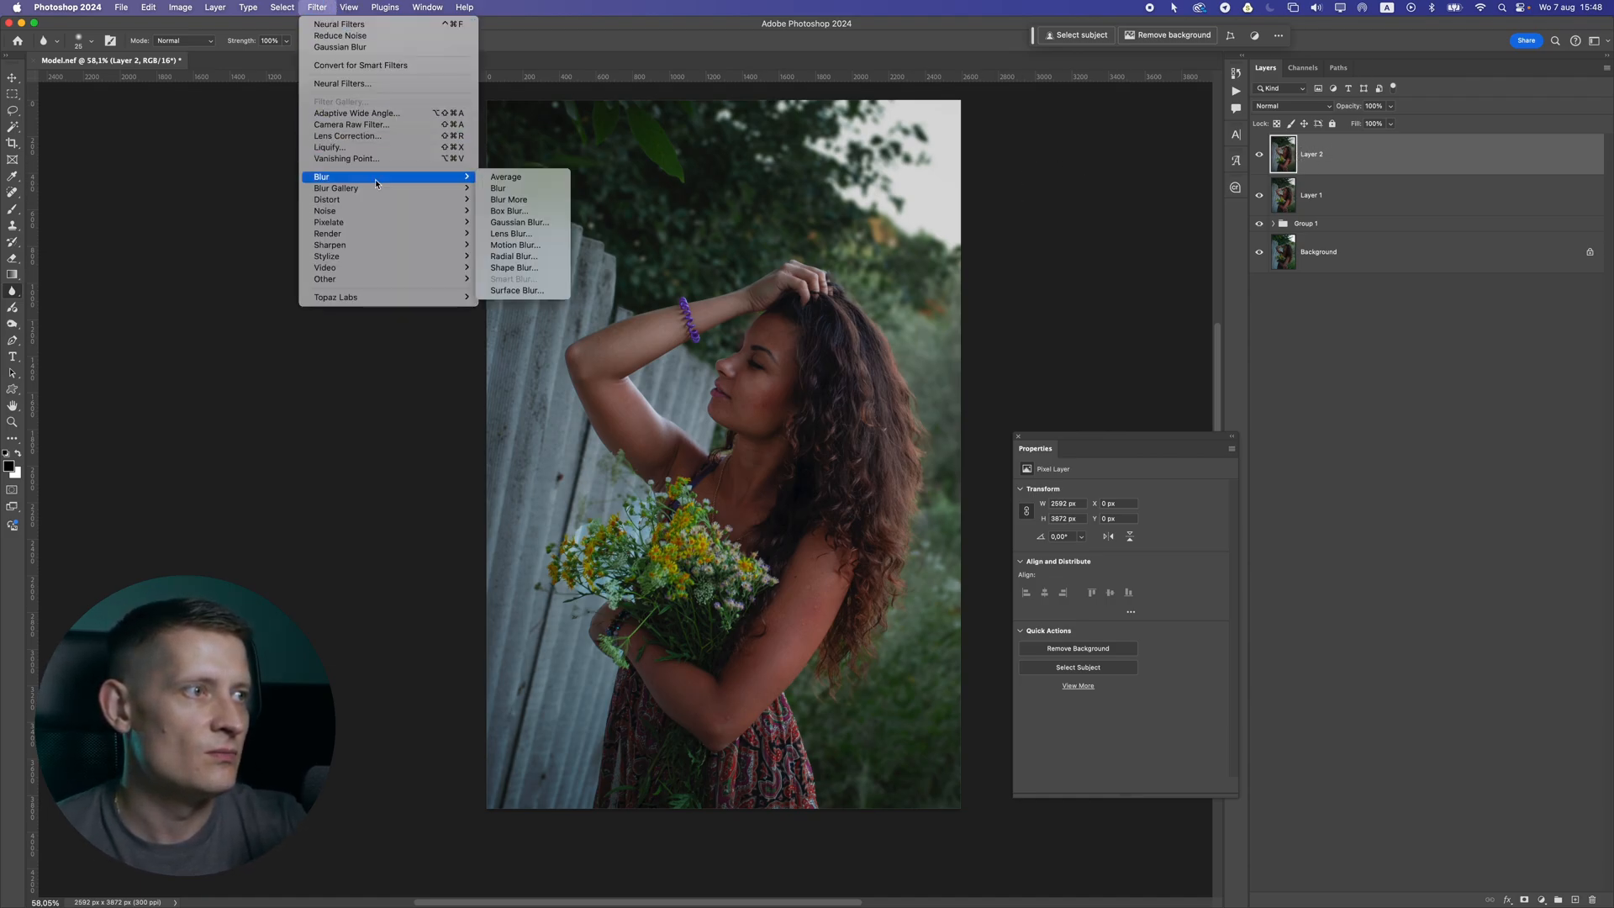
left_click(547, 226)
left_click_drag(740, 353, 1182, 229)
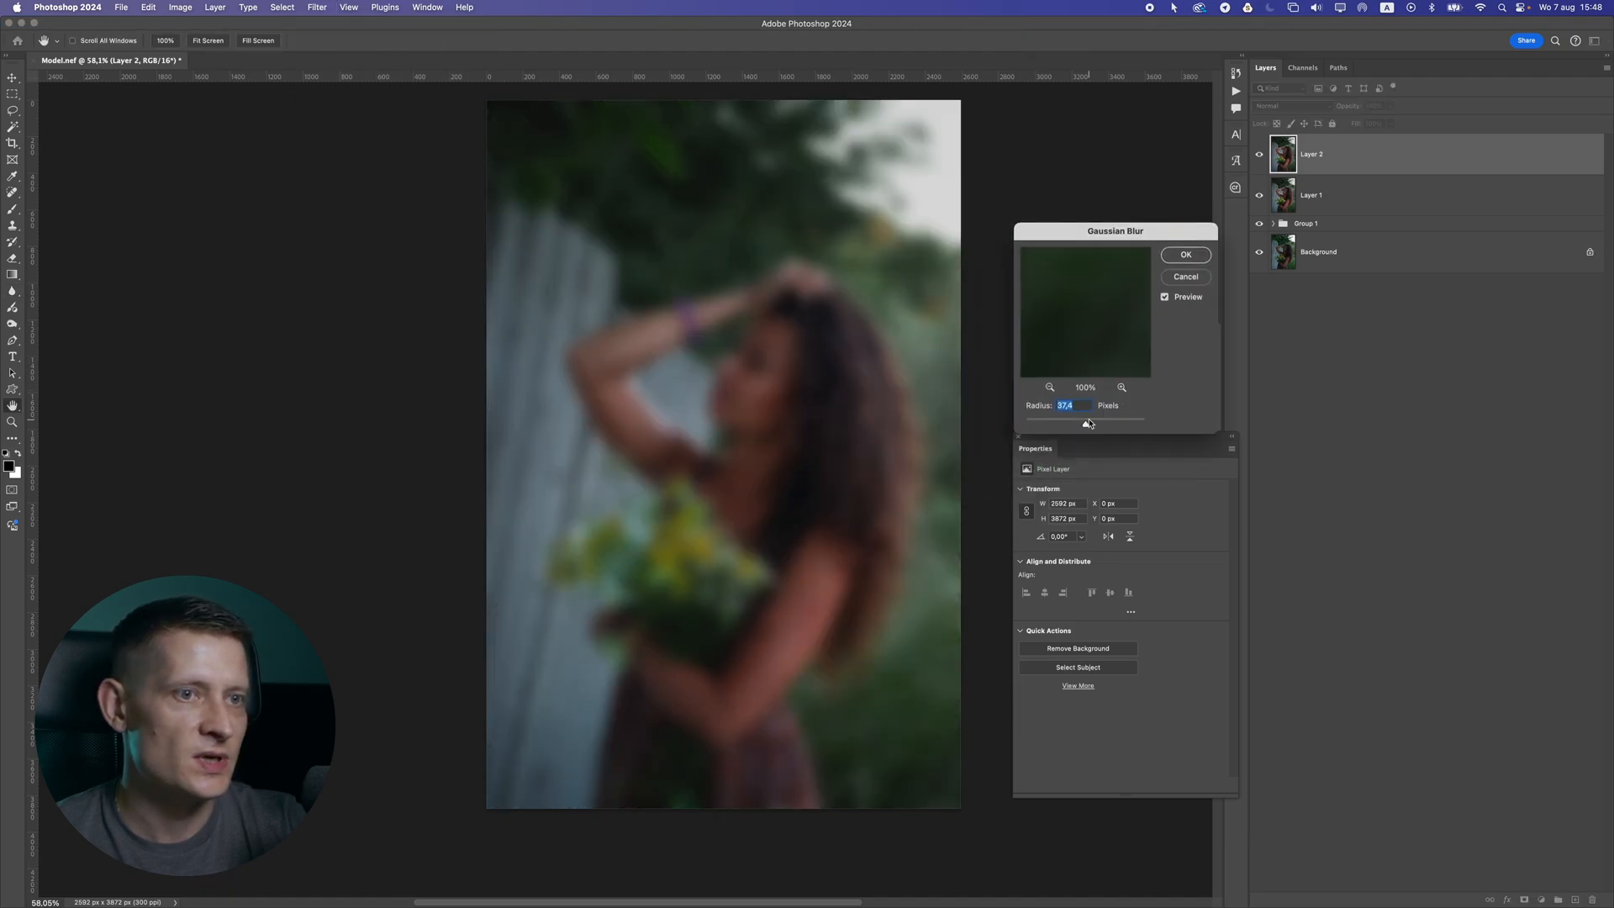
left_click_drag(1073, 427, 1077, 427)
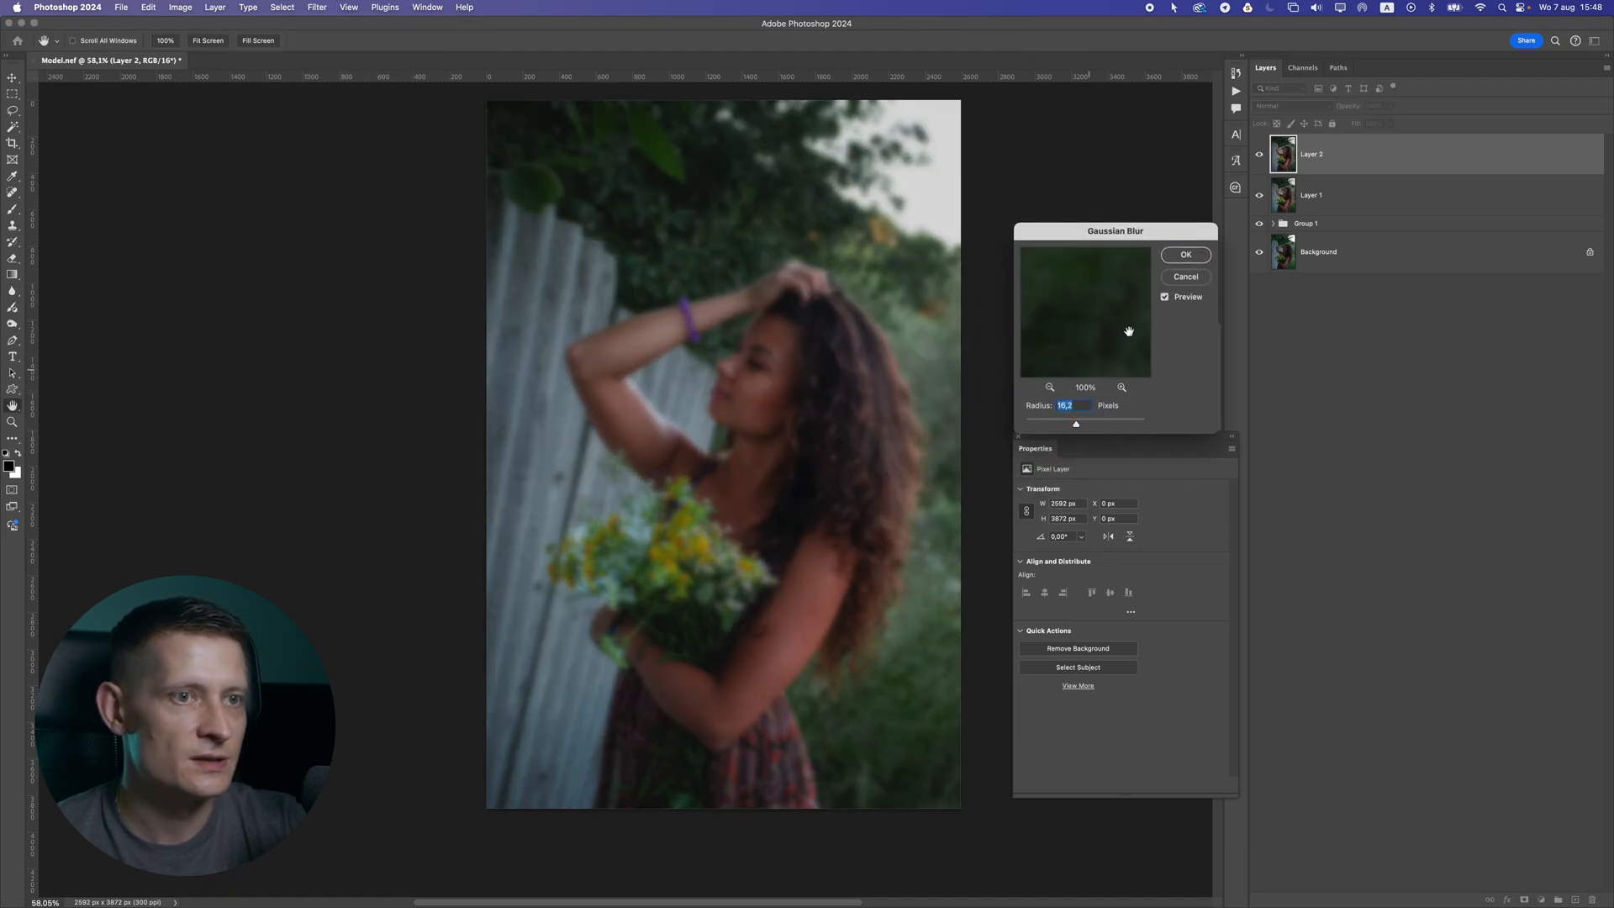
left_click(1180, 261)
Set the blurred layer to Linear Dodge (Add) at 18% opacity, comparing the image with and without the glow
left_click(1308, 104)
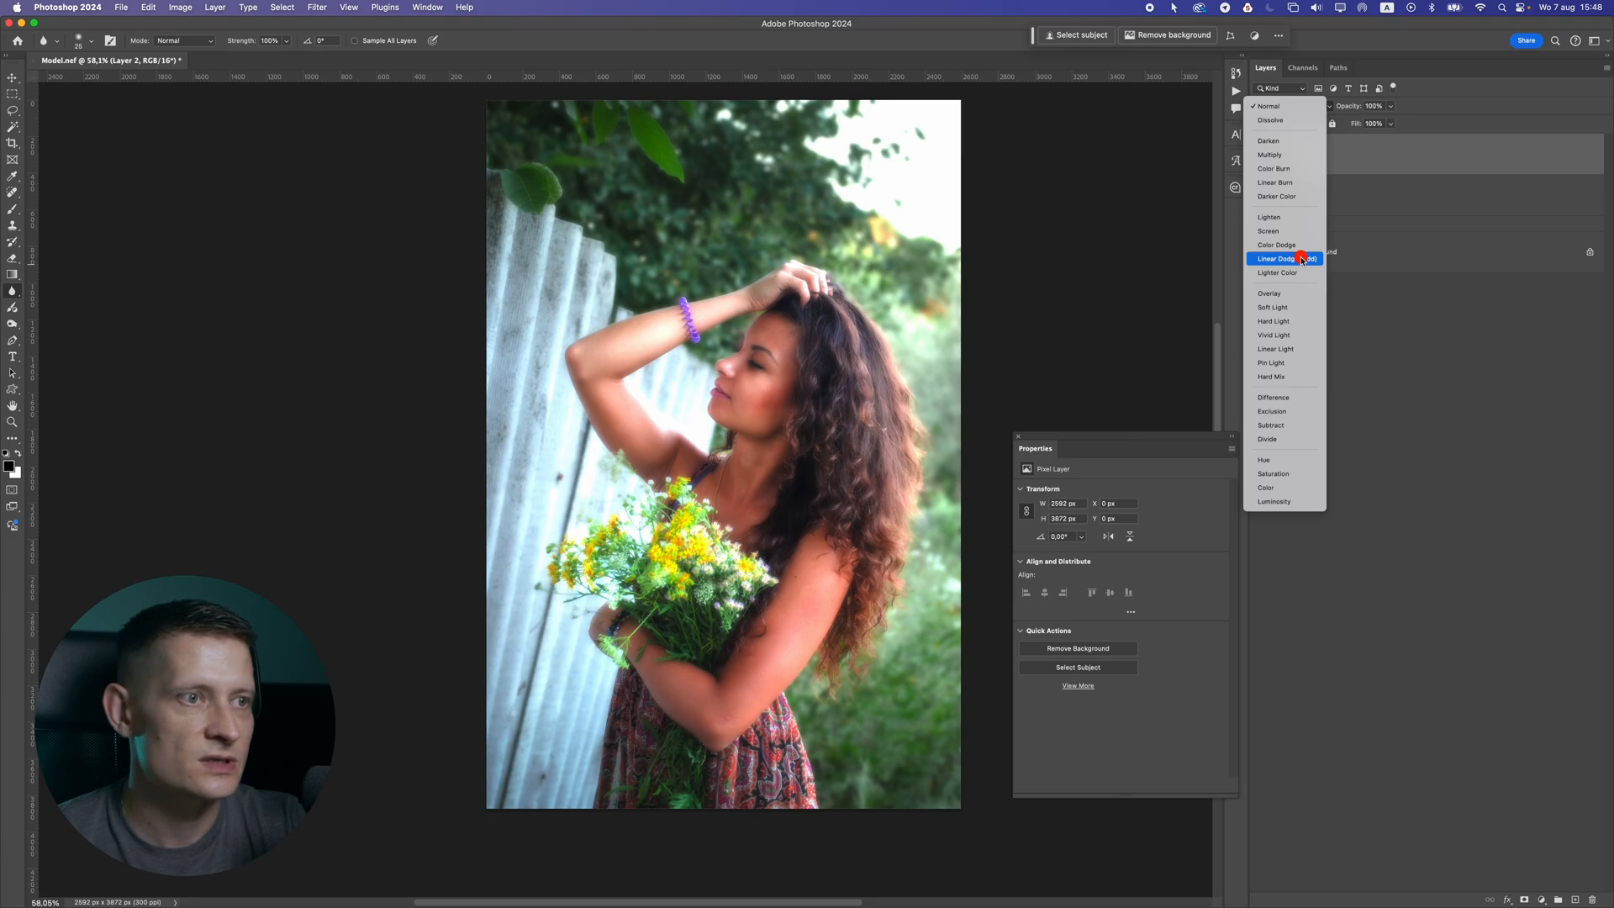
left_click(1301, 259)
left_click_drag(1390, 106, 1348, 123)
scroll(820, 316, "down", 2)
scroll(821, 316, "up", 3)
left_click(1259, 155)
left_click(1259, 155)
left_click(1388, 106)
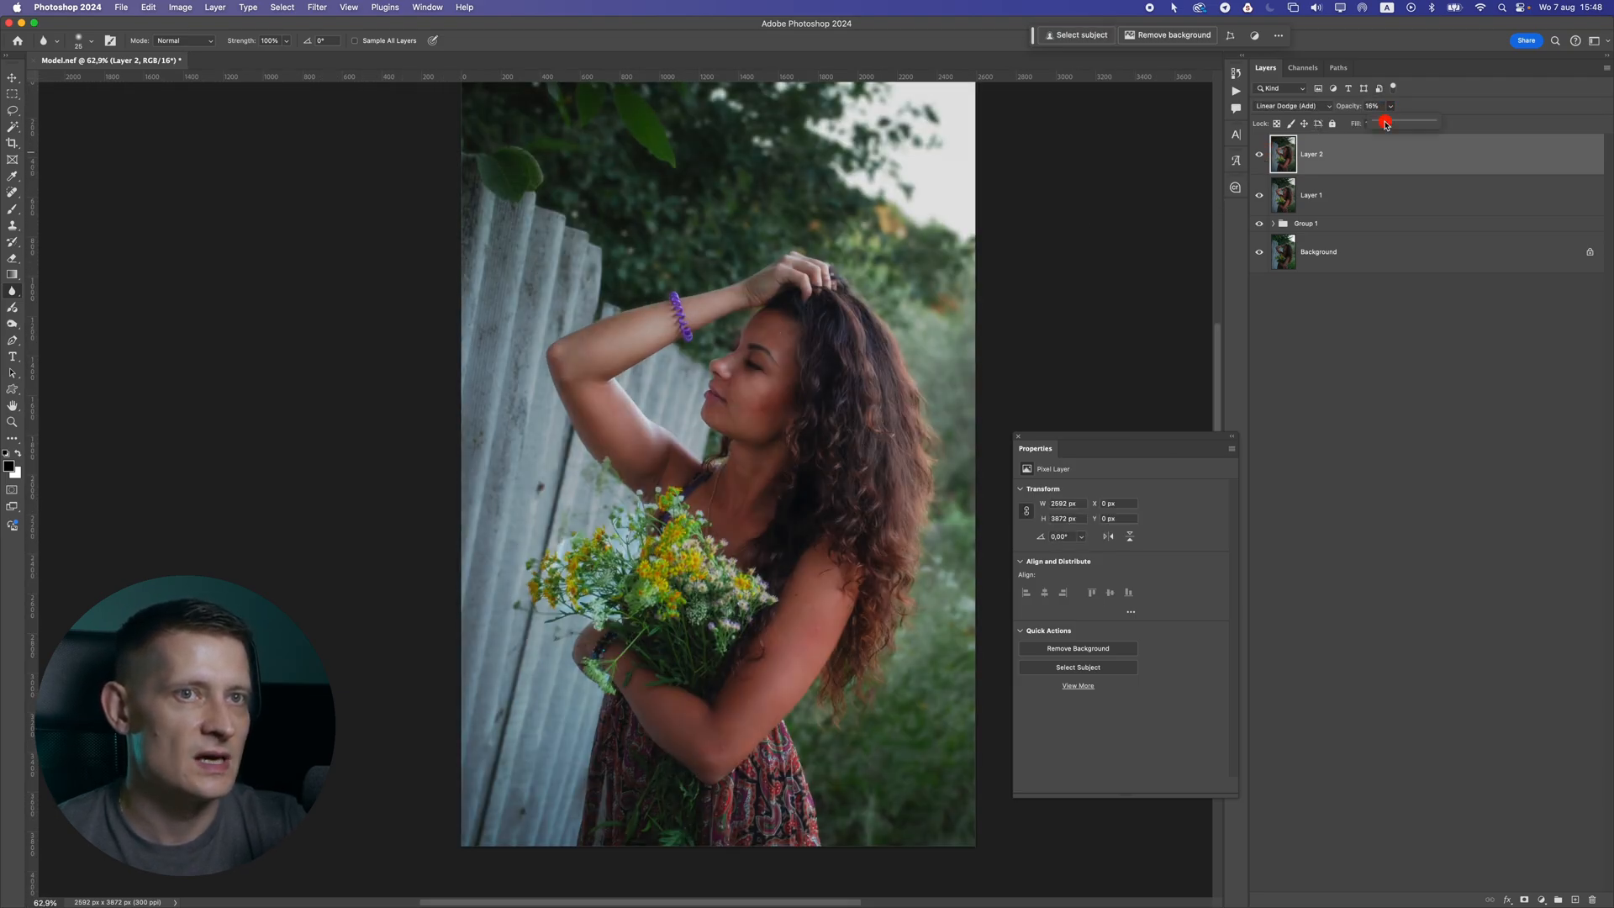
left_click_drag(1391, 124, 1387, 123)
scroll(794, 407, "down", 3)
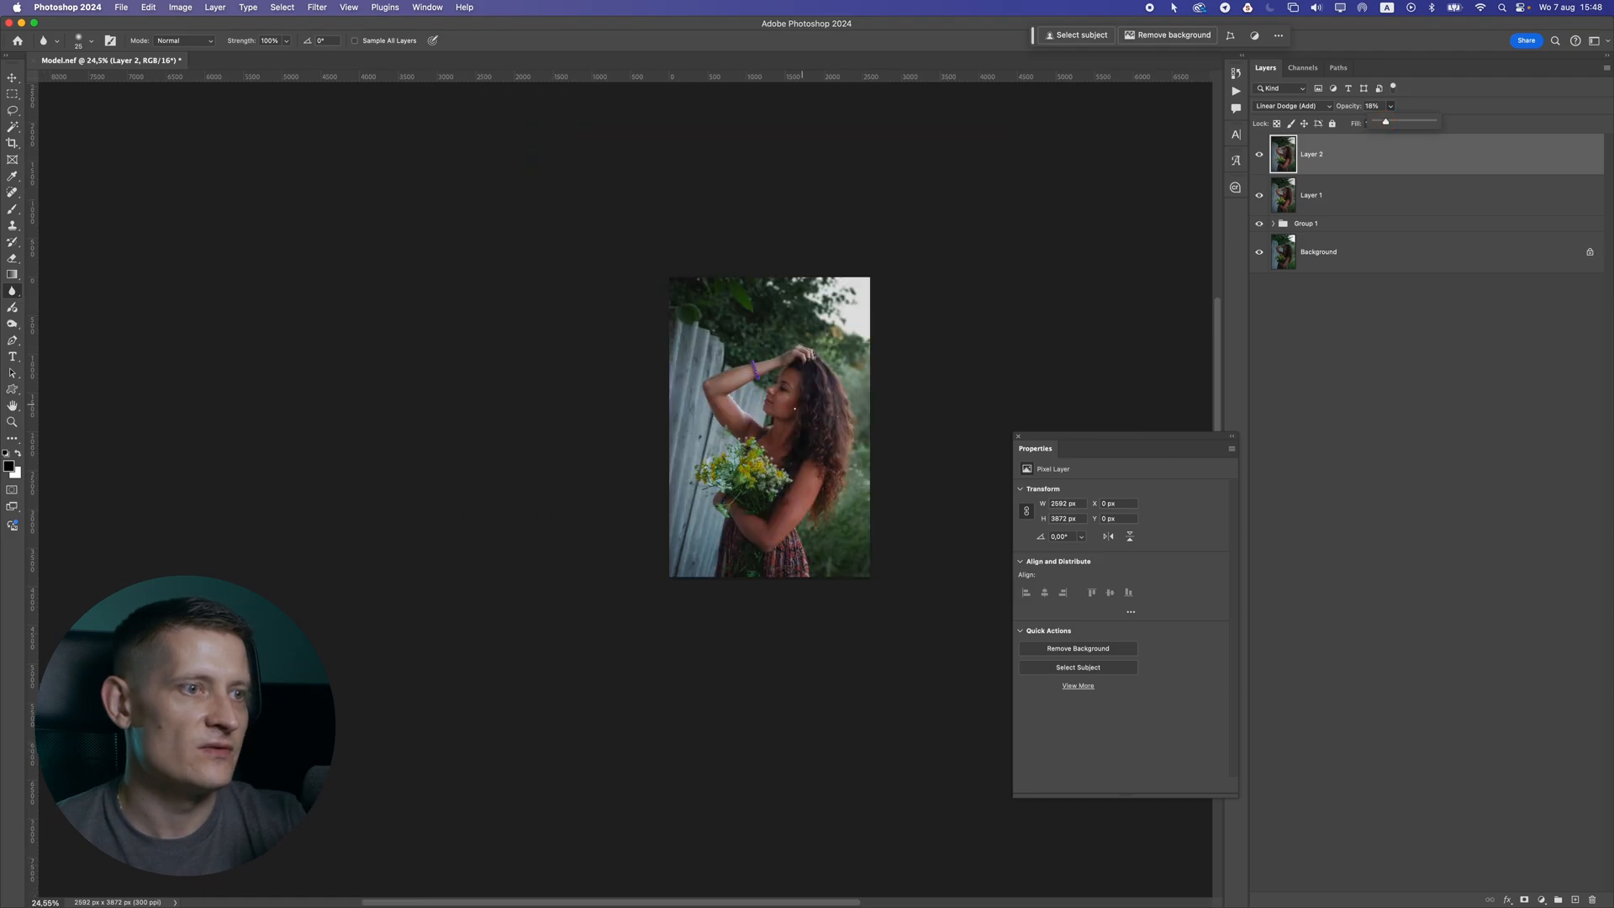
scroll(795, 408, "up", 3)
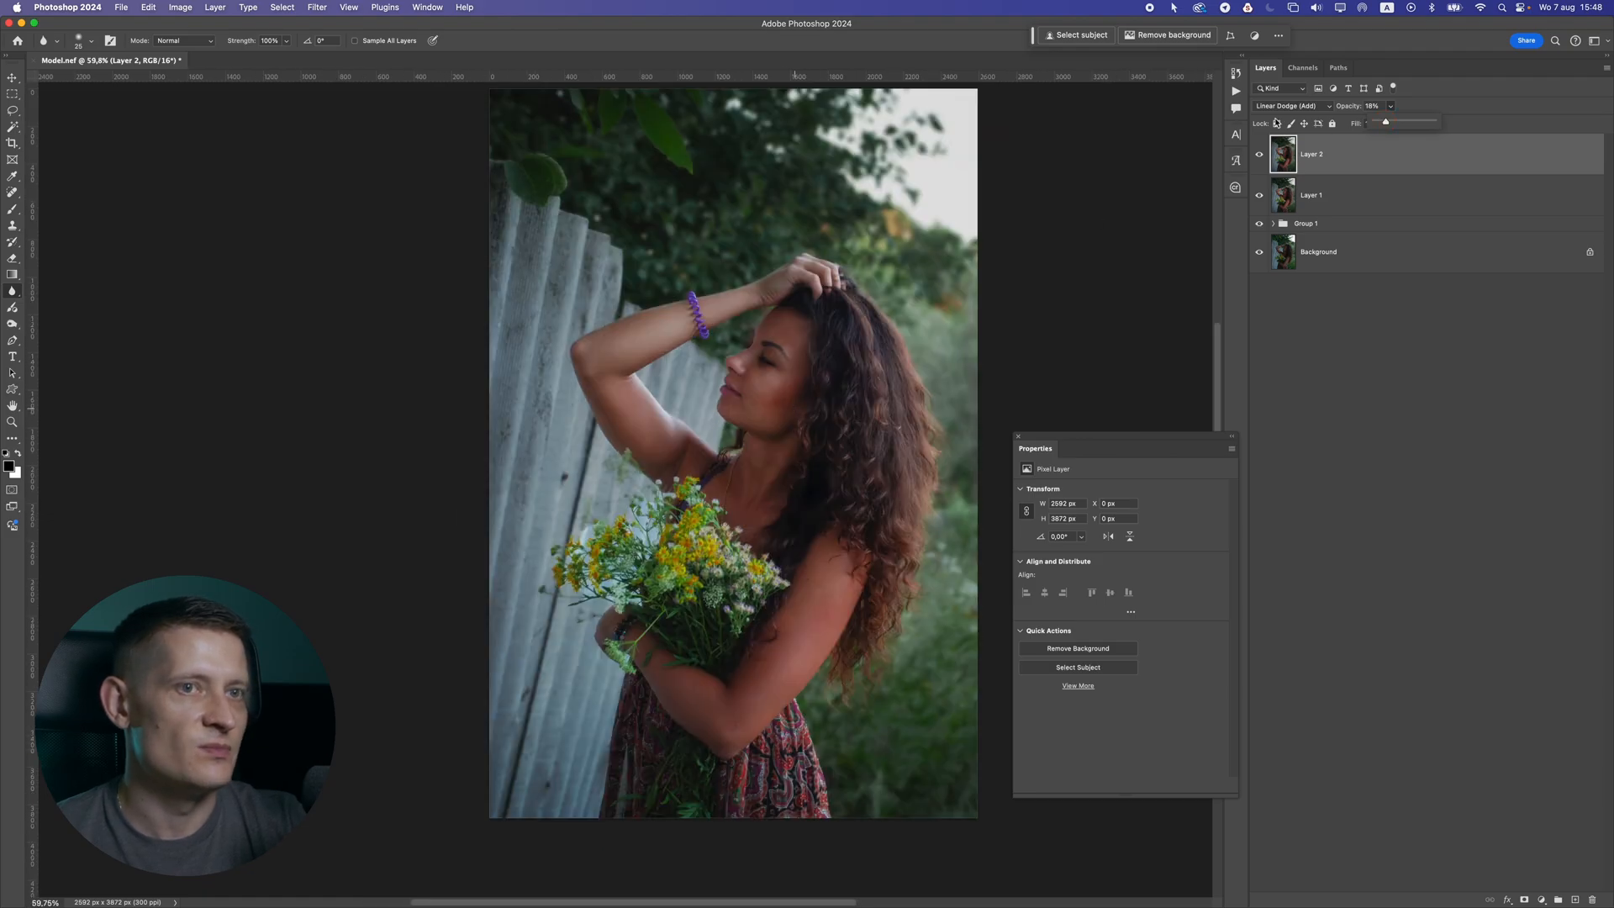
Add a Color Balance adjustment layer with midtones at Cyan-Red +3, Magenta-Green -3 and Yellow-Blue -2
left_click(1545, 900)
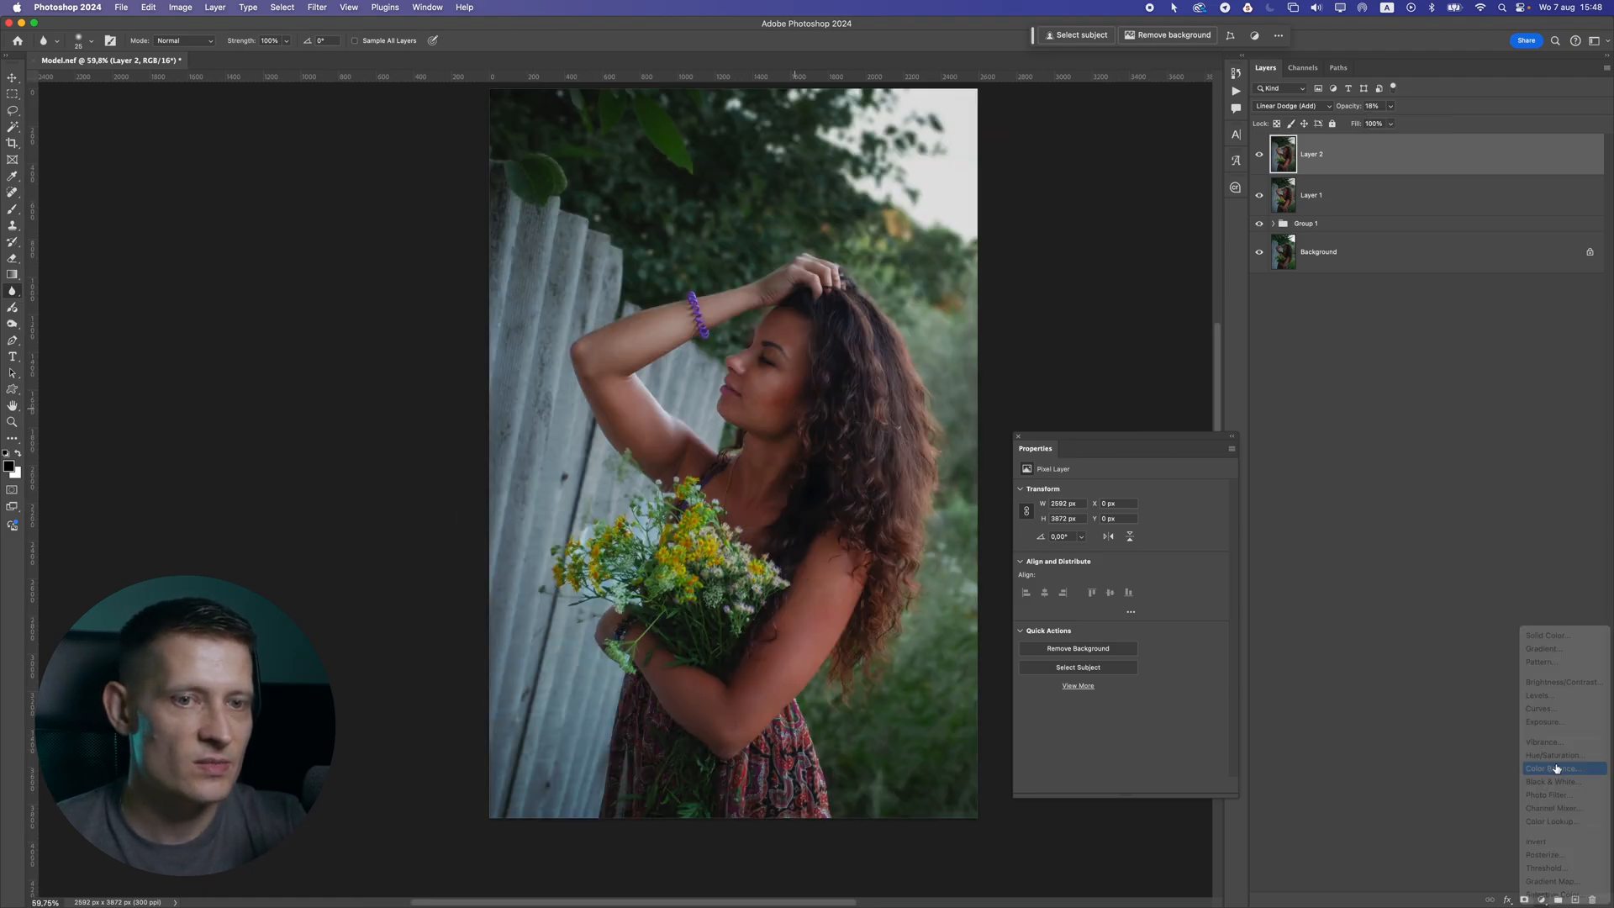
left_click(1559, 772)
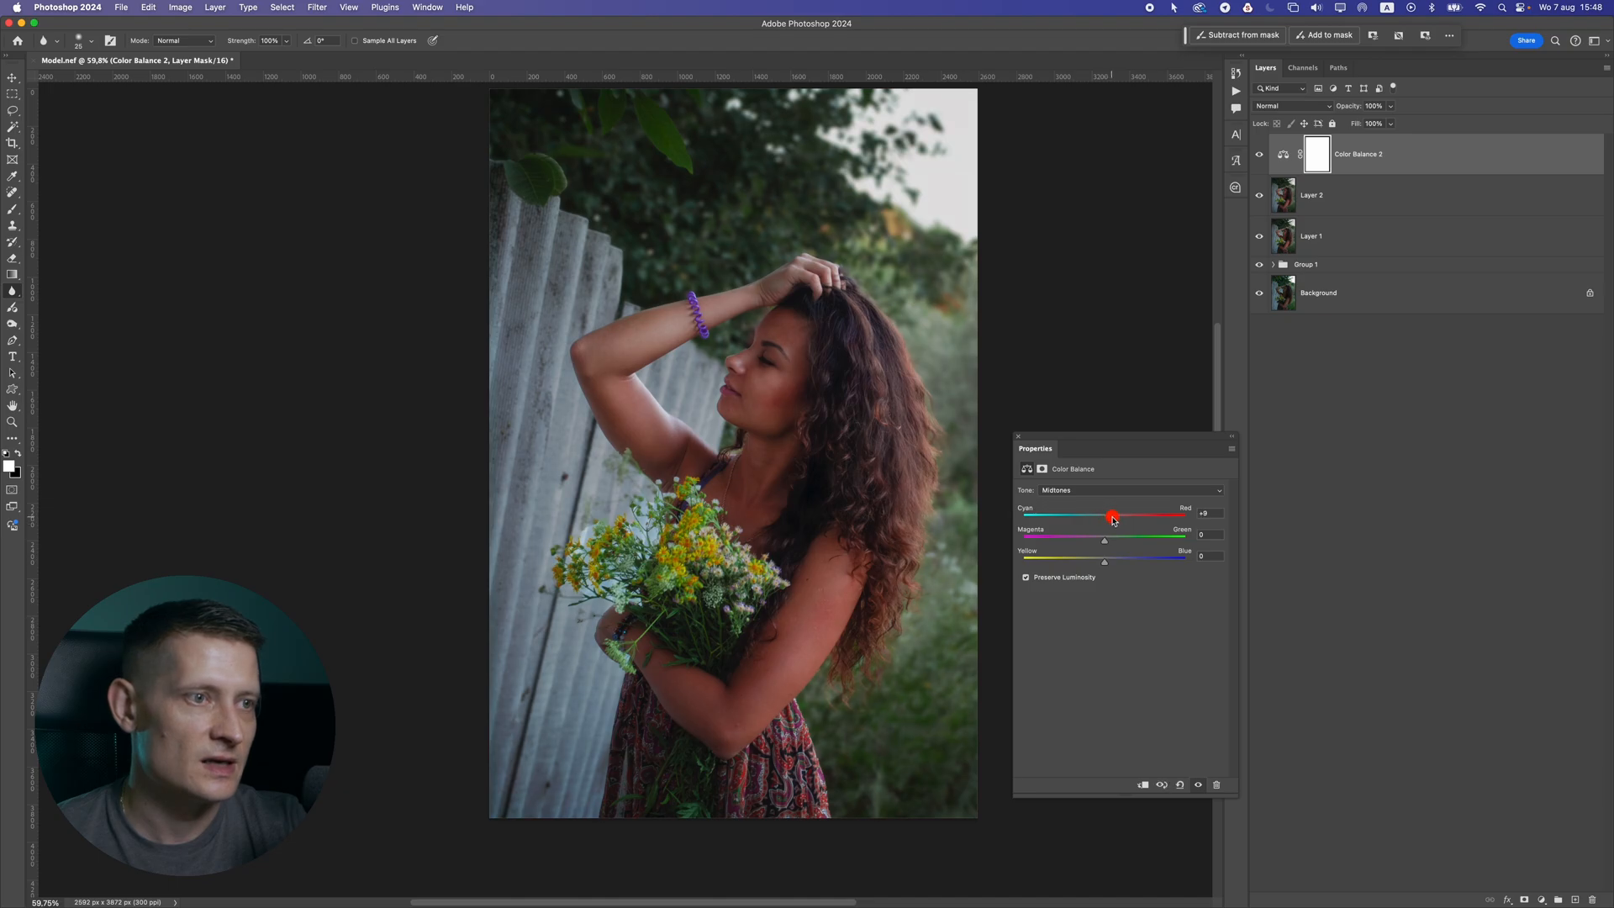
left_click_drag(1094, 519, 1106, 521)
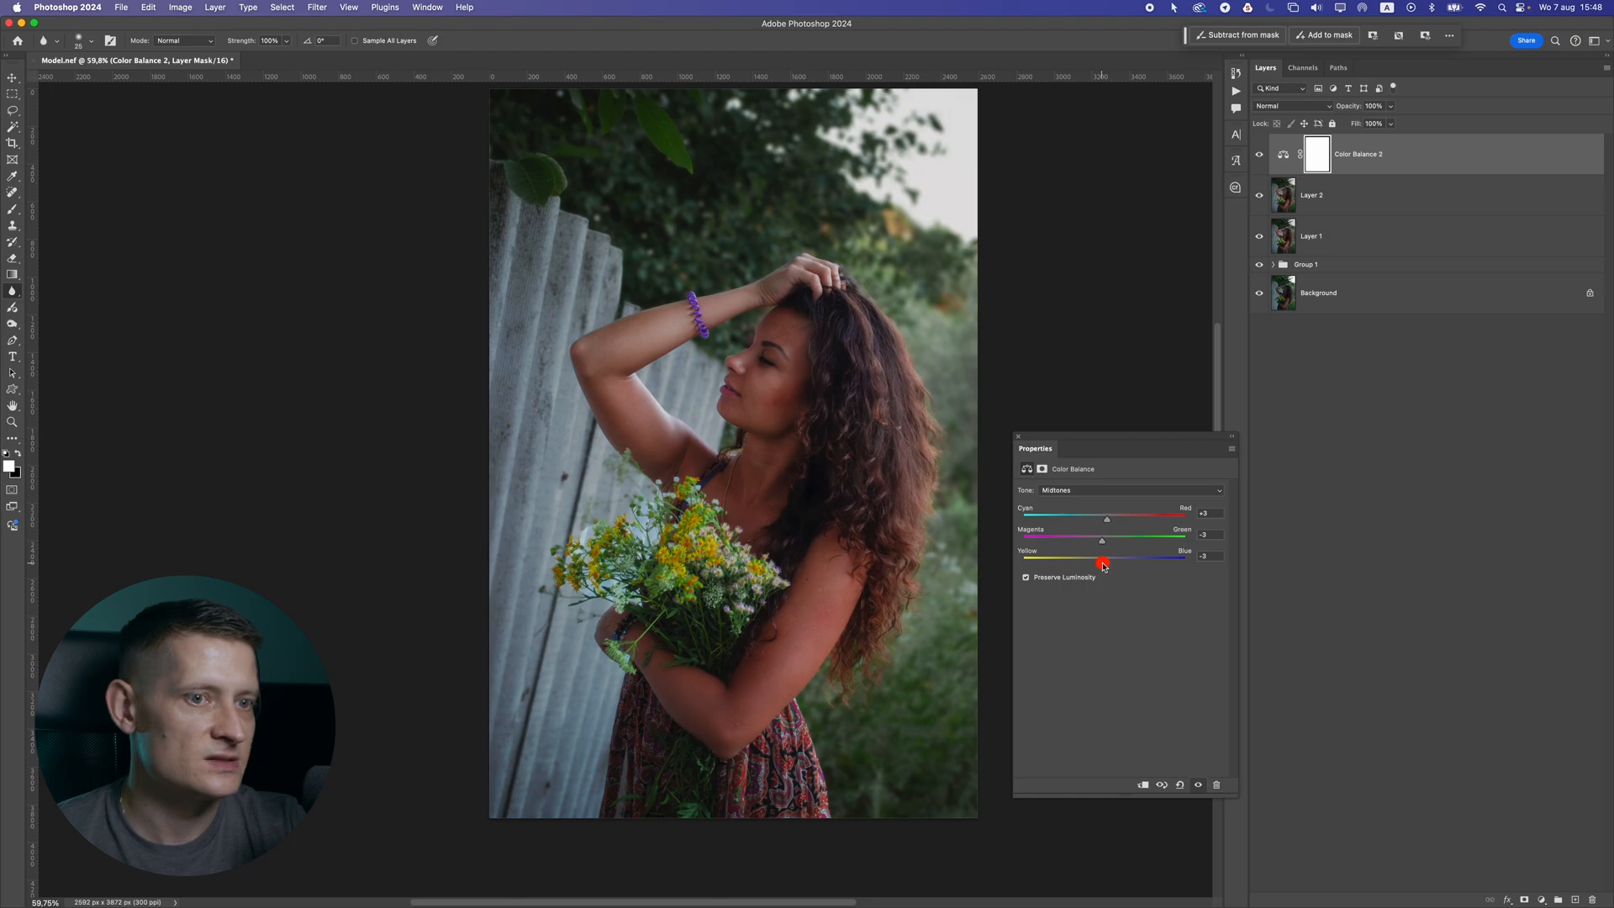
scroll(771, 409, "down", 2)
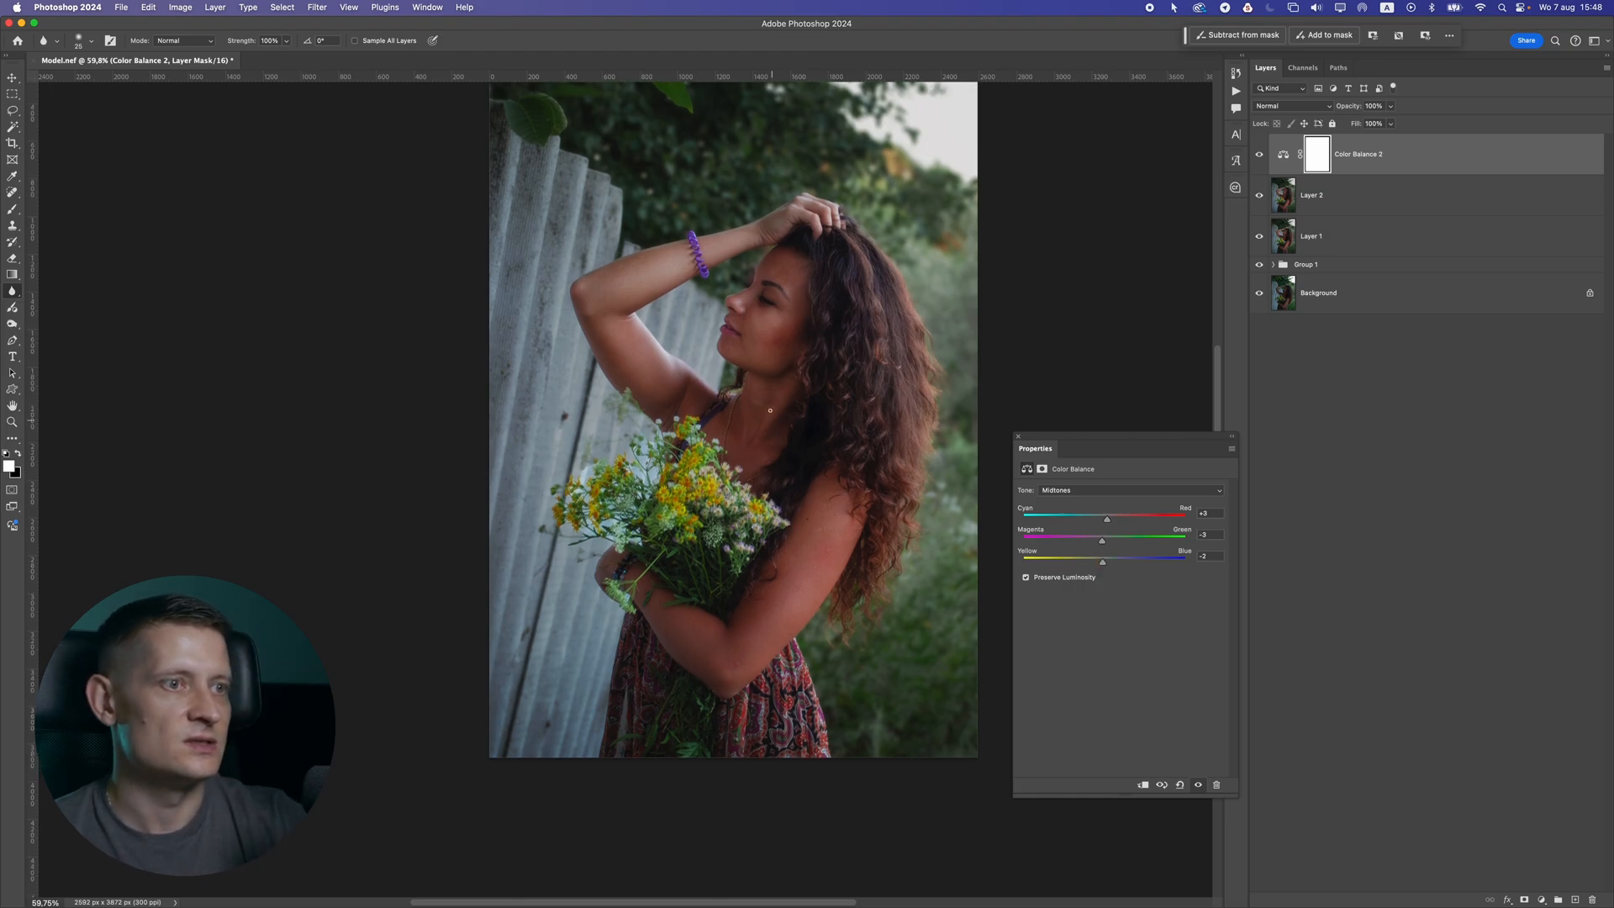
scroll(772, 409, "down", 5)
scroll(772, 409, "up", 6)
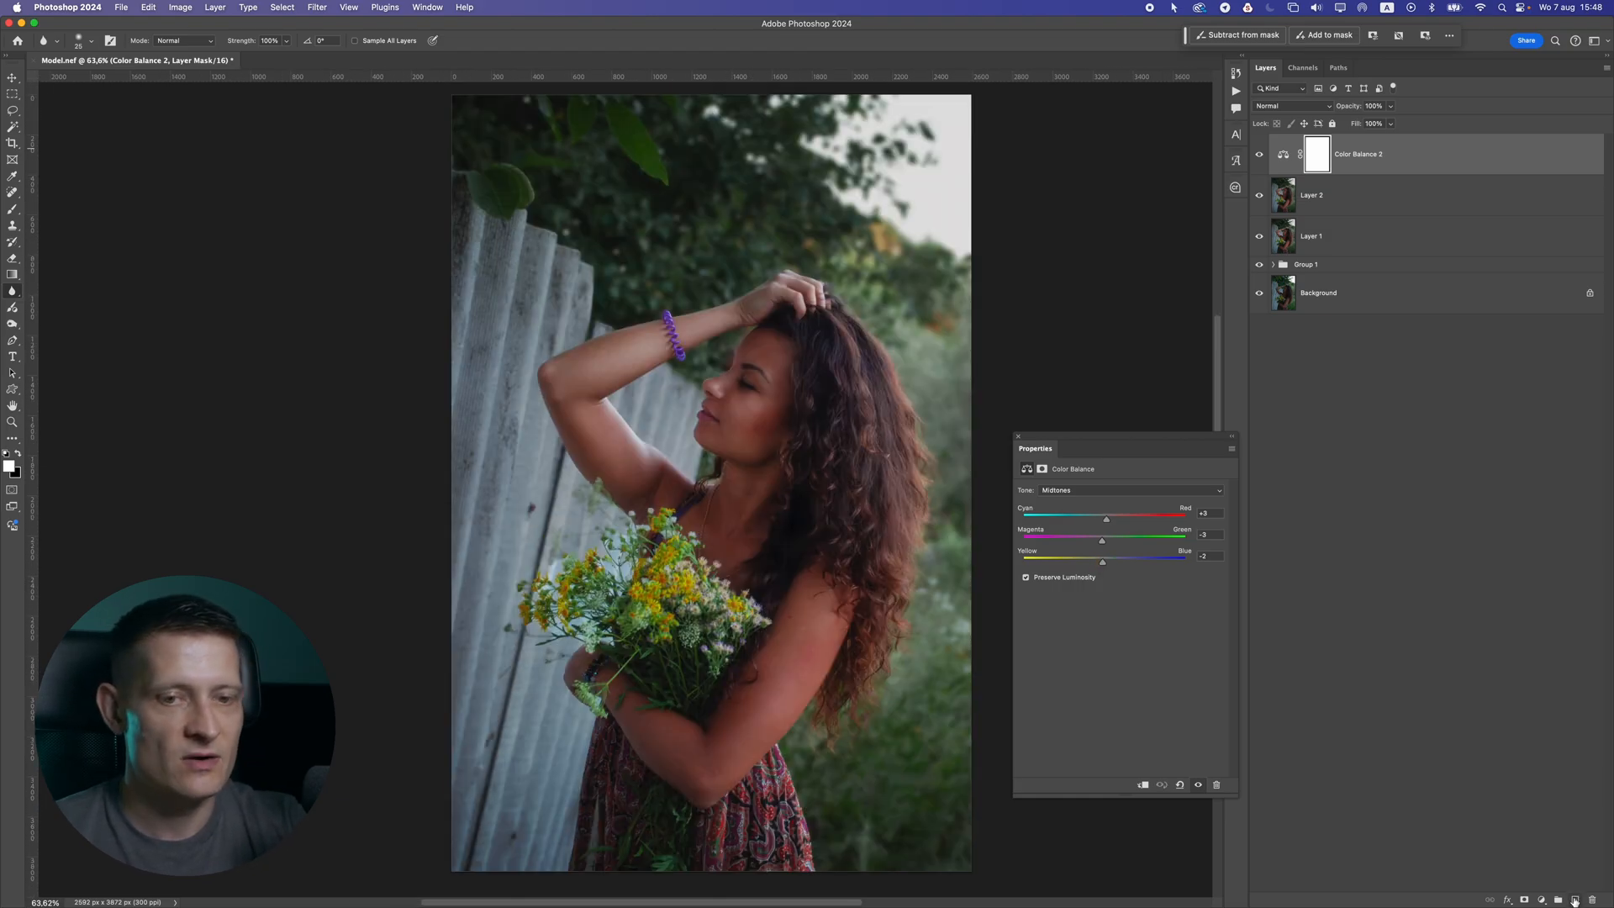
Stamp all visible layers onto a new top layer and convert that layer to a Smart Object
left_click(1574, 899)
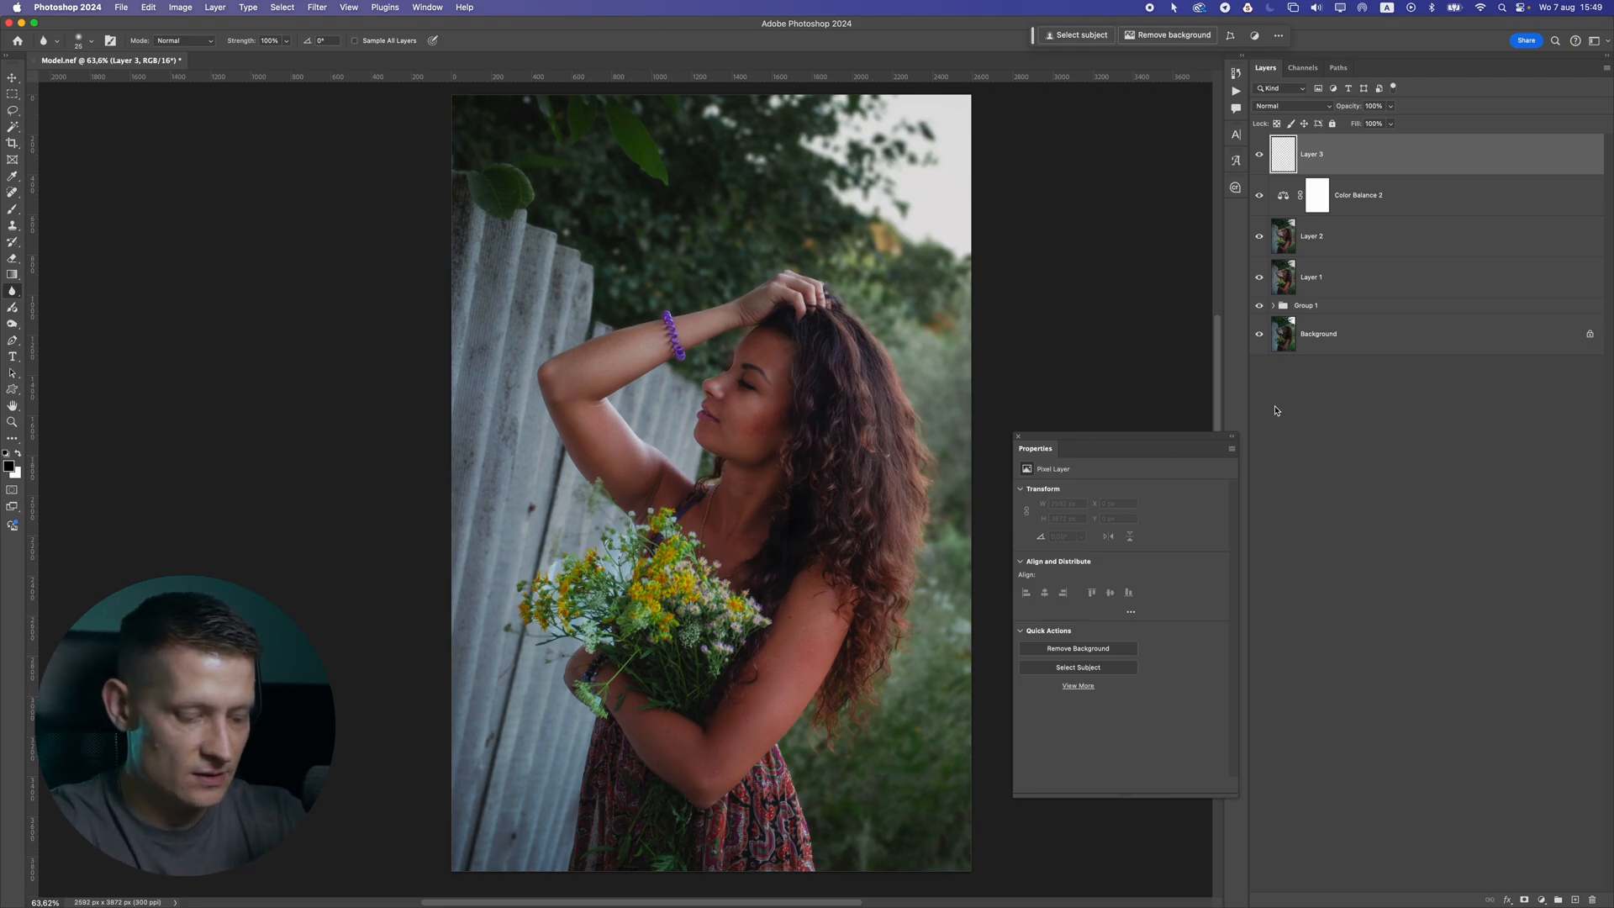
key("super+alt+shift+e")
right_click(1340, 157)
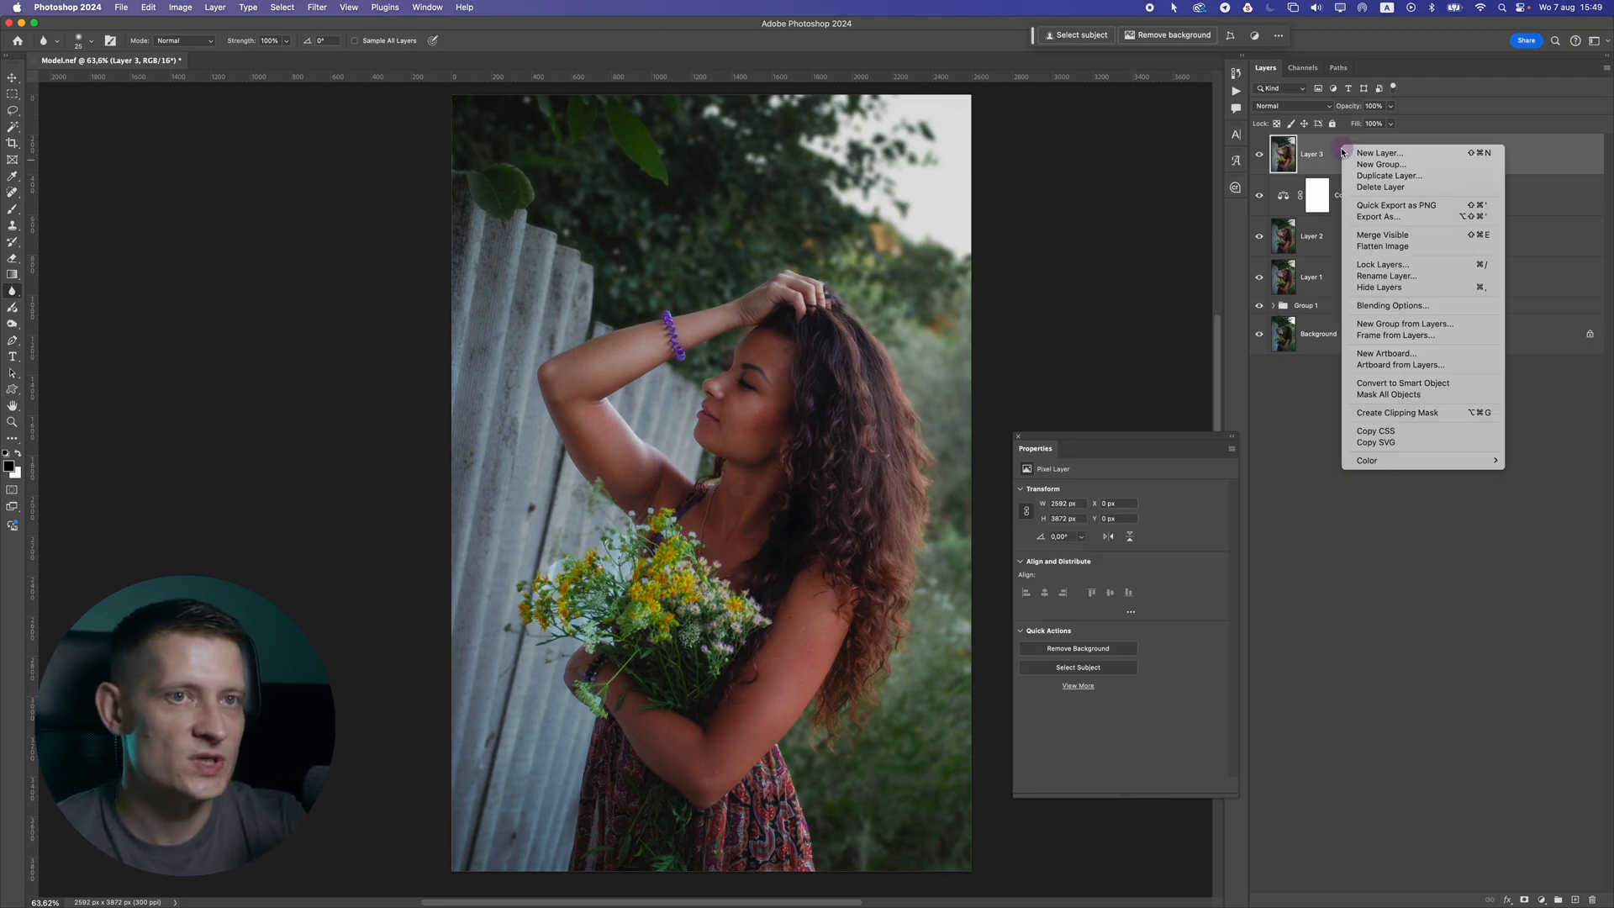
left_click(1416, 384)
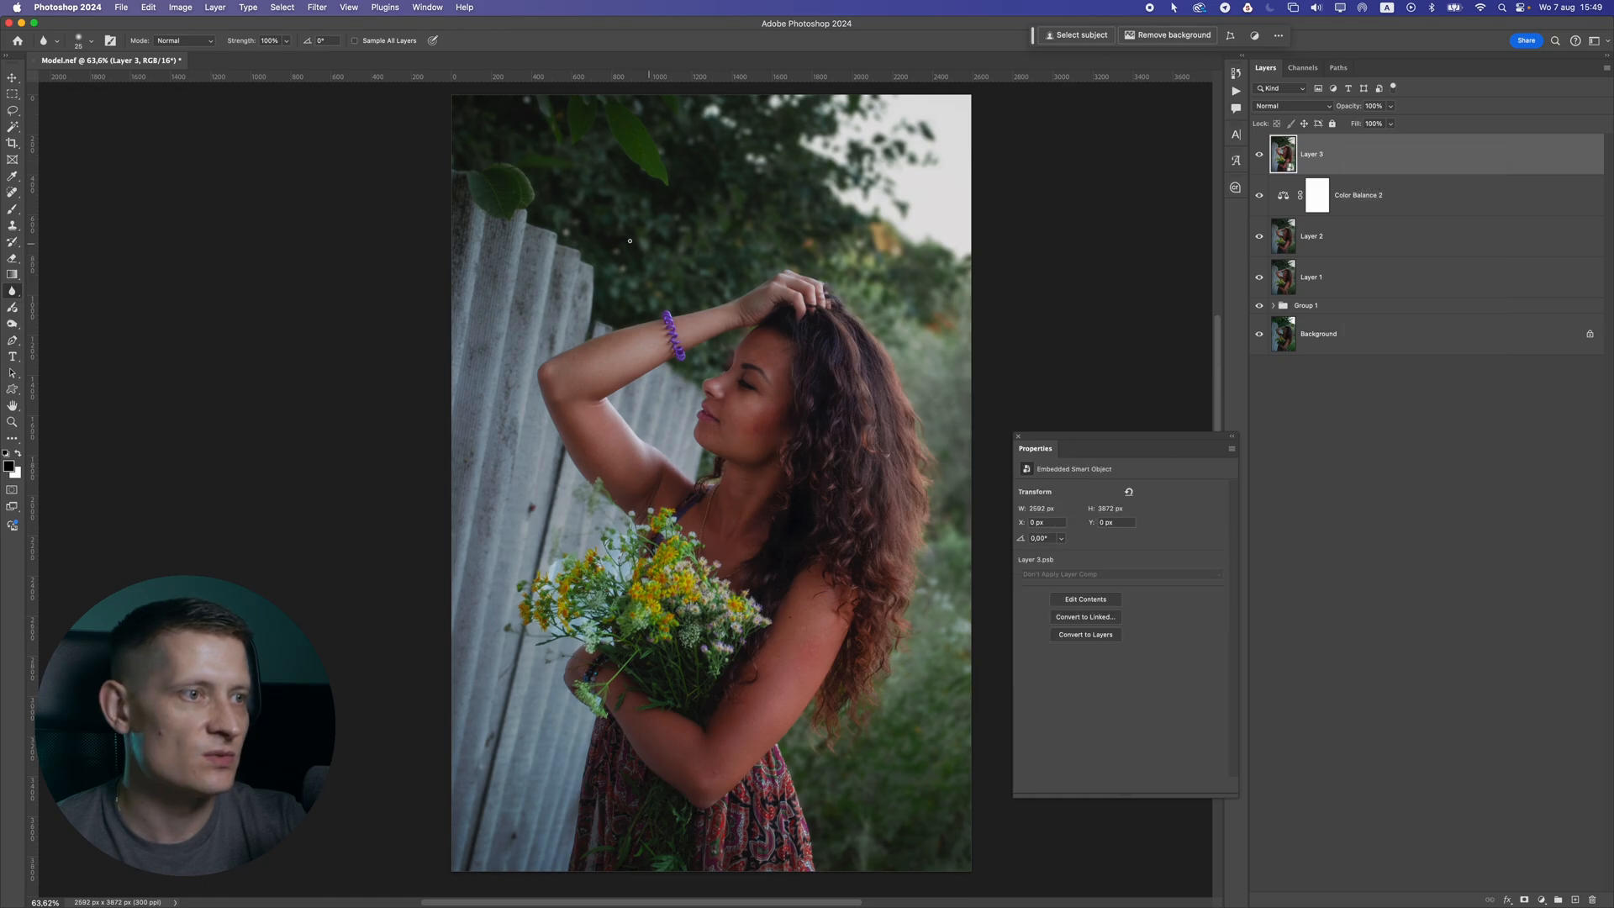
Open the Smart Object in the Camera Raw Filter and set Whites +11, Blacks -16 and Texture -31, with Clarity slightly raised
left_click(350, 8)
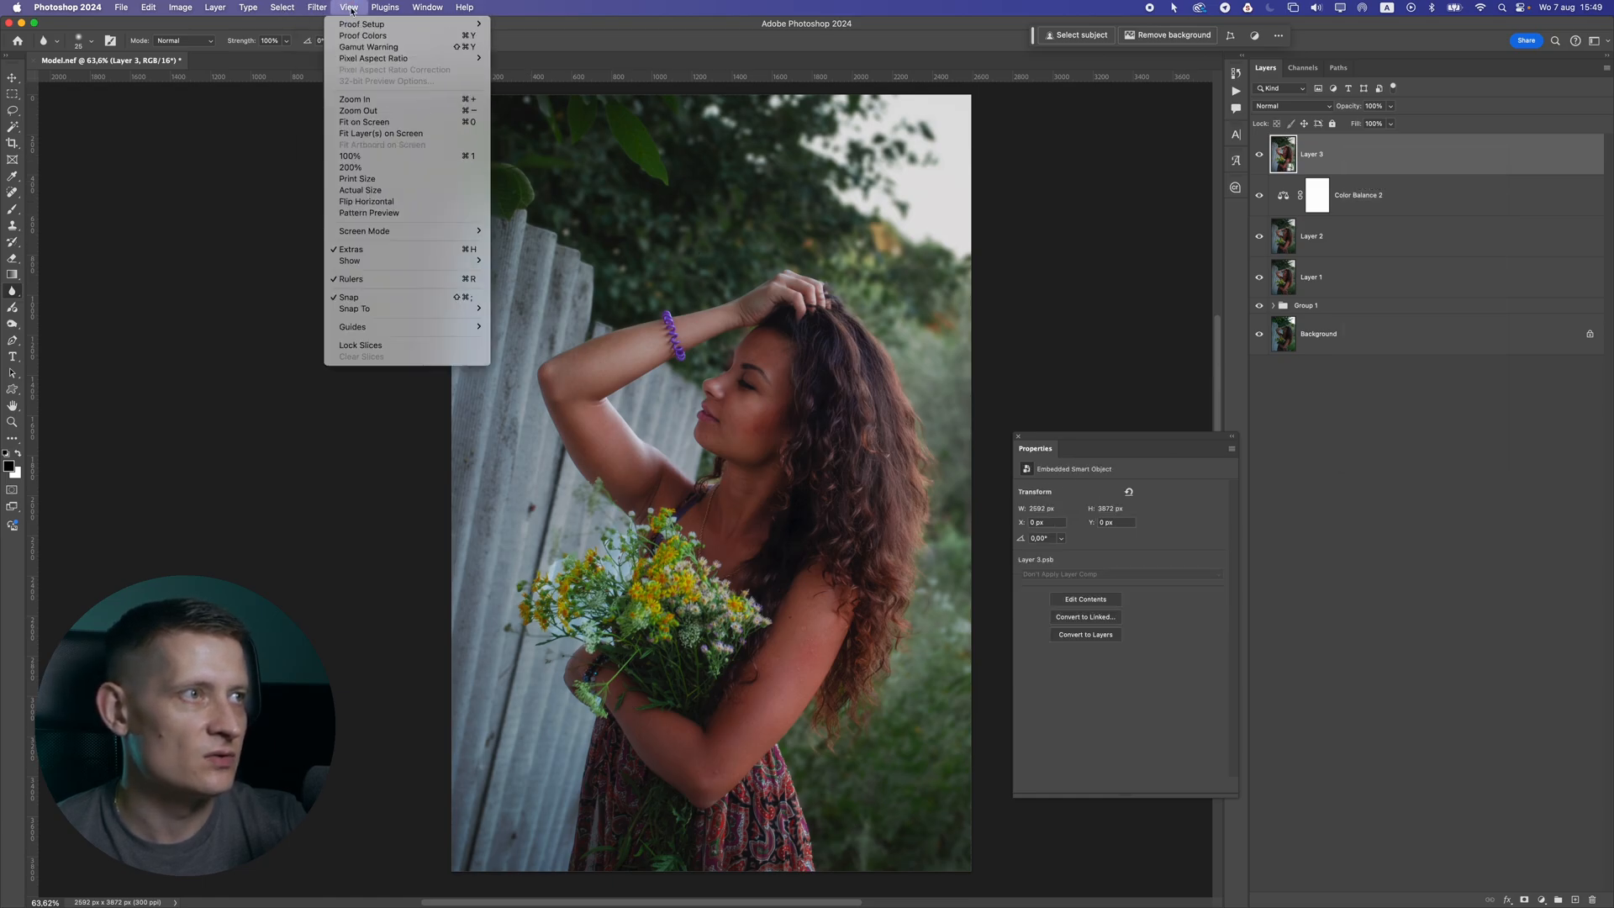
left_click(378, 125)
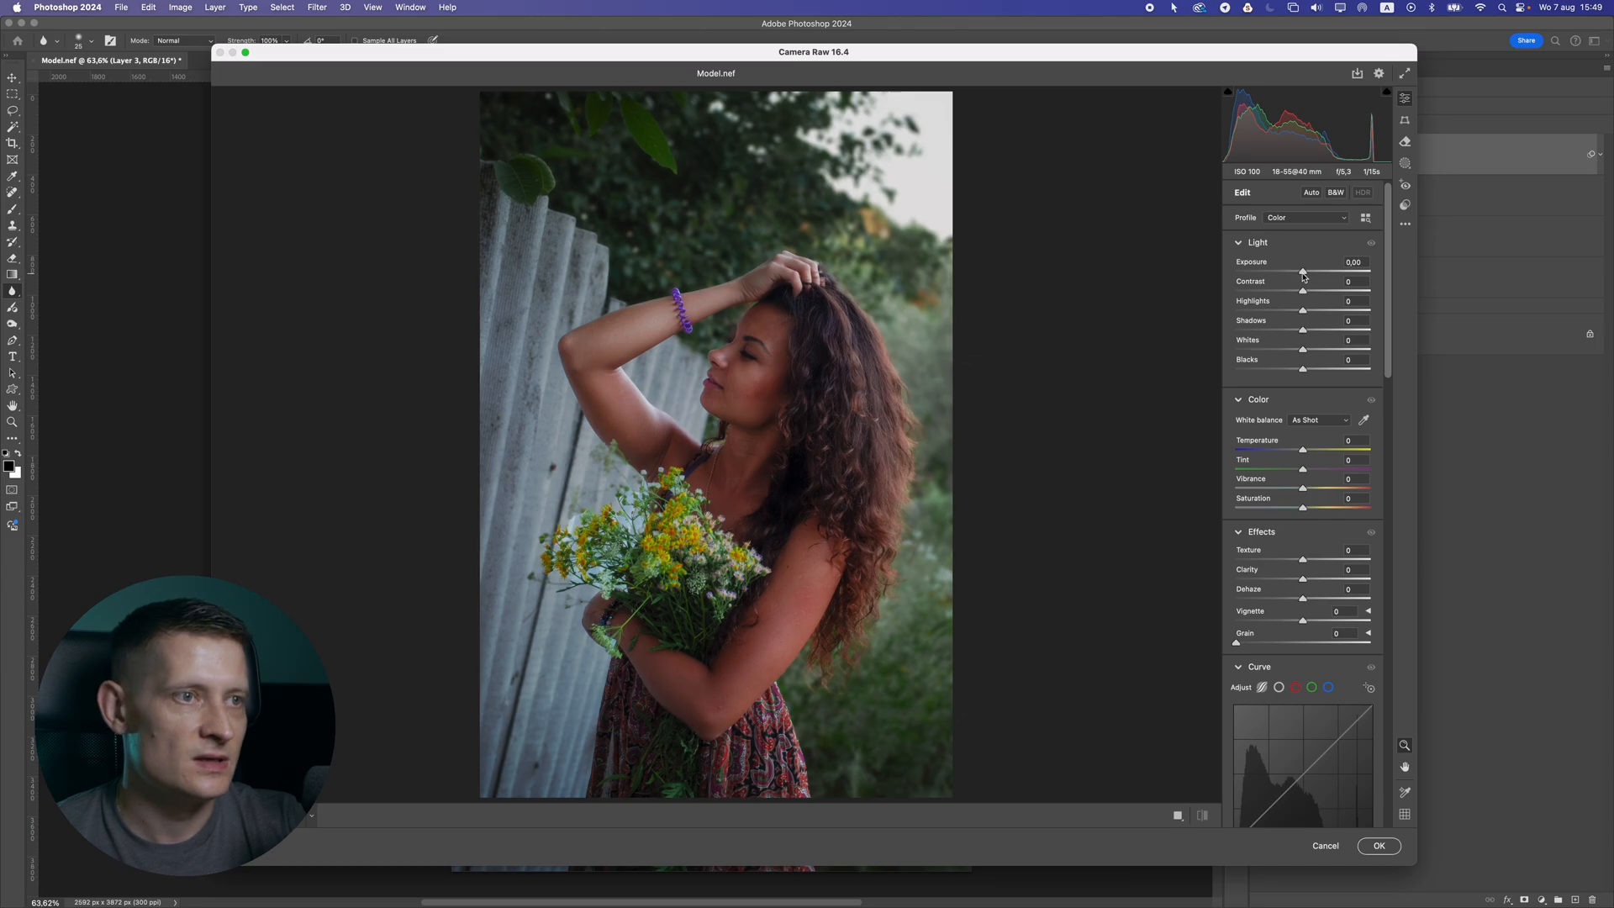
left_click_drag(1302, 290, 1294, 368)
scroll(1386, 361, "down", 5)
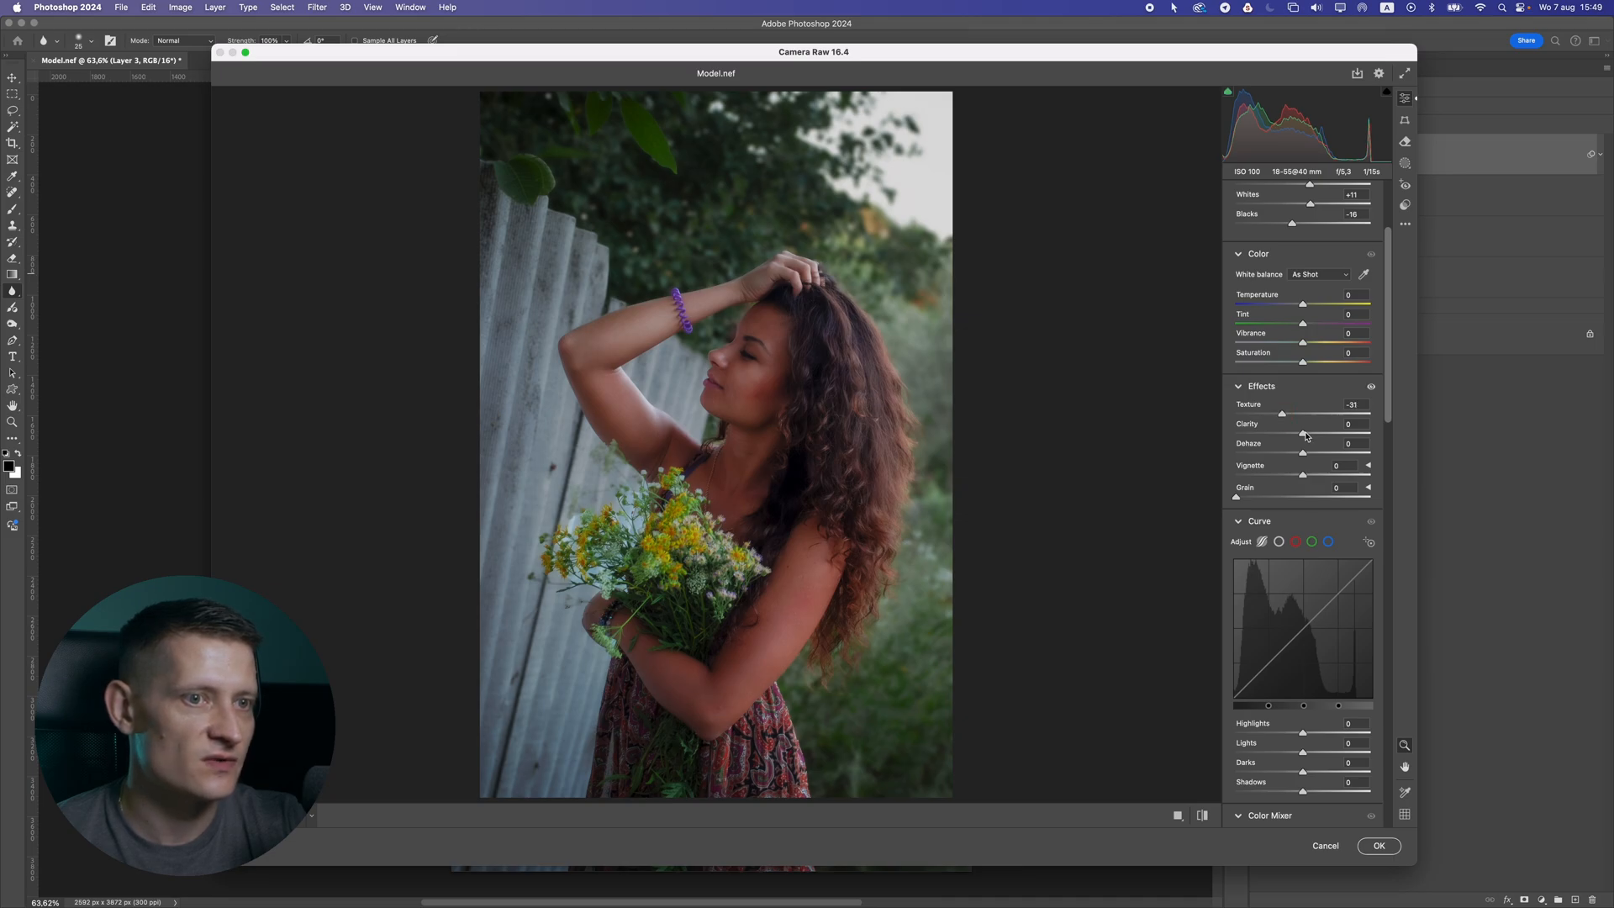
left_click_drag(1313, 435, 1318, 434)
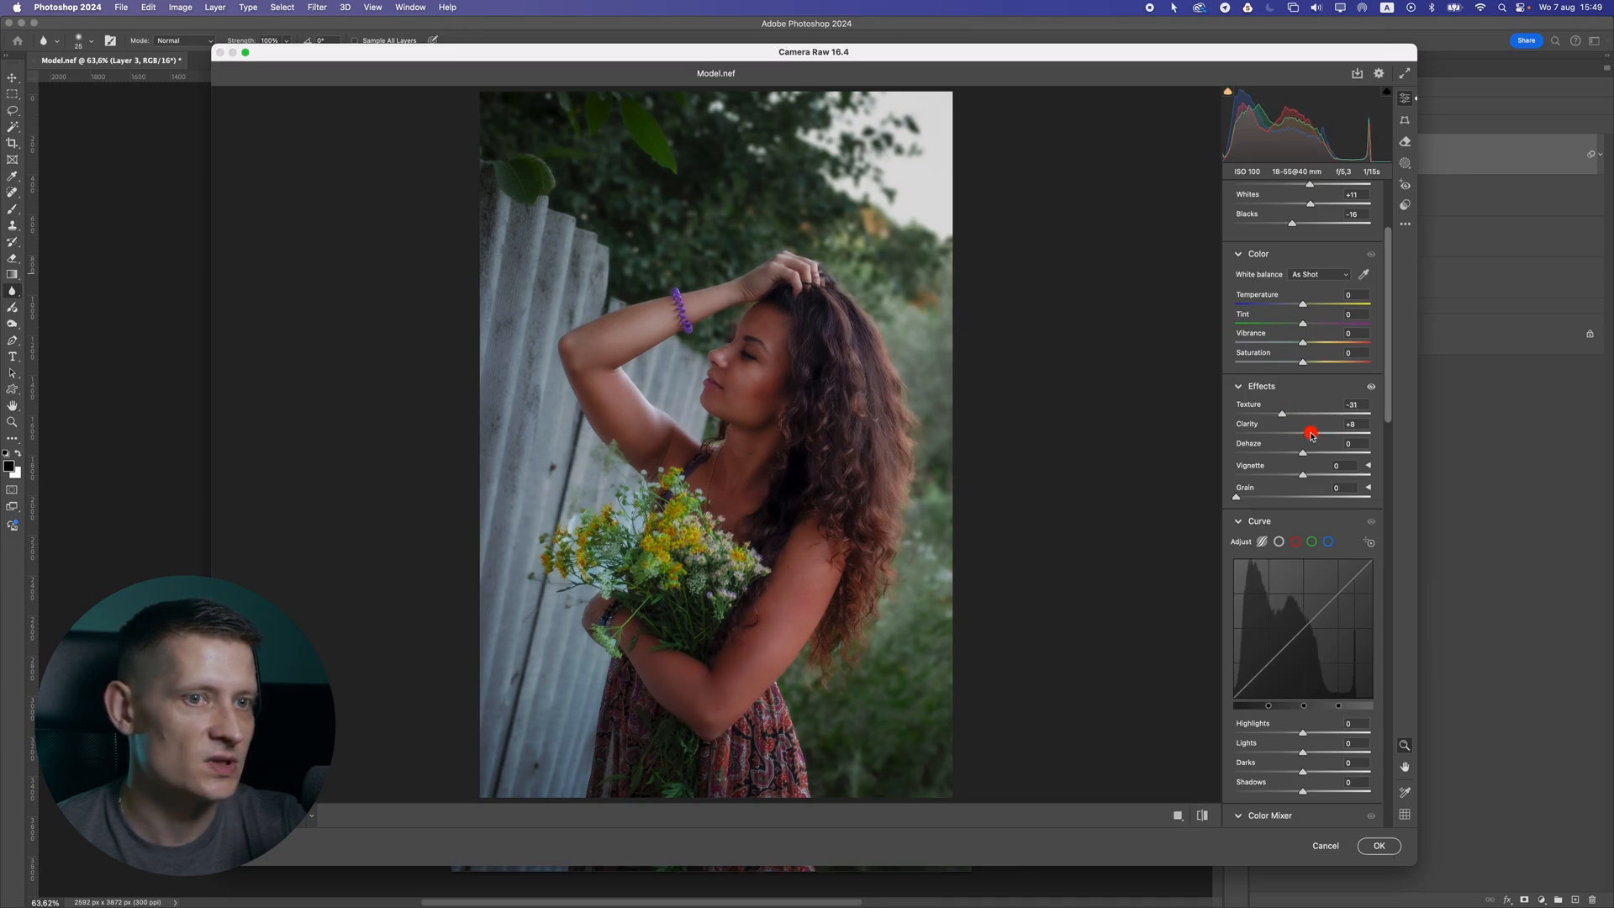
Shape the parametric curve with Highlights +29, Lights +7, Darks -5 and Shadows +3, and apply the Camera Raw Filter
left_click_drag(1388, 394, 1309, 536)
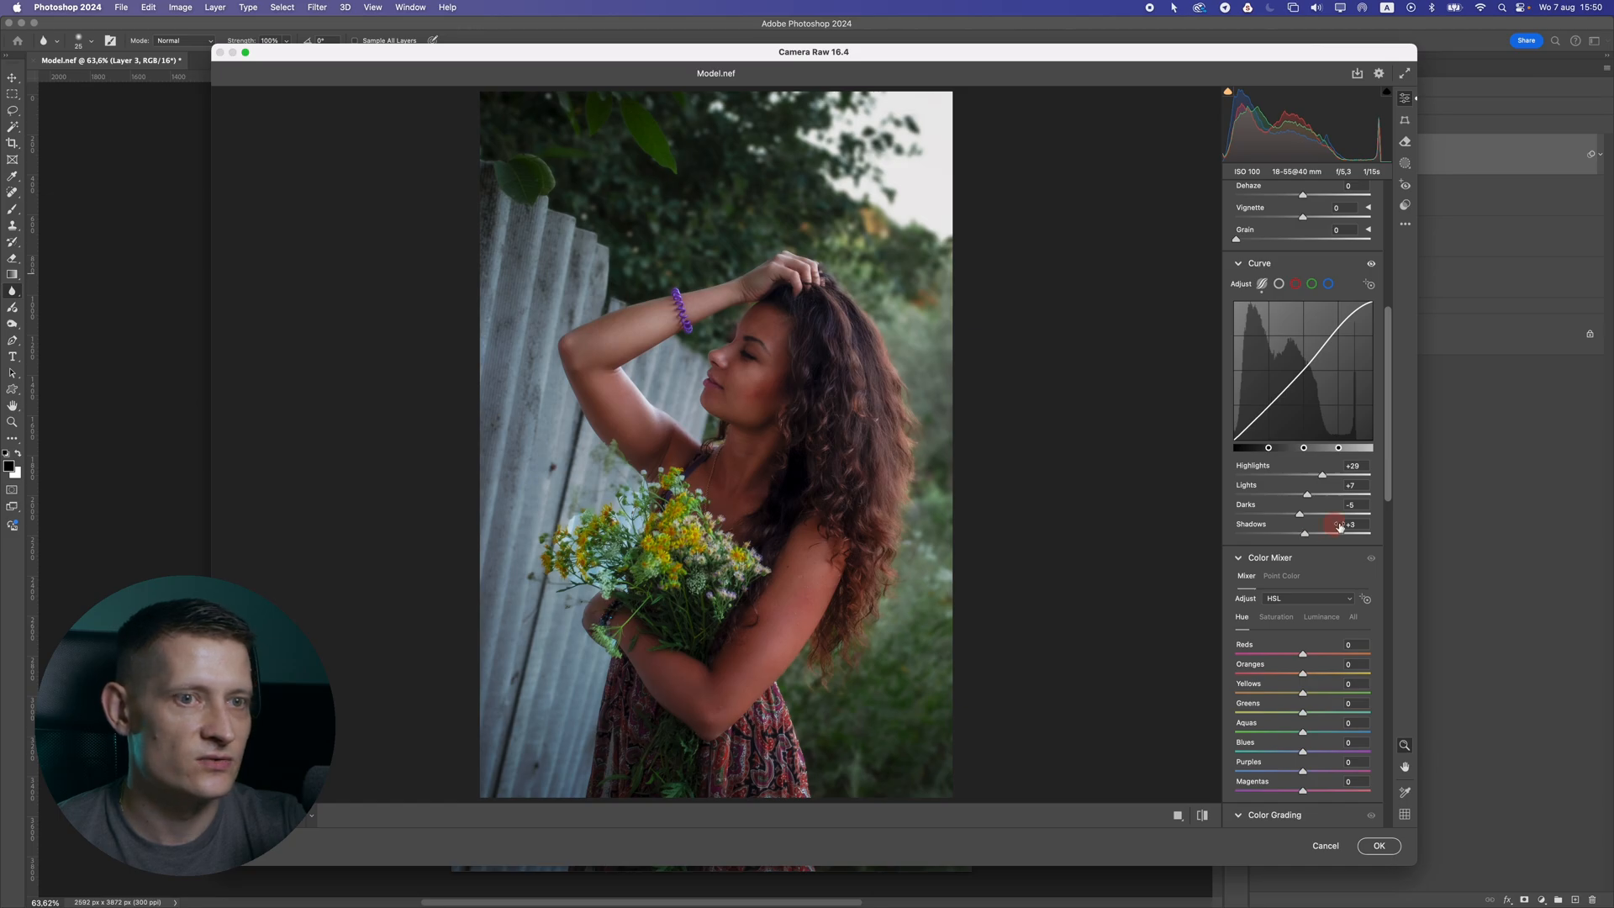
left_click_drag(1390, 471, 1390, 801)
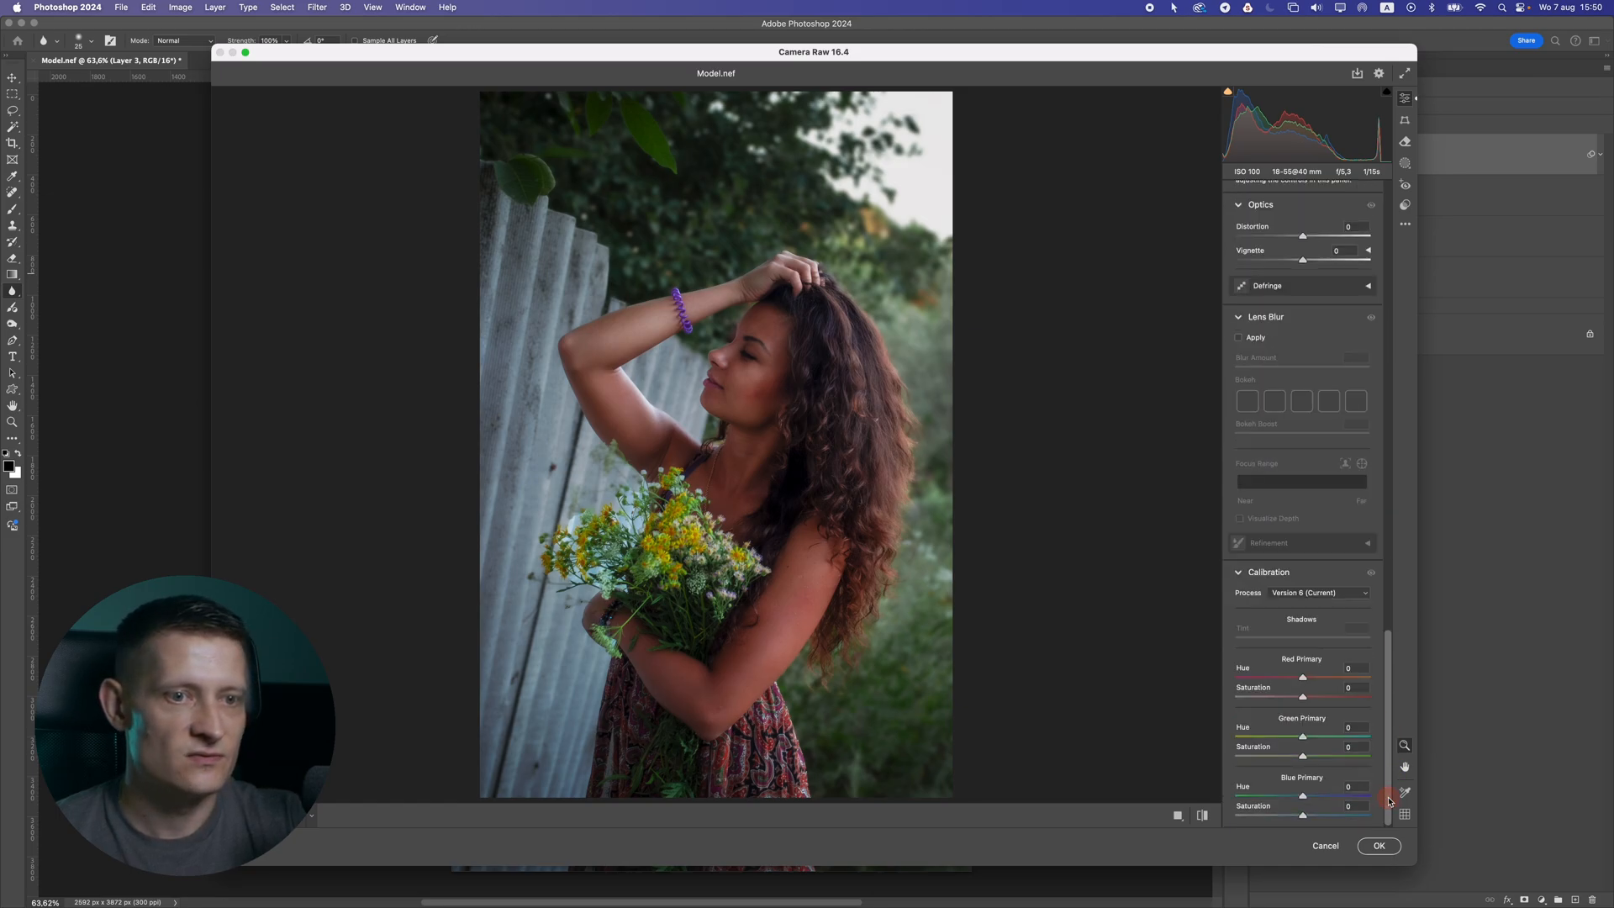
left_click(1380, 847)
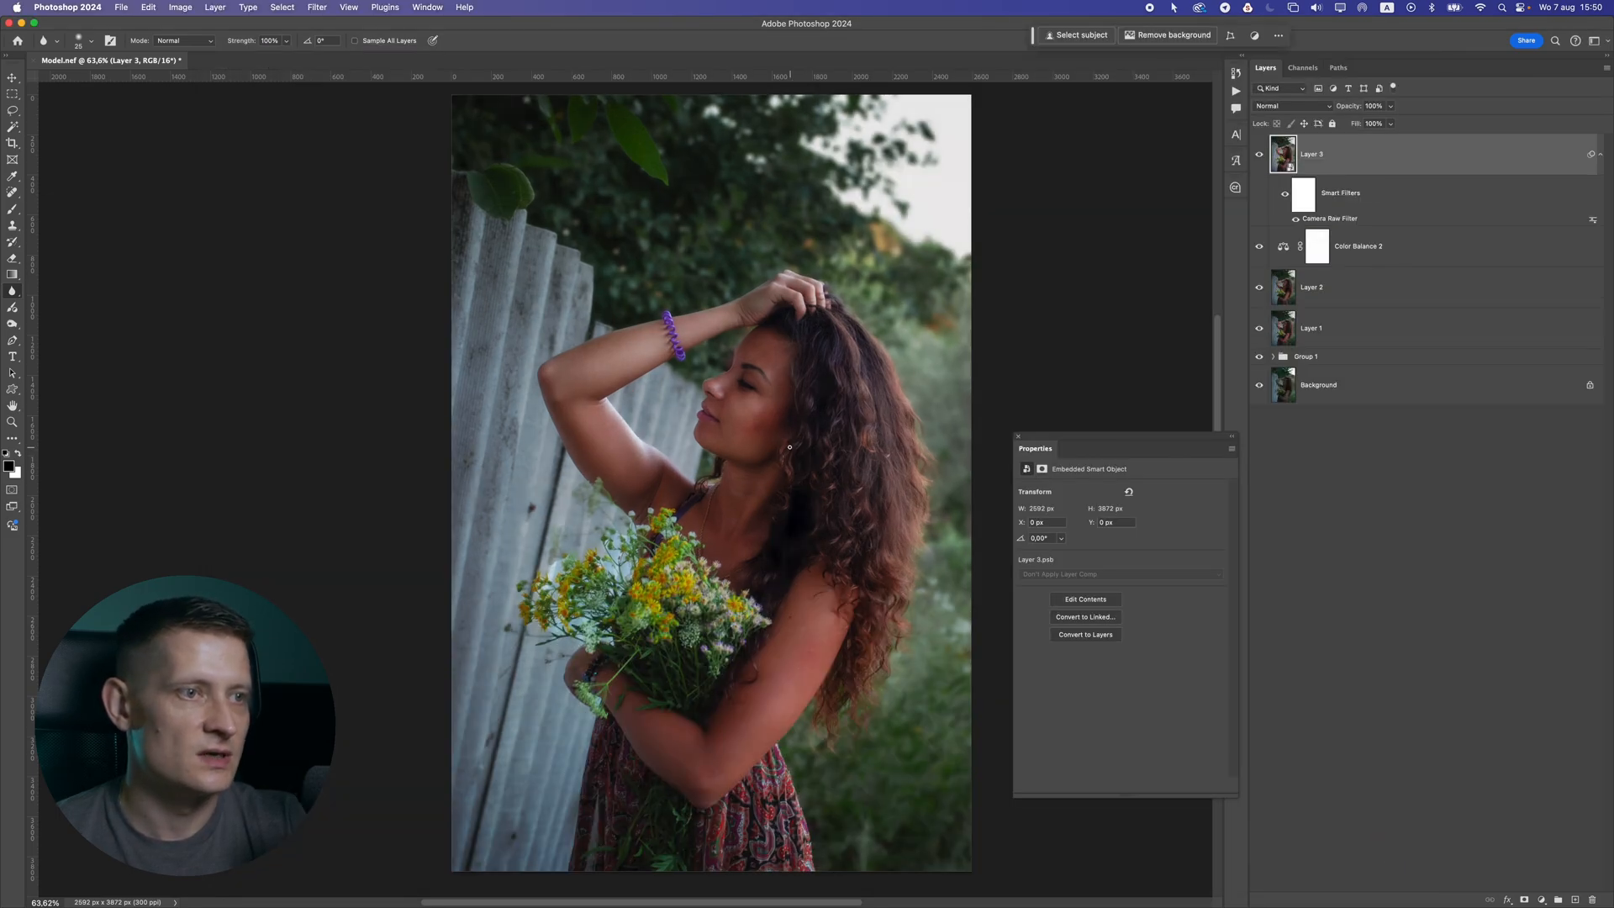
Switch to the Move tool and stamp all visible layers onto a new layer above the Camera Raw Smart Object
left_click(12, 77)
scroll(757, 348, "down", 2)
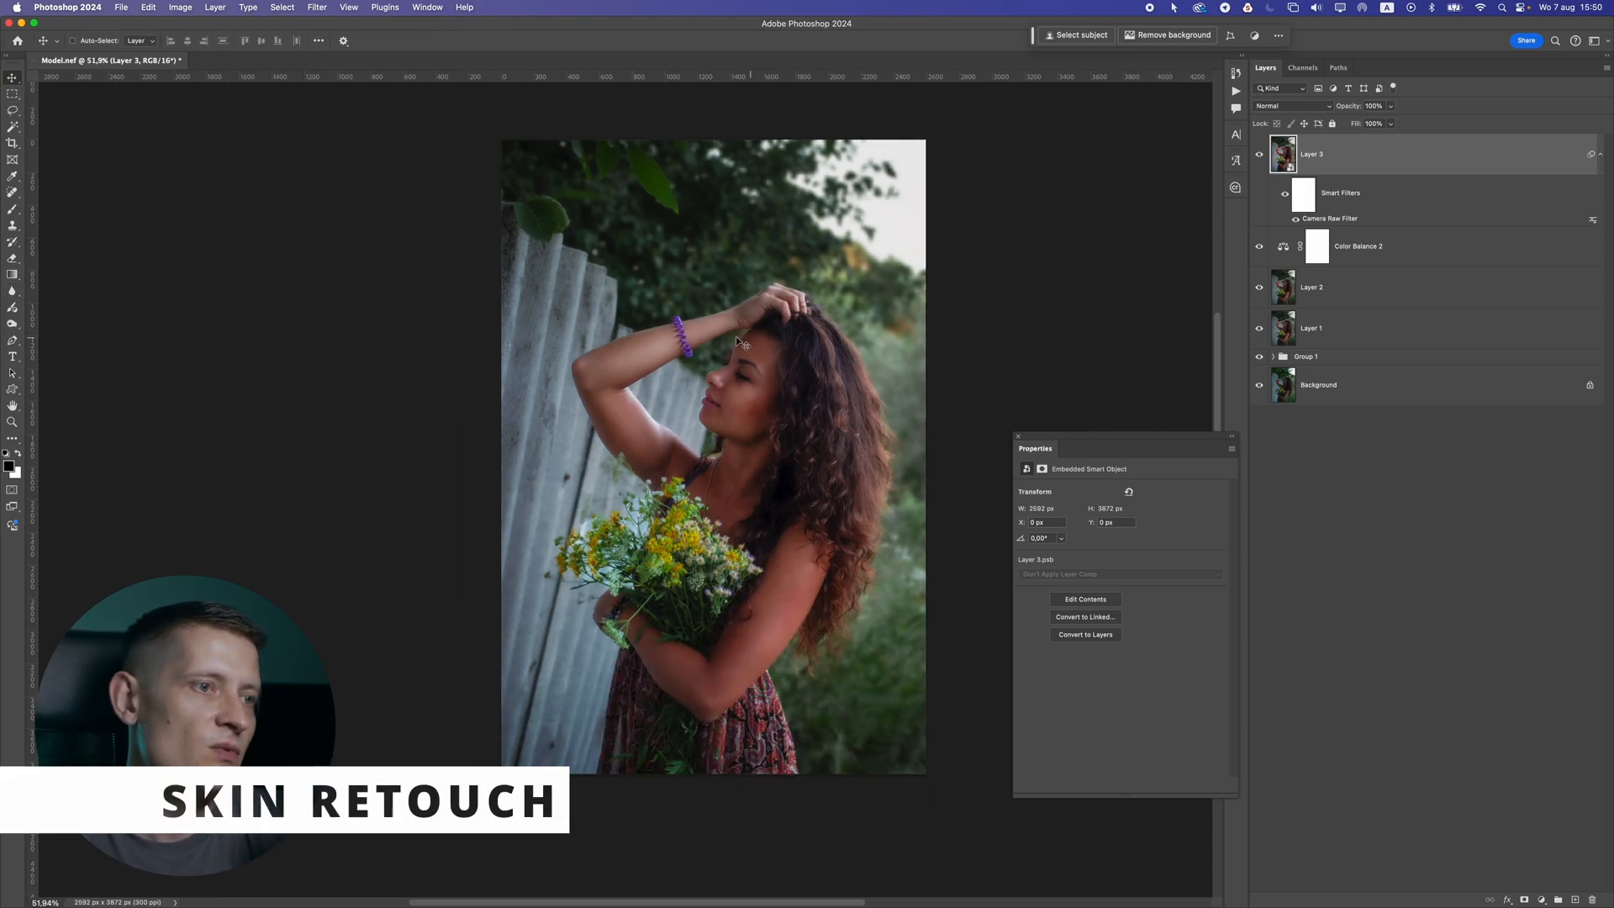
scroll(740, 370, "up", 5)
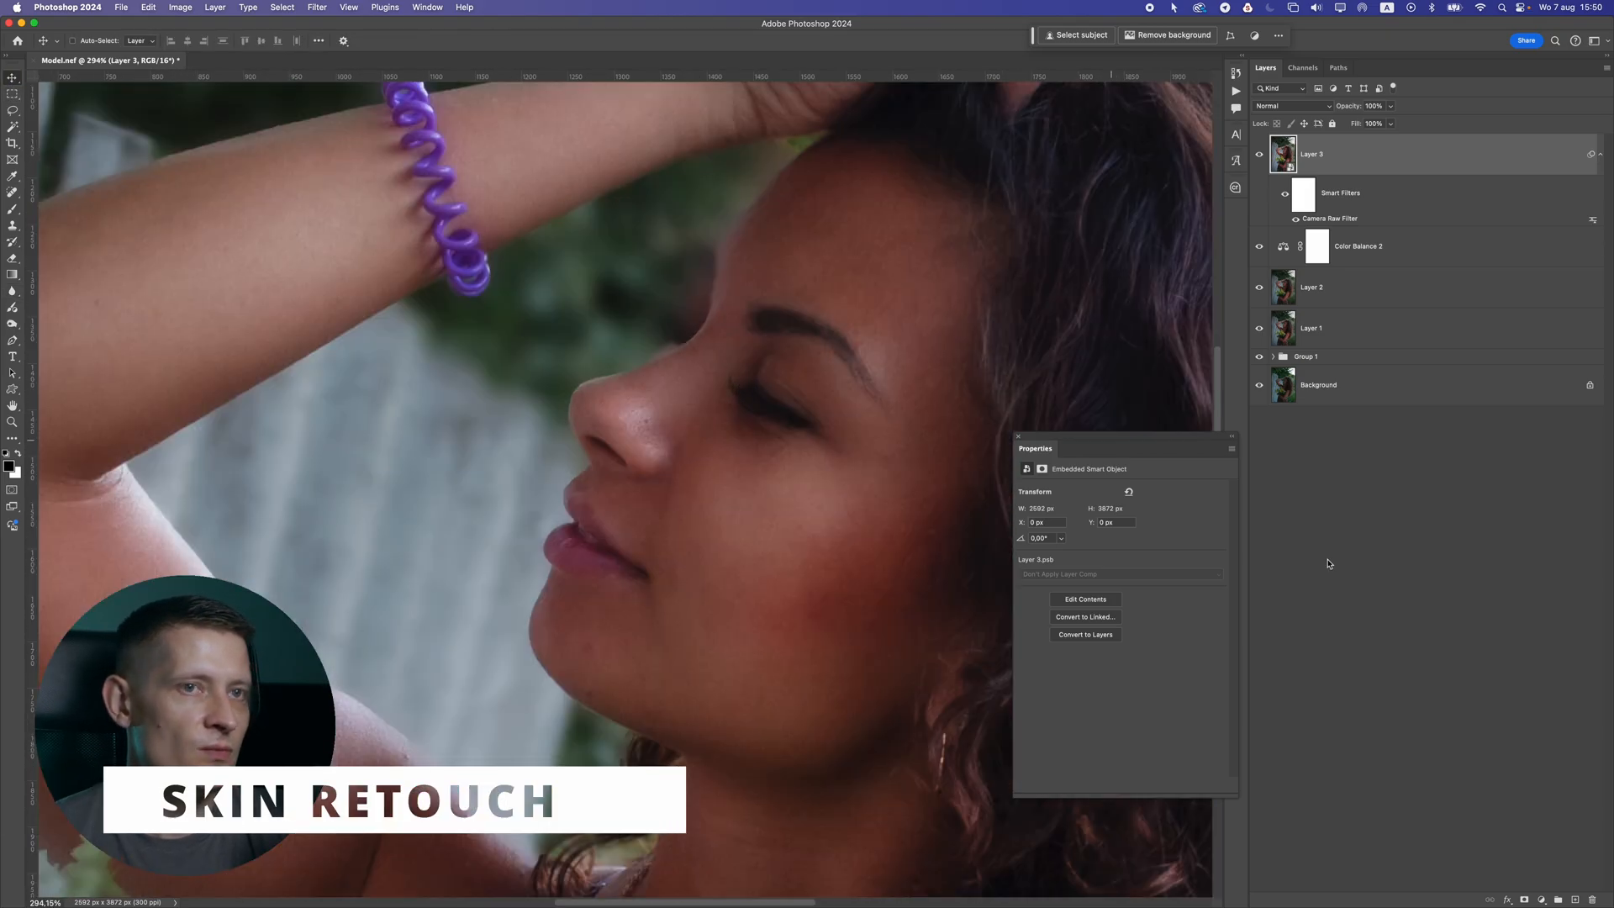
key("super+alt+shift+n")
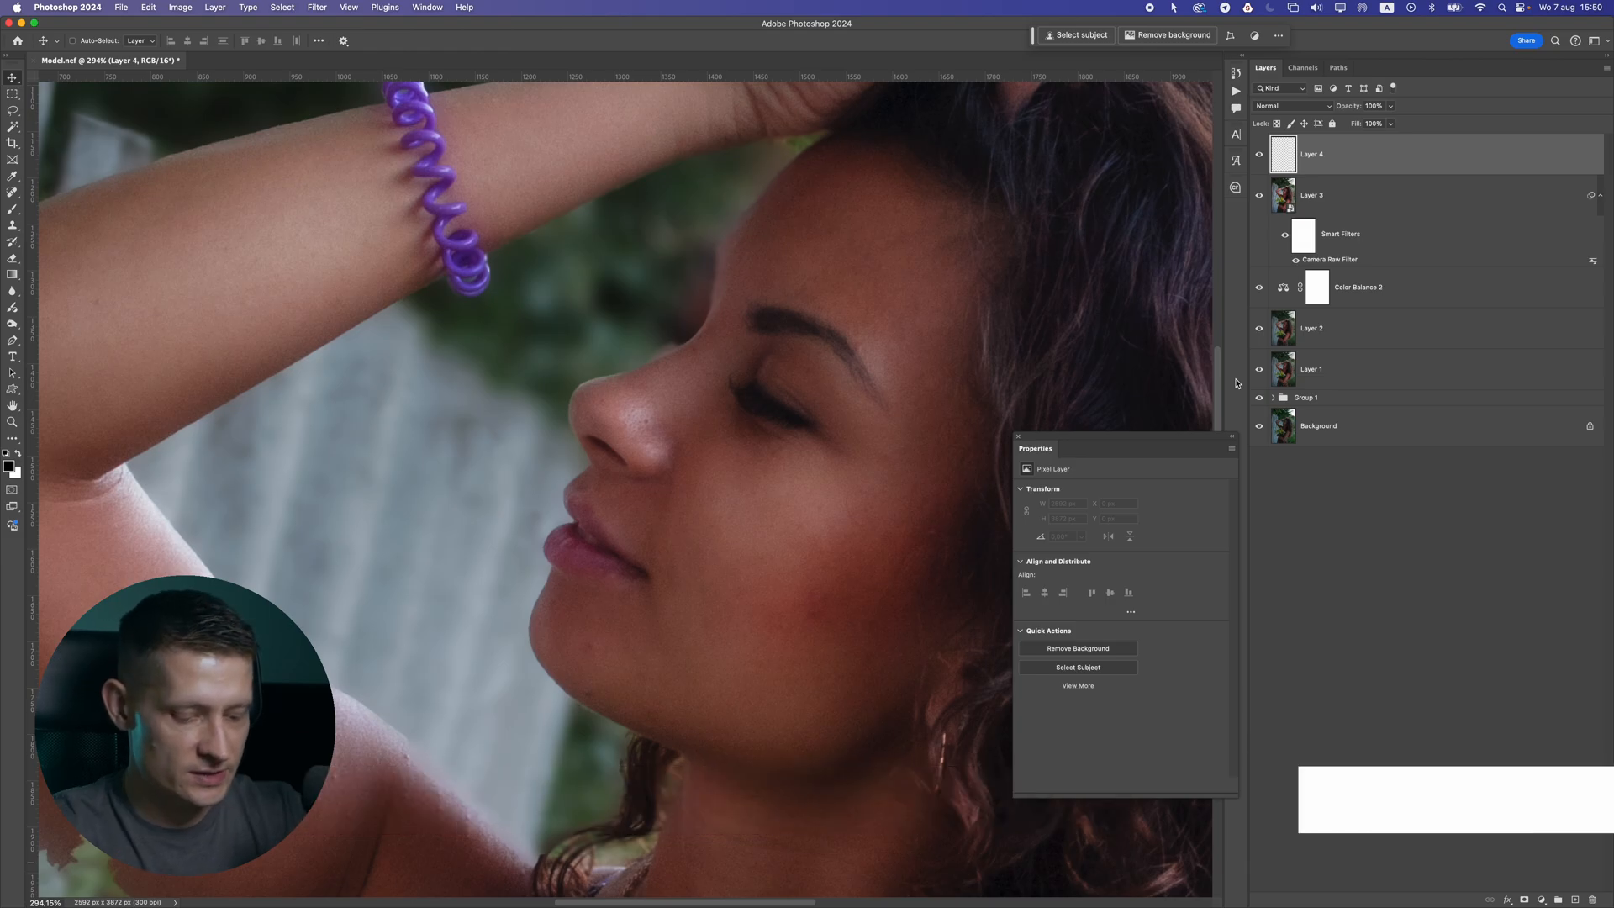
key("super+alt+shift+e")
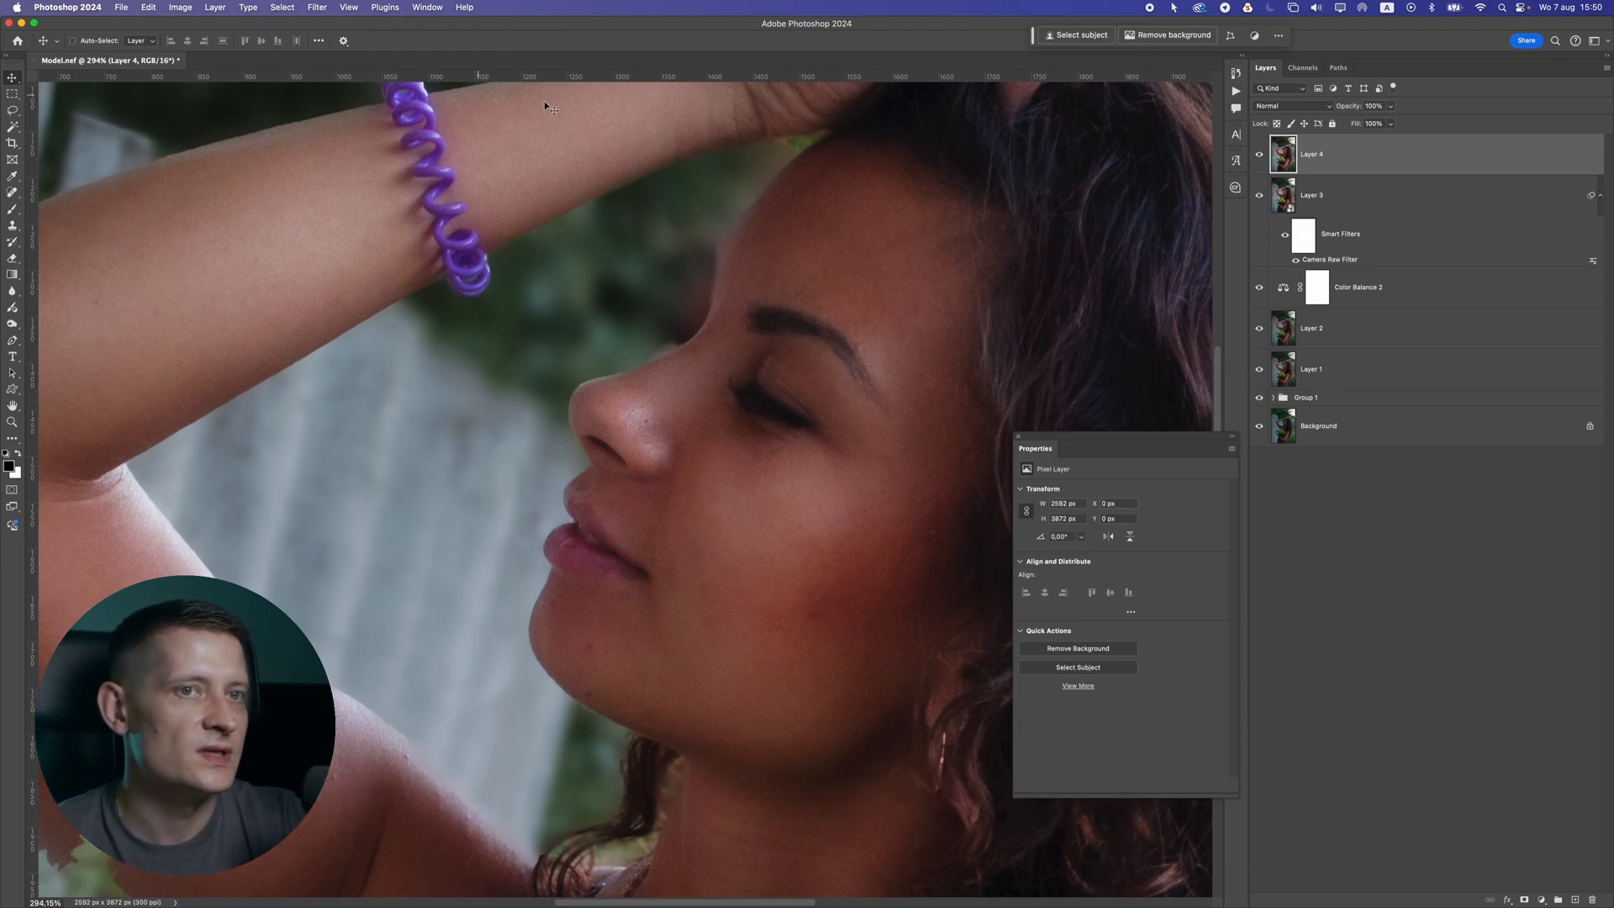
Smooth the skin on the stamped layer with Reduce Noise at strength 10 and all detail settings at 0%, and compare the face before and after
left_click(349, 7)
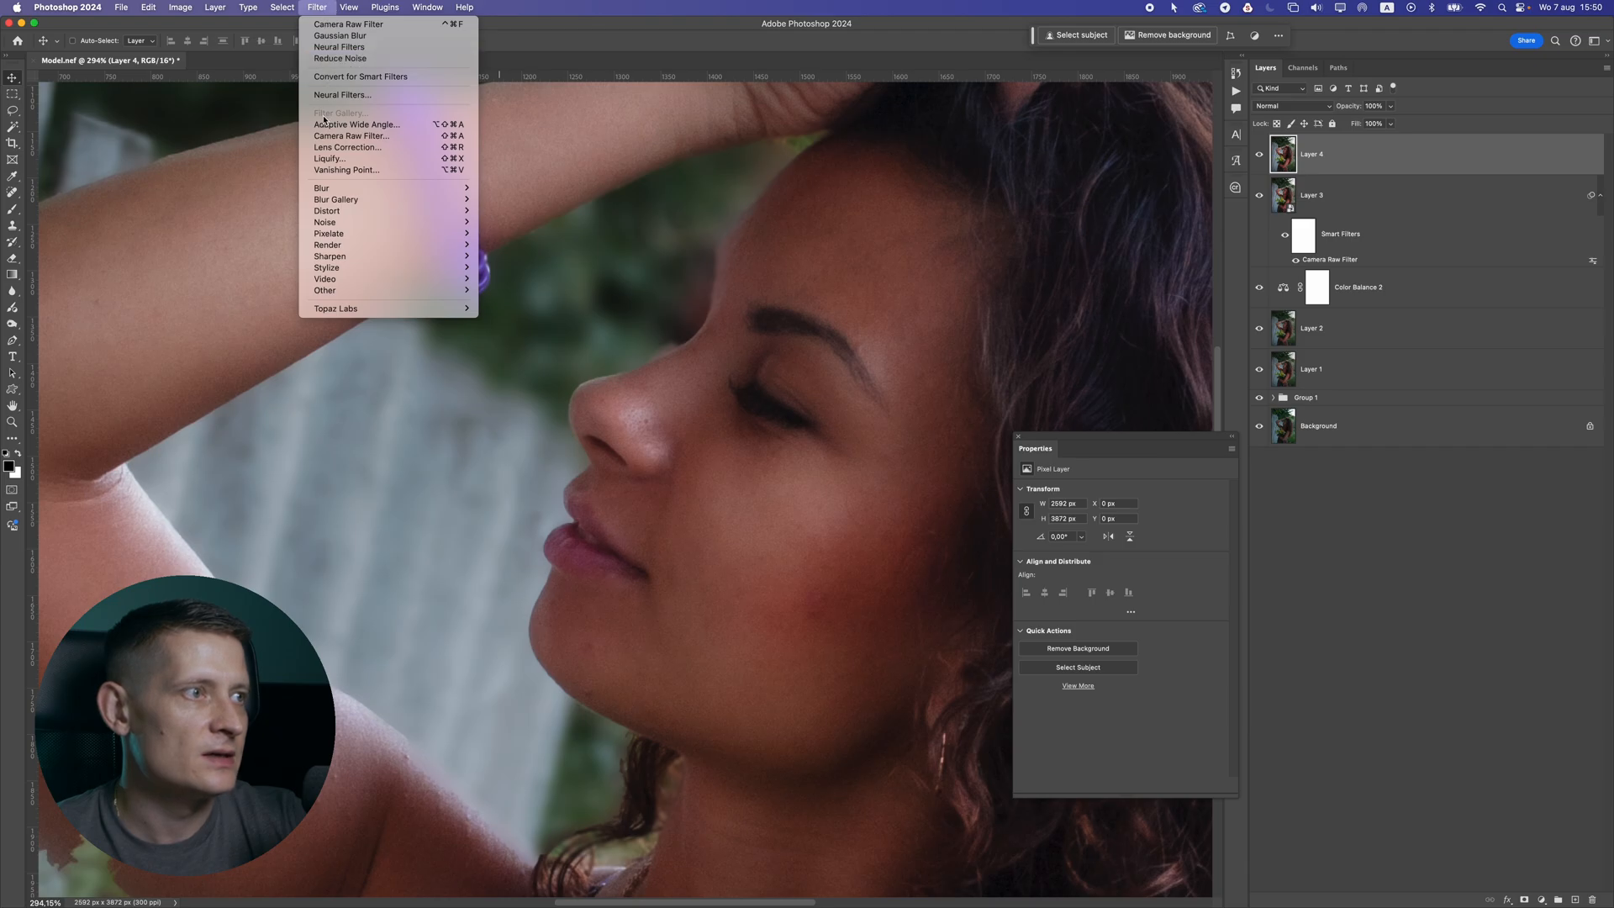
mouse_move(422, 222)
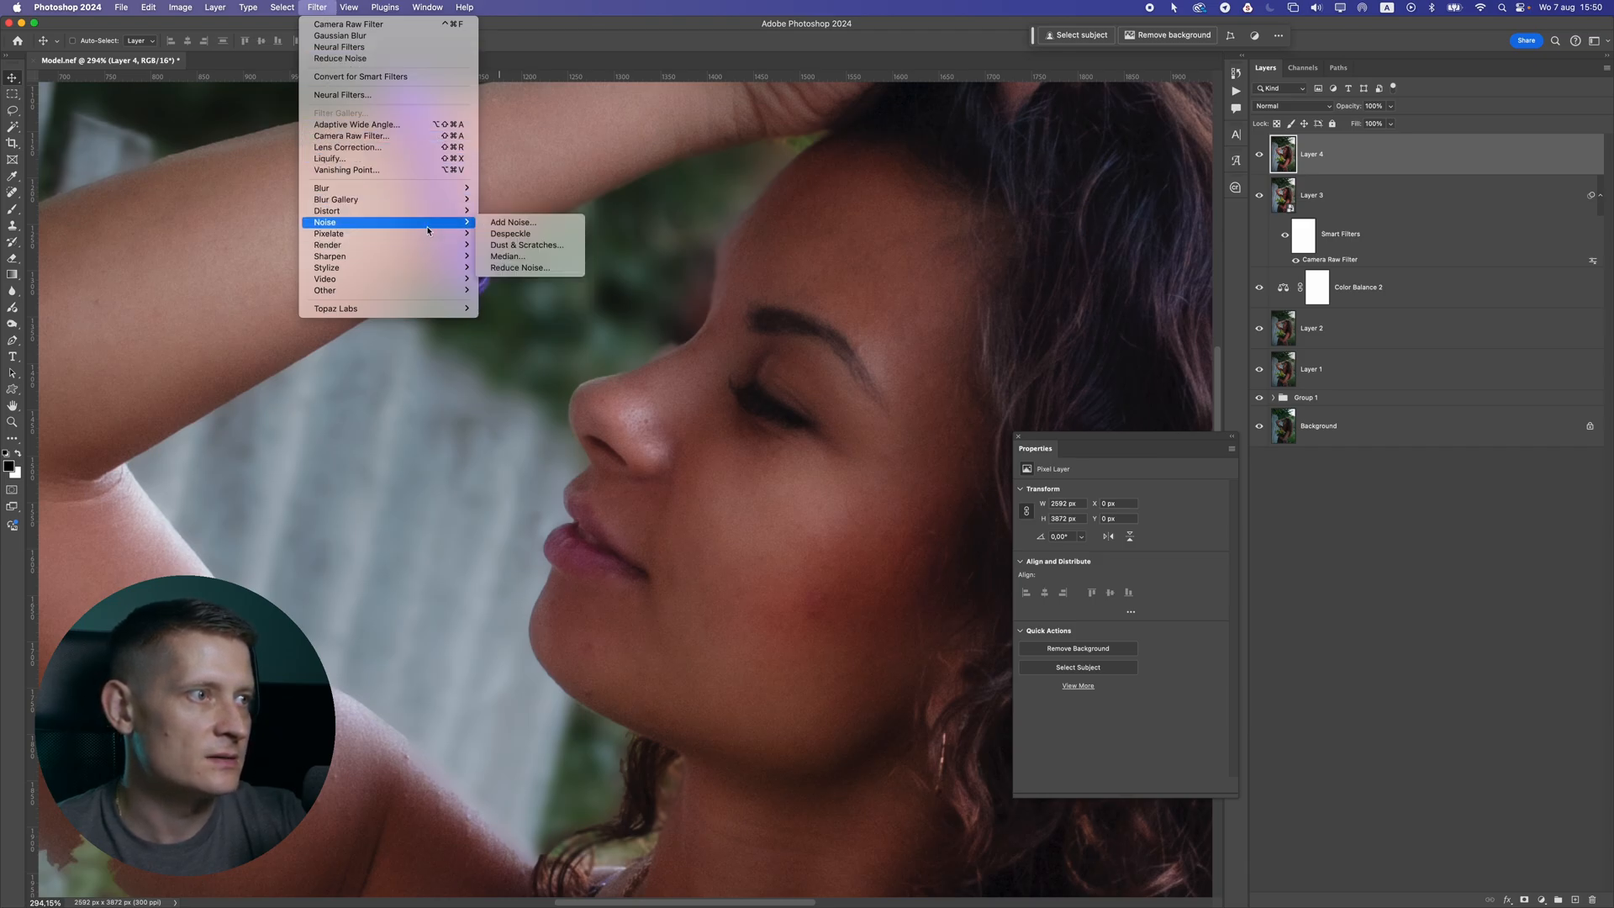
left_click(519, 267)
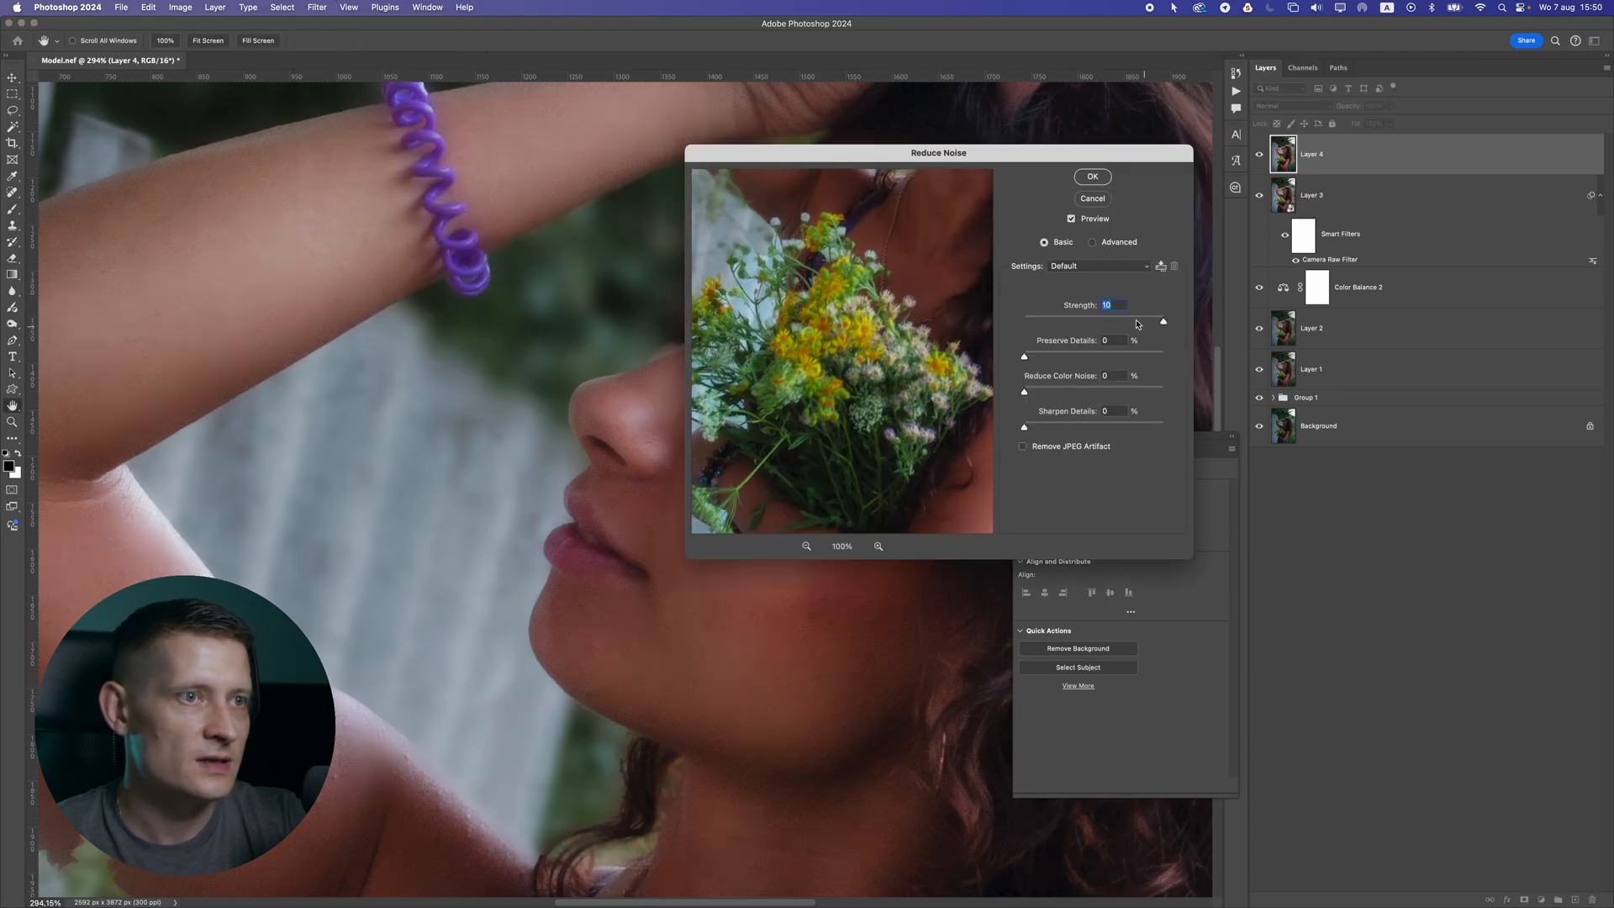
left_click_drag(810, 228, 828, 329)
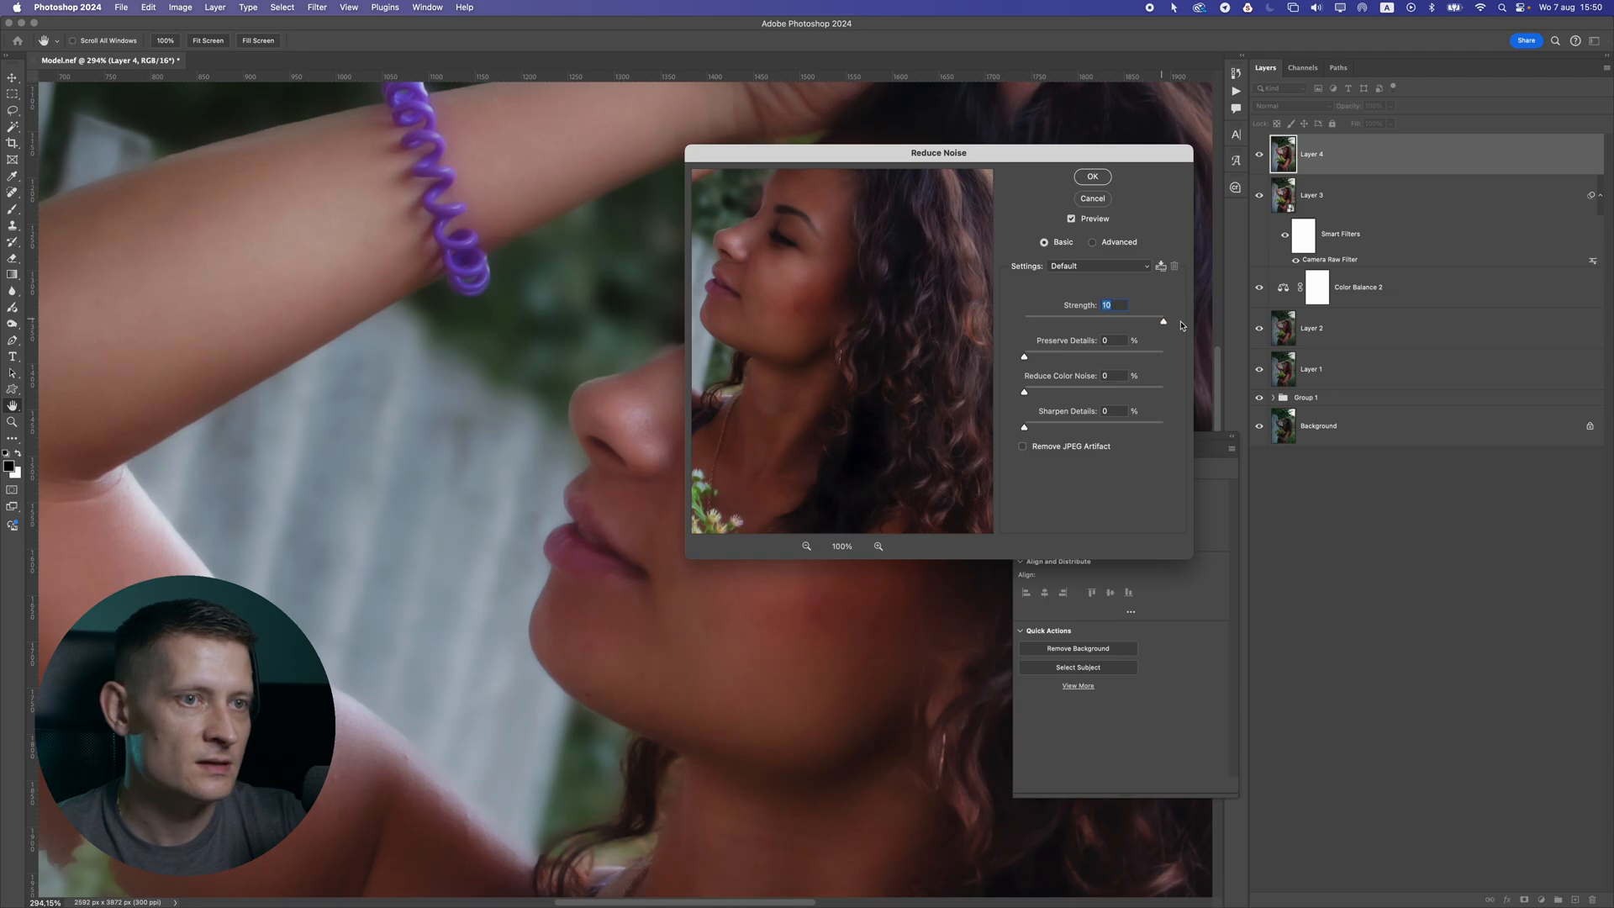
left_click(1093, 178)
scroll(779, 503, "up", 1)
left_click(1260, 155)
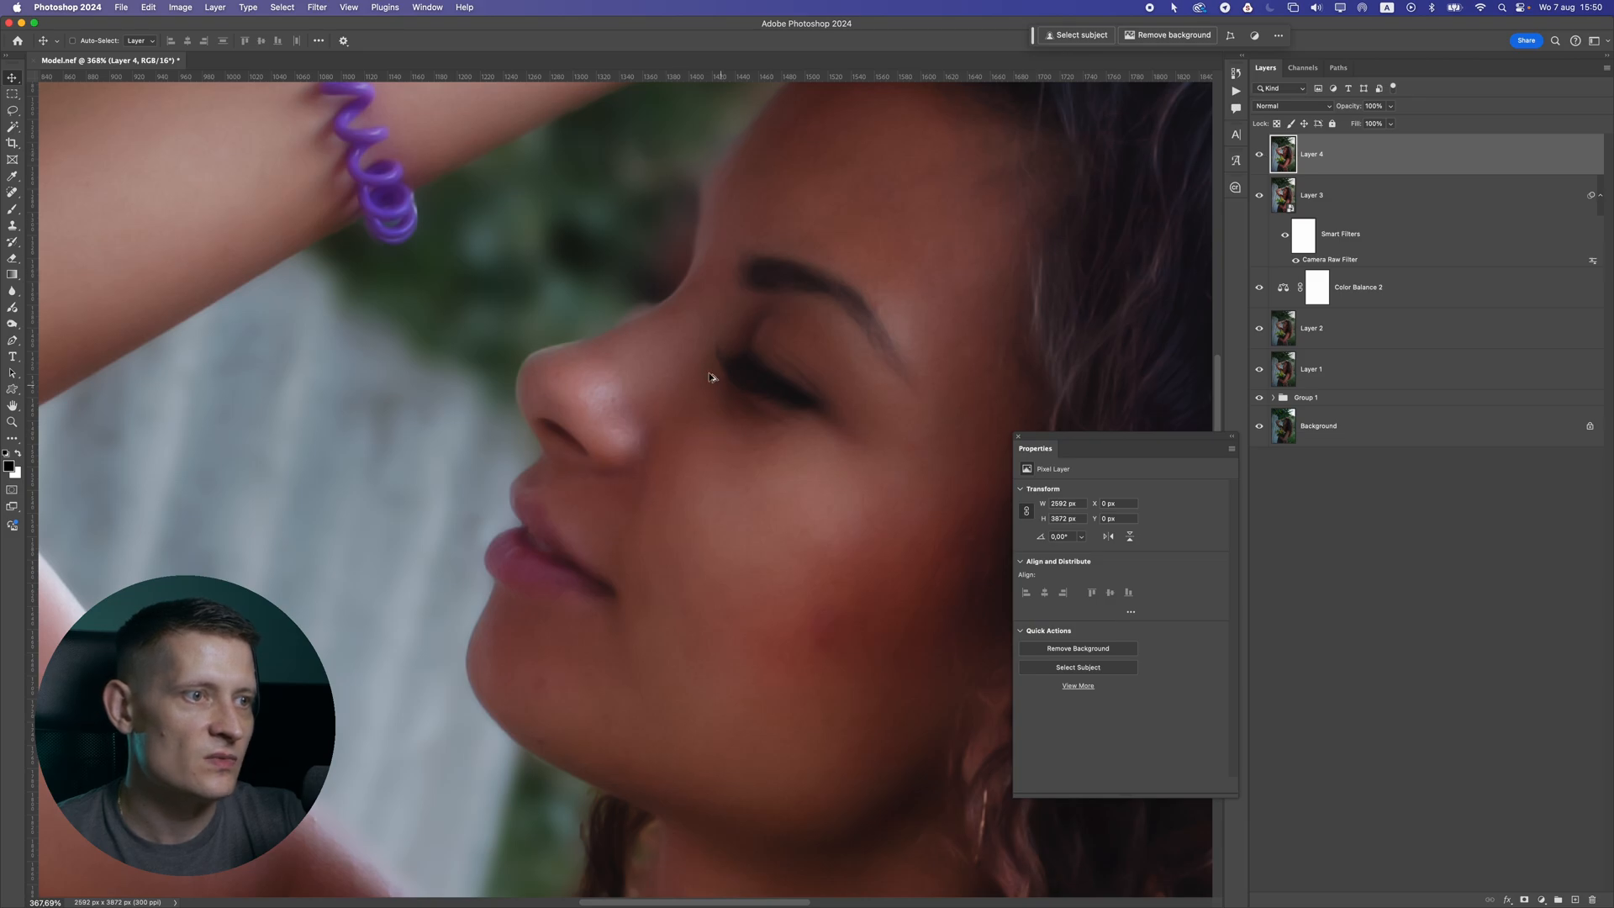
scroll(806, 360, "down", 4)
scroll(810, 390, "up", 3)
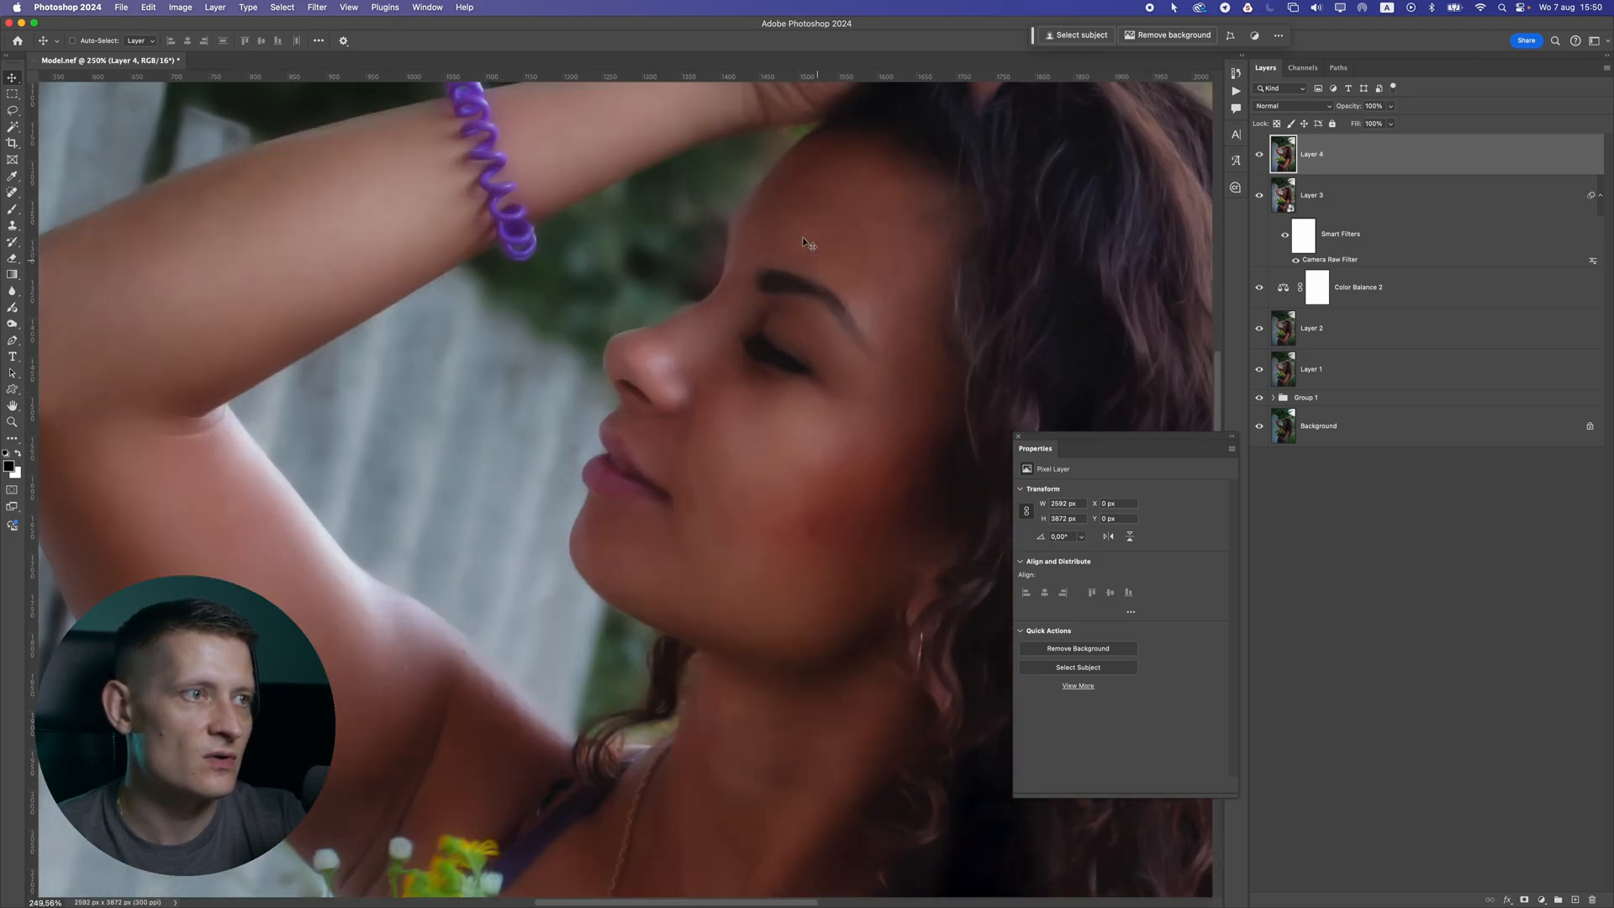
Add a layer mask to the noise-reduced layer and invert it to black to hide the smoothing
left_click(1527, 900)
left_click(1314, 155)
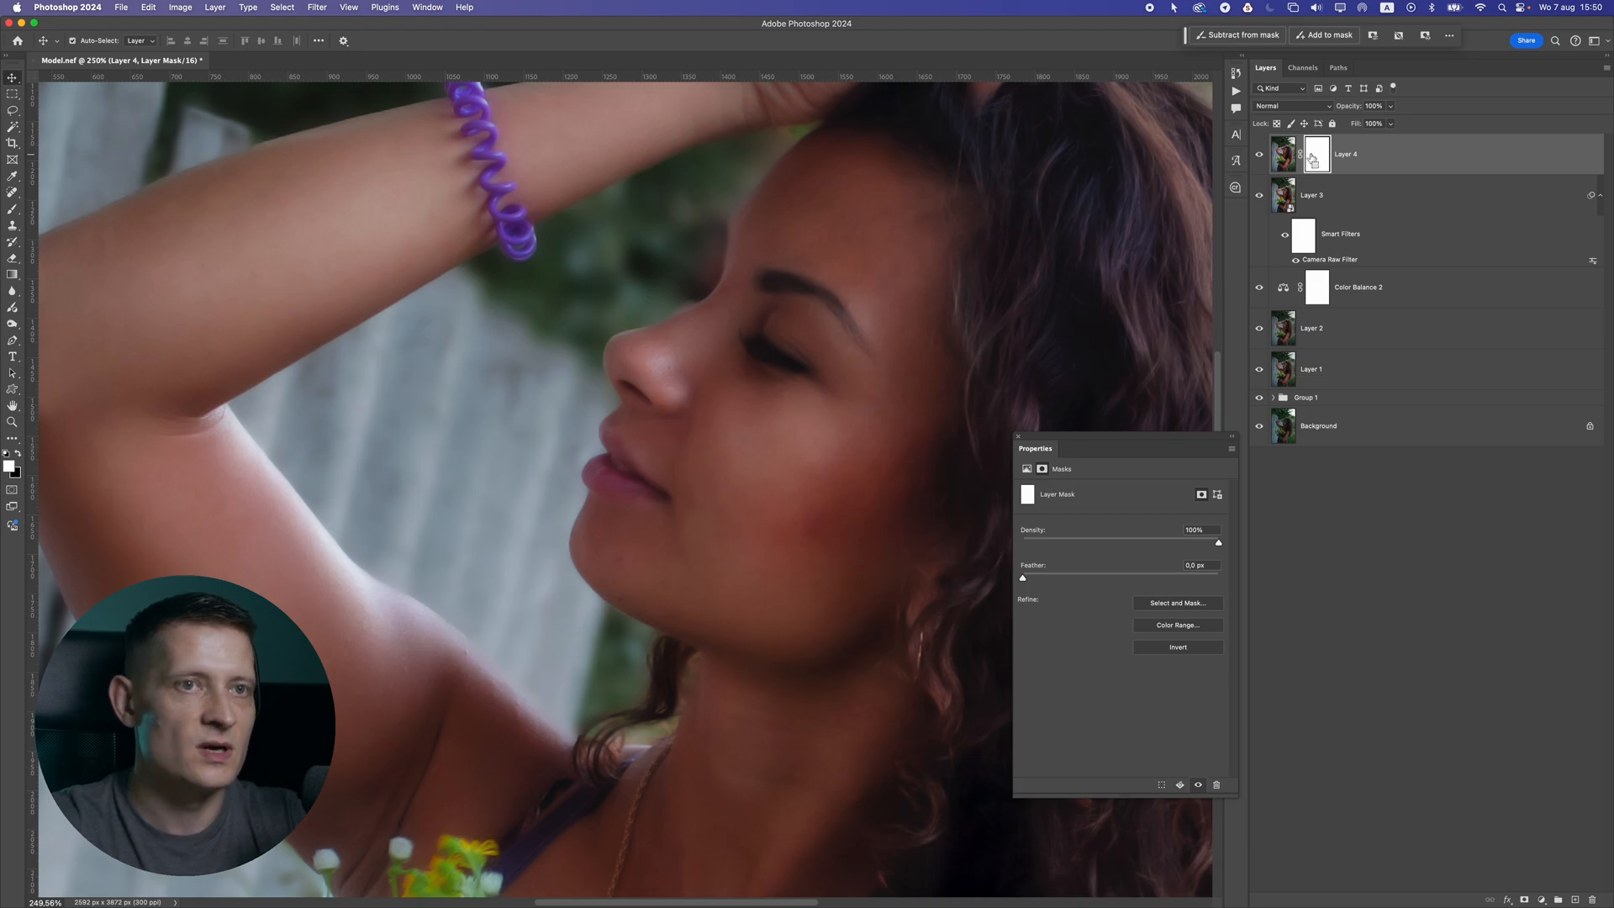
key("super+i")
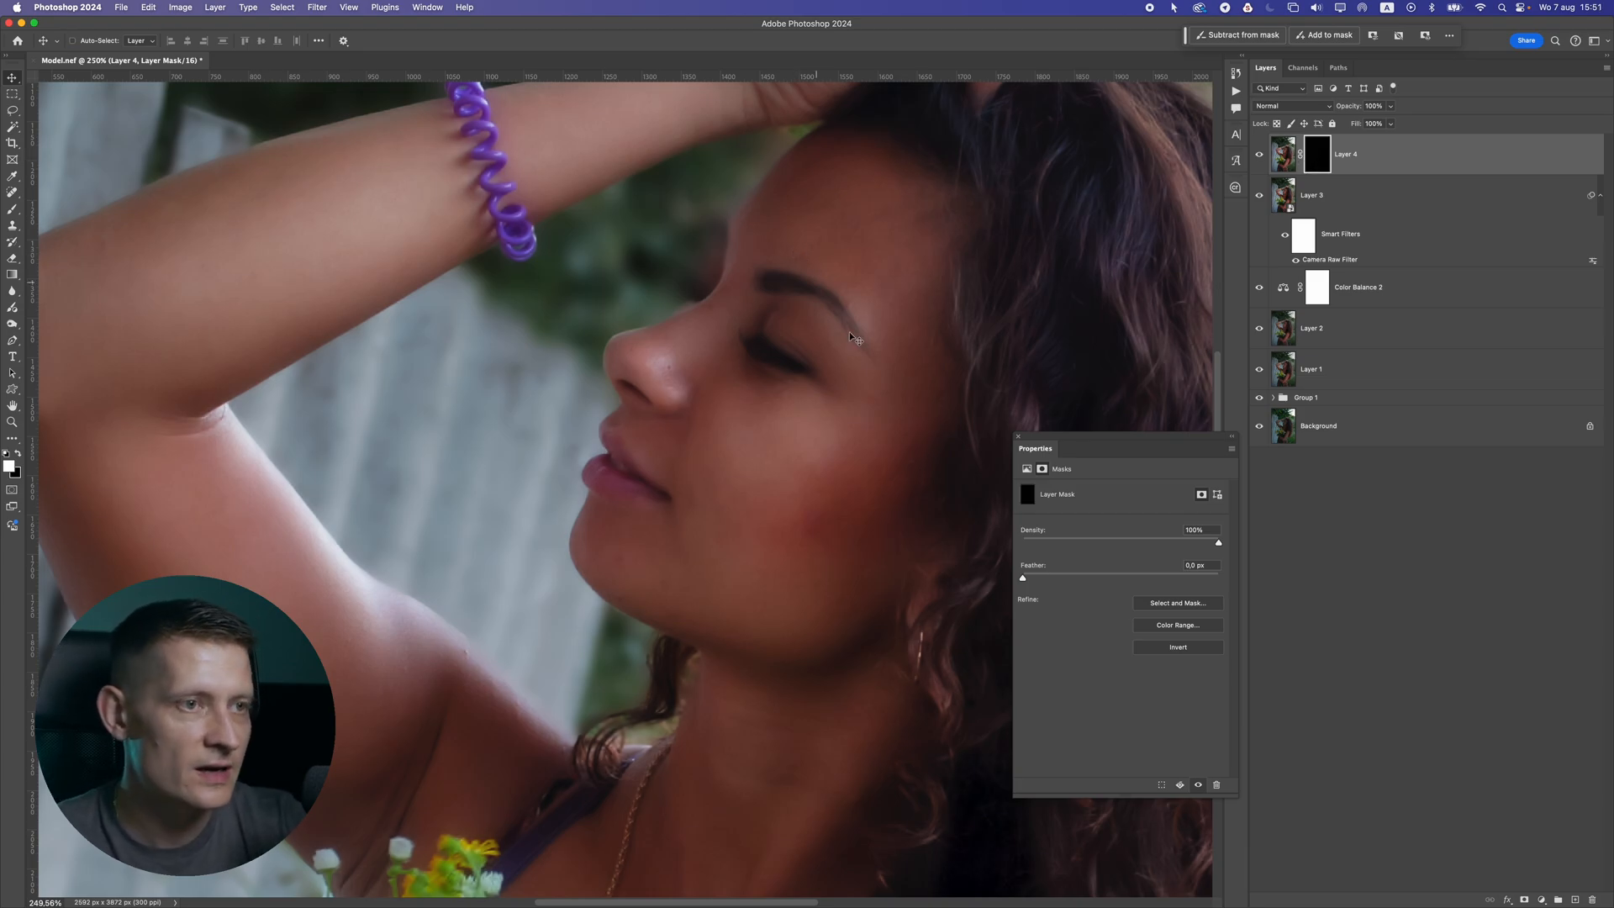
Choose a brush and paint white at 100% opacity on the mask to reveal the smoothing over the cheek, nose and forehead
left_click_drag(12, 208, 50, 207)
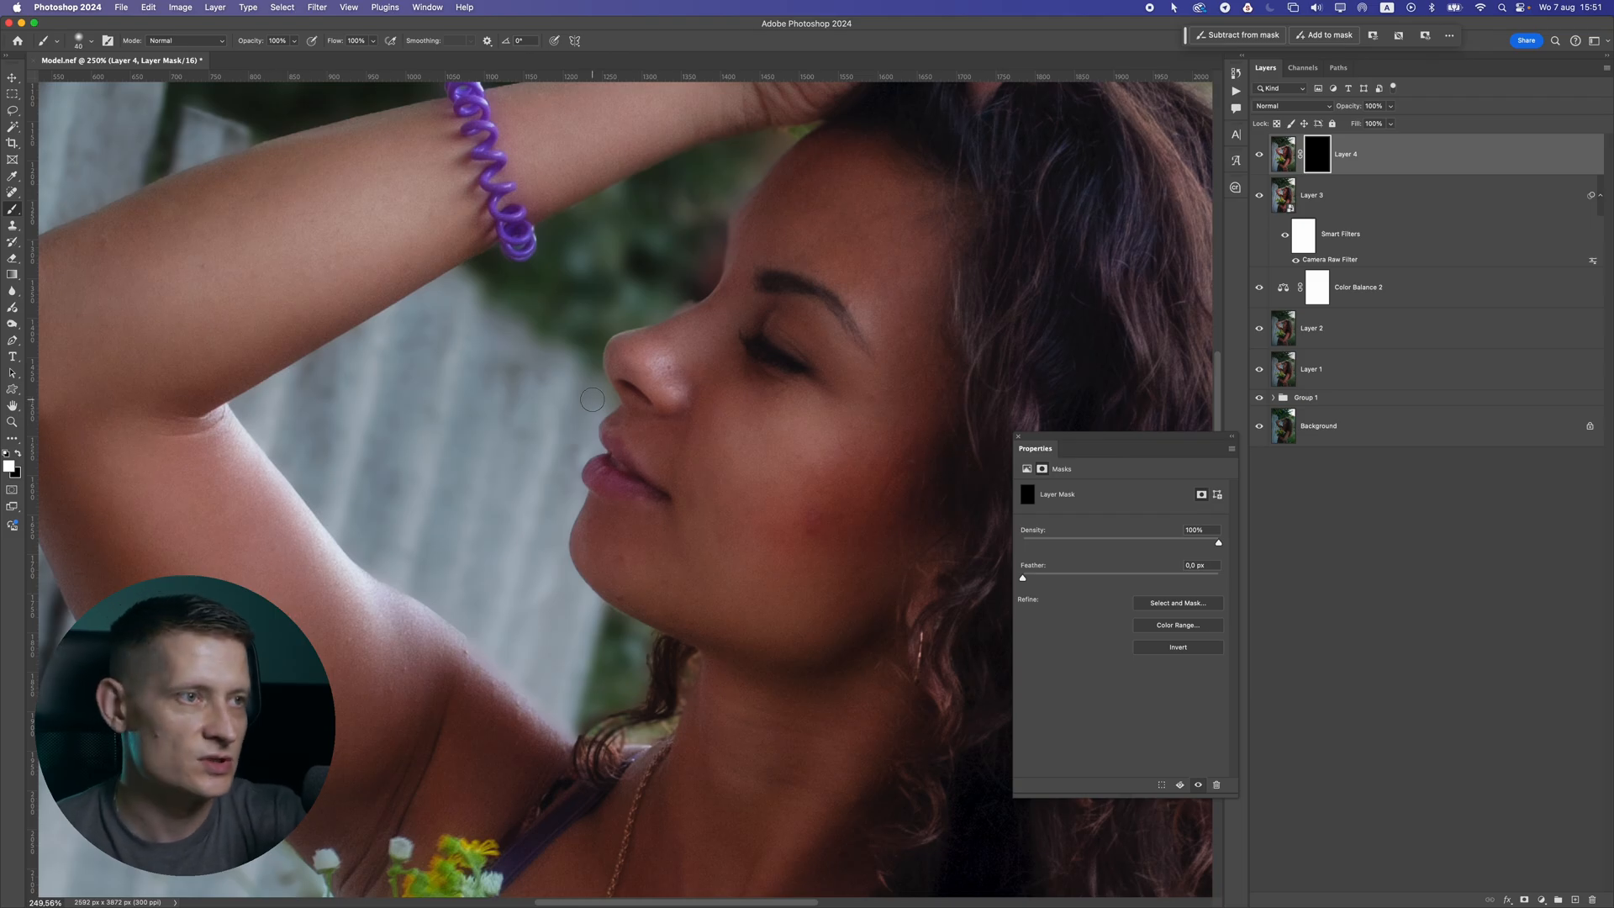
left_click(94, 43)
left_click(75, 209)
left_click(270, 20)
mouse_move(803, 468)
left_mouse_down()
mouse_move(715, 426)
mouse_move(746, 421)
mouse_move(747, 396)
mouse_move(684, 336)
left_mouse_up()
mouse_move(753, 262)
left_mouse_down()
mouse_move(754, 228)
mouse_move(791, 188)
mouse_move(889, 194)
mouse_move(821, 246)
mouse_move(782, 239)
mouse_move(840, 258)
left_mouse_up()
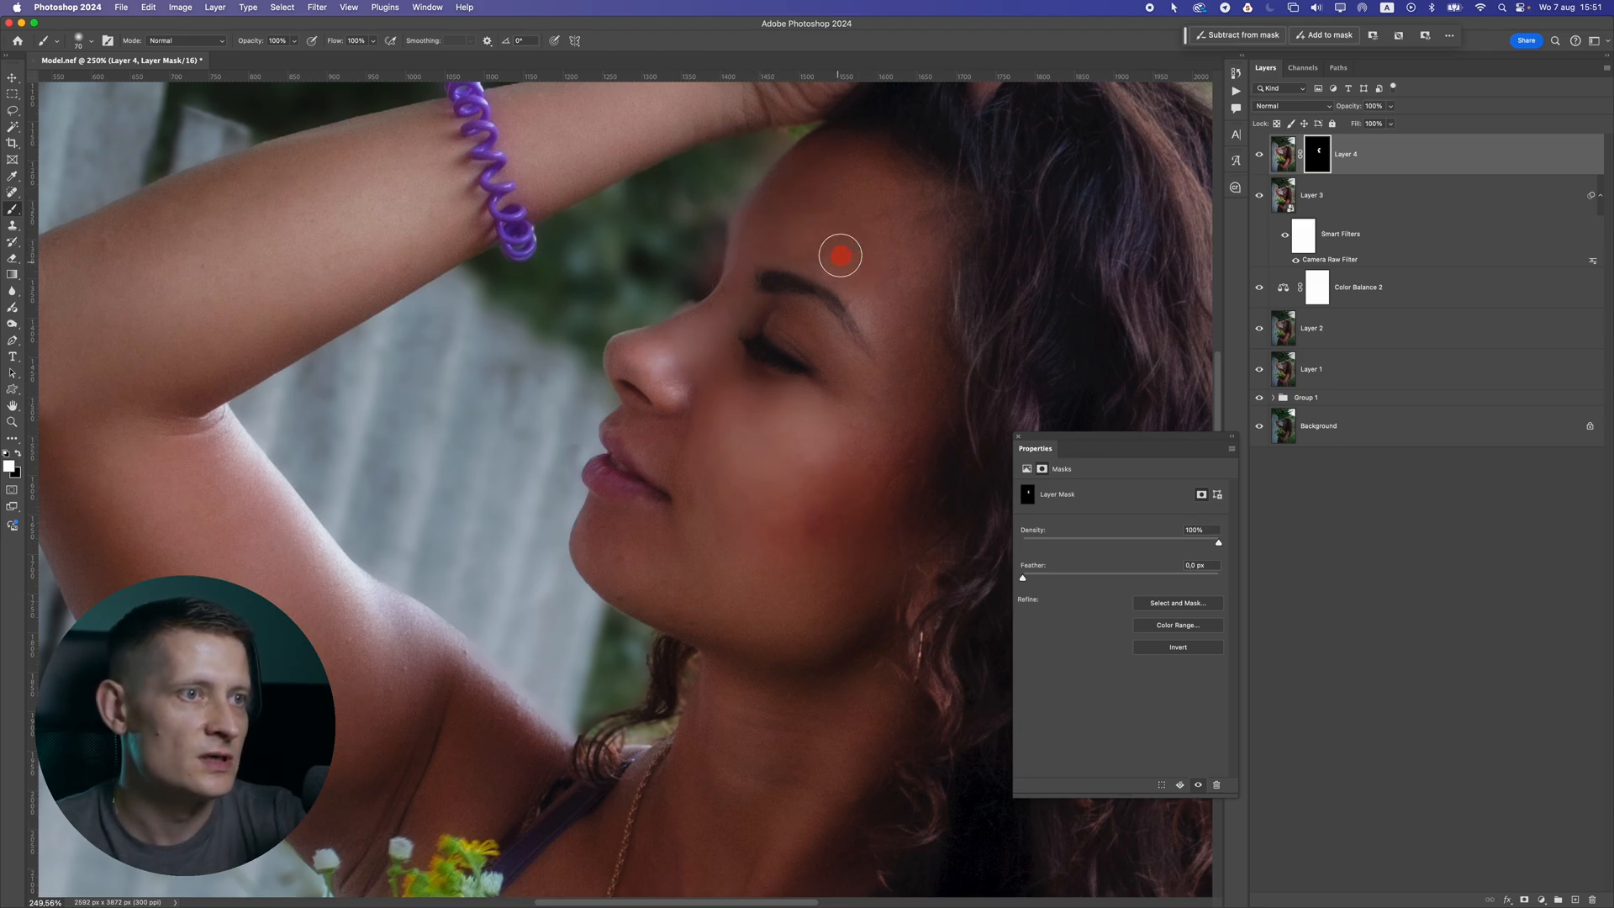
scroll(839, 256, "up", 5)
mouse_move(778, 381)
left_mouse_down()
mouse_move(701, 267)
mouse_move(782, 371)
mouse_move(887, 450)
mouse_move(710, 407)
mouse_move(897, 575)
mouse_move(751, 592)
left_mouse_up()
left_click(820, 572)
Paint black on the mask with a smaller brush around the closed eye and eyebrow to restore their detail
left_click(18, 455)
mouse_move(691, 320)
left_mouse_down()
mouse_move(744, 329)
mouse_move(769, 393)
left_mouse_up()
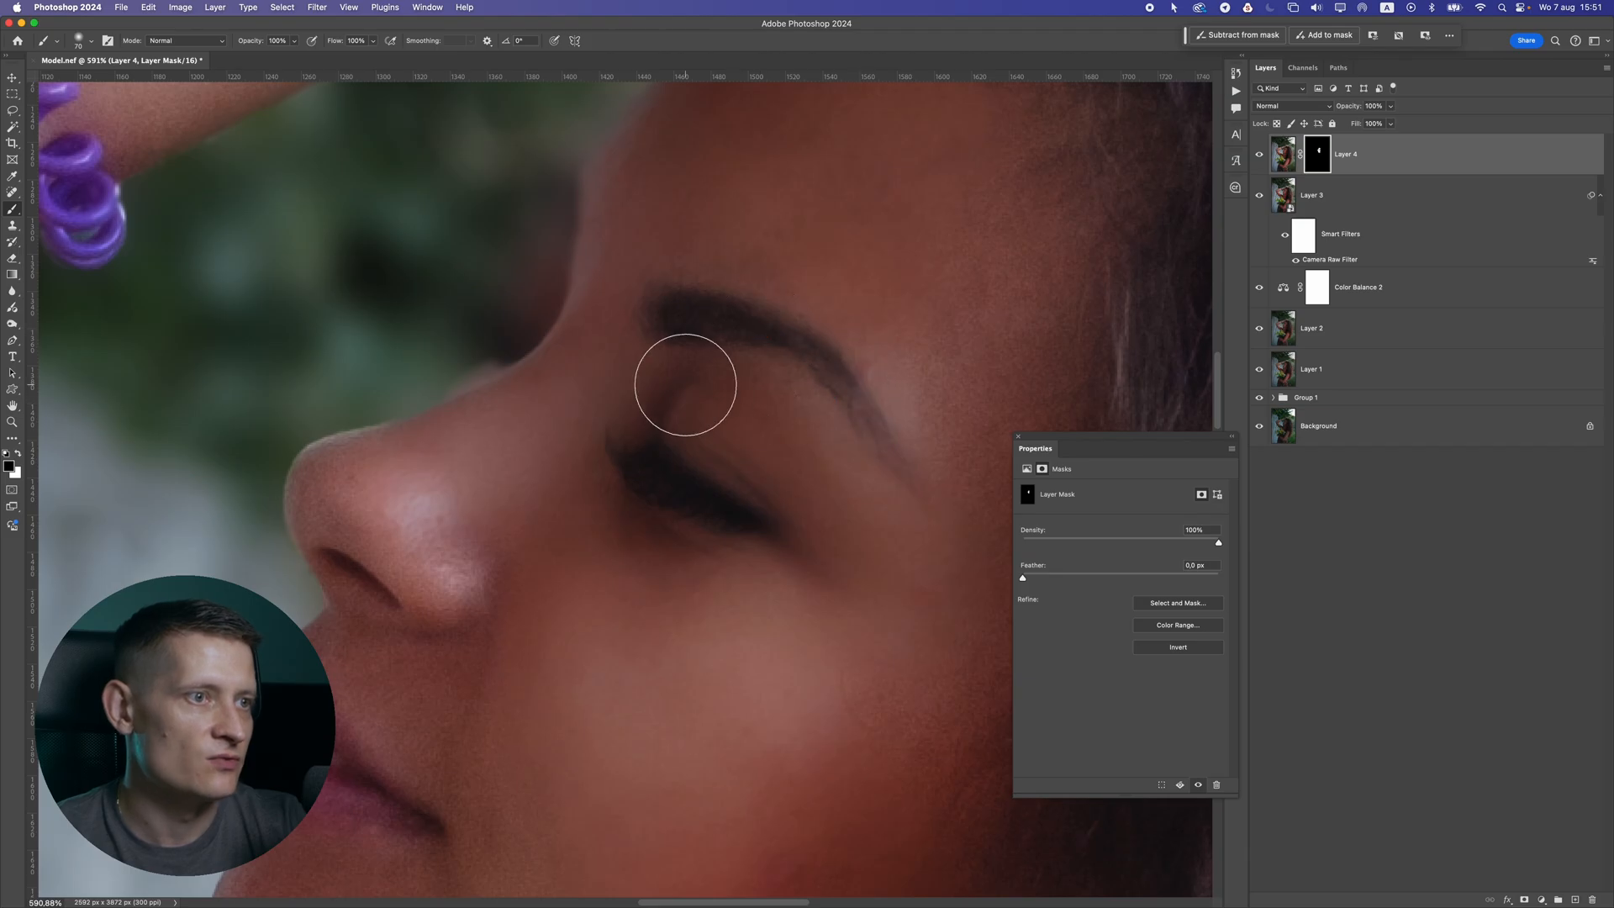
key("[")
key("[")
key("[")
key("[")
key("[")
left_click(645, 375)
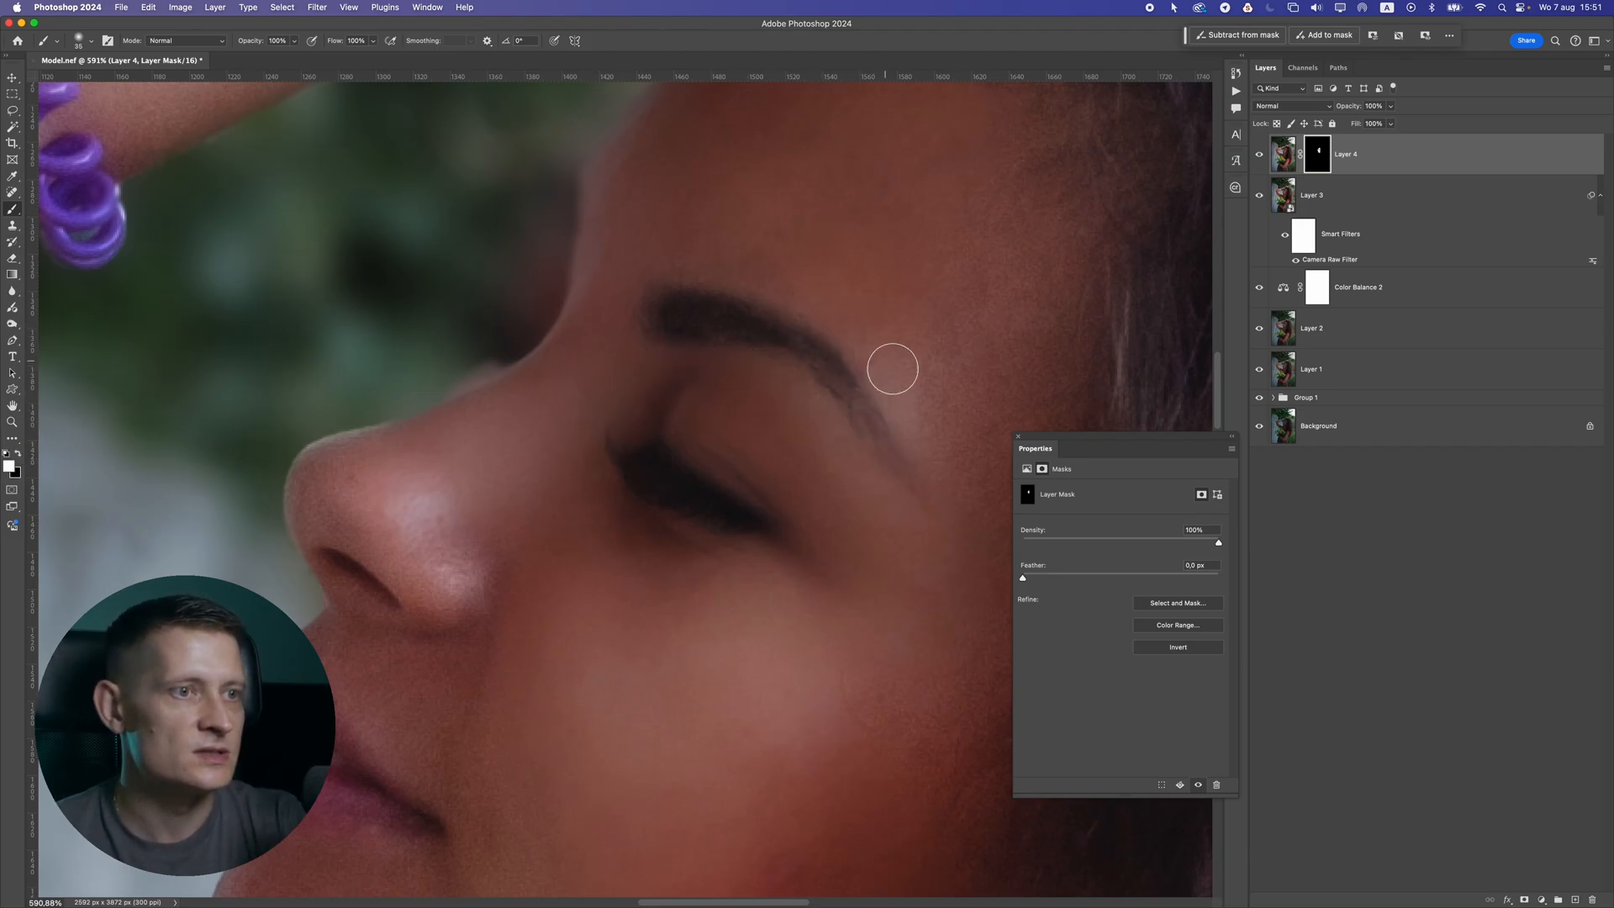
Paint white on the mask with a size 80 brush to smooth the forehead, temple and upper cheek
left_click(692, 247)
left_click_drag(992, 284, 671, 287)
mouse_move(648, 420)
left_mouse_down()
mouse_move(599, 456)
mouse_move(667, 414)
mouse_move(693, 451)
mouse_move(701, 302)
left_mouse_up()
key("]")
key("]")
key("]")
key("]")
key("]")
key("]")
mouse_move(719, 166)
left_mouse_down()
mouse_move(708, 318)
mouse_move(711, 235)
mouse_move(492, 204)
mouse_move(457, 287)
mouse_move(565, 384)
left_mouse_up()
scroll(704, 299, "up", 2)
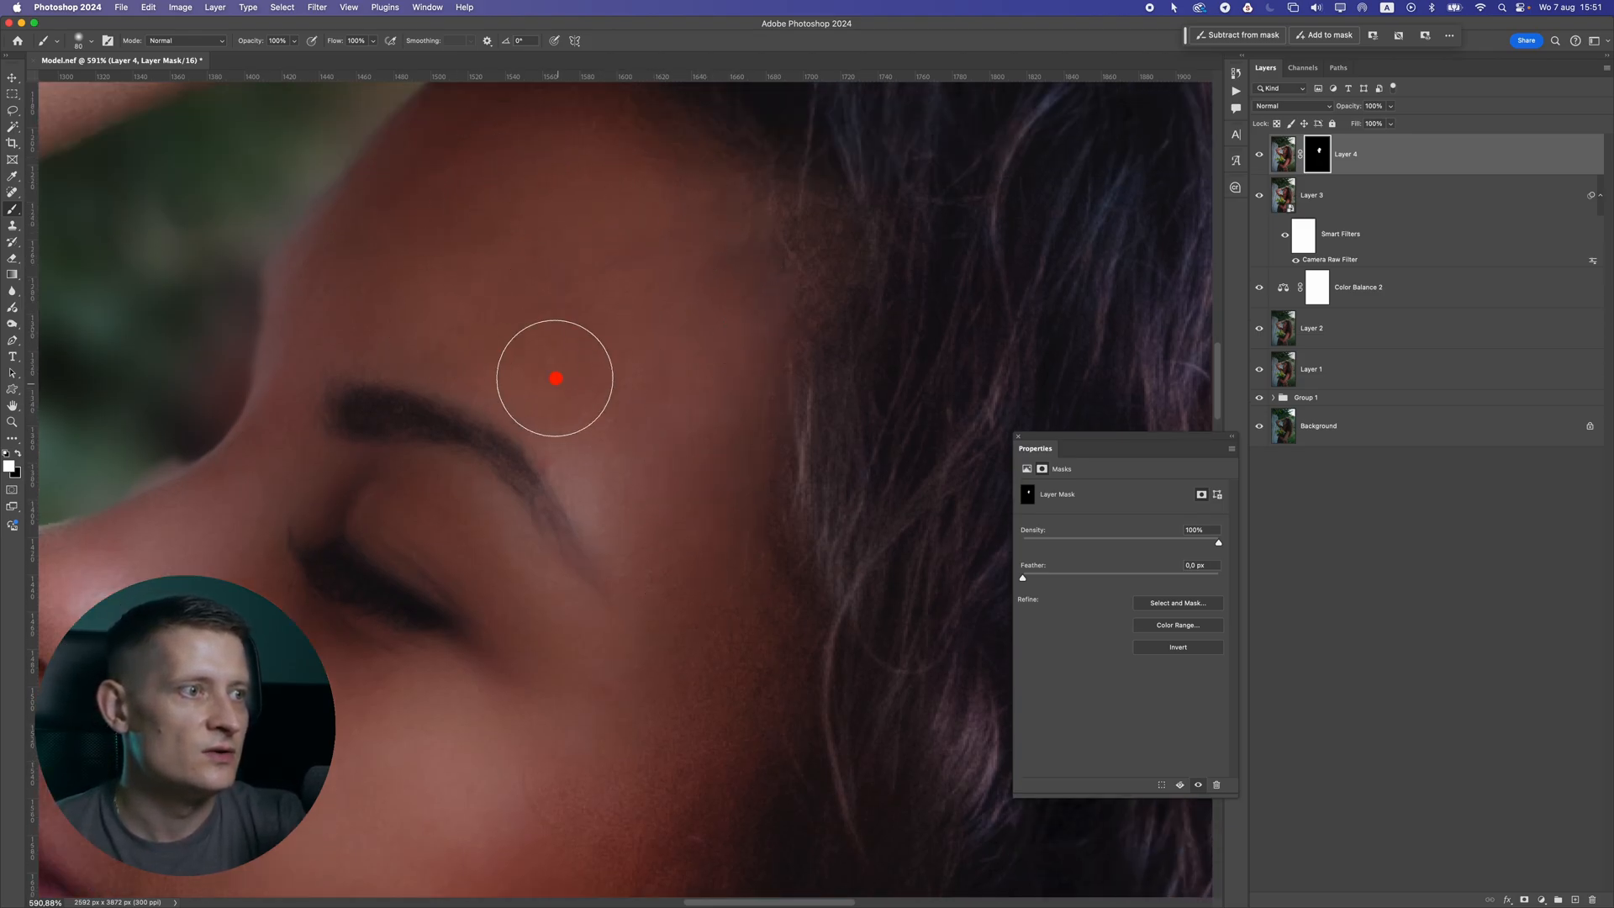
mouse_move(717, 616)
left_mouse_down()
mouse_move(635, 597)
mouse_move(637, 659)
left_mouse_up()
left_click_drag(732, 613, 762, 322)
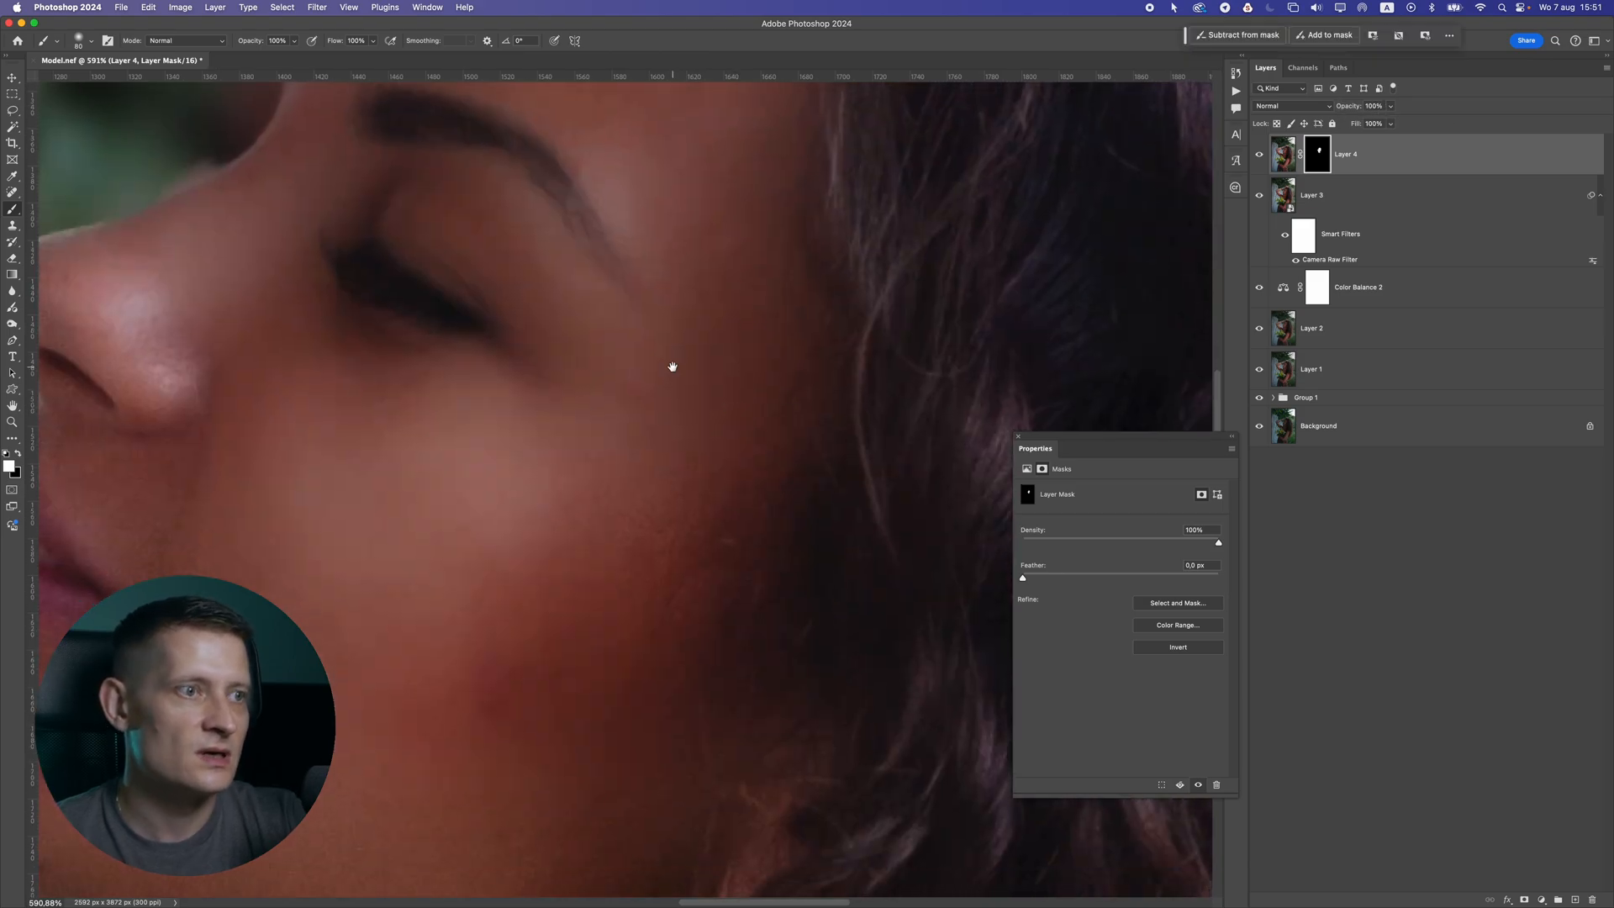
Paint white on the mask around the nose and above the upper lip, reducing the brush size for the tight areas
left_click_drag(673, 366, 733, 353)
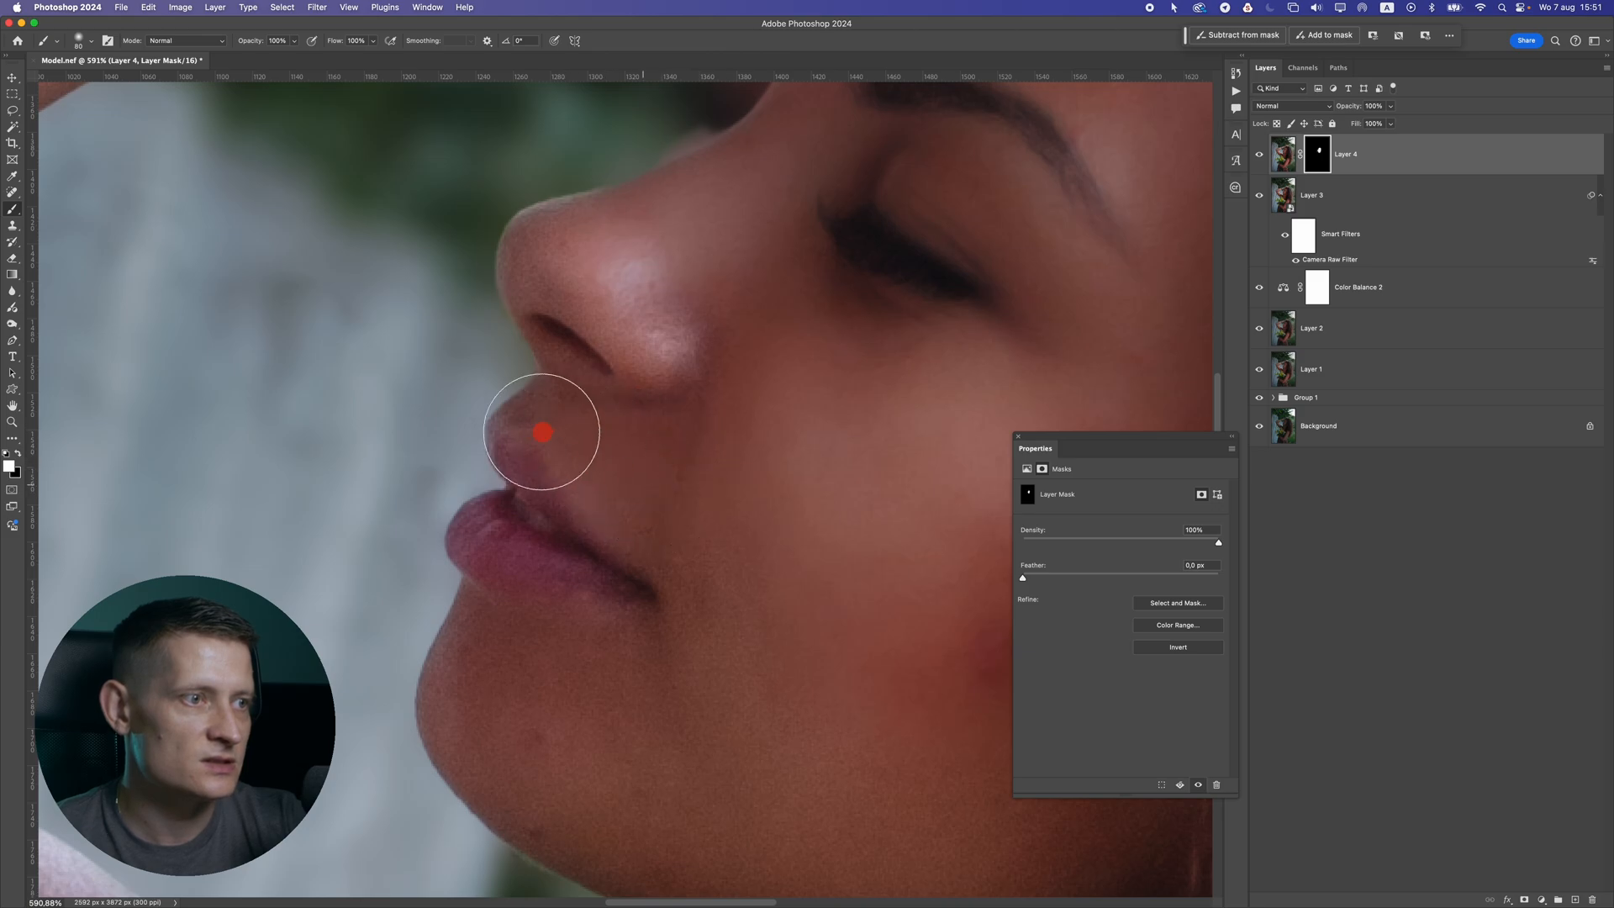
mouse_move(634, 304)
left_mouse_down()
mouse_move(586, 266)
mouse_move(682, 328)
left_mouse_up()
key("bracketleft")
key("bracketleft")
key("bracketleft")
key("bracketleft")
key("bracketleft")
key("bracketleft")
key("bracketleft")
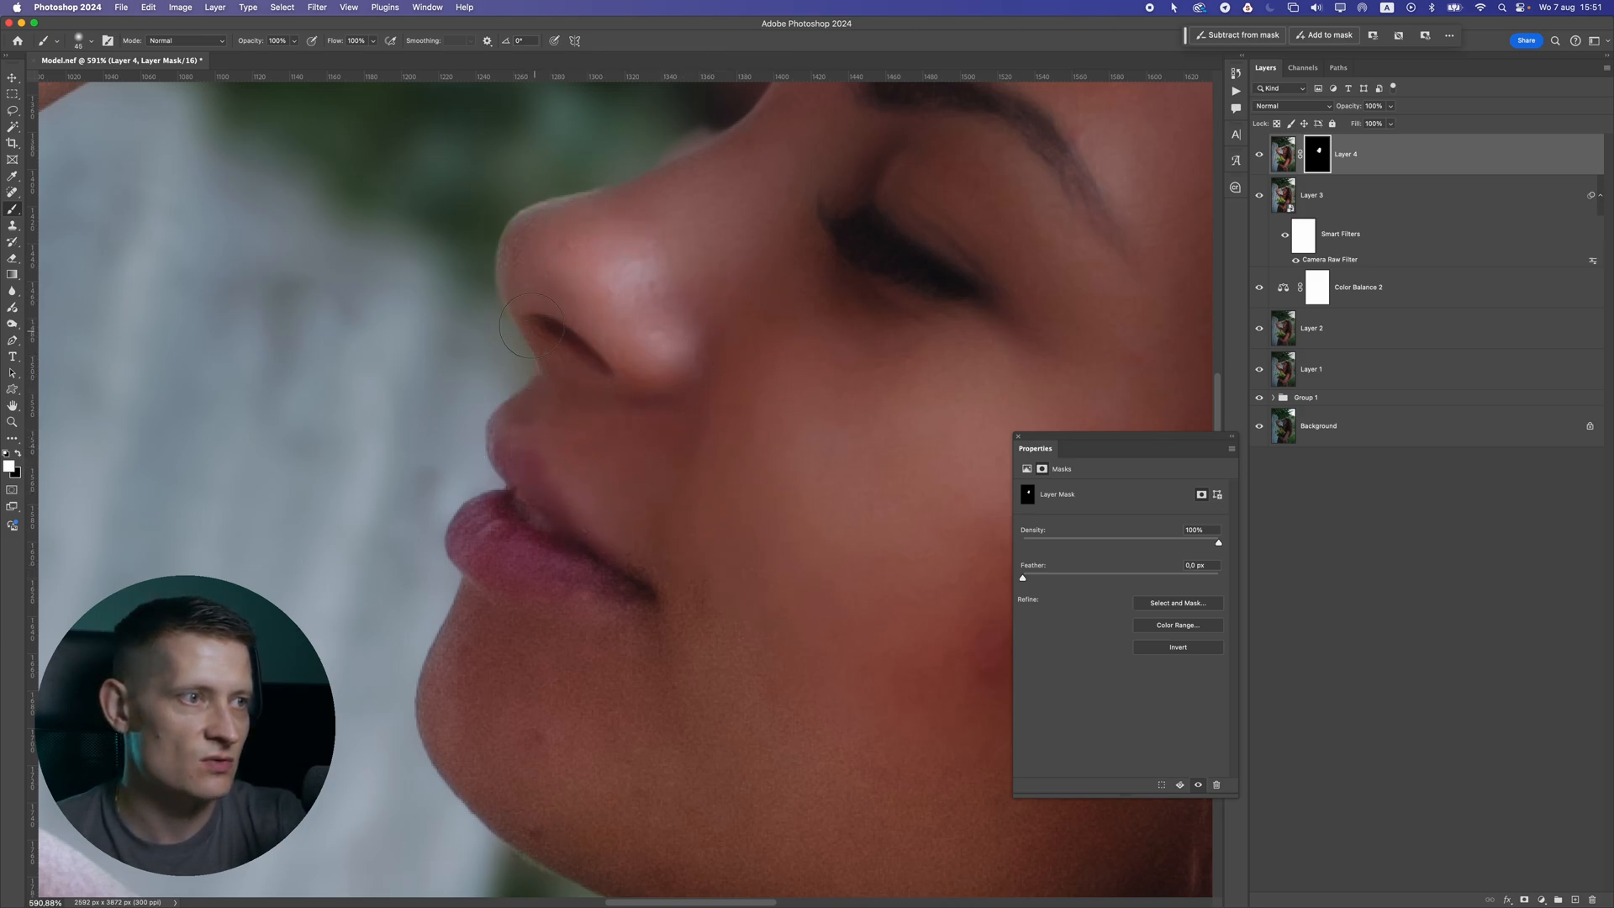
left_click(612, 394)
left_click_drag(626, 399, 663, 414)
Enlarge the brush and paint white on the mask over the chin, lower cheek and jawline
key("bracketright")
key("bracketright")
key("bracketright")
key("bracketright")
key("bracketright")
left_click(551, 691)
mouse_move(551, 691)
left_mouse_down()
mouse_move(728, 684)
mouse_move(814, 631)
mouse_move(840, 778)
mouse_move(805, 765)
left_mouse_up()
key("space")
left_click_drag(754, 612, 806, 285)
left_click(628, 466)
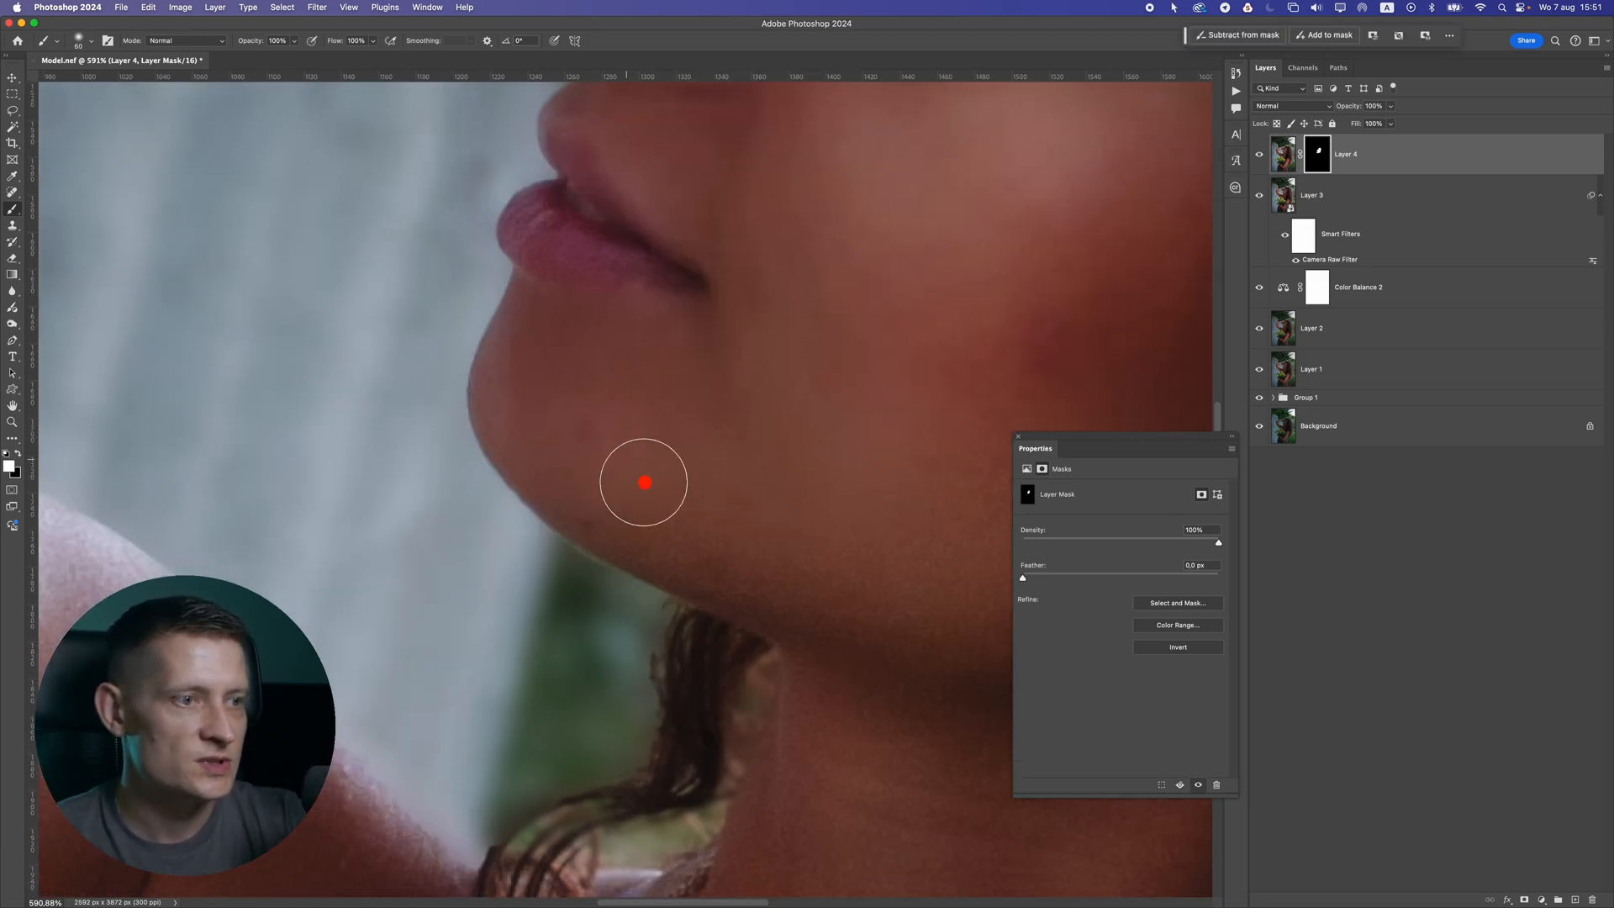
left_click(813, 536)
key("space")
left_click_drag(791, 495, 630, 539)
mouse_move(377, 415)
left_mouse_down()
mouse_move(340, 412)
mouse_move(728, 555)
mouse_move(855, 644)
left_mouse_up()
mouse_move(747, 524)
left_mouse_down()
mouse_move(873, 511)
mouse_move(732, 538)
mouse_move(733, 511)
mouse_move(791, 538)
mouse_move(806, 425)
mouse_move(712, 442)
mouse_move(666, 471)
mouse_move(610, 360)
left_mouse_up()
Set the brush to size 100 and 52% opacity and paint white on the mask over the neck and upper chest
scroll(822, 509, "down", 4)
key("space")
key("bracketright")
key("bracketright")
key("bracketright")
key("bracketright")
key("bracketright")
key("bracketright")
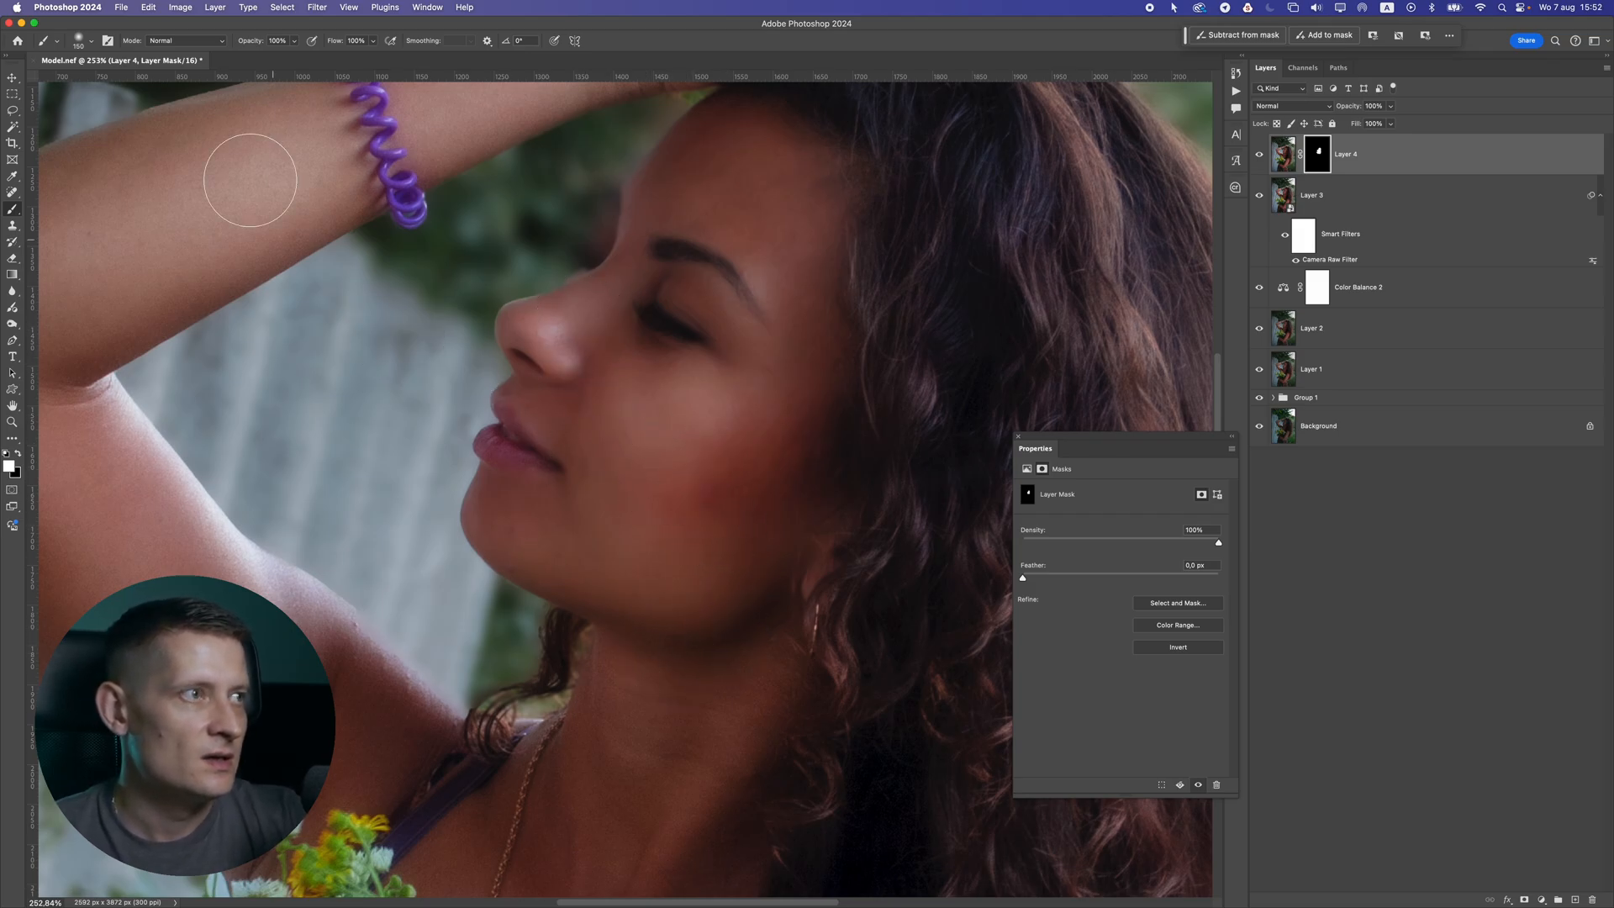
left_click(297, 42)
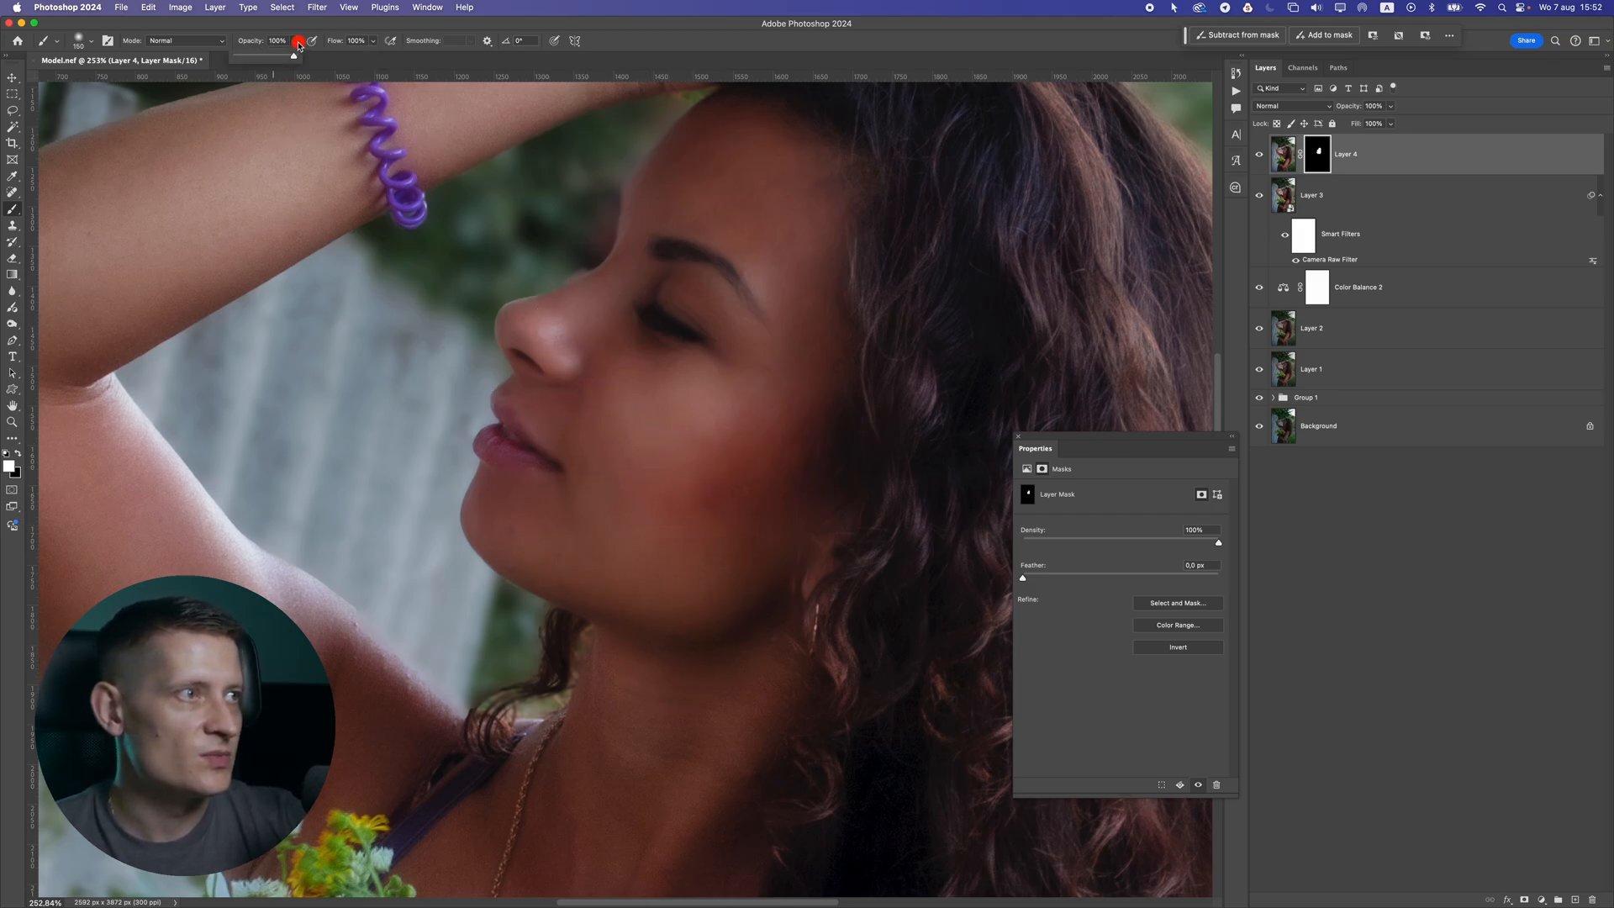
mouse_move(646, 669)
left_mouse_down()
mouse_move(638, 728)
mouse_move(760, 638)
mouse_move(683, 652)
left_mouse_up()
left_click(557, 809)
Lower the brush opacity to 33% and blend the smoothing over the cheek, jaw and neck on the mask
left_click(293, 47)
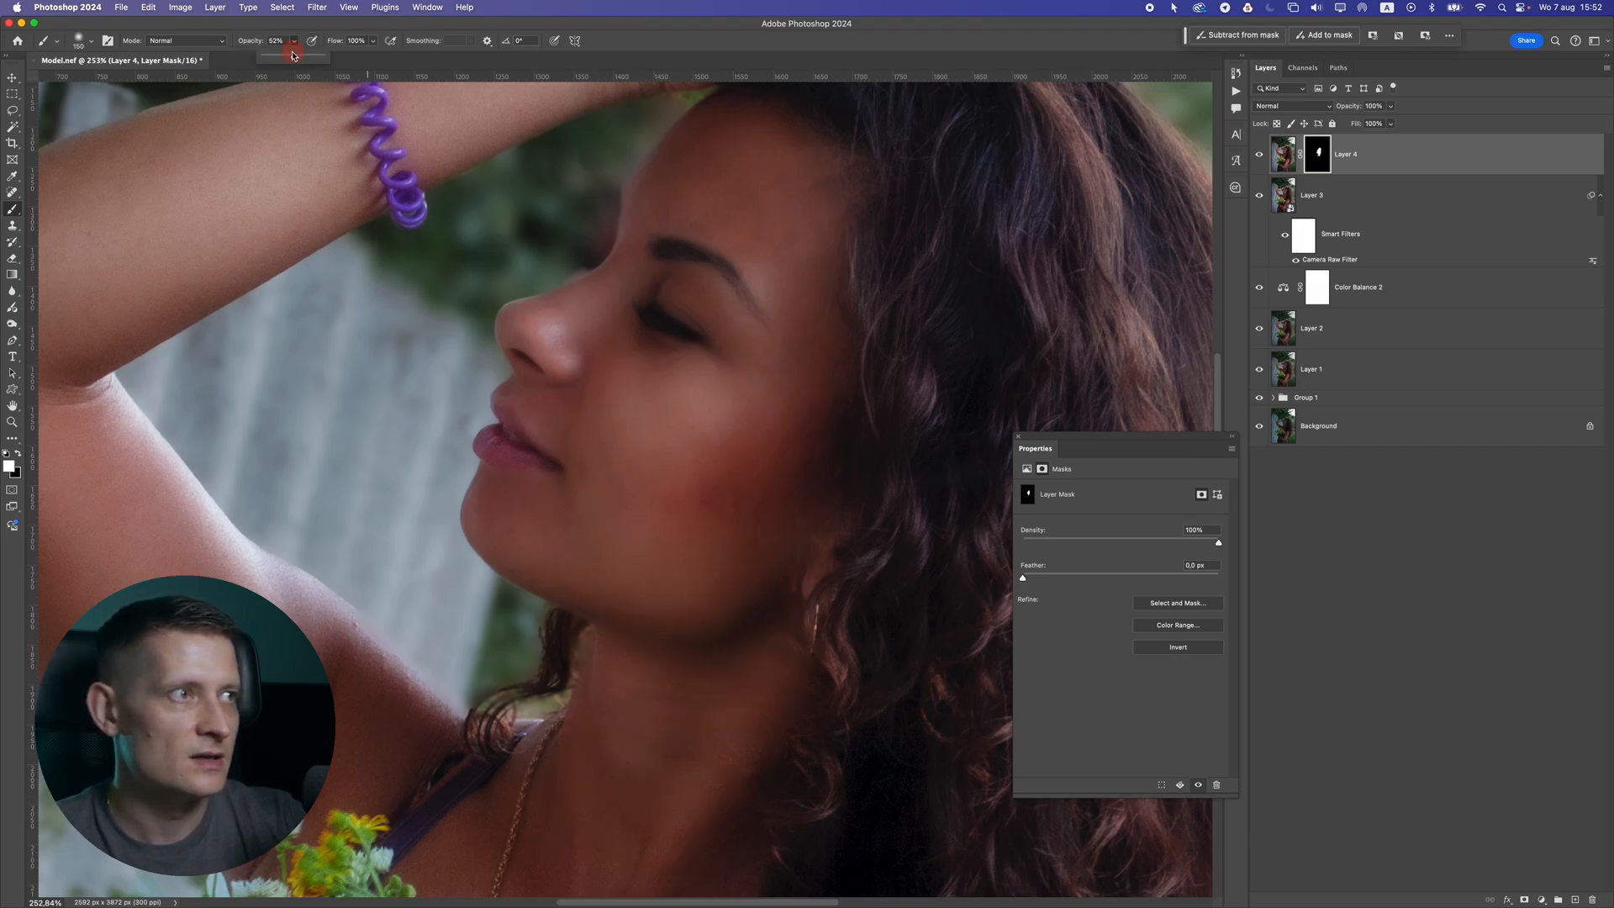
left_click(728, 504)
scroll(728, 504, "down", 5)
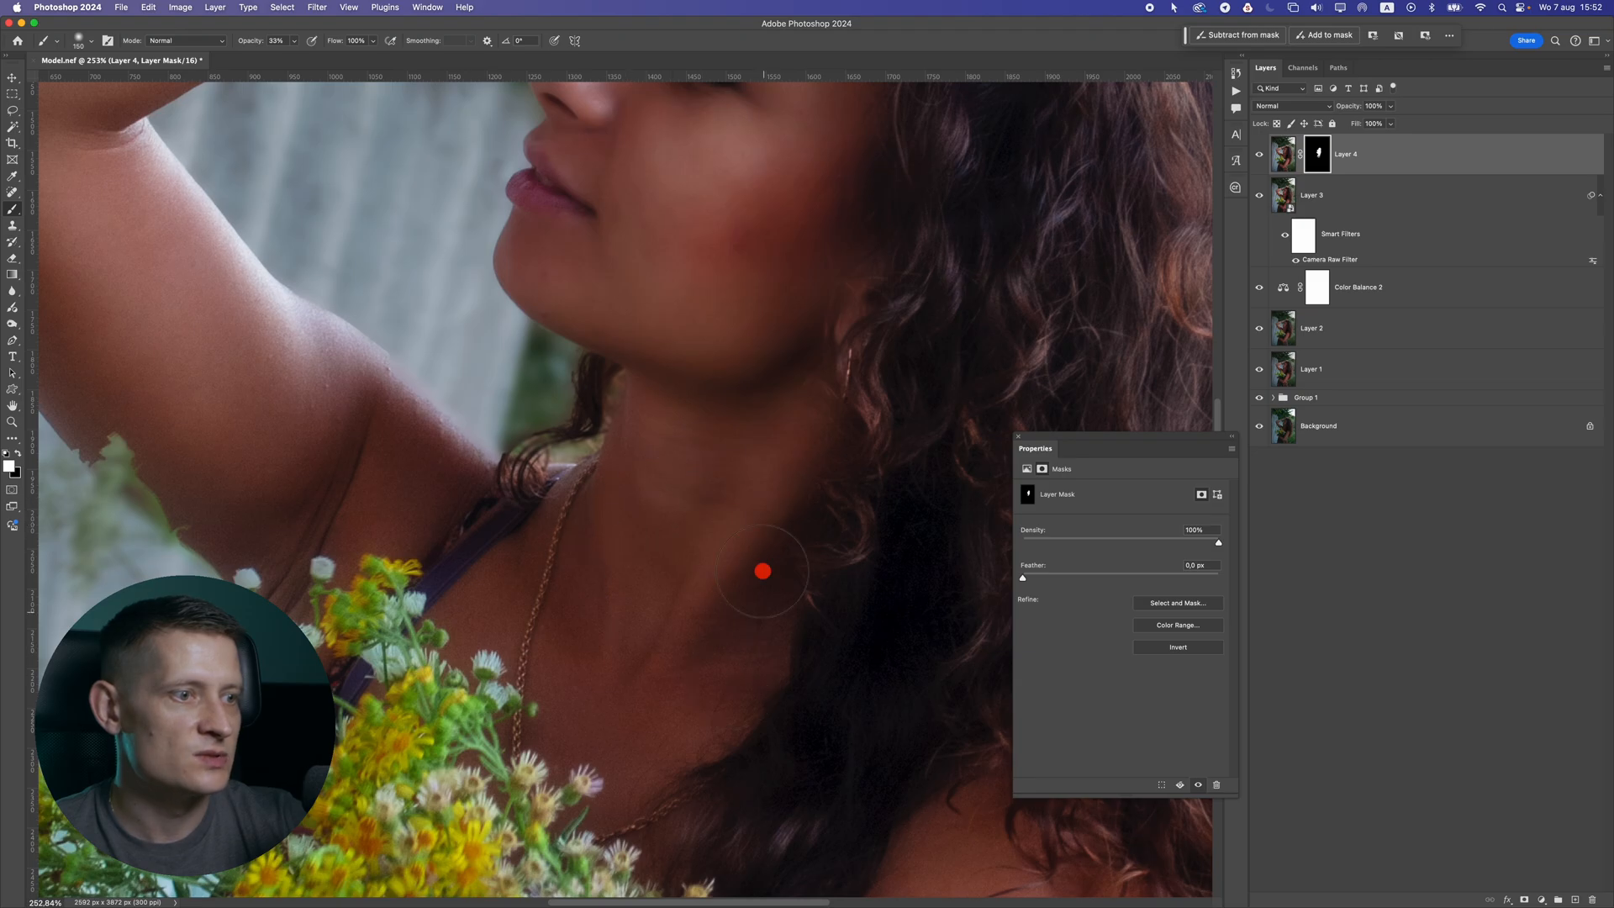
mouse_move(638, 474)
left_mouse_down()
mouse_move(611, 443)
mouse_move(678, 378)
left_mouse_up()
scroll(724, 451, "up", 3)
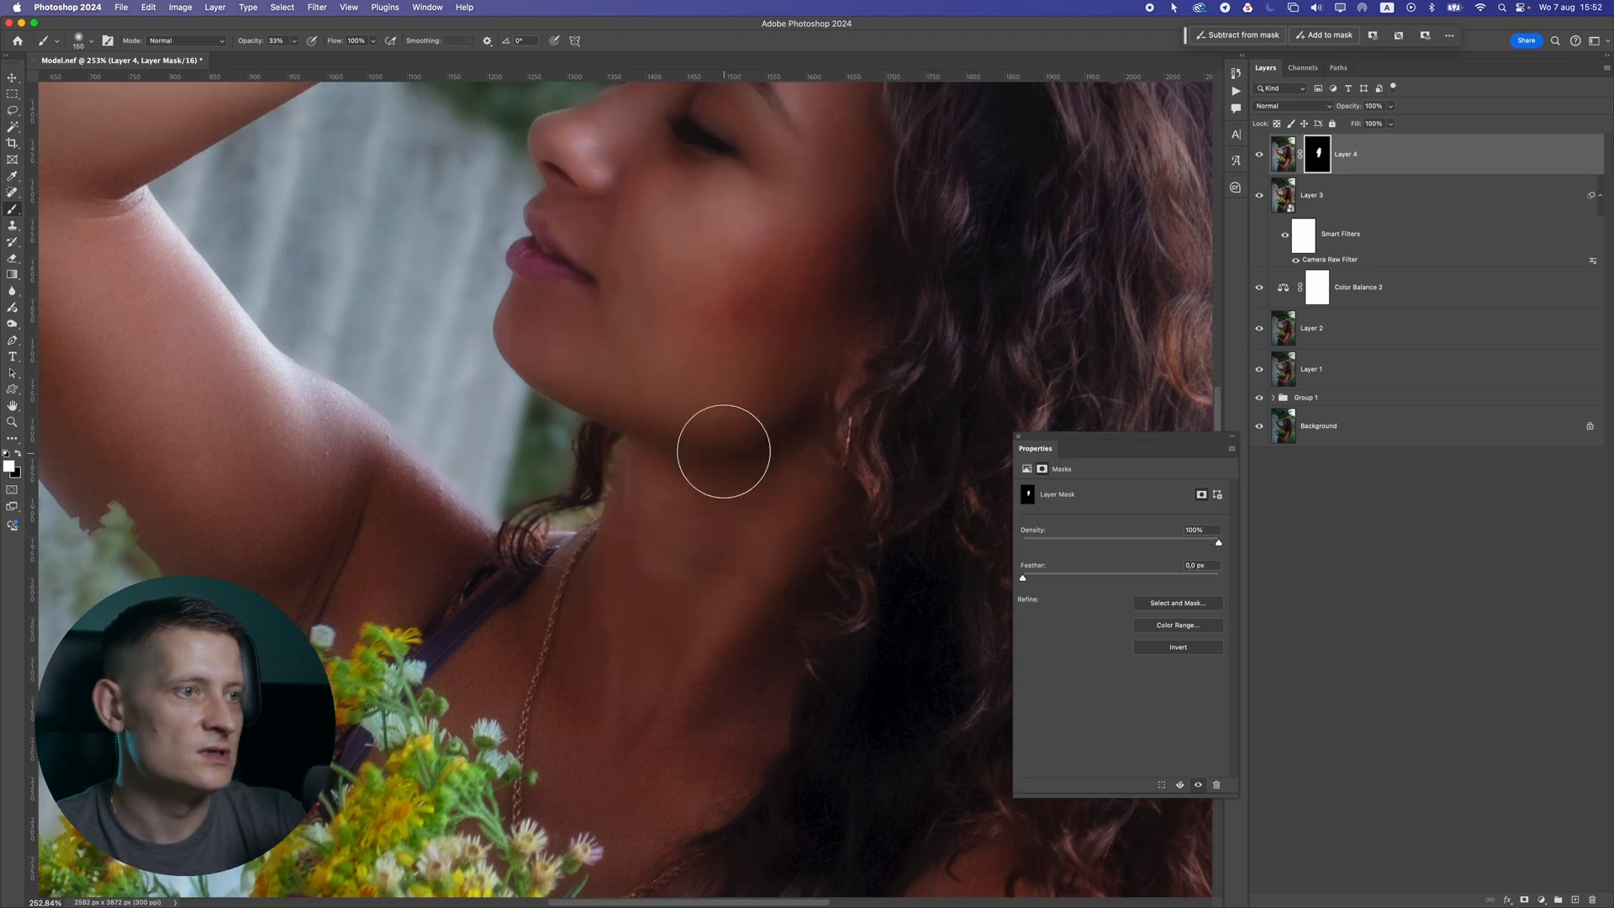
left_click(753, 430)
scroll(753, 430, "up", 5)
scroll(501, 321, "down", 2)
left_click(685, 494)
Set the opacity of the smoothed skin layer to 87% and view the whole portrait
scroll(715, 459, "down", 1)
scroll(714, 459, "down", 15)
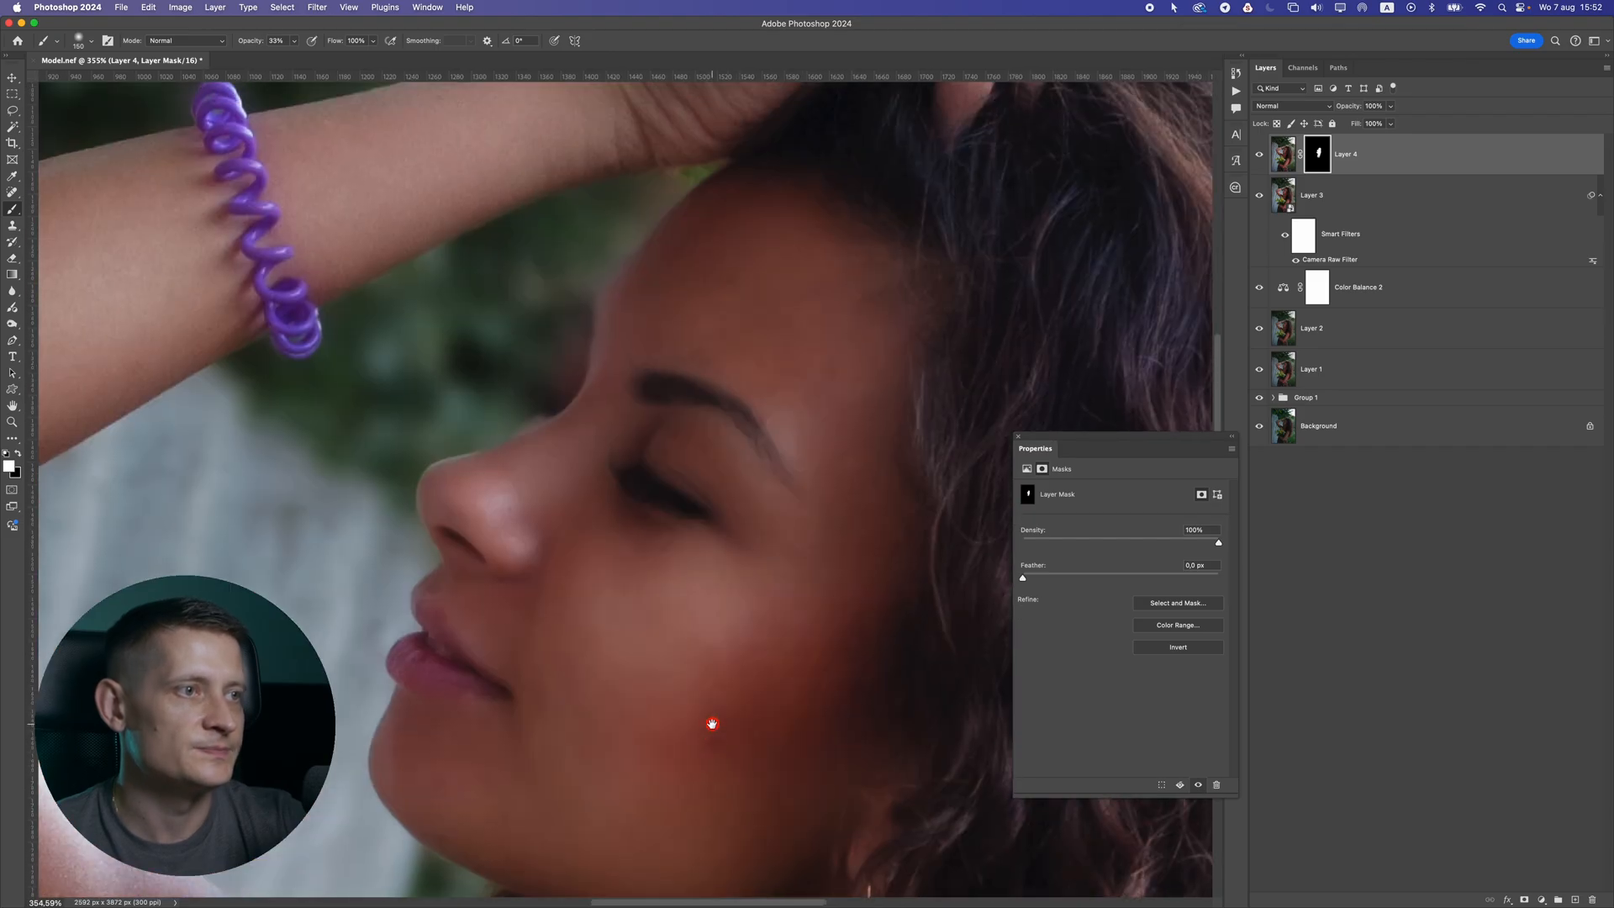
scroll(688, 422, "up", 4)
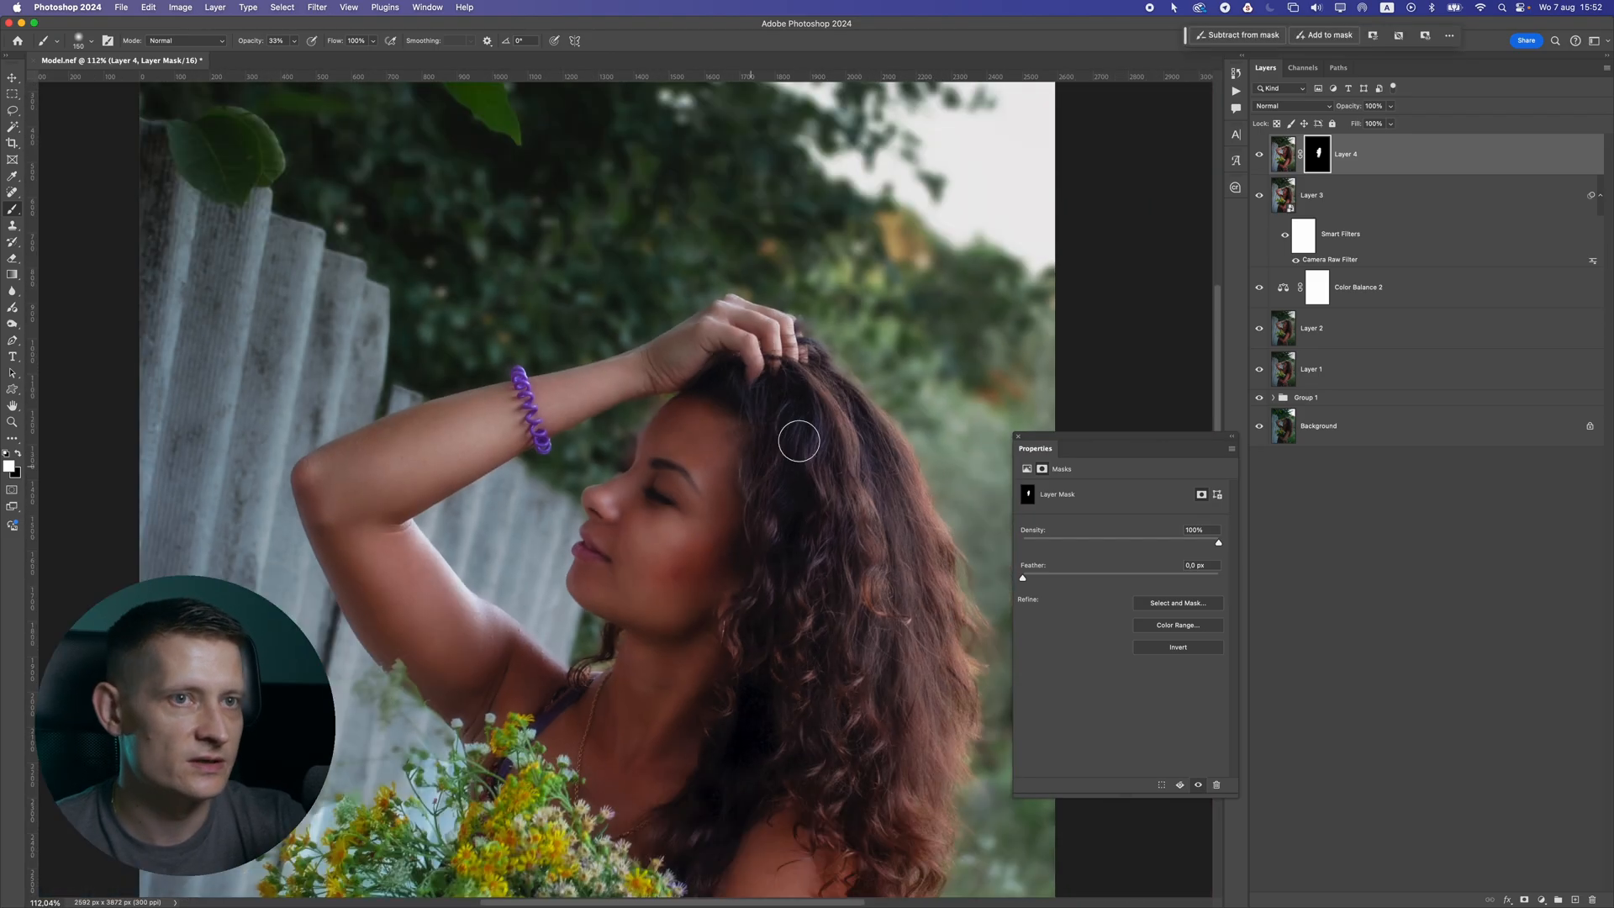
left_click(1390, 108)
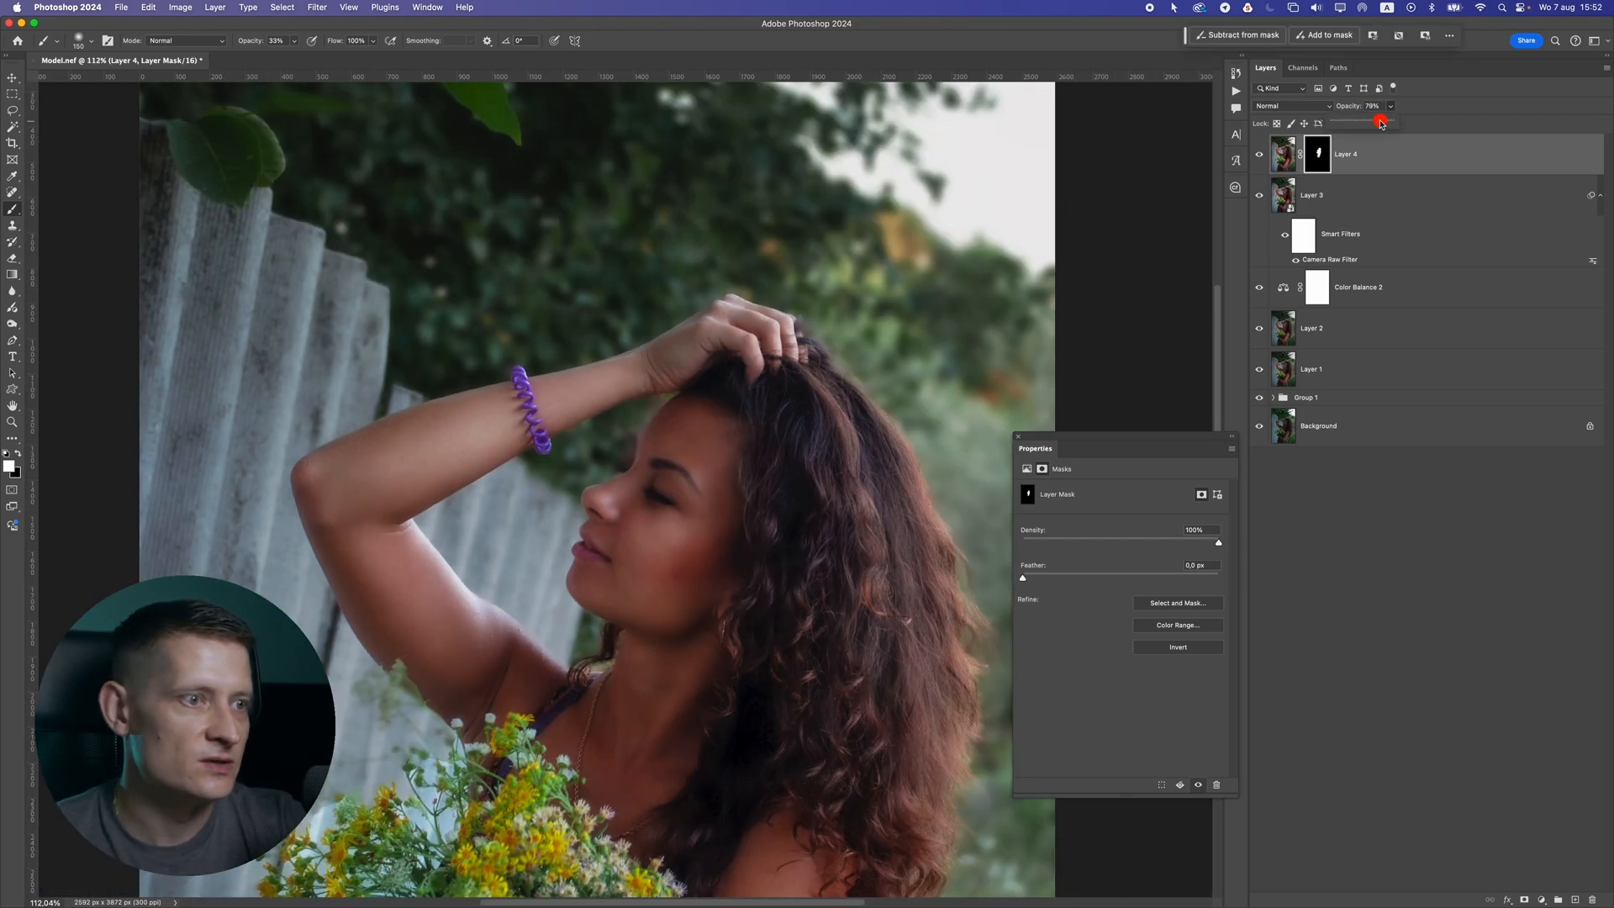
scroll(678, 565, "down", 12)
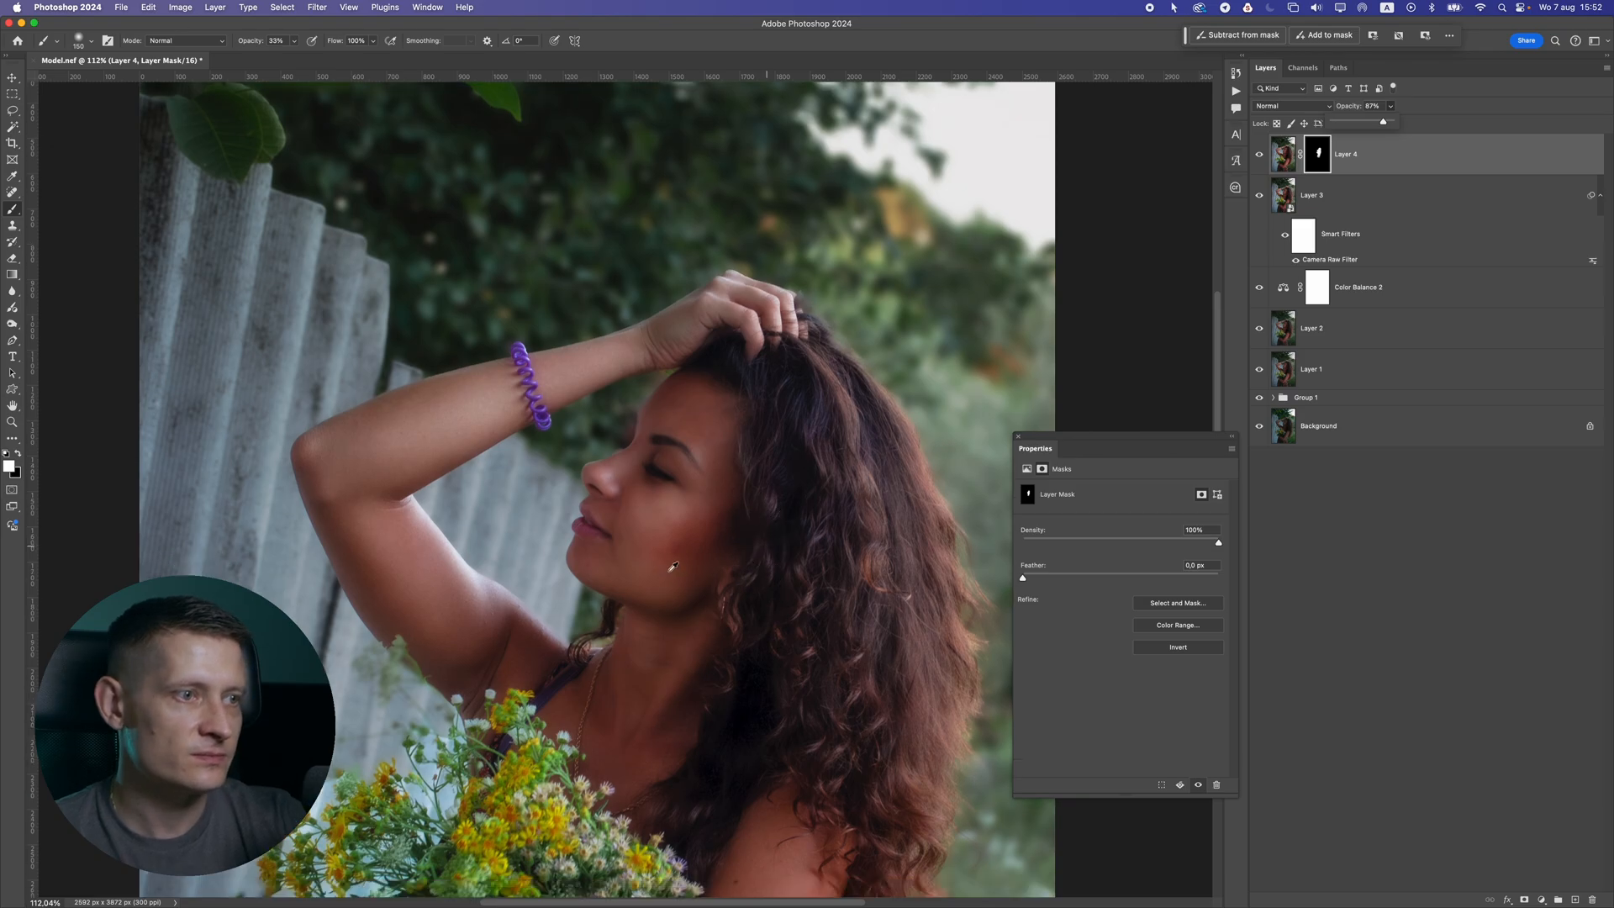
scroll(675, 591, "up", 8)
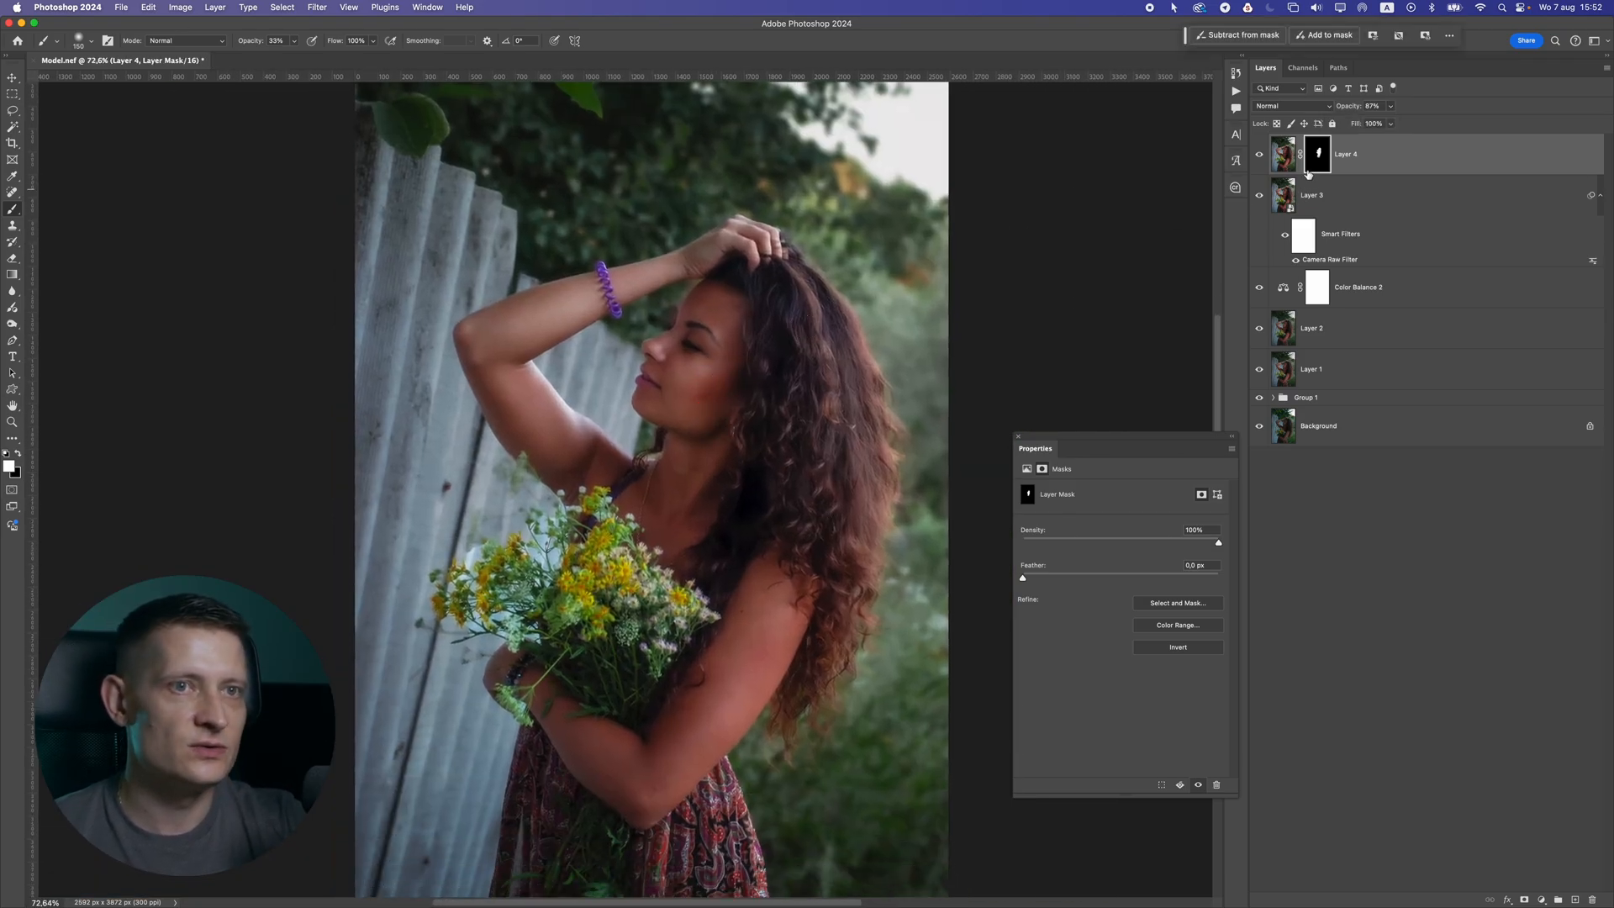
Add a Brightness/Contrast adjustment layer above the smoothed skin layer and select the subject automatically
left_click(1540, 900)
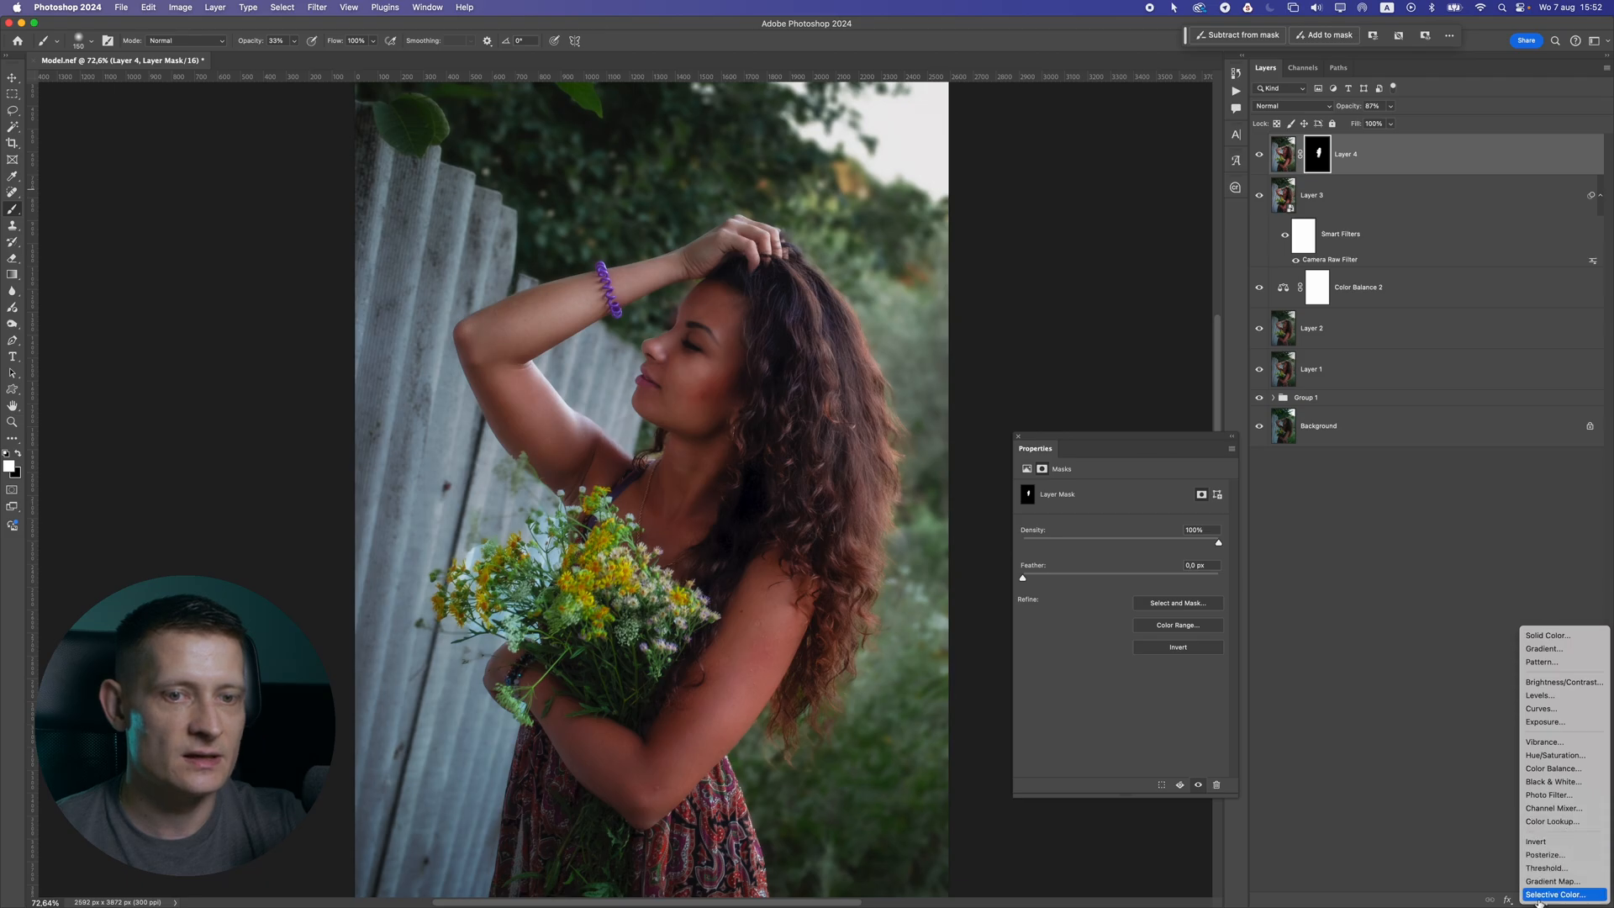
left_click(1565, 682)
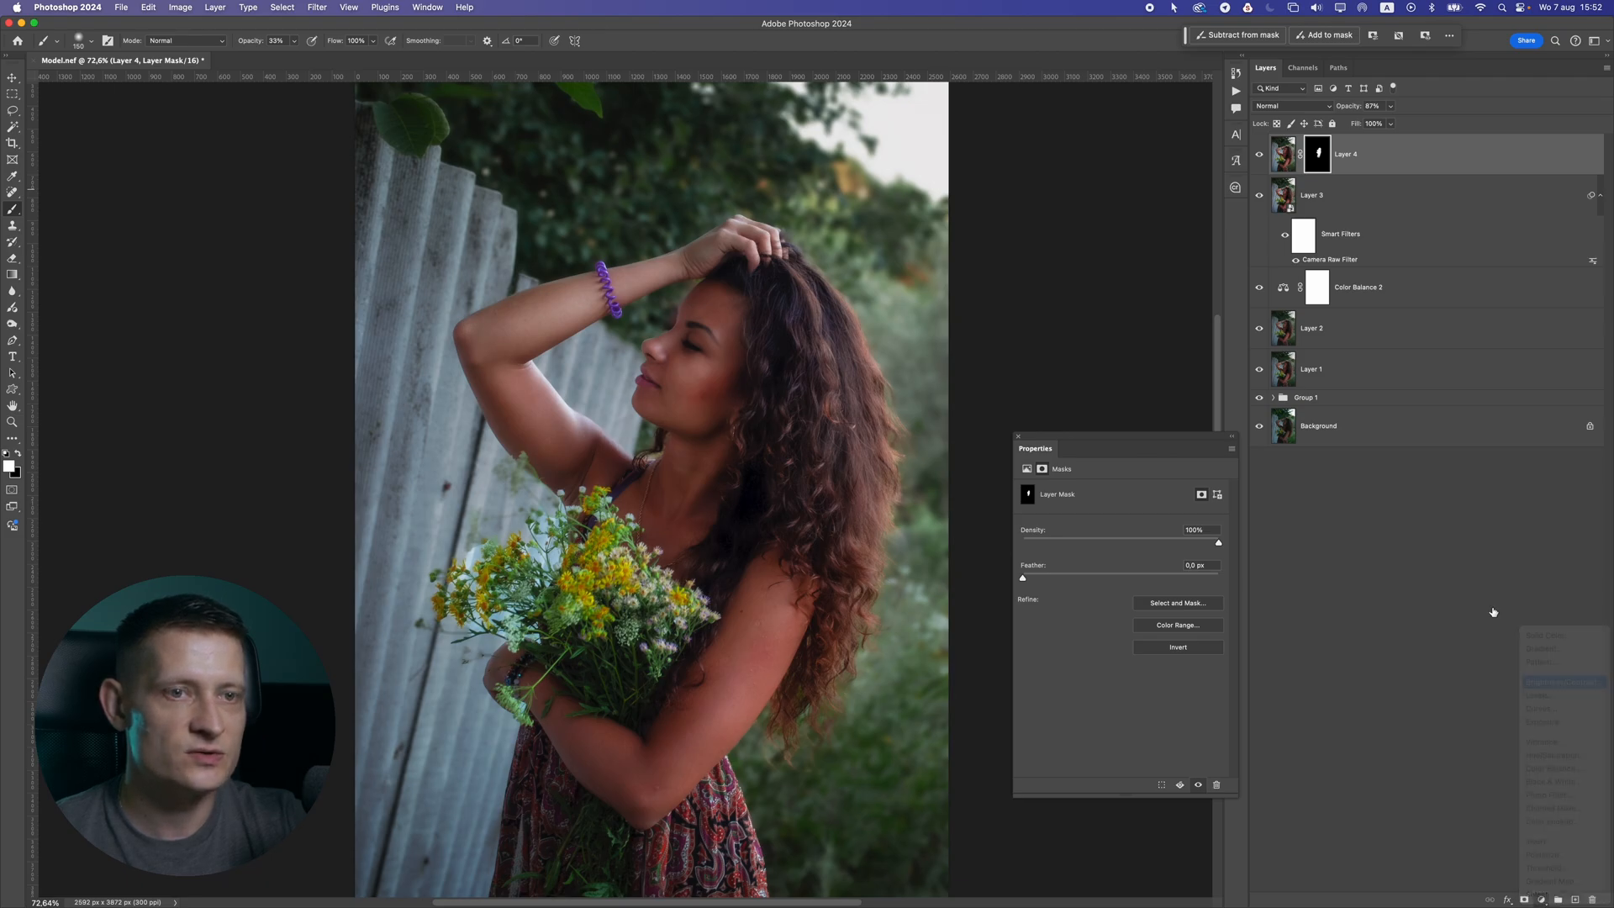
left_click(321, 7)
mouse_move(293, 8)
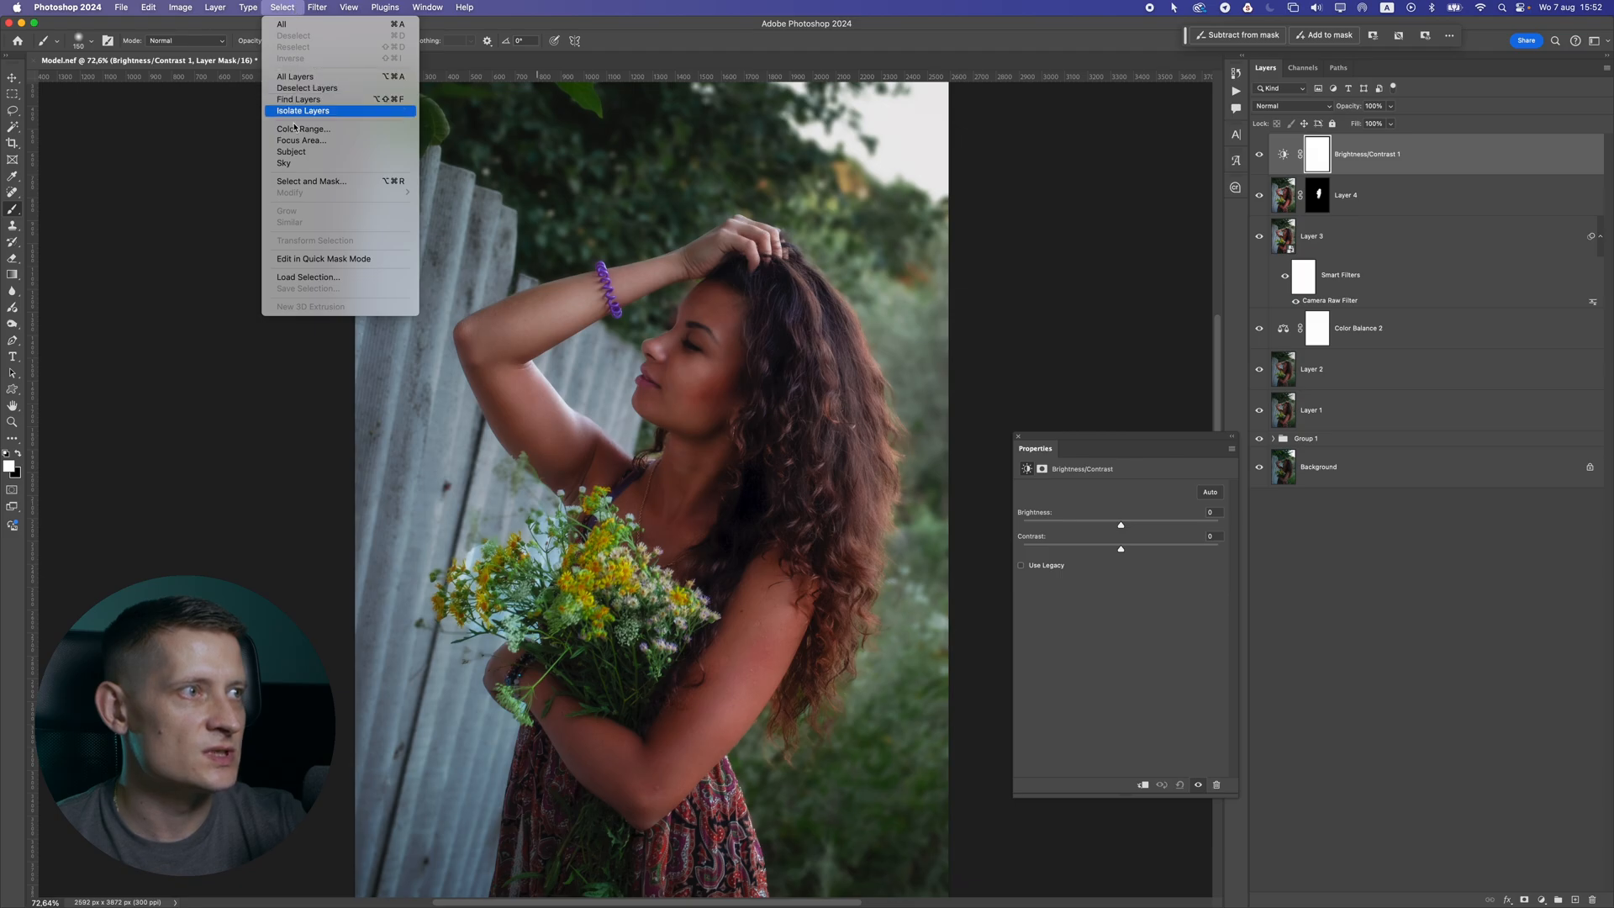
left_click(302, 153)
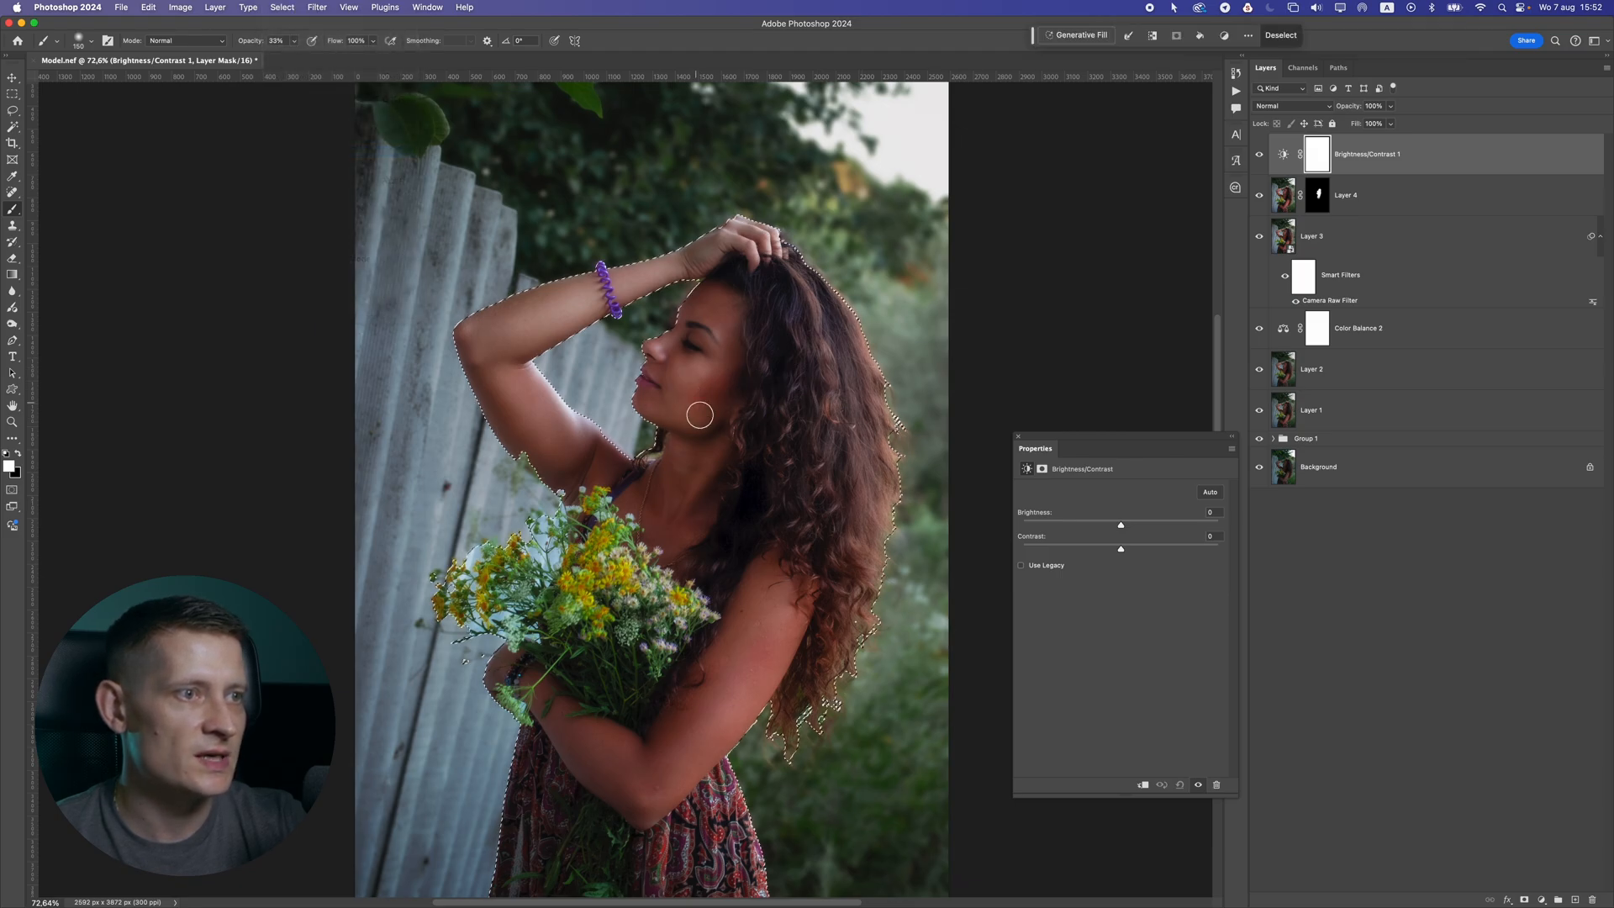
Invert the selection to cover the background and fill it with black on the Brightness/Contrast layer's mask
left_click(12, 93)
right_click(632, 262)
left_click(647, 283)
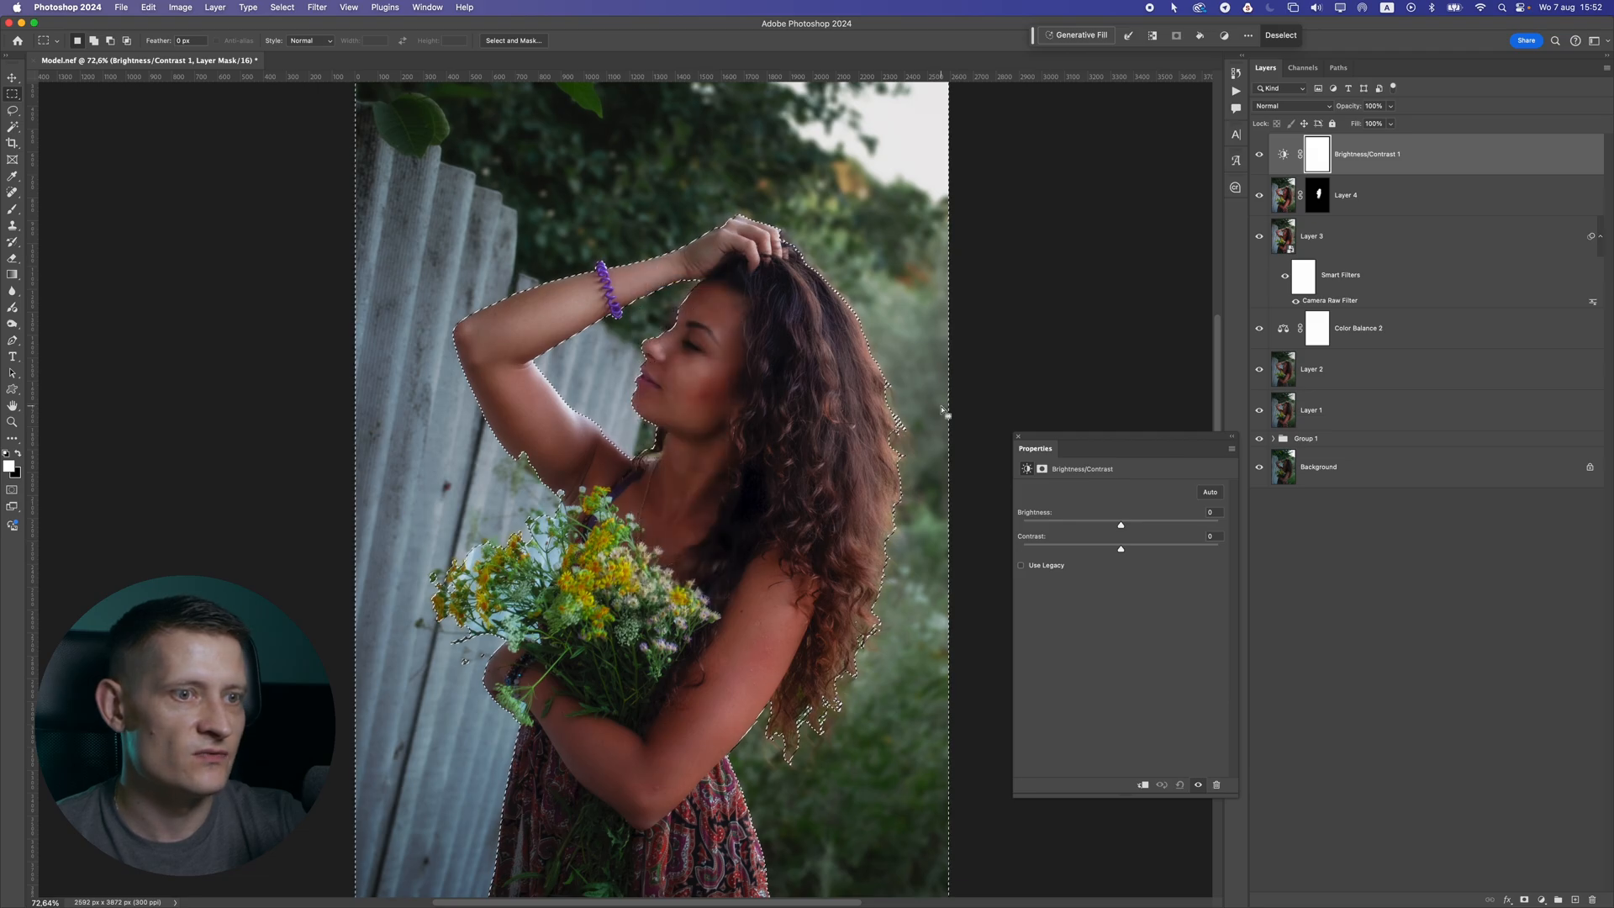
key("BackSpace")
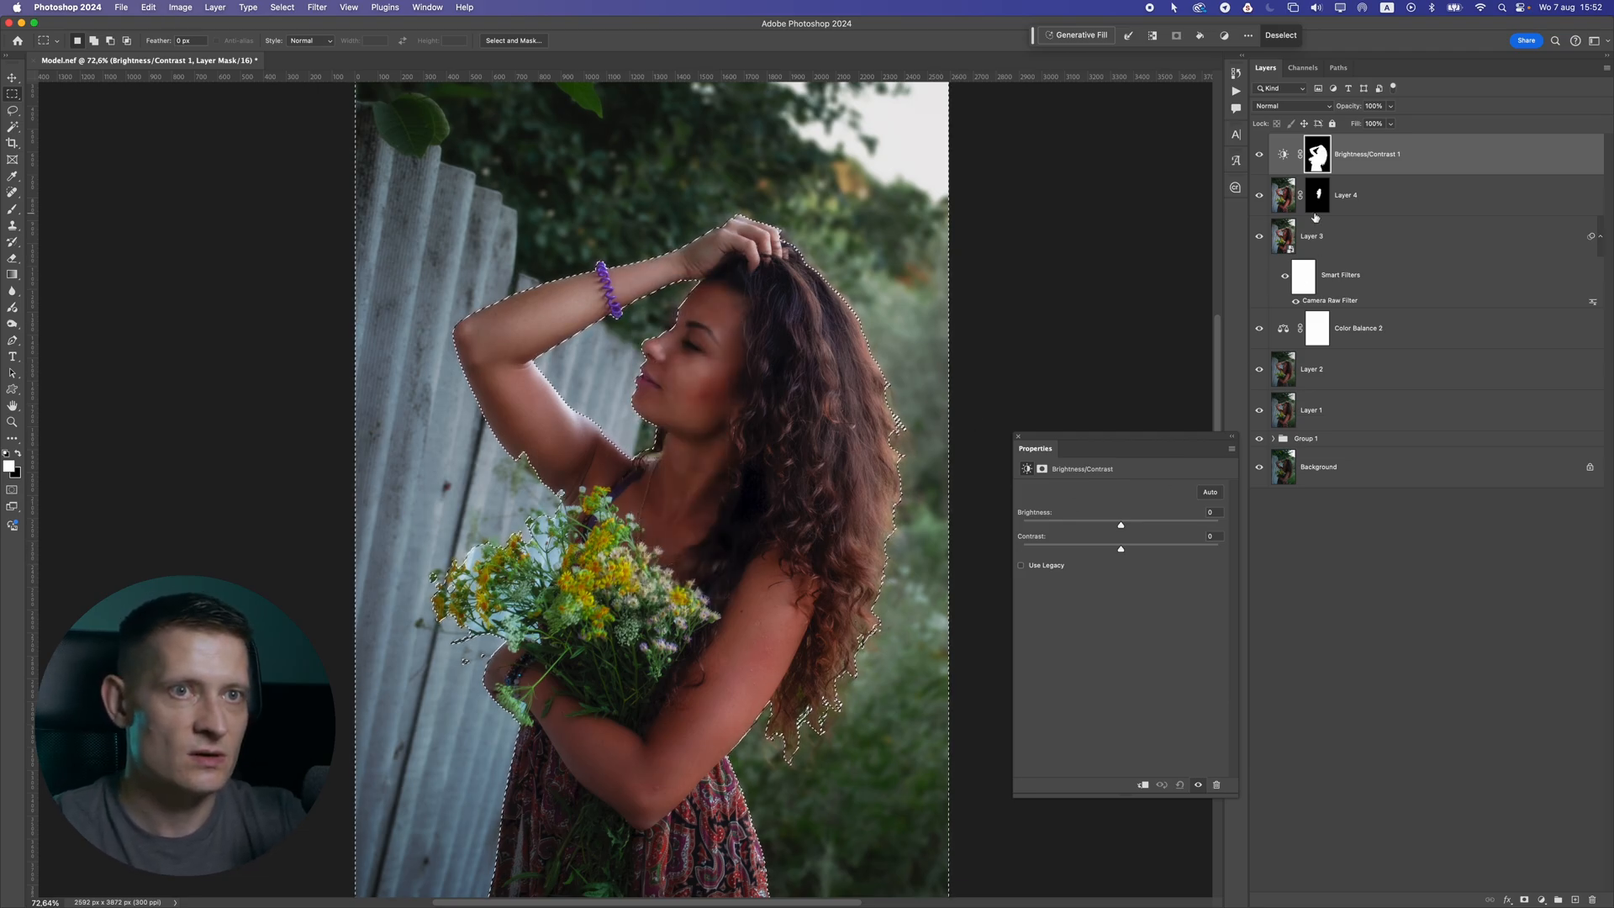
Deselect, invert the mask to target the background, and set Brightness to -23
key("super+d")
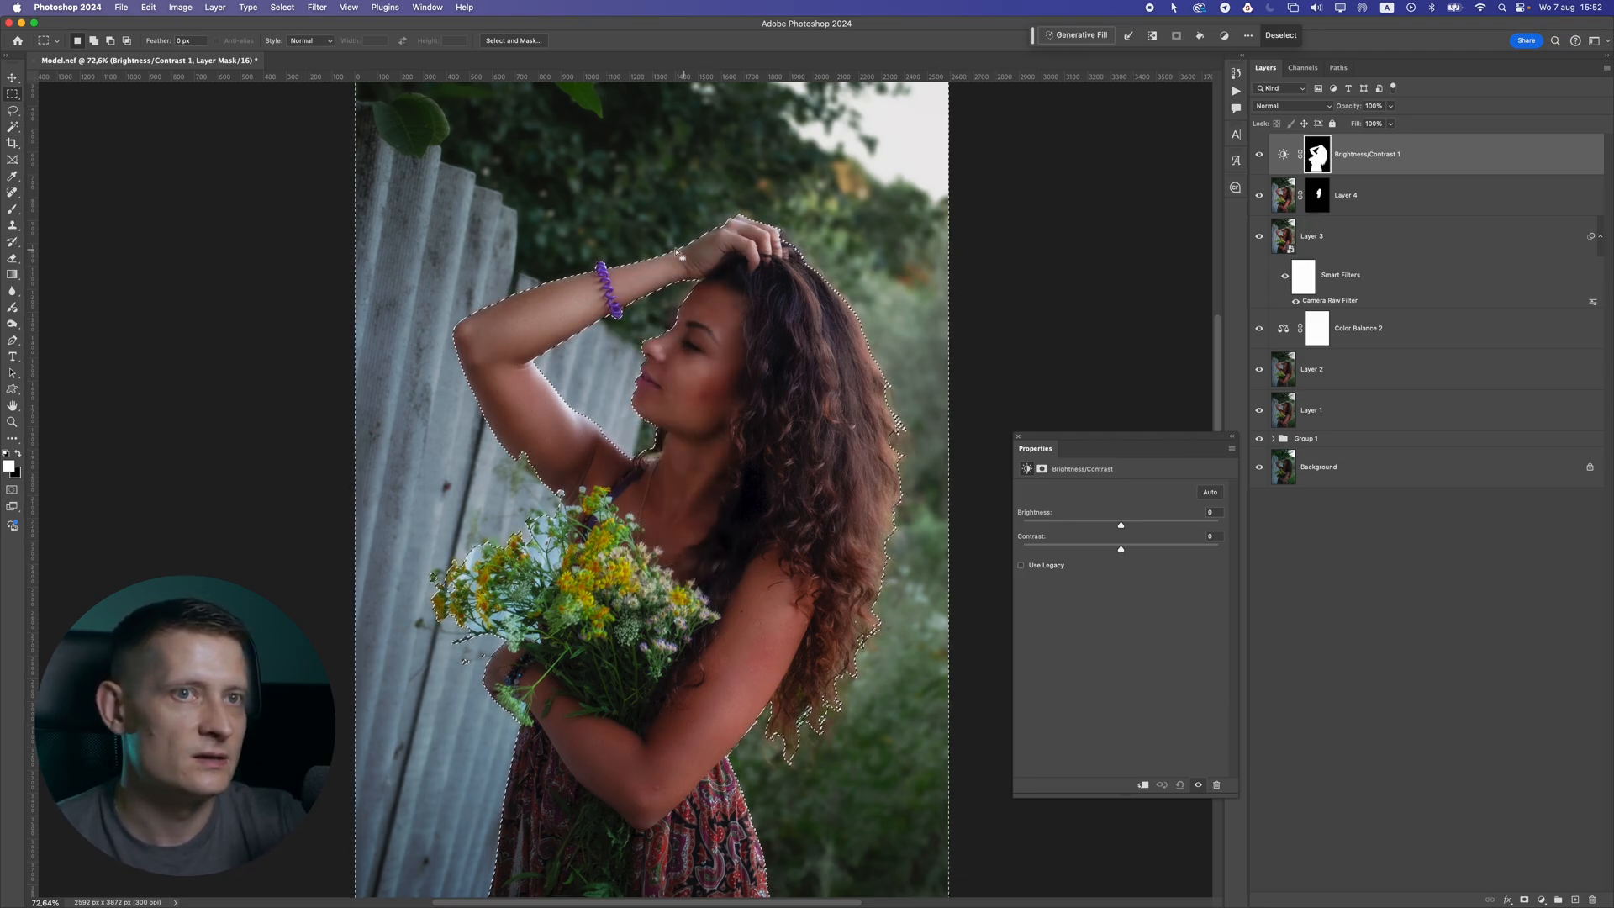
key("super+i")
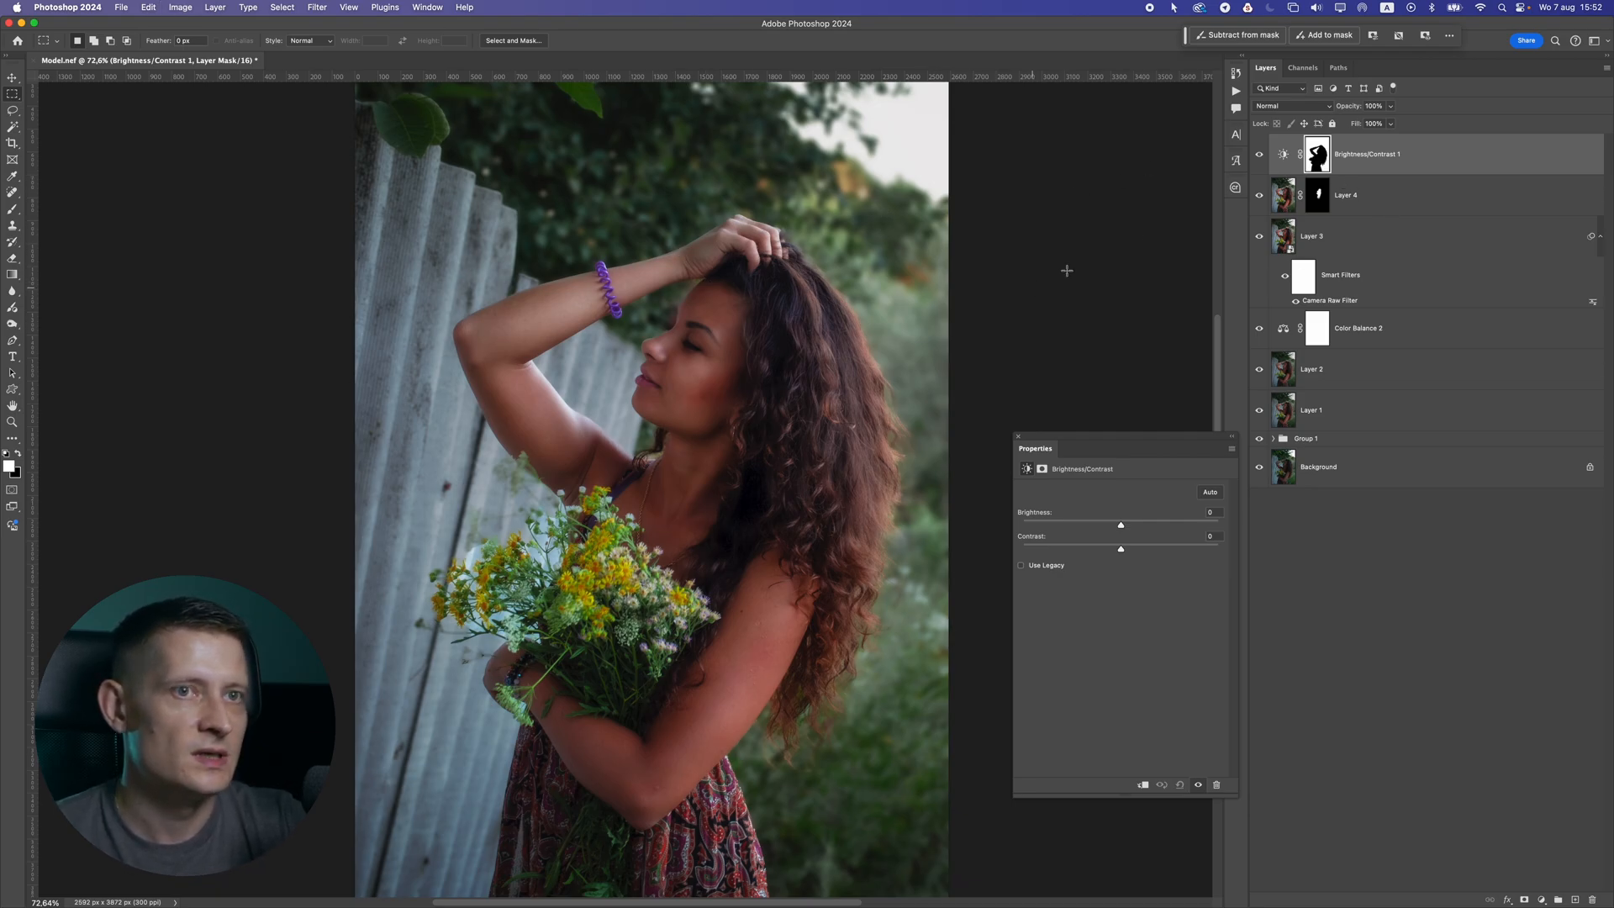
left_click(1286, 155)
mouse_move(1104, 529)
left_mouse_down()
mouse_move(1082, 527)
mouse_move(1115, 527)
left_mouse_up()
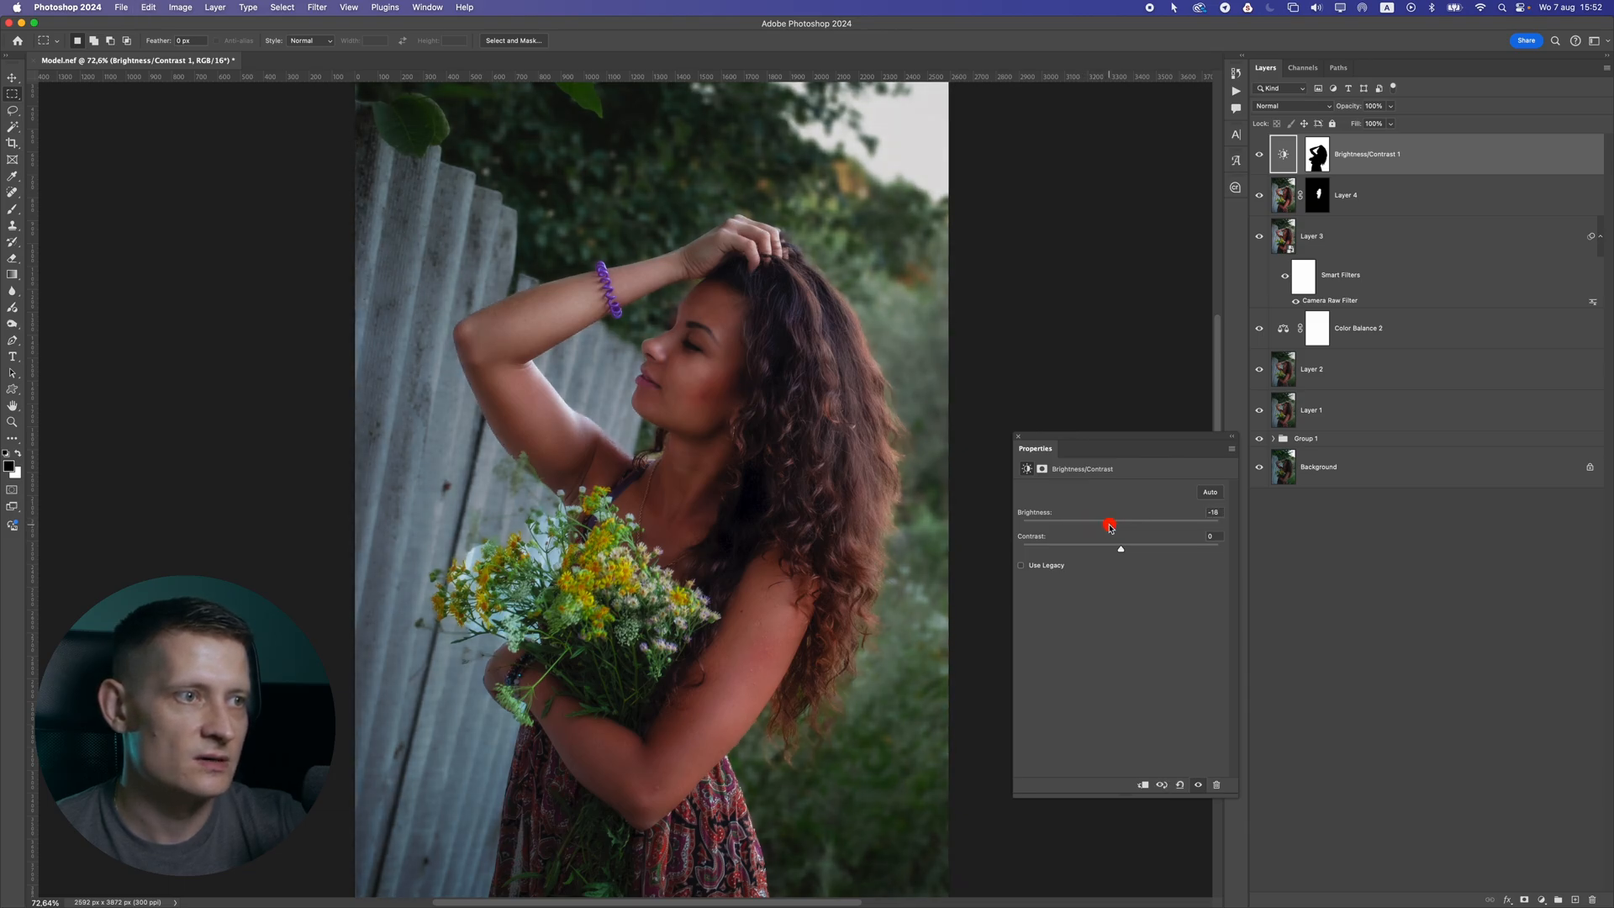
Paint white at 33% opacity on the Brightness/Contrast mask along the nose and forehead edge to soften the bright outline
scroll(664, 346, "up", 10)
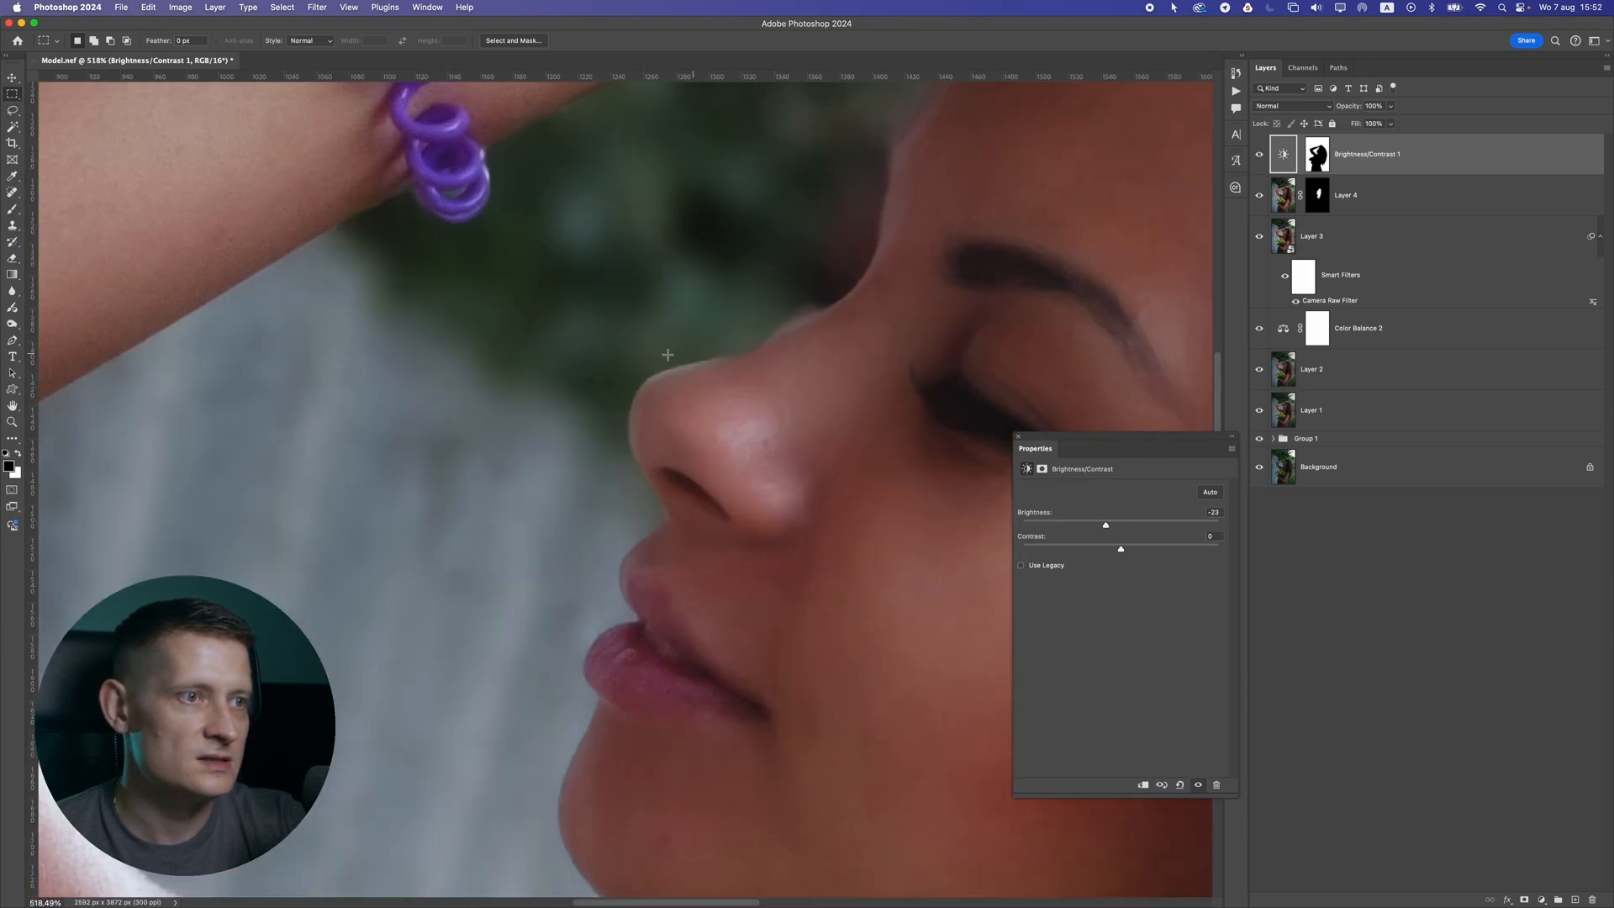
left_click(1318, 154)
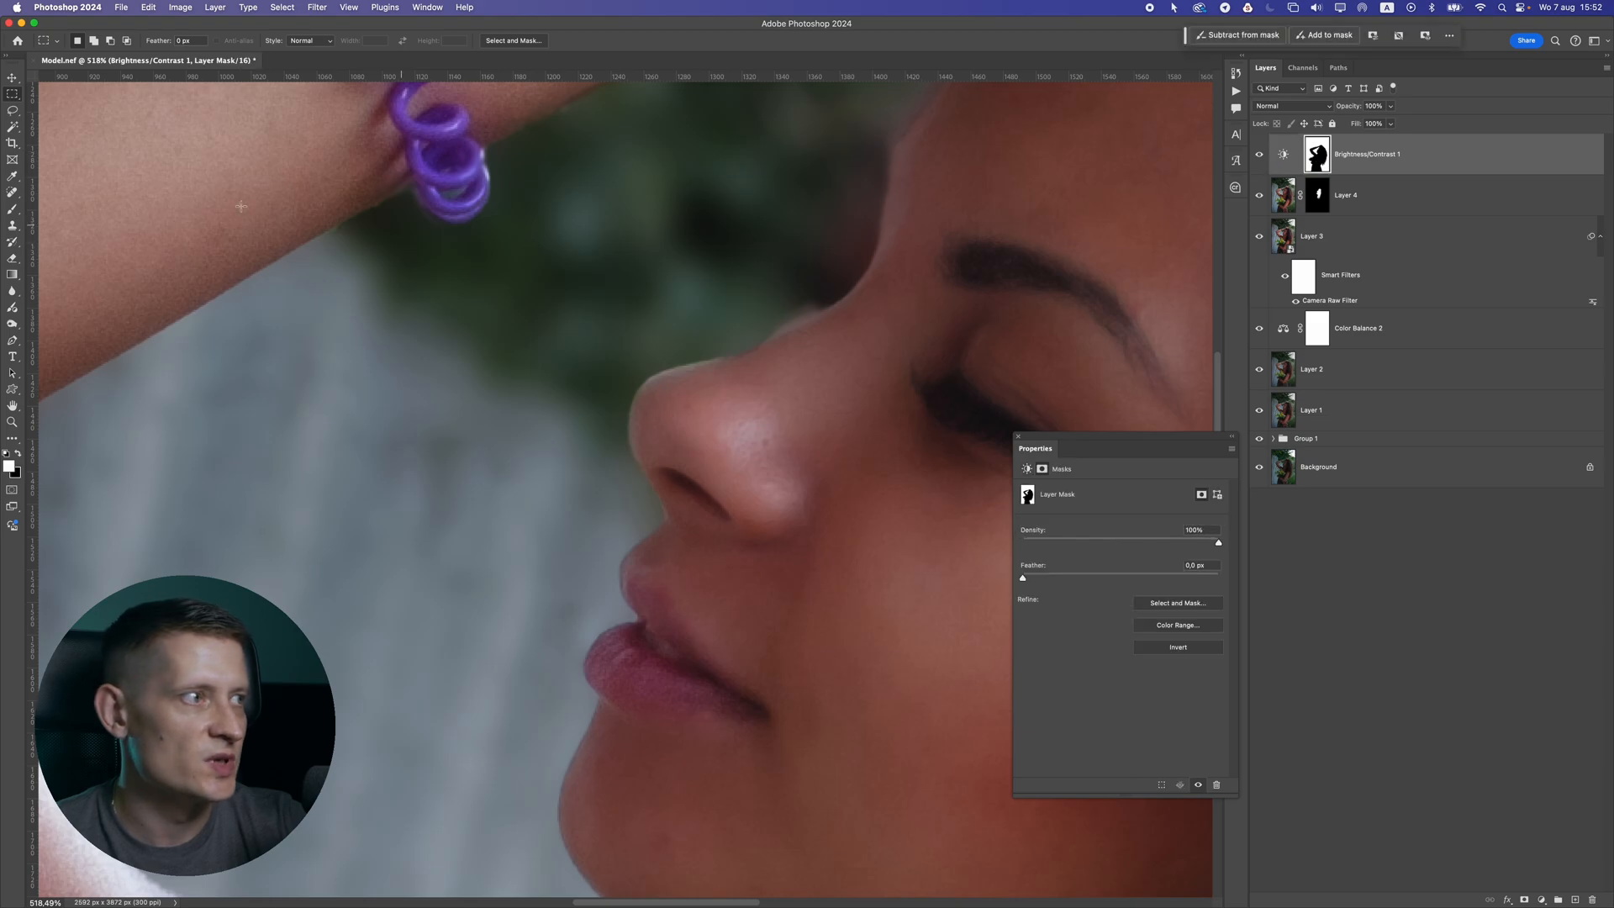
left_click(10, 210)
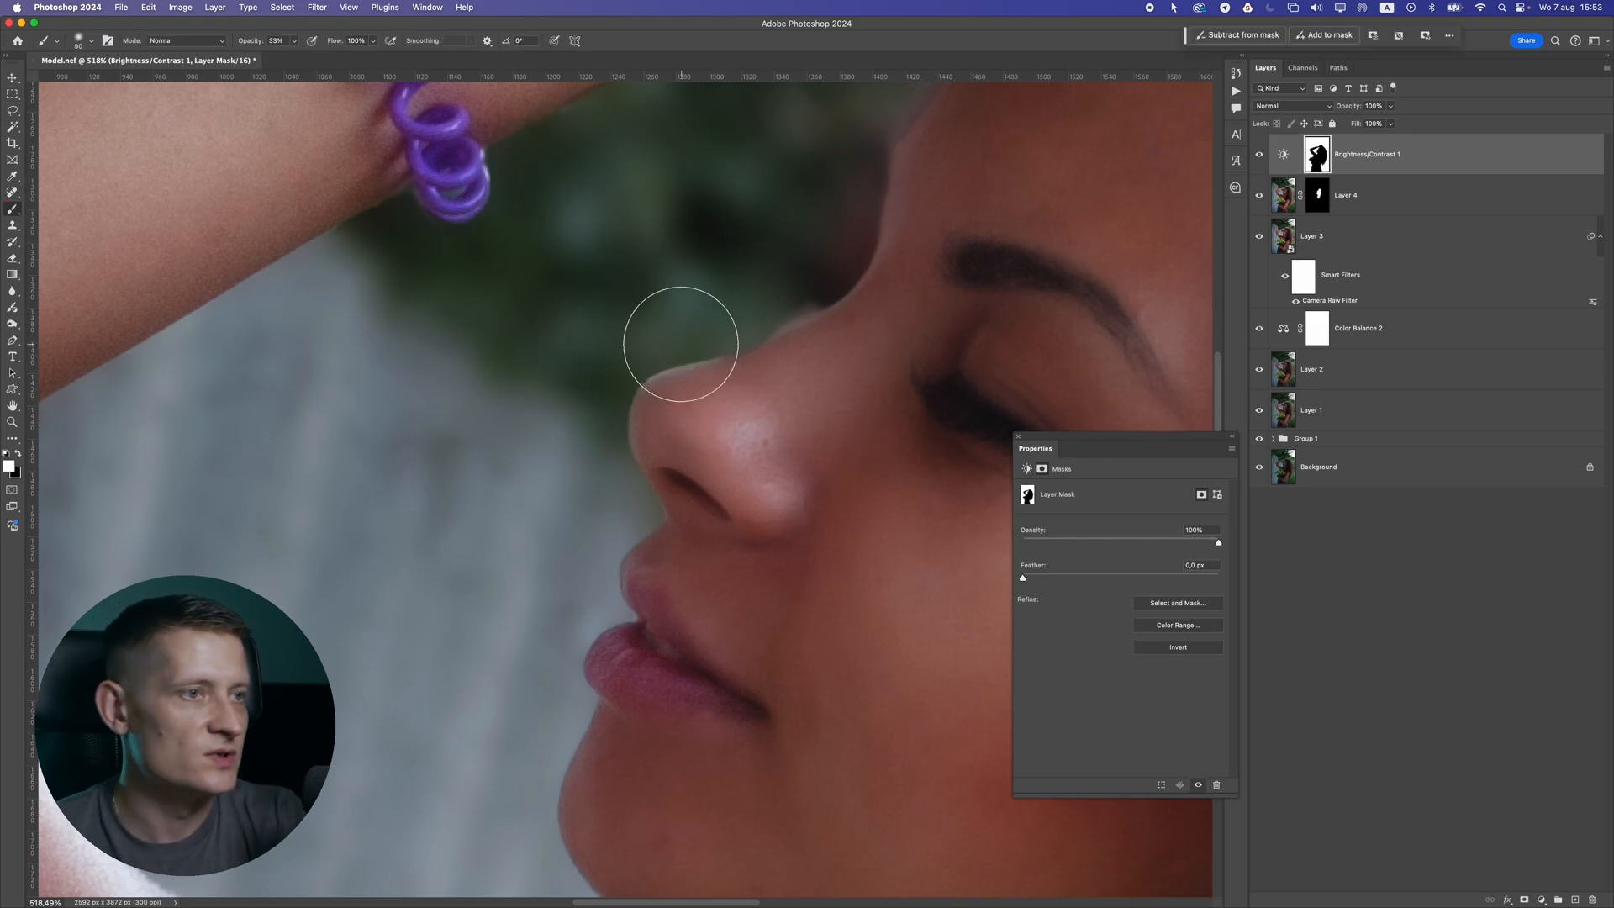
key("bracketleft")
key("bracketleft")
left_click(723, 366)
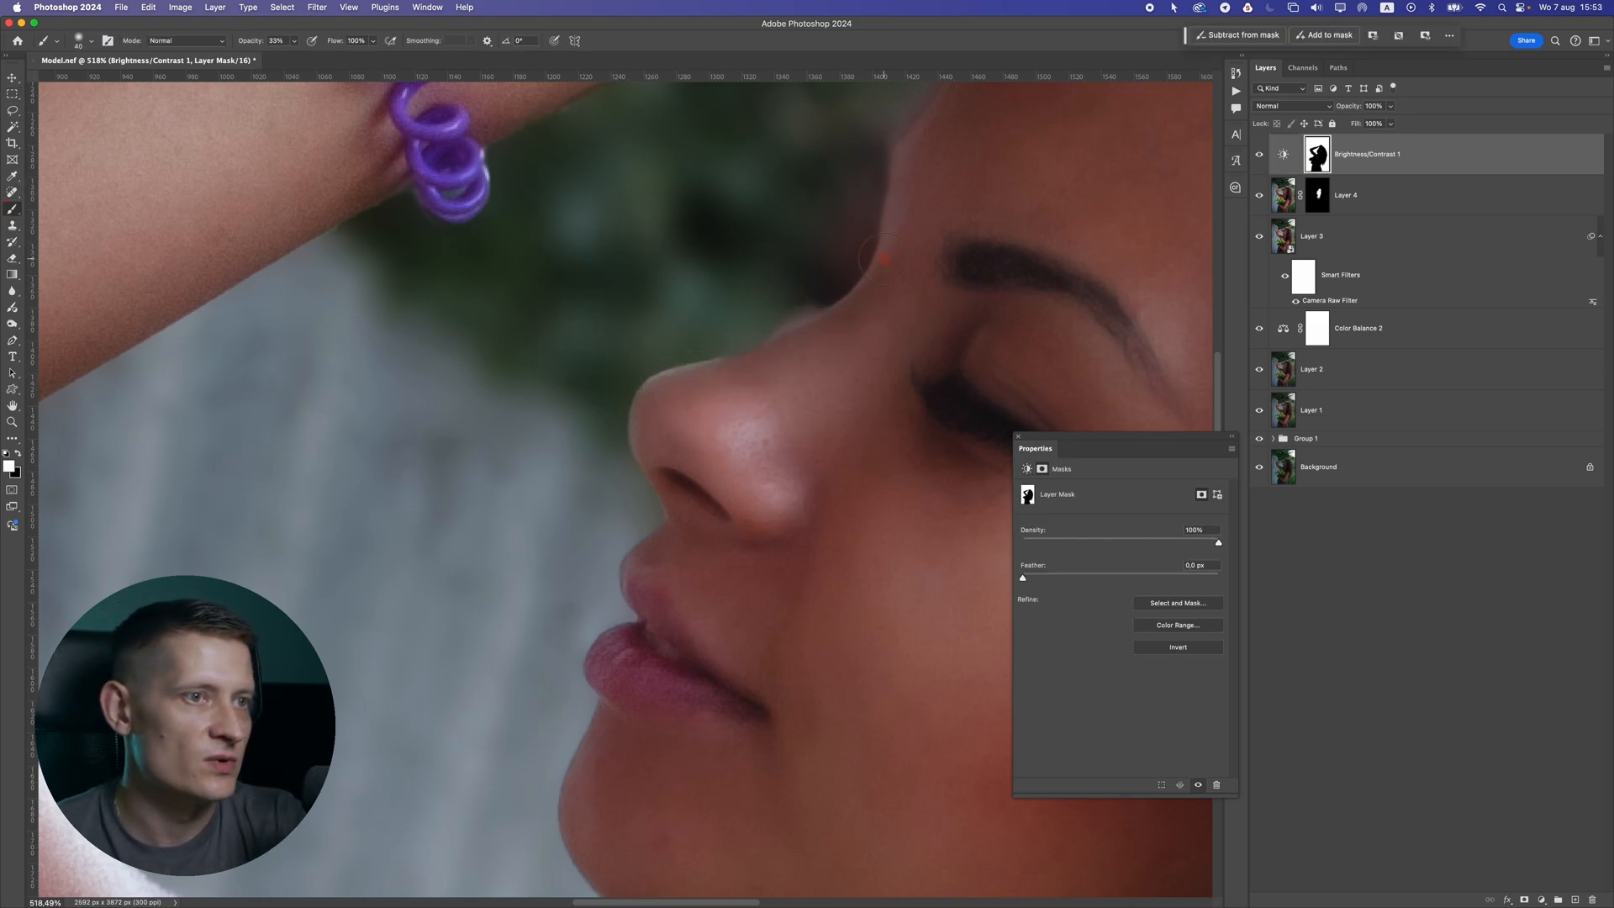
left_click(654, 396)
mouse_move(863, 238)
left_mouse_down()
mouse_move(901, 216)
mouse_move(648, 440)
left_mouse_up()
left_click(829, 204)
scroll(769, 532, "down", 5)
scroll(760, 589, "down", 2)
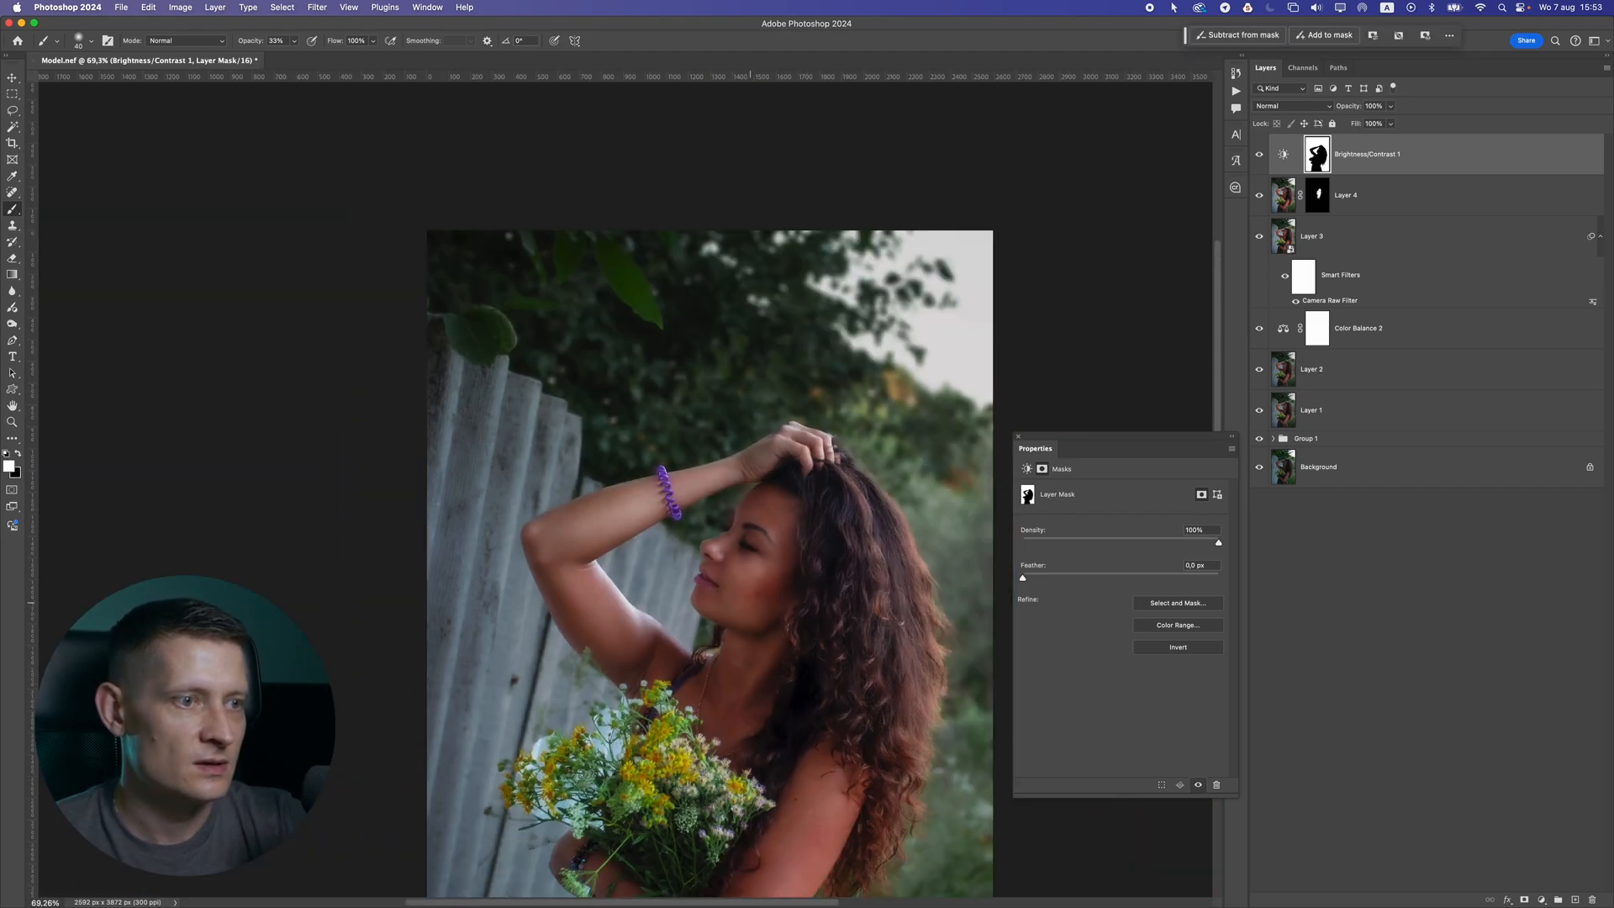
Set the Brightness/Contrast layer's Brightness to -27 and strongly lower its Contrast to darken and flatten the background
left_click_drag(757, 589, 794, 421)
scroll(911, 483, "down", 3)
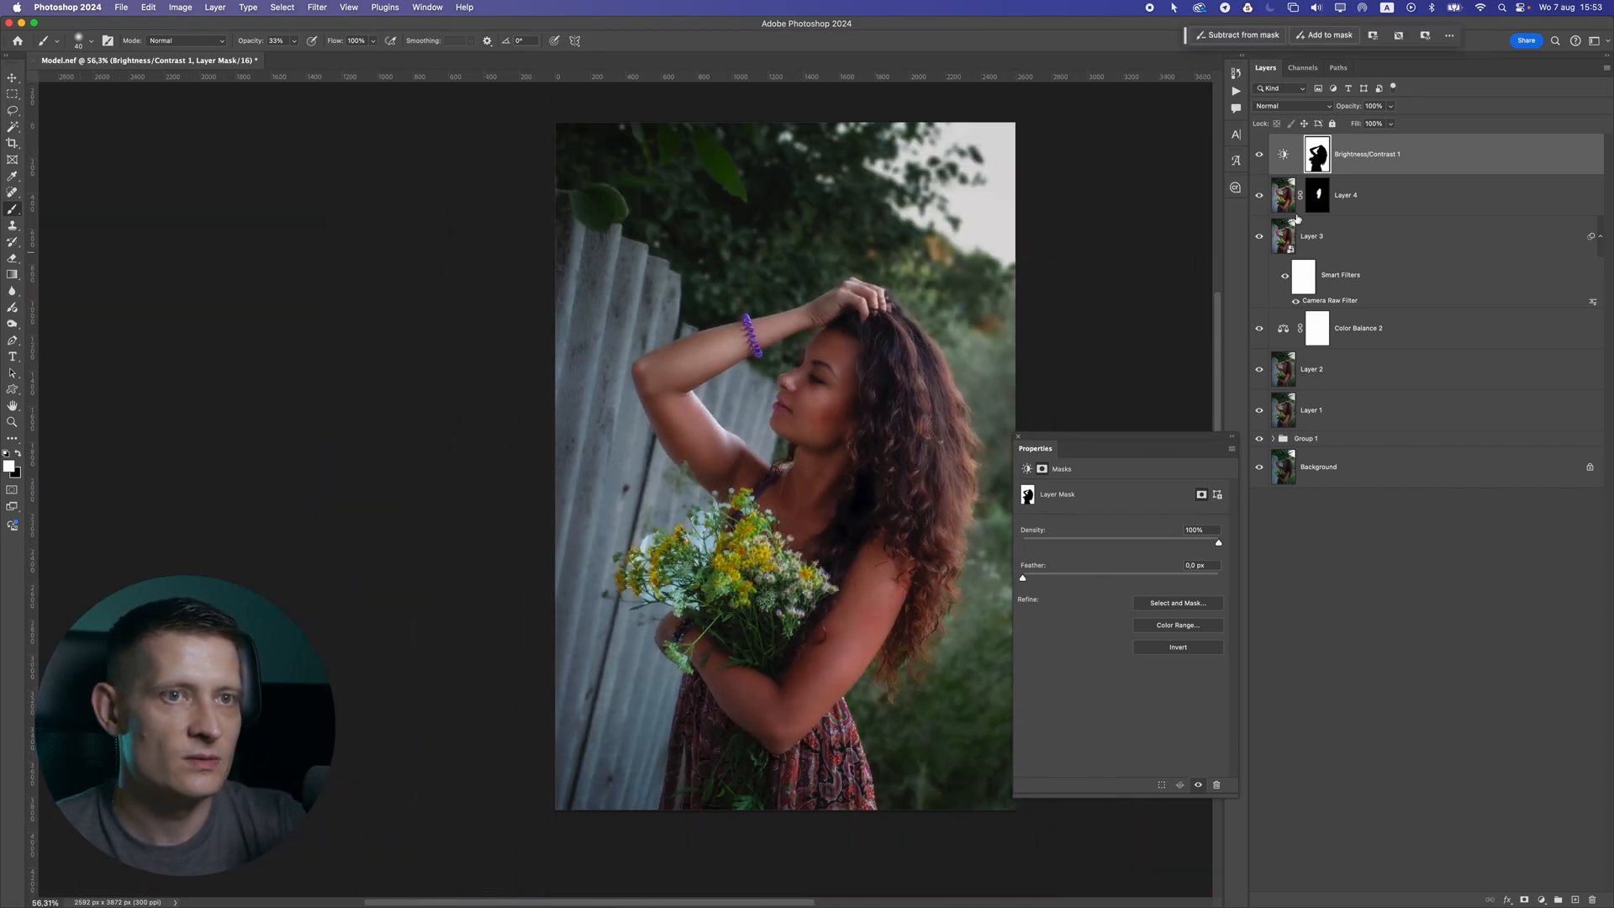
left_click(1282, 157)
mouse_move(1121, 521)
left_mouse_down()
mouse_move(1082, 527)
mouse_move(1103, 526)
left_mouse_up()
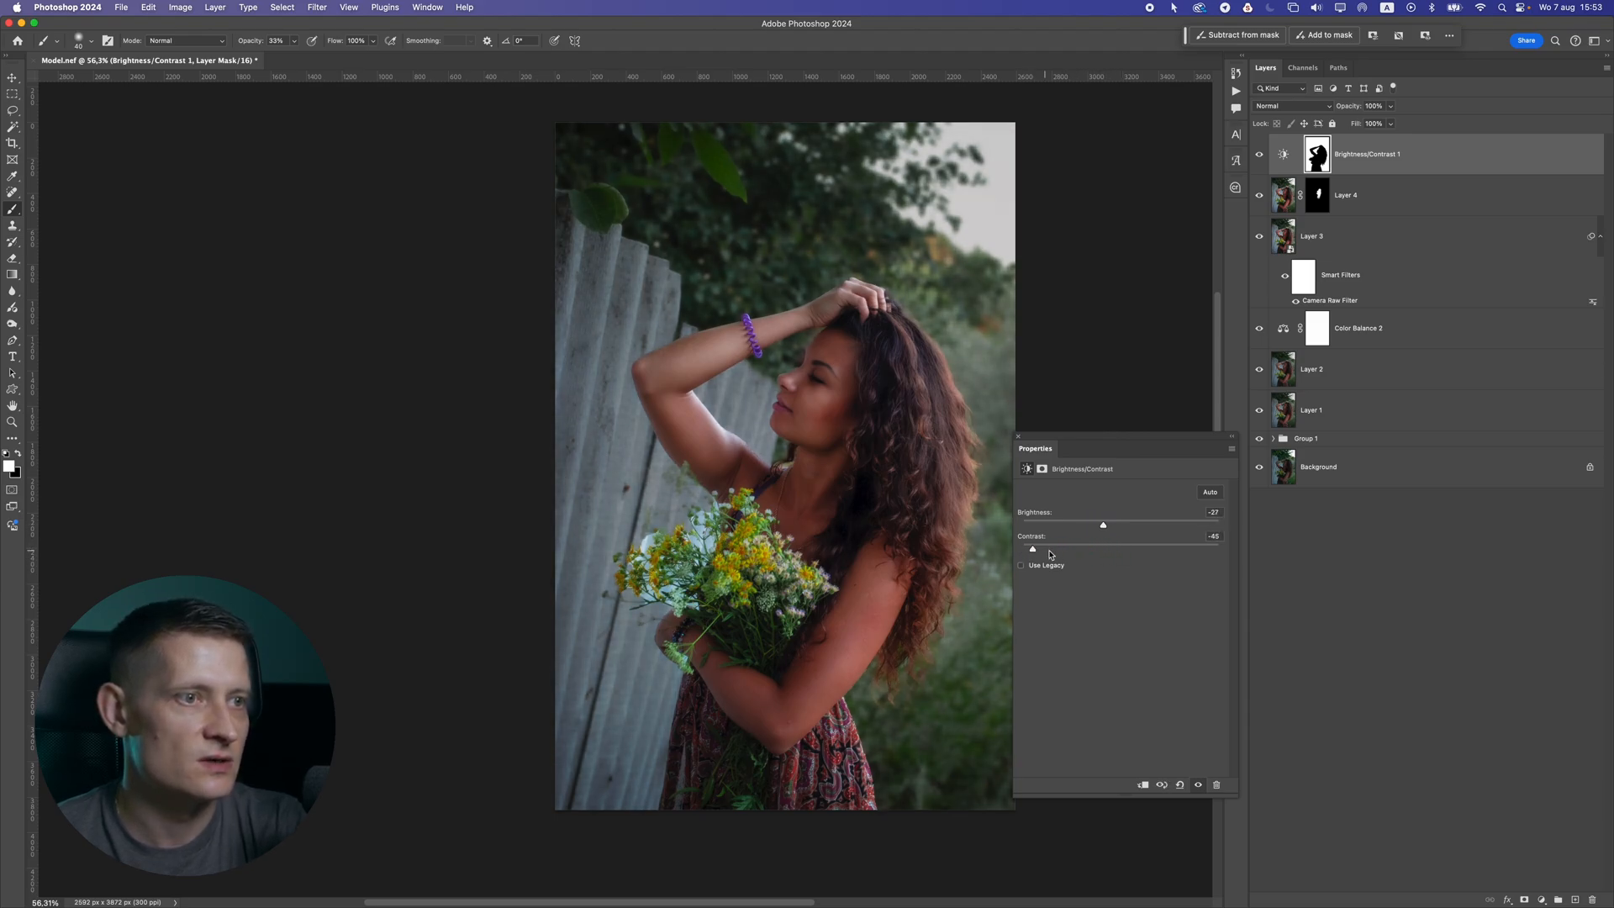
left_click_drag(1028, 550, 1030, 550)
scroll(923, 504, "down", 5)
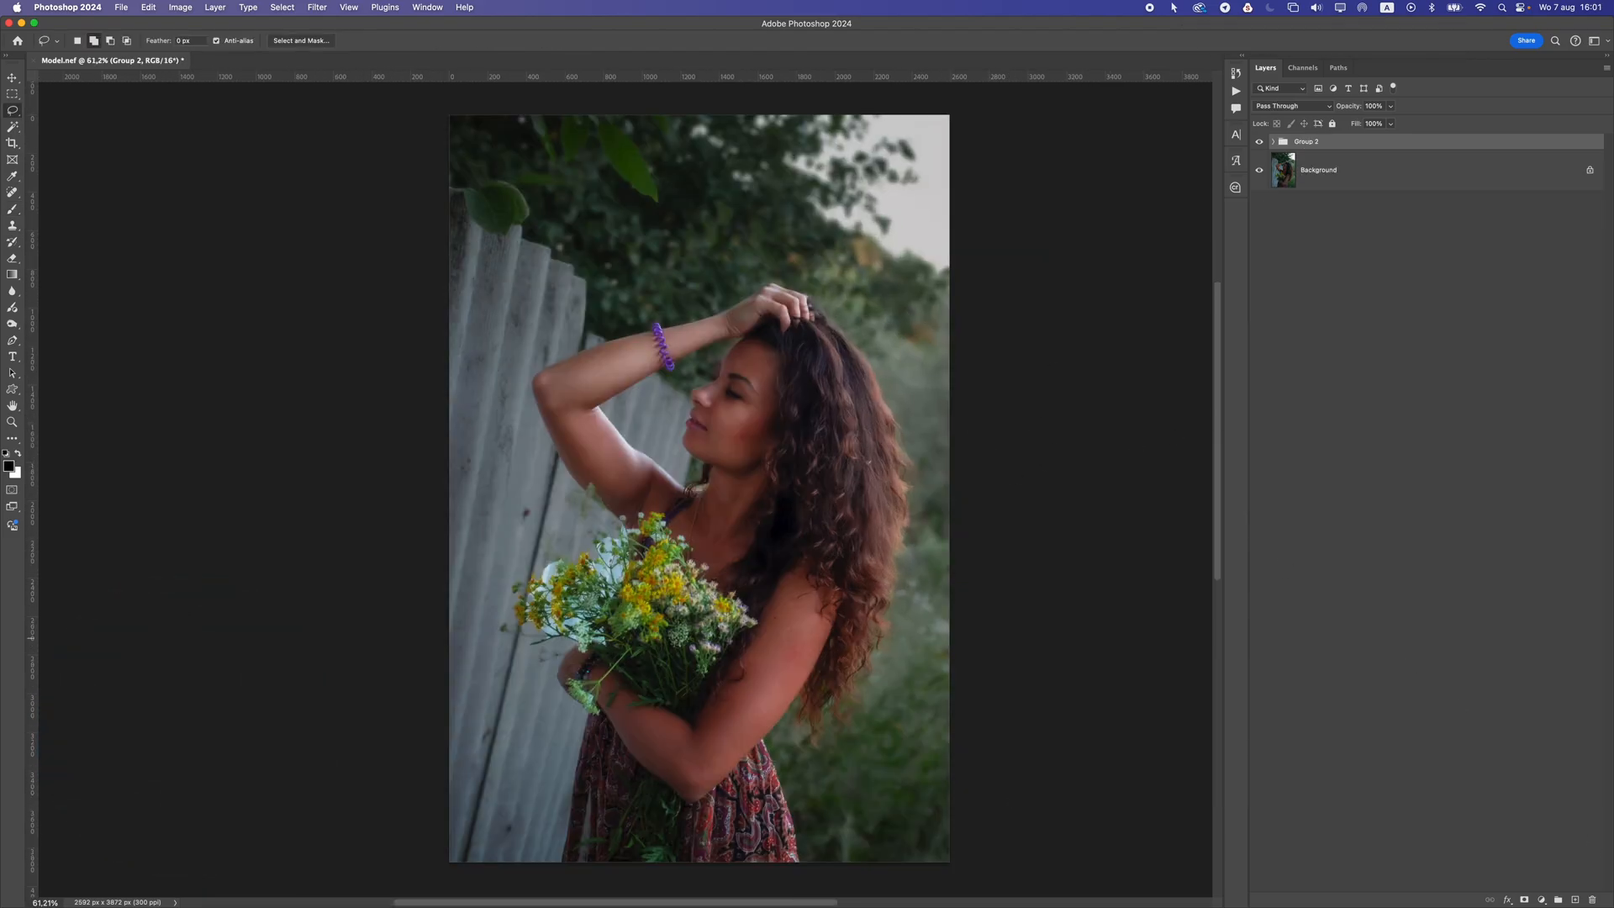
Add a merged copy of all visible layers above Group 2 and convert it to a smart object
left_click(1574, 900)
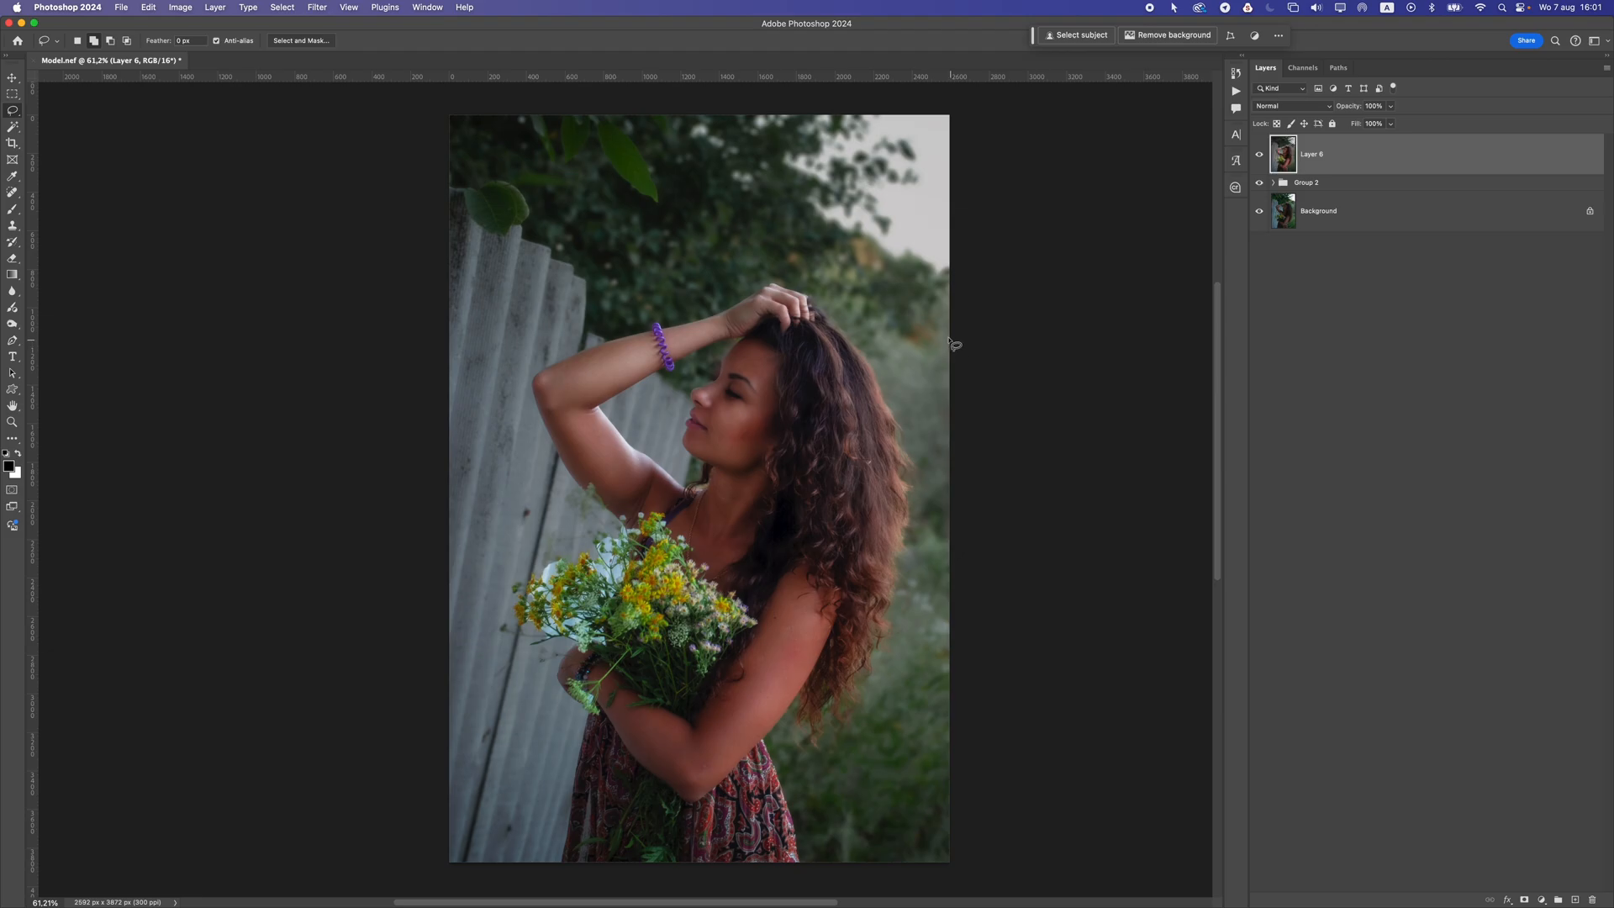
right_click(1354, 151)
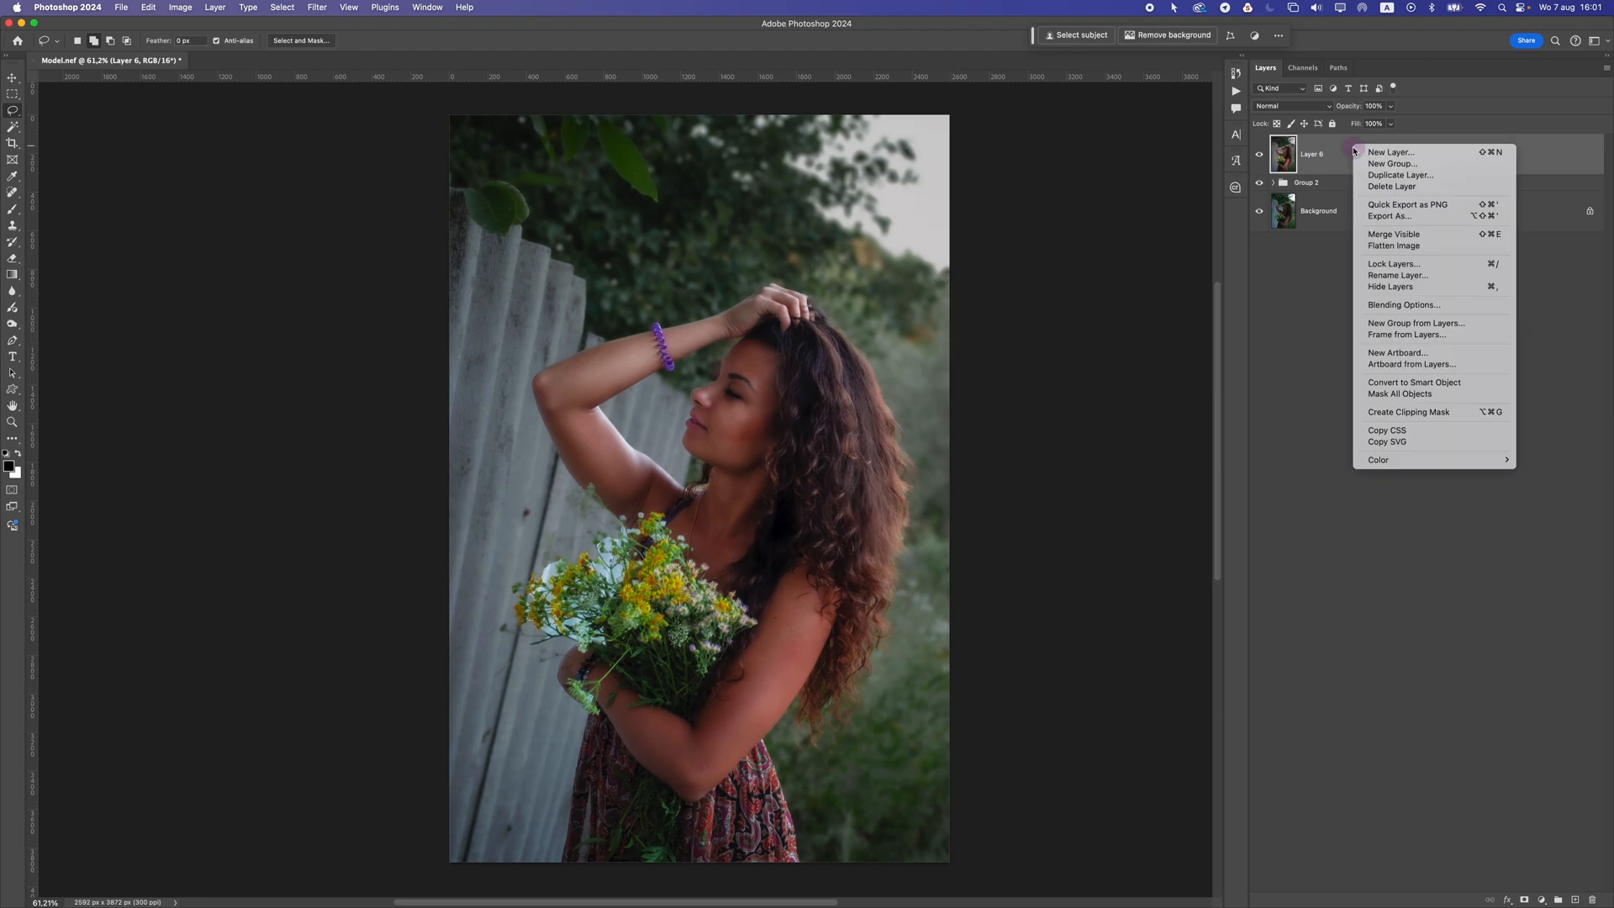
left_click(1428, 383)
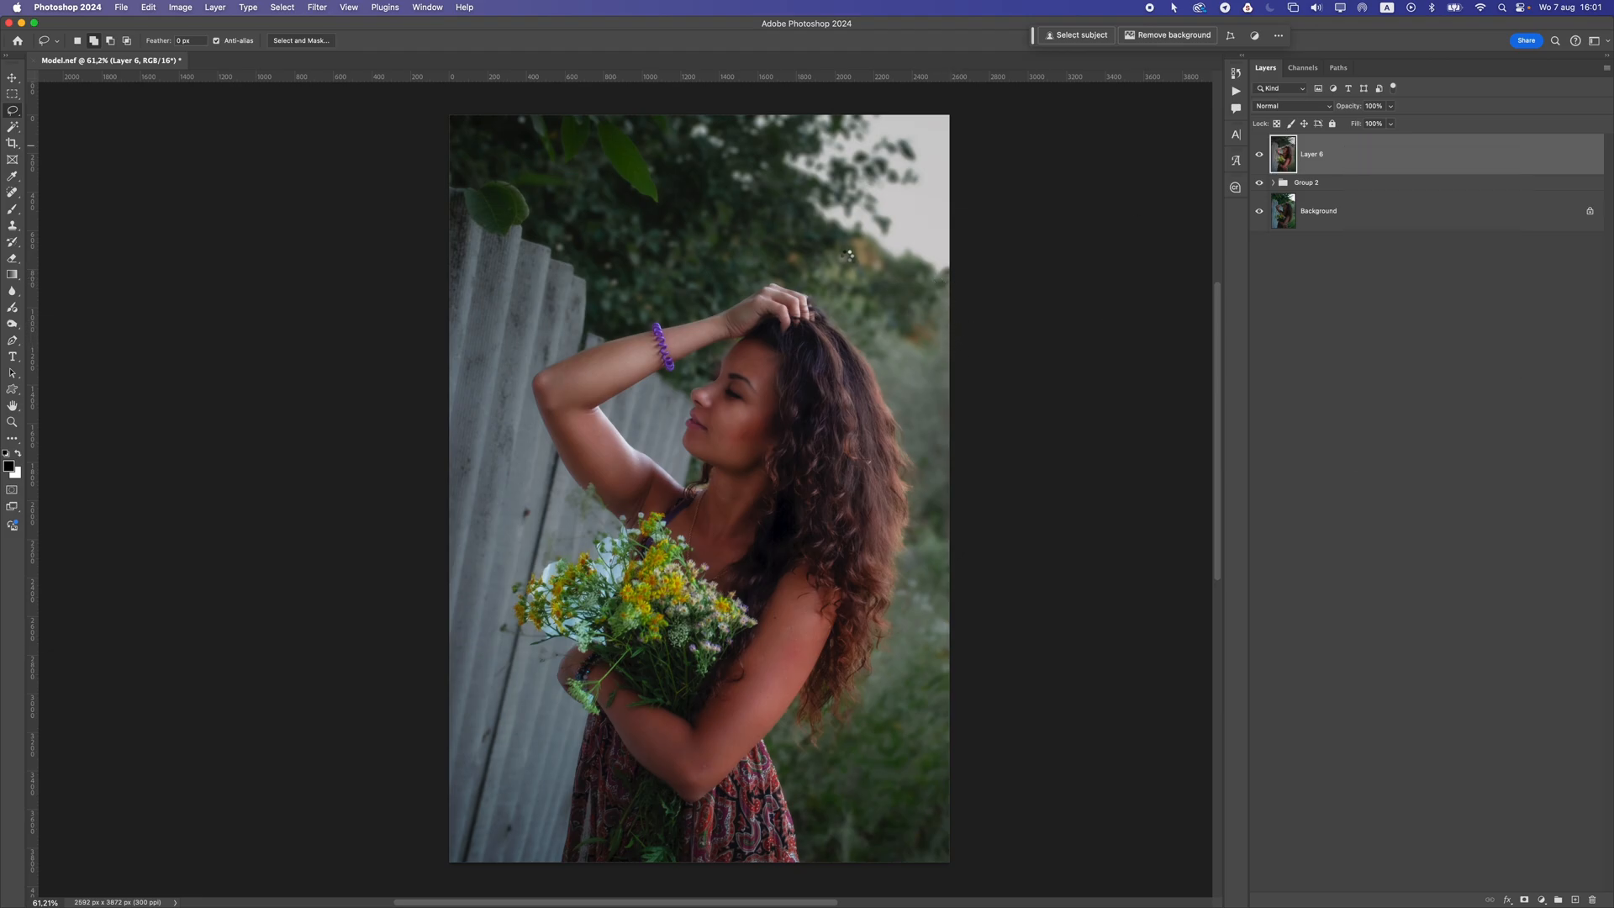
Apply the Camera Raw Filter to the smart object, setting the Color Mixer hue of Reds to +18 and Greens to -42
left_click(317, 7)
left_click(352, 135)
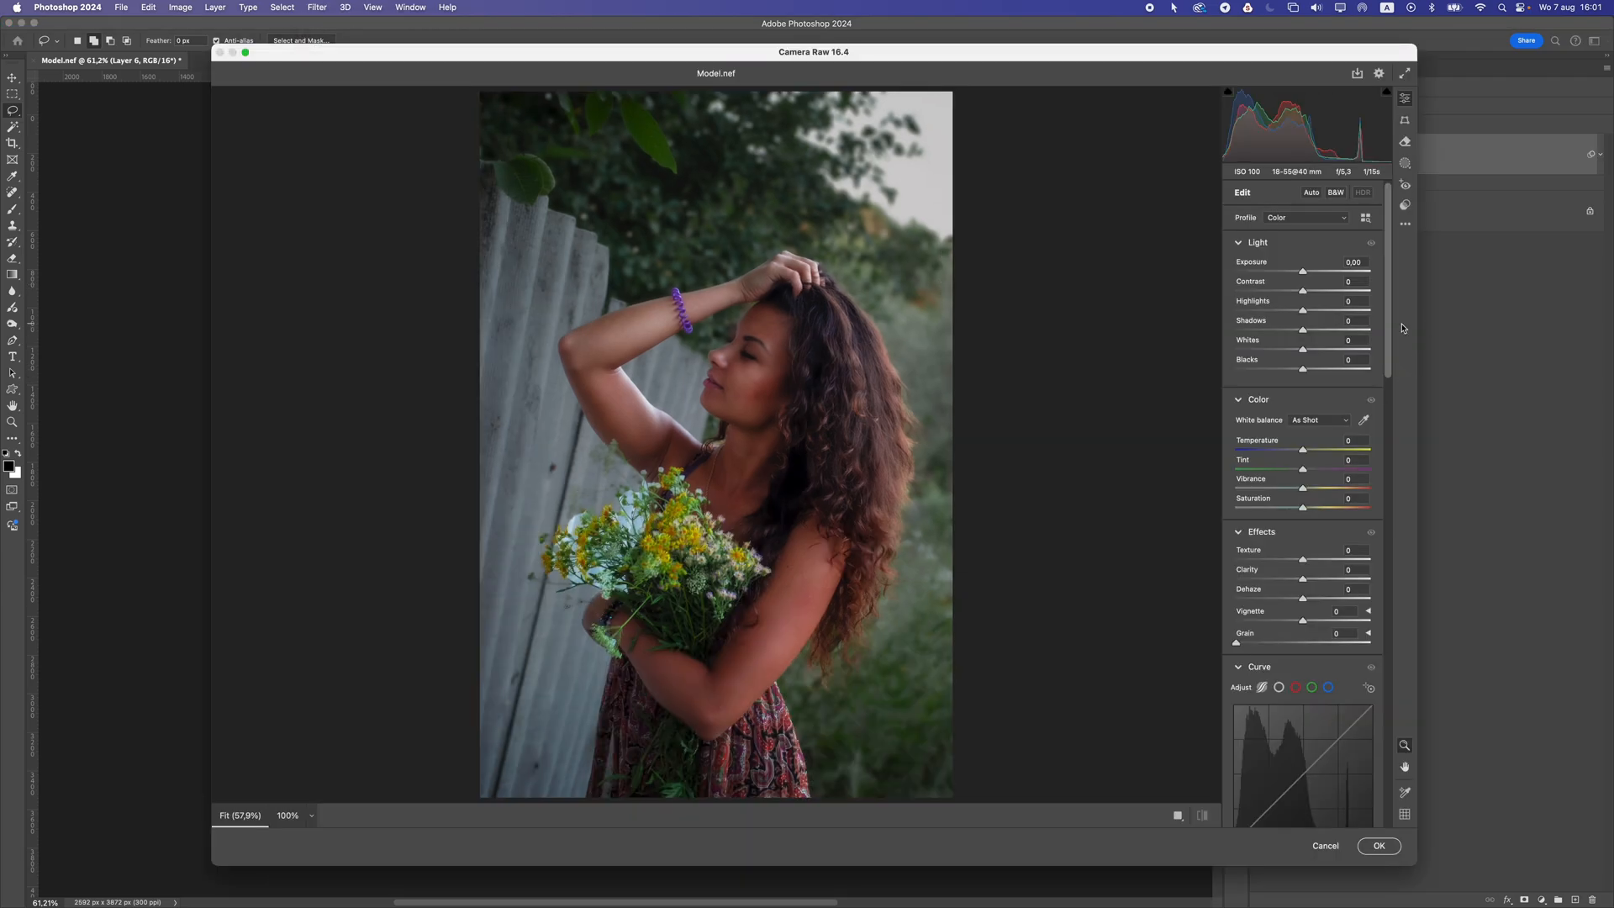
left_click_drag(1387, 336, 1384, 526)
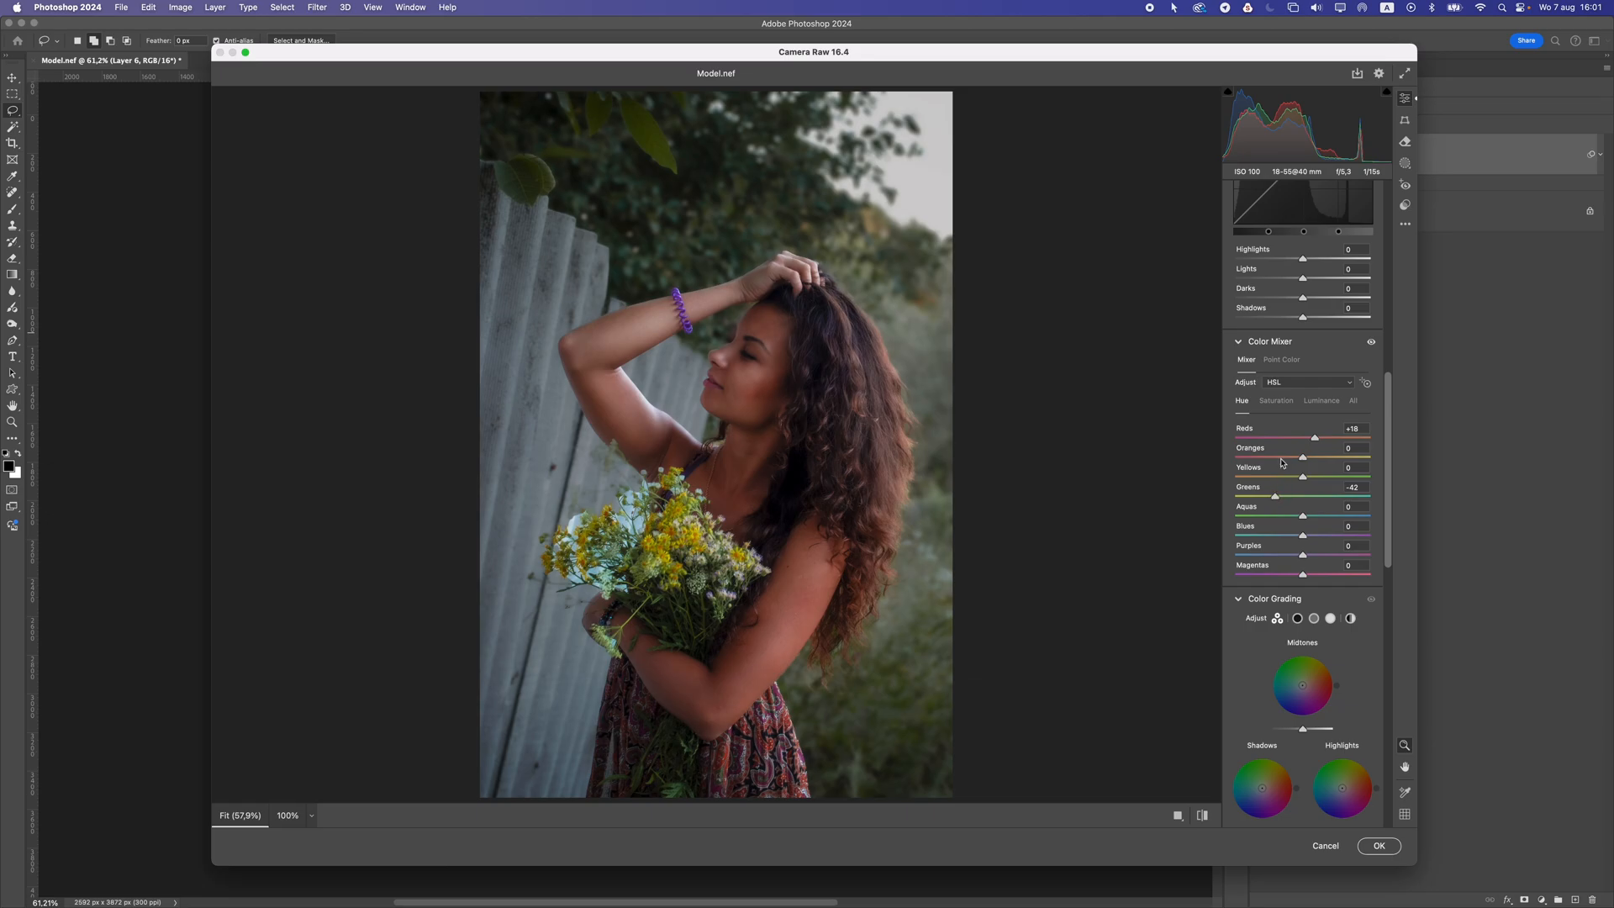
Lower the Oranges saturation in the Color Mixer to about -25 to tone down the skin color
left_click(1272, 404)
left_click_drag(1295, 460, 1291, 460)
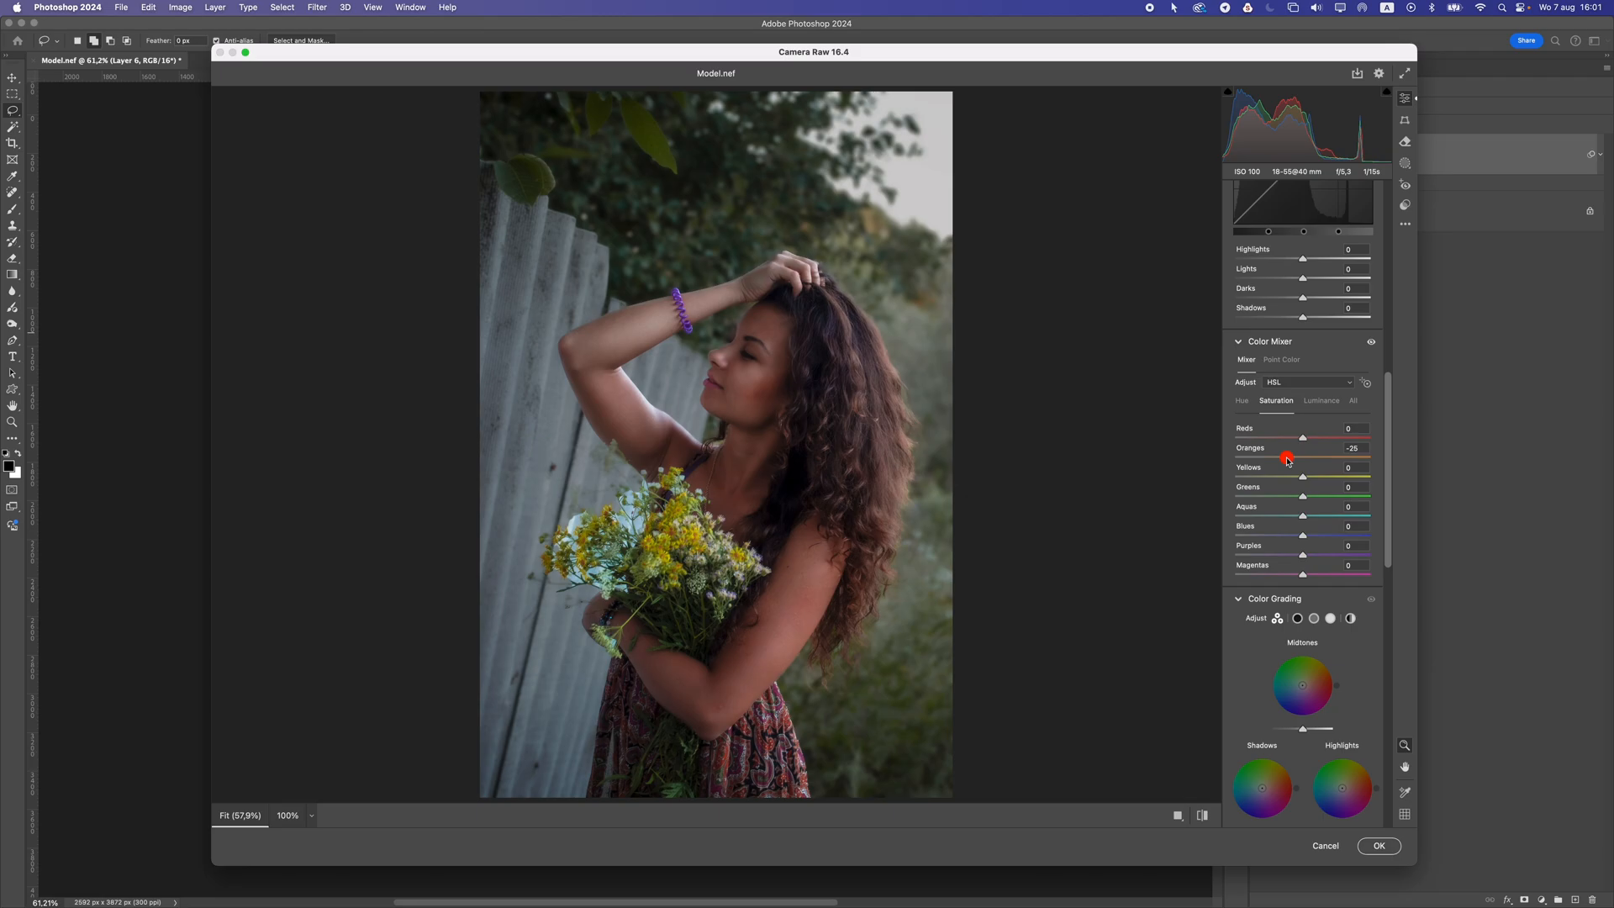
mouse_move(778, 423)
left_mouse_down()
mouse_move(702, 426)
mouse_move(771, 425)
left_mouse_up()
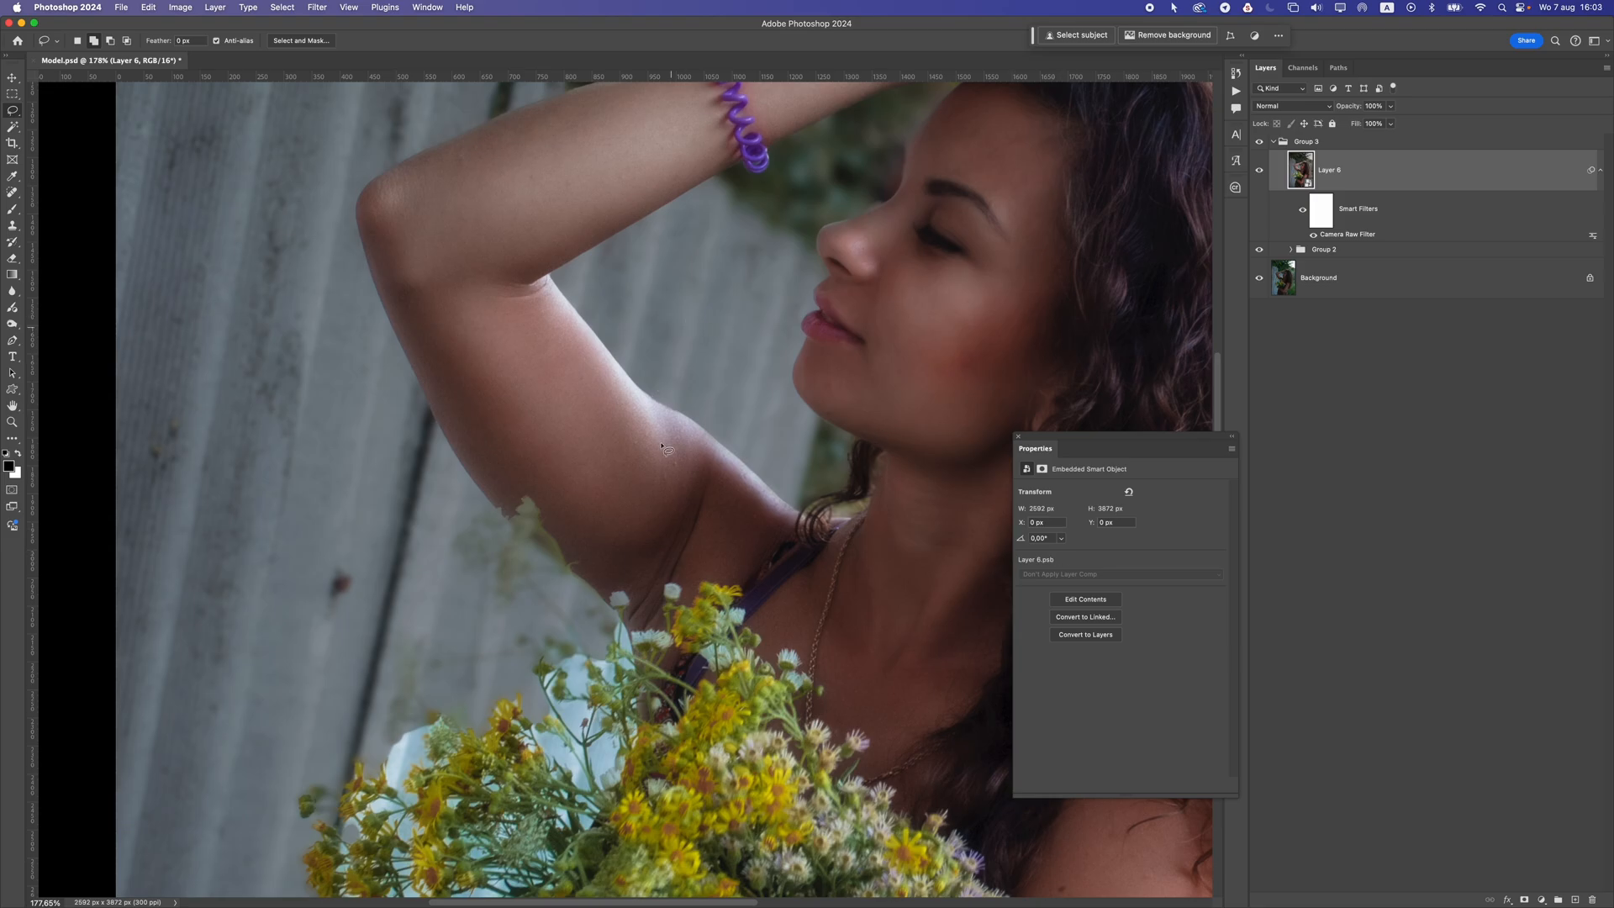
Lasso the blurred plant overlapping the lower edge of the raised upper arm and remove it with Generative Fill, without a prompt
scroll(530, 504, "up", 3)
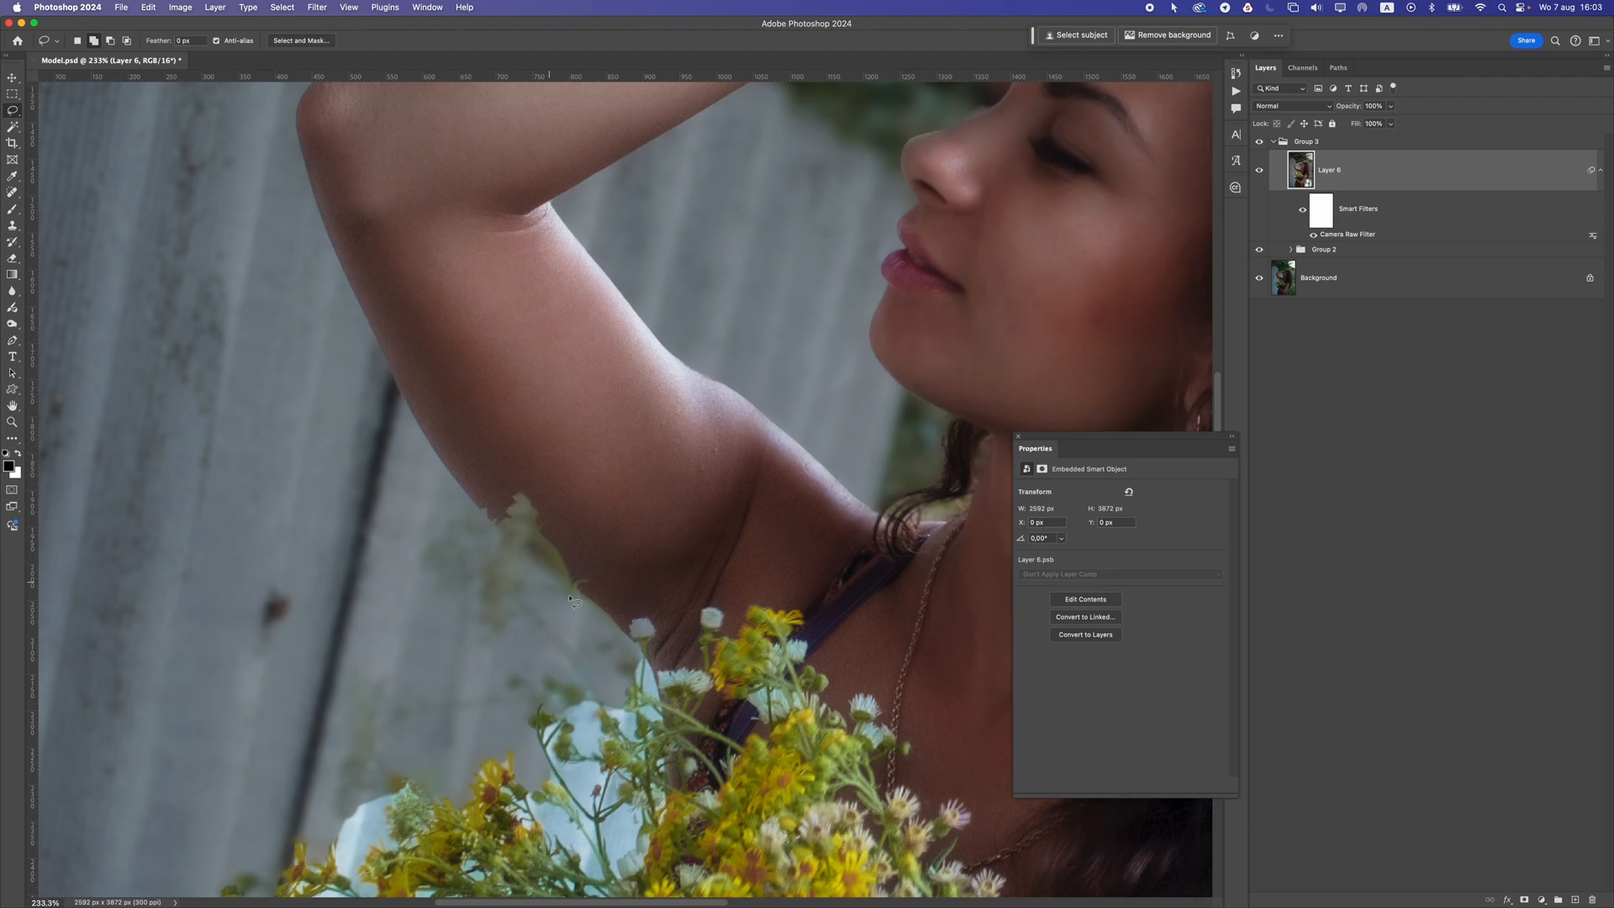
scroll(566, 524, "down", 2)
mouse_move(550, 492)
left_mouse_down()
mouse_move(480, 496)
mouse_move(517, 558)
mouse_move(601, 605)
mouse_move(607, 569)
mouse_move(551, 493)
left_mouse_up()
left_click_drag(1034, 43, 524, 406)
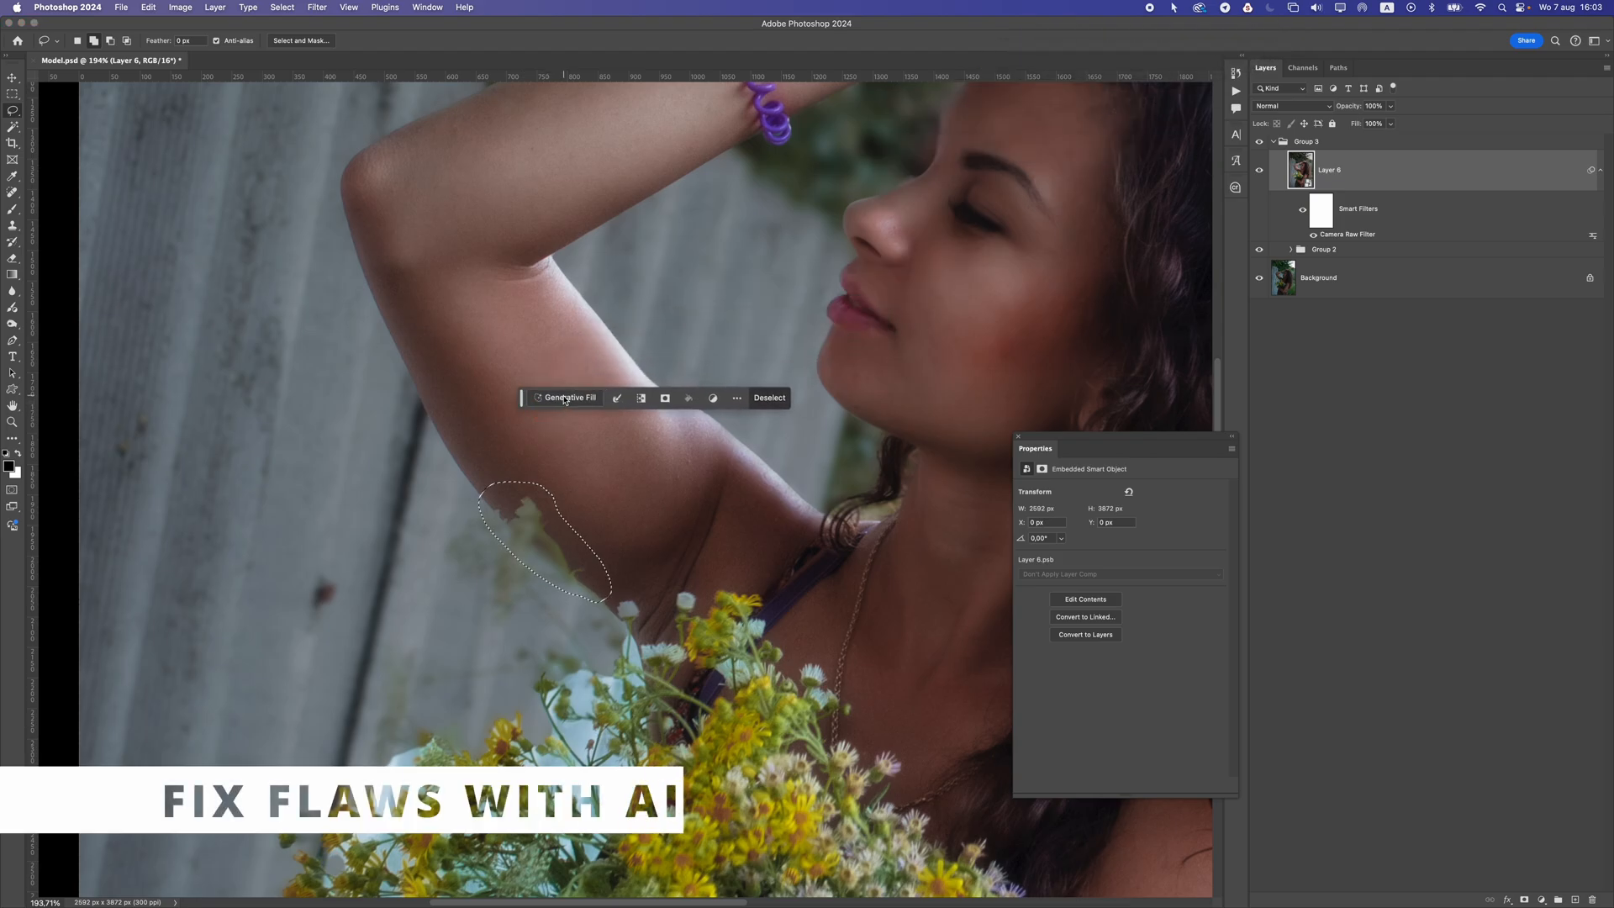
left_click(565, 398)
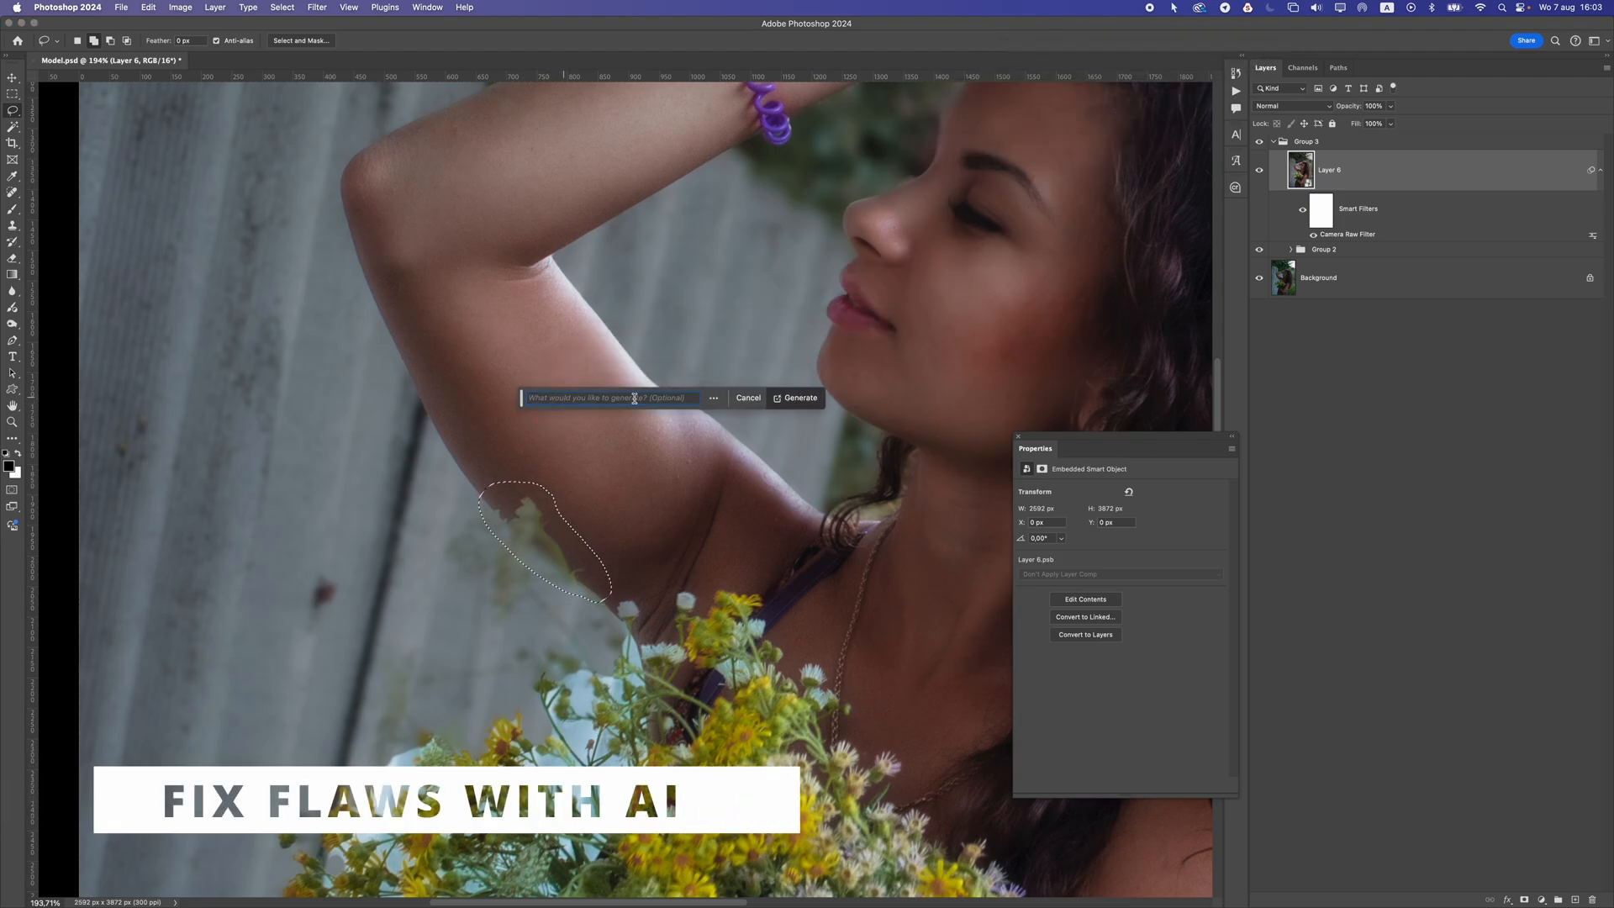
key("Return")
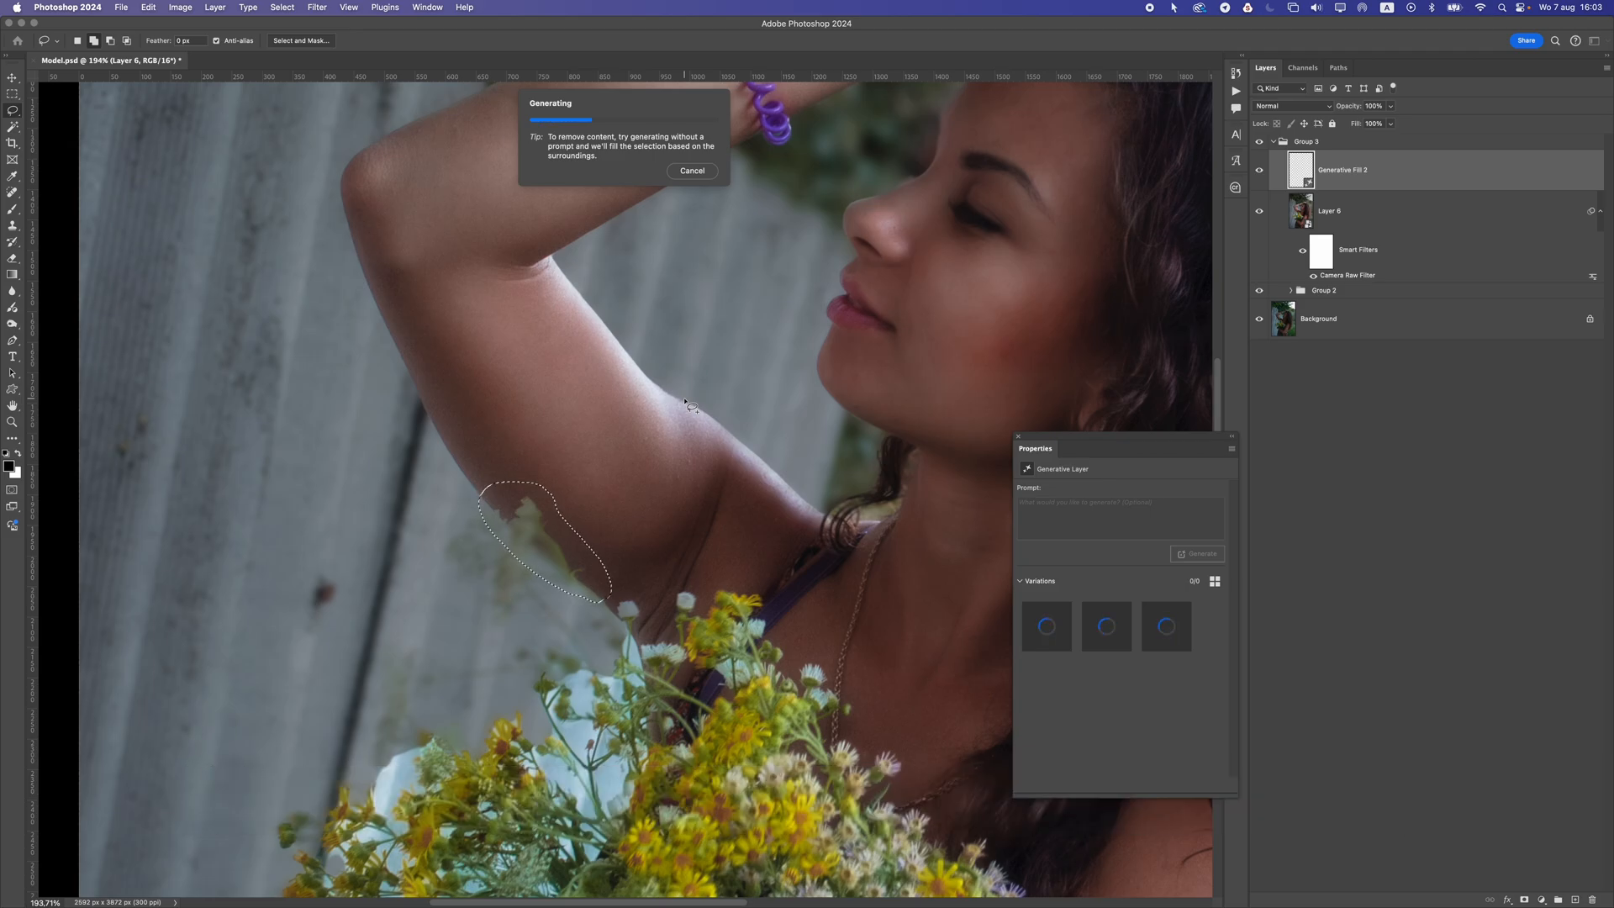
scroll(686, 403, "down", 2)
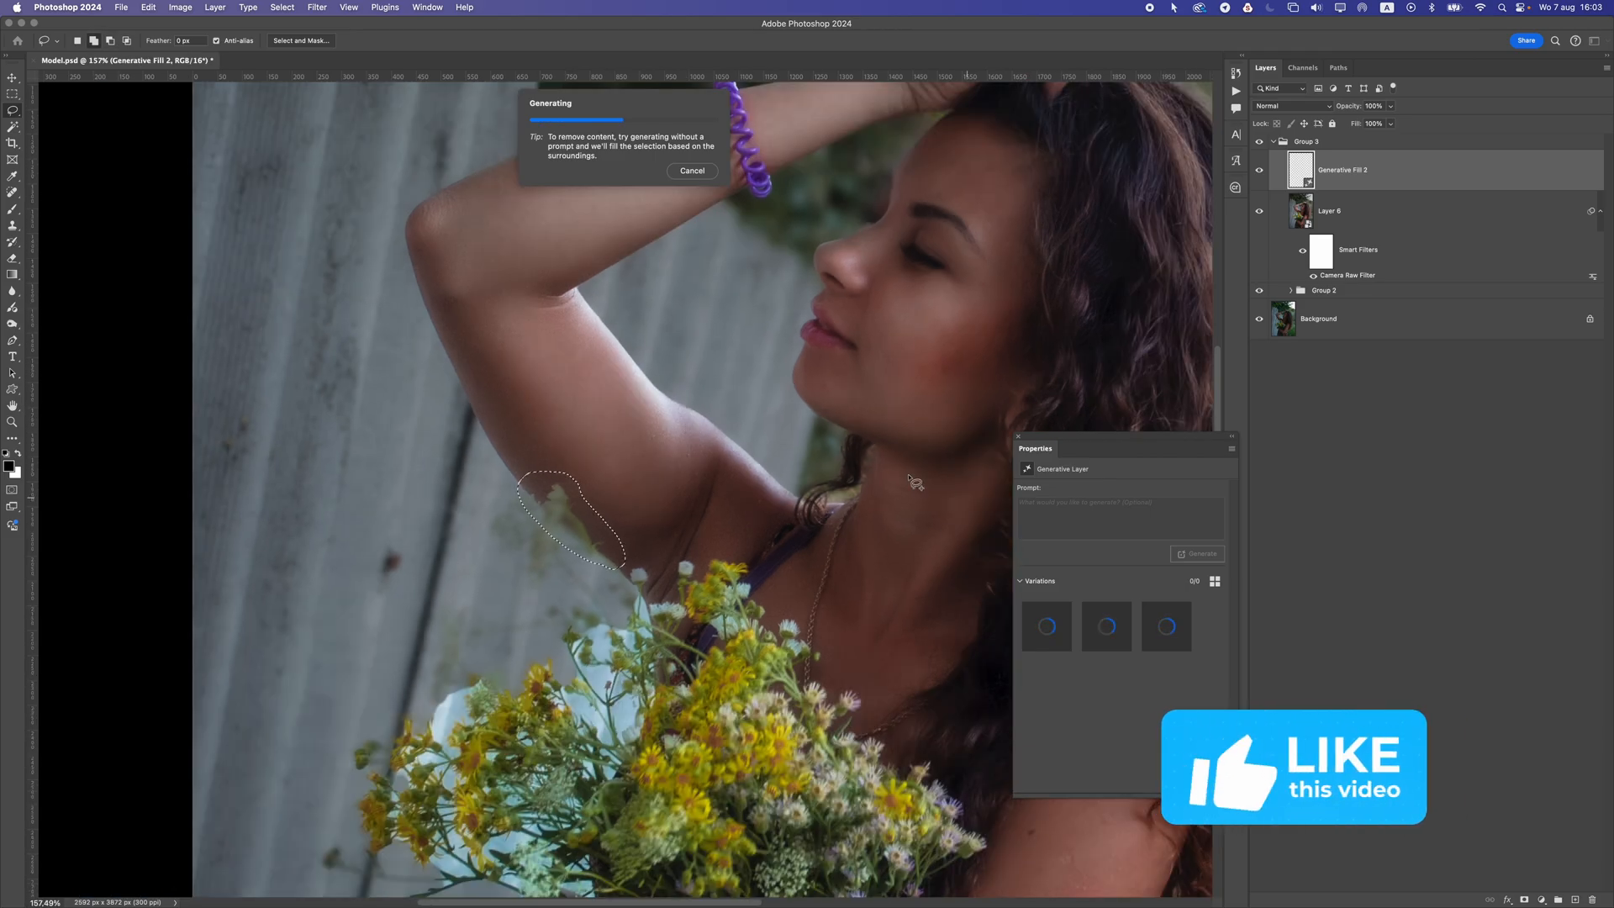
scroll(645, 388, "up", 2)
scroll(646, 388, "up", 1)
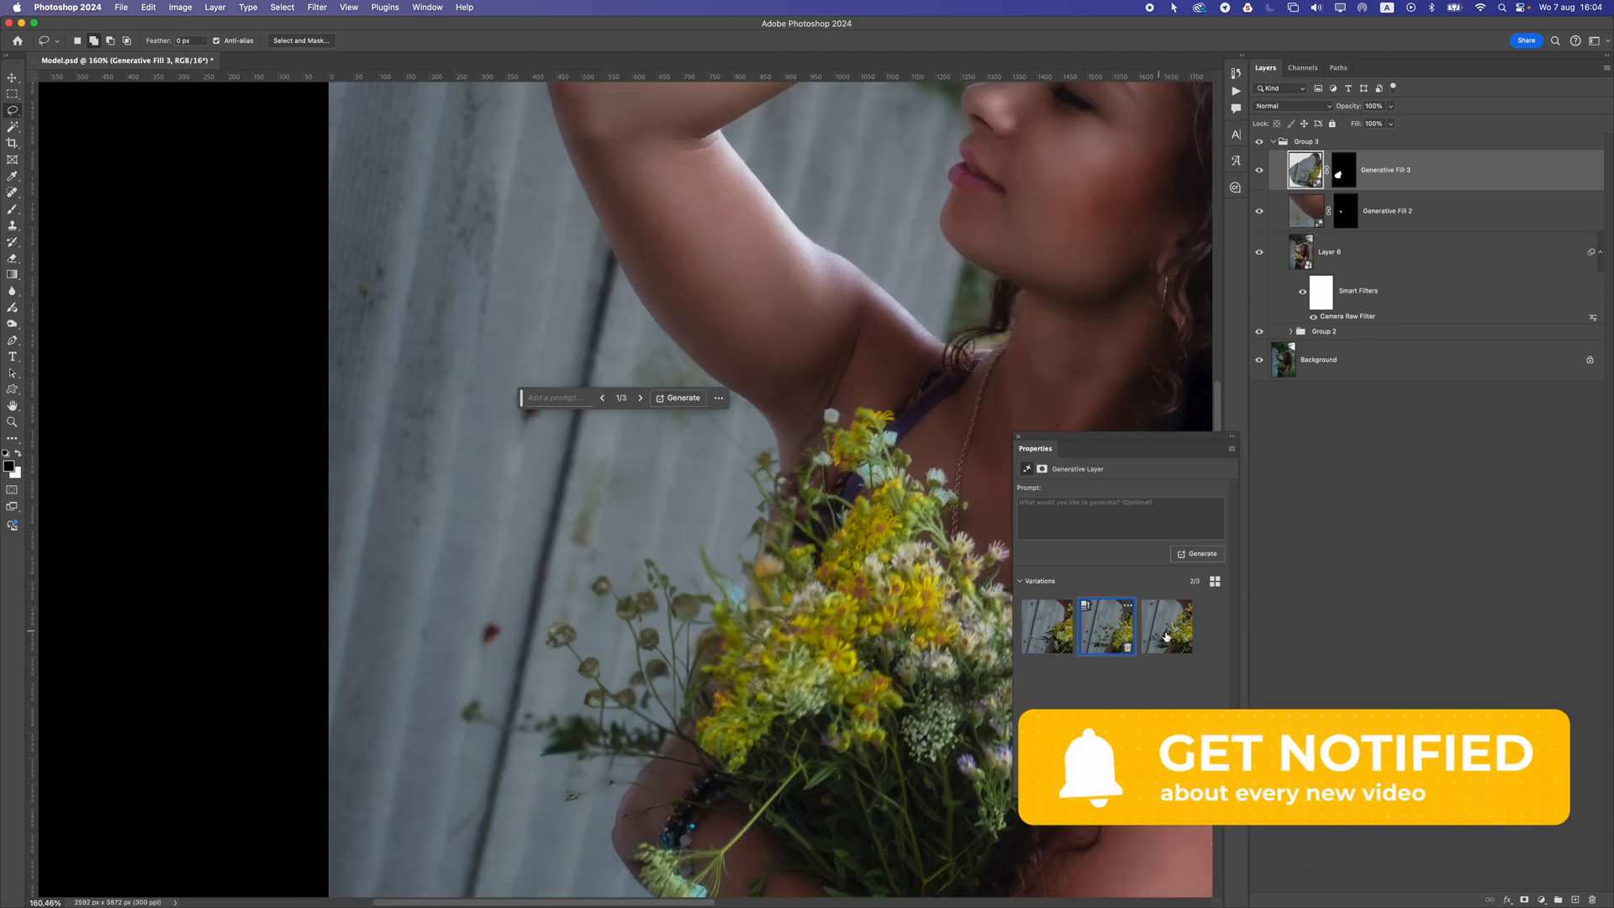
key("super+0")
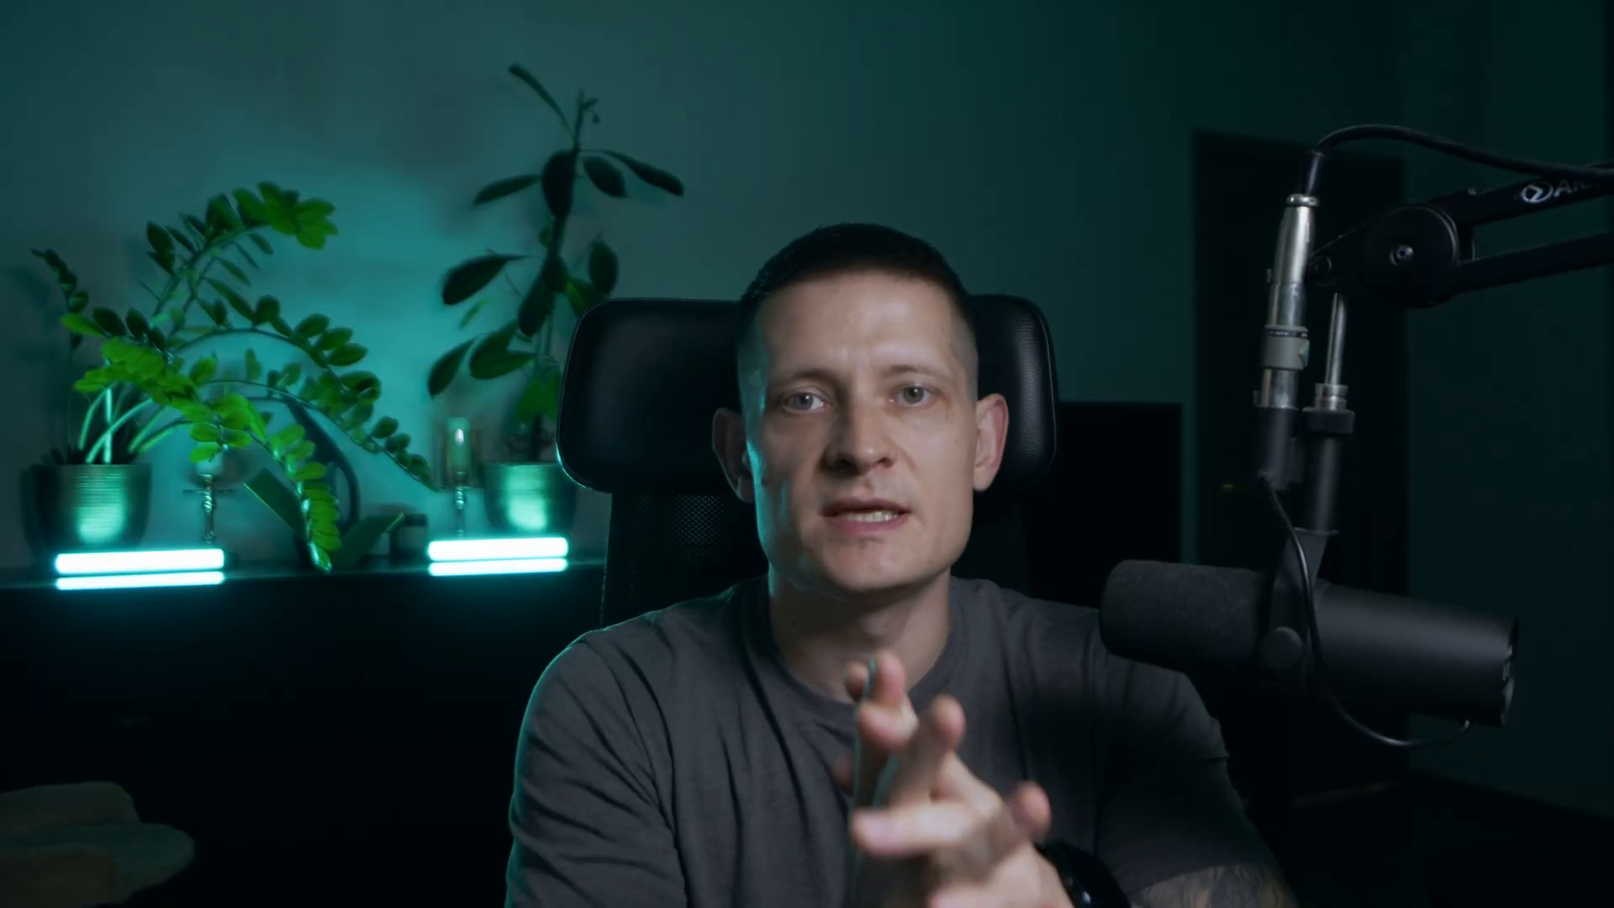